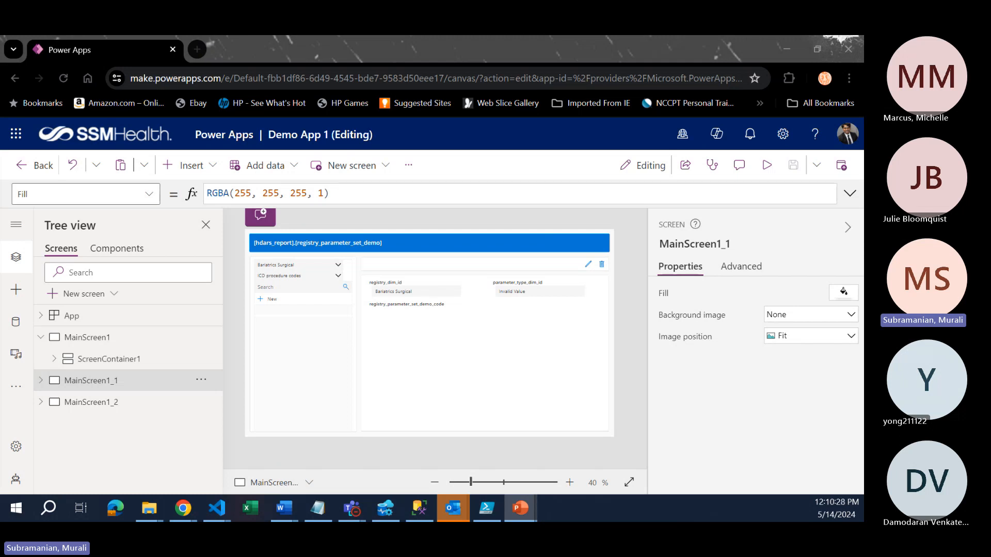
- Open the Power Apps maker home page at make.powerapps.com in a new browser tab
{"action": "left_click", "coordinate": [196, 50]}
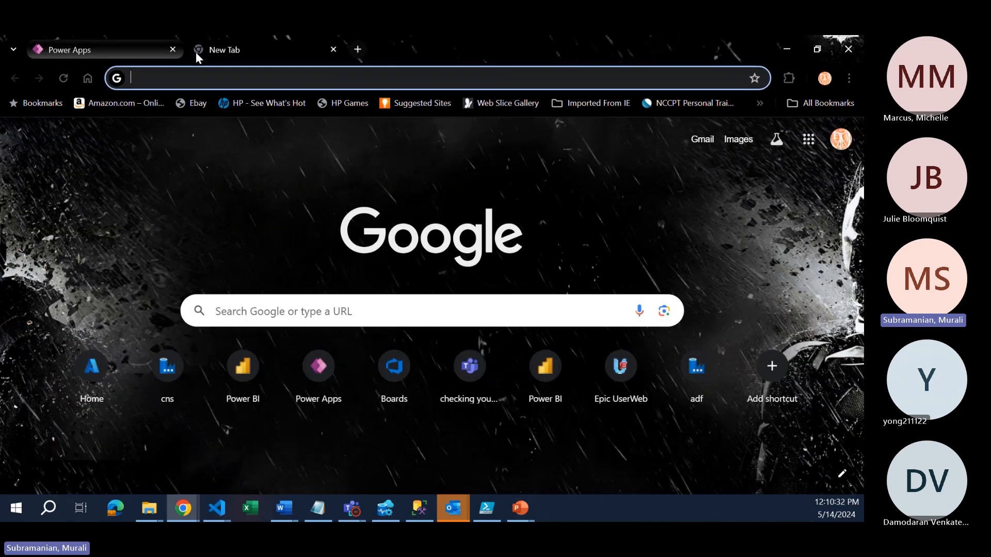
{"action": "type", "text": "make."}
{"action": "key", "text": "Return"}
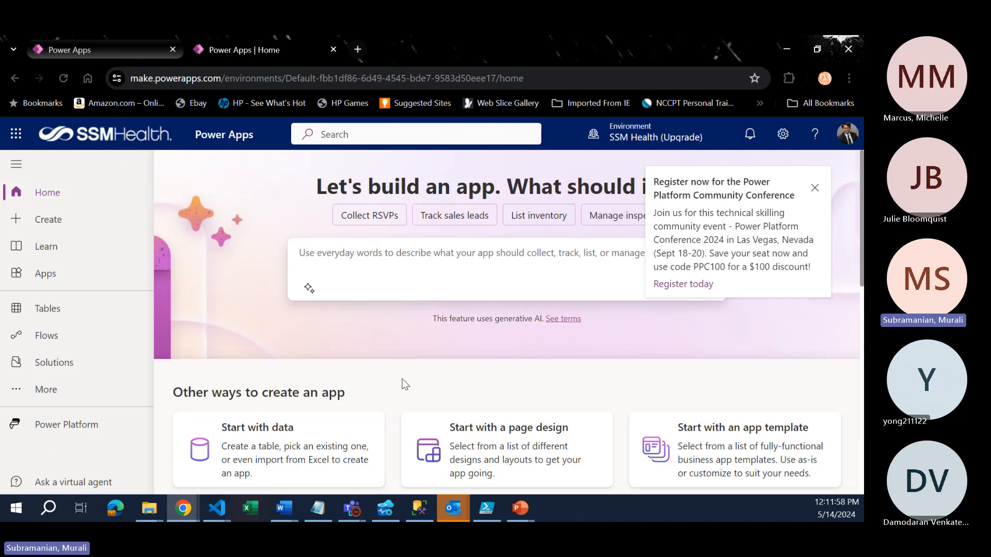
- Review the home page's other ways to create an app and the list of your apps
{"action": "scroll", "coordinate": [389, 398], "scroll_direction": "down", "scroll_amount": 2}
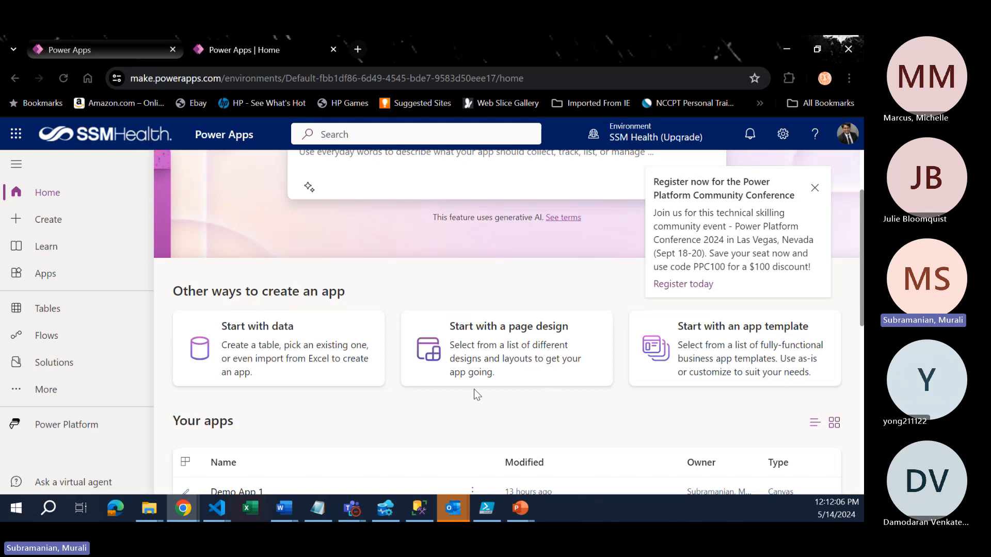
{"action": "scroll", "coordinate": [459, 412], "scroll_direction": "down", "scroll_amount": 1}
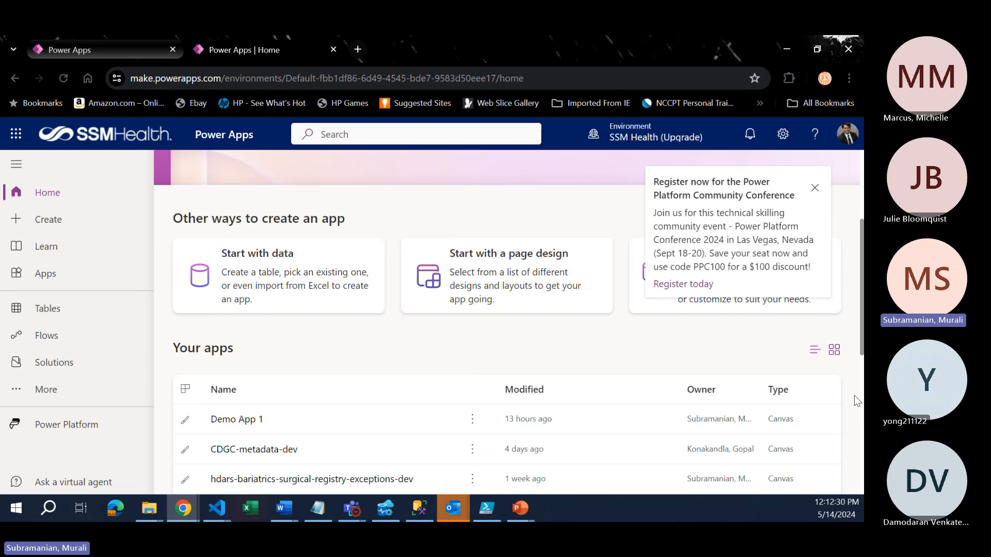
{"action": "scroll", "coordinate": [853, 395], "scroll_direction": "down", "scroll_amount": 1}
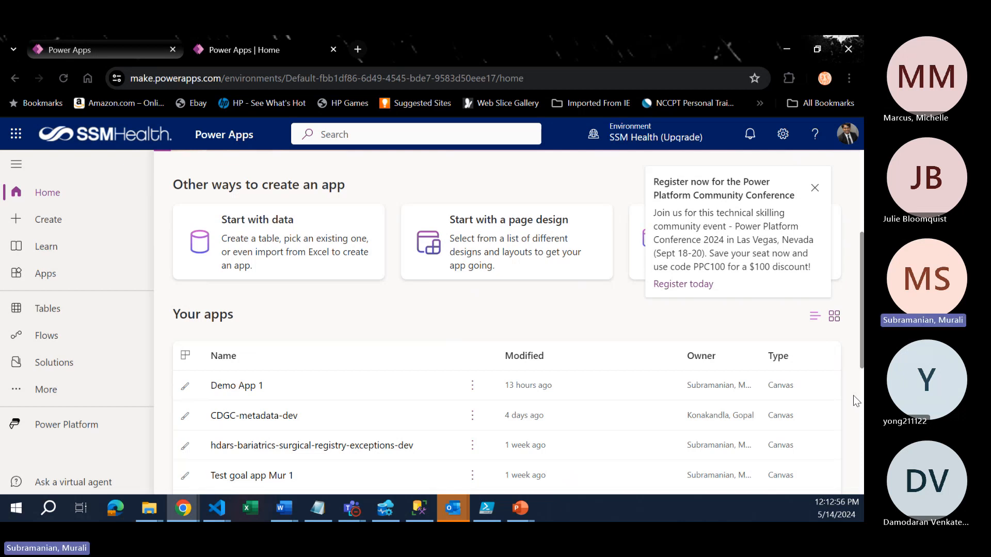
{"action": "scroll", "coordinate": [853, 395], "scroll_direction": "down", "scroll_amount": 1}
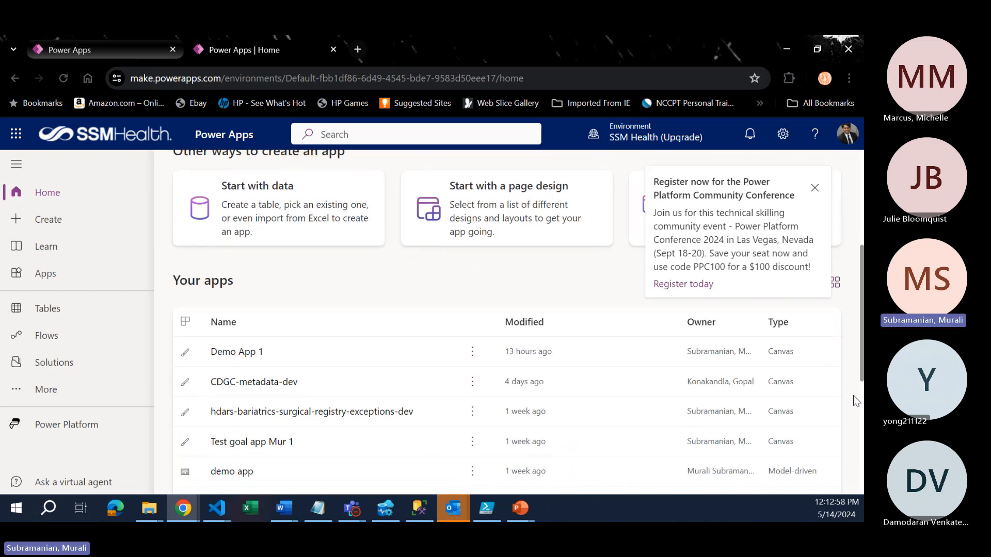
{"action": "scroll", "coordinate": [854, 396], "scroll_direction": "up", "scroll_amount": 1}
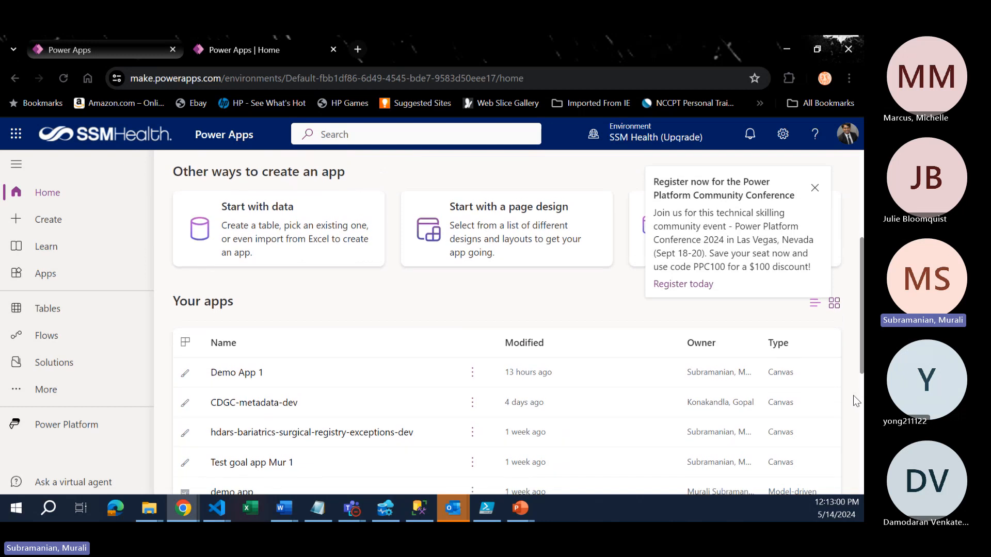
{"action": "scroll", "coordinate": [854, 396], "scroll_direction": "up", "scroll_amount": 2}
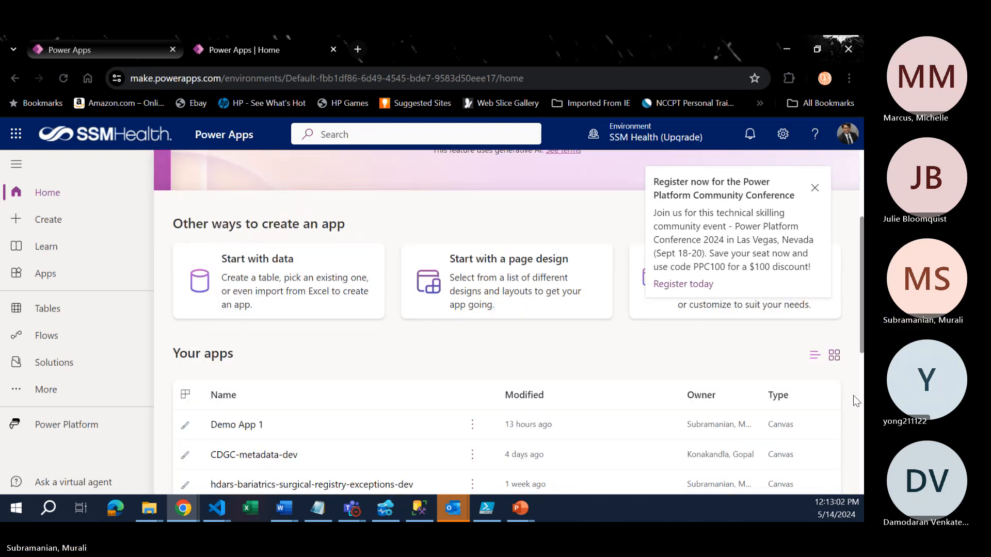
{"action": "scroll", "coordinate": [854, 396], "scroll_direction": "up", "scroll_amount": 1}
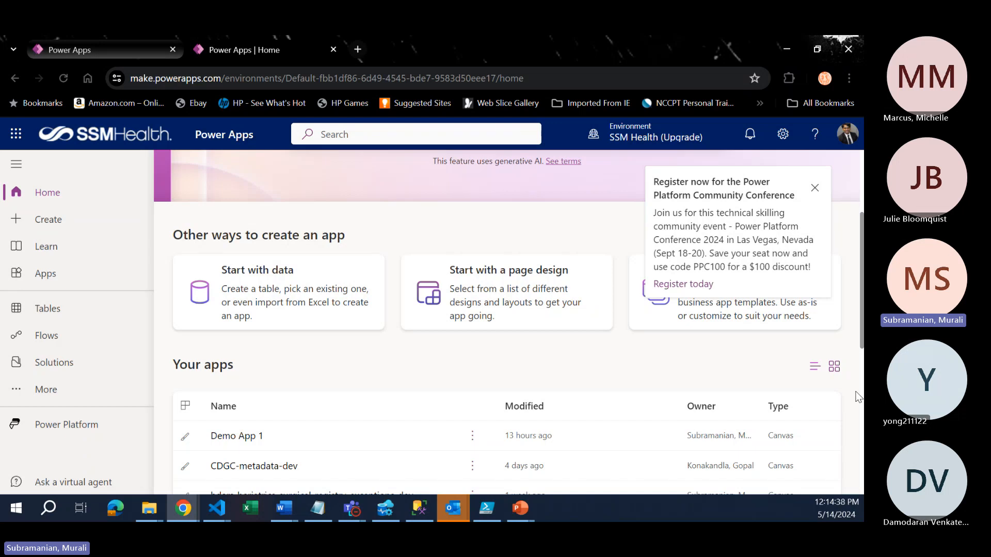
{"action": "scroll", "coordinate": [857, 397], "scroll_direction": "down", "scroll_amount": 2}
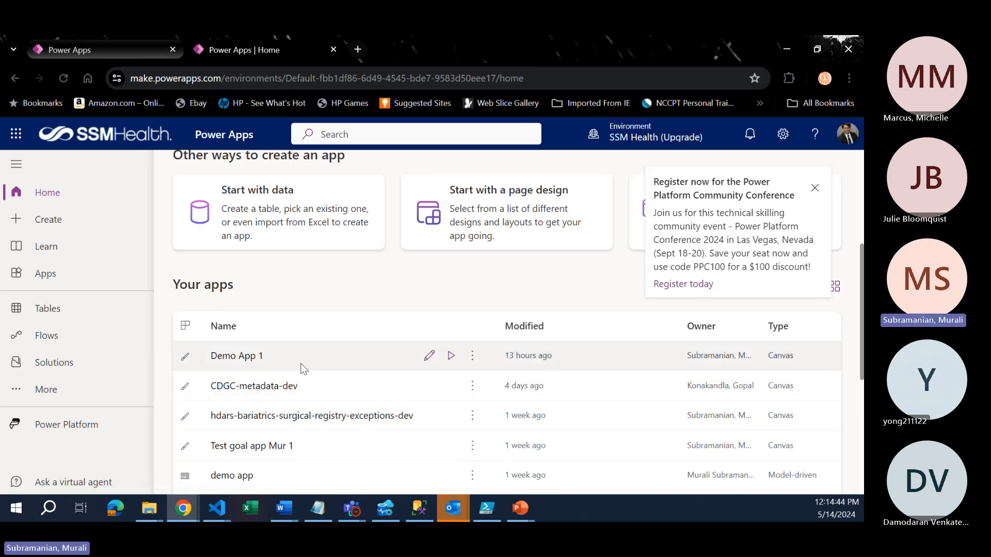
- Open Demo App 1 for editing from the full Apps list
{"action": "left_click", "coordinate": [47, 280]}
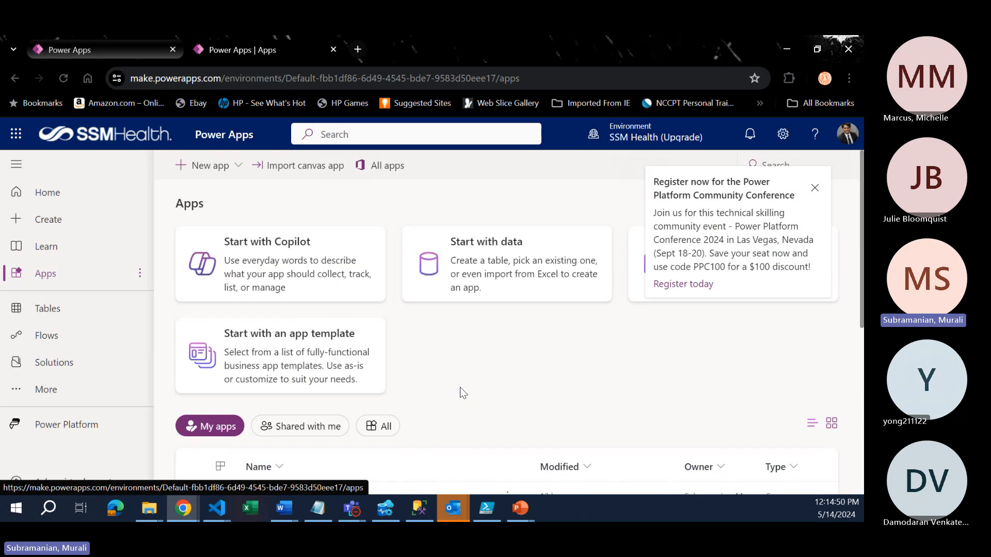
{"action": "scroll", "coordinate": [461, 388], "scroll_direction": "down", "scroll_amount": 4}
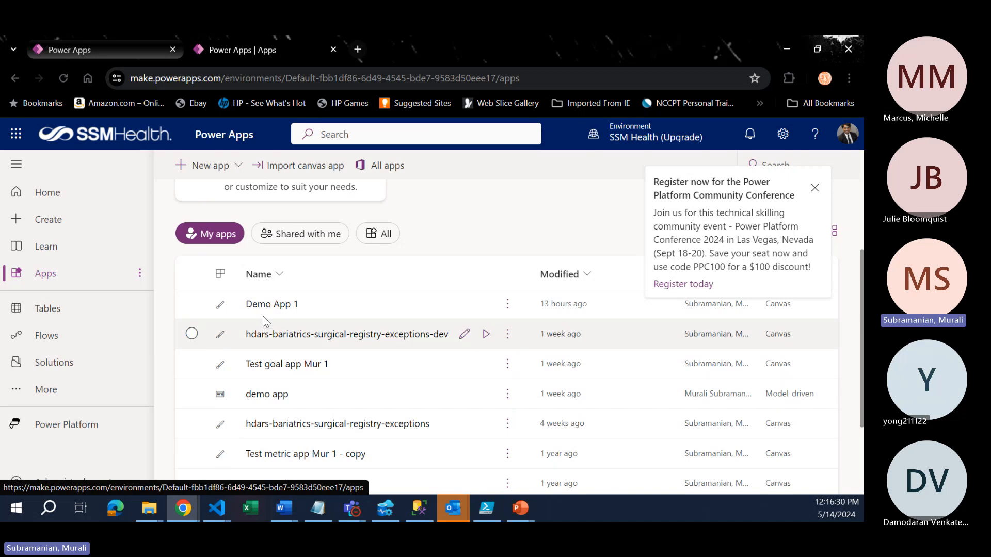
{"action": "left_click", "coordinate": [272, 304]}
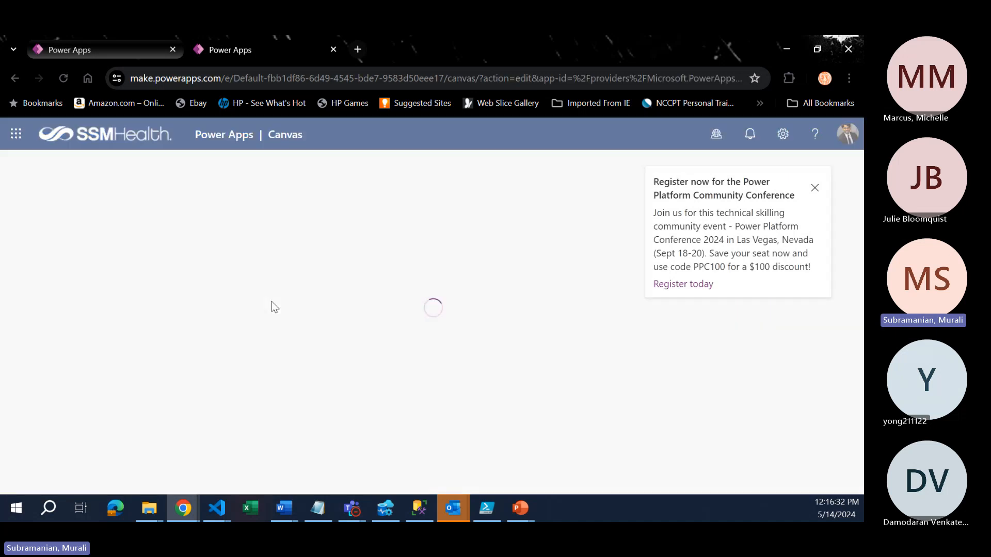
- Dismiss the conference, welcome and read-only notices, and override the read-only lock on Demo App 1
{"action": "left_click", "coordinate": [815, 189]}
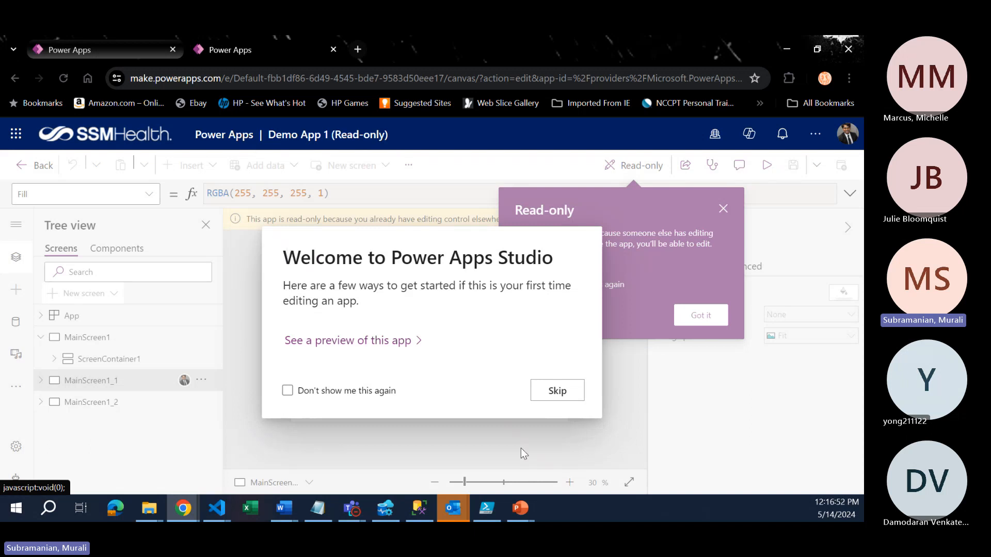
{"action": "left_click", "coordinate": [570, 393]}
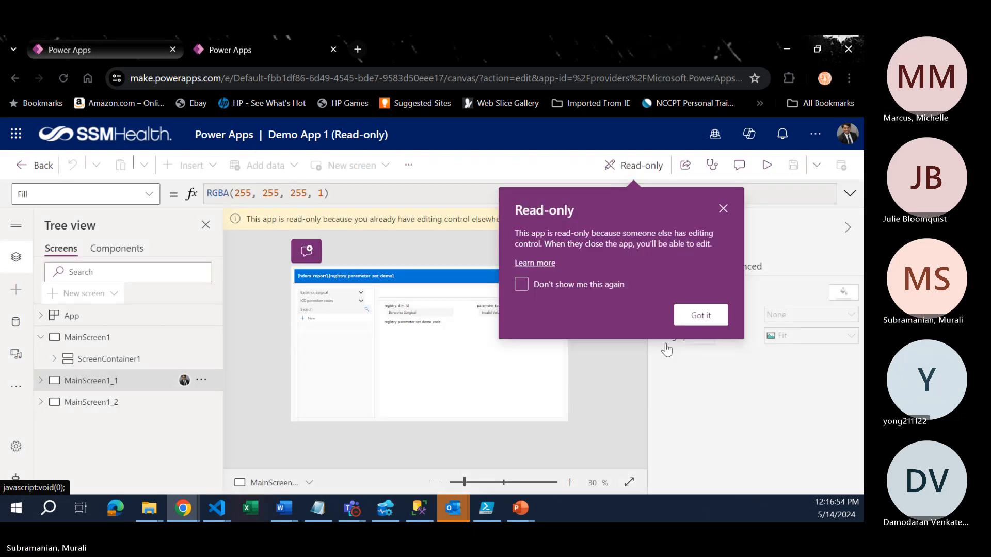
{"action": "left_click", "coordinate": [707, 319]}
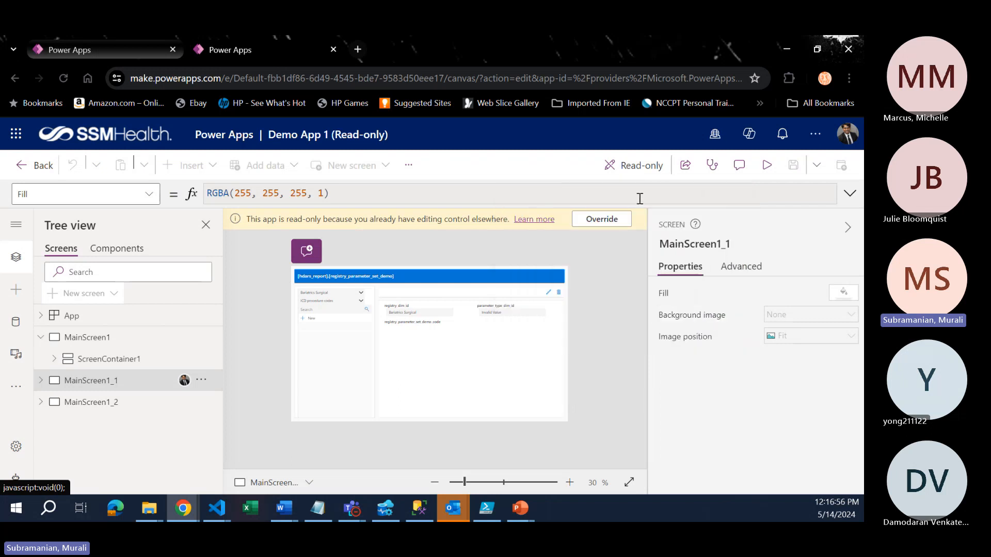
{"action": "left_click", "coordinate": [620, 222]}
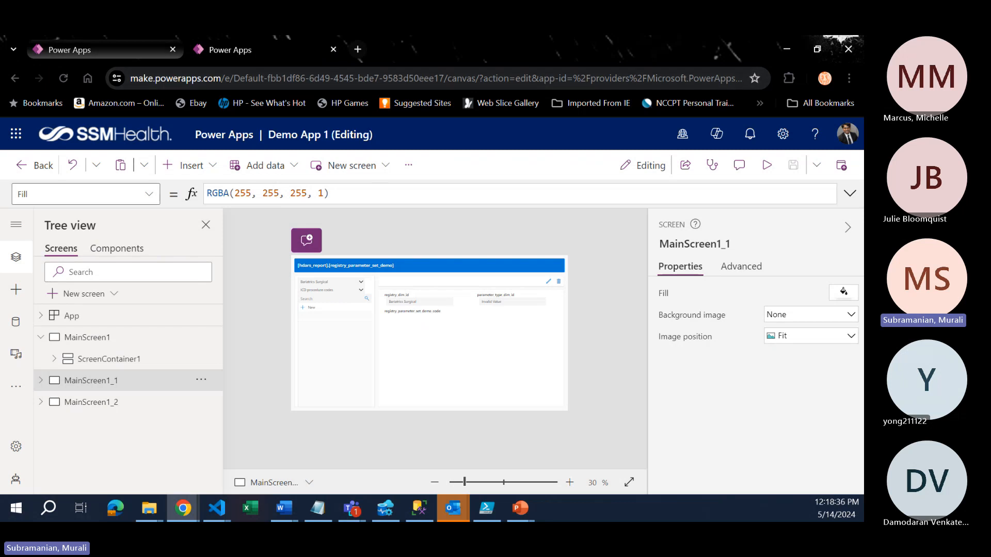
- Return this tab to the Apps list and retake editing control of Demo App 1 in its original browser tab
{"action": "left_click", "coordinate": [15, 78]}
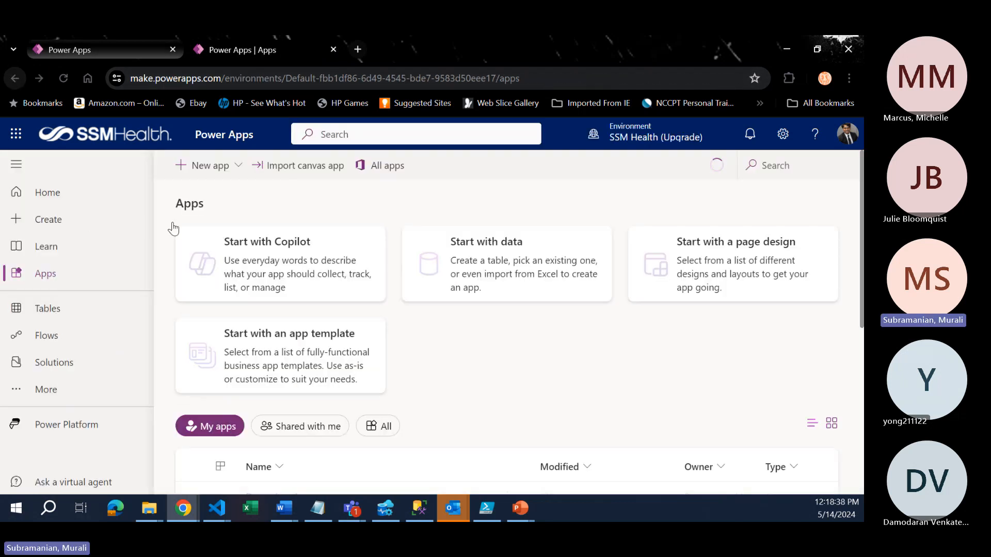
{"action": "scroll", "coordinate": [497, 309], "scroll_direction": "down", "scroll_amount": 5}
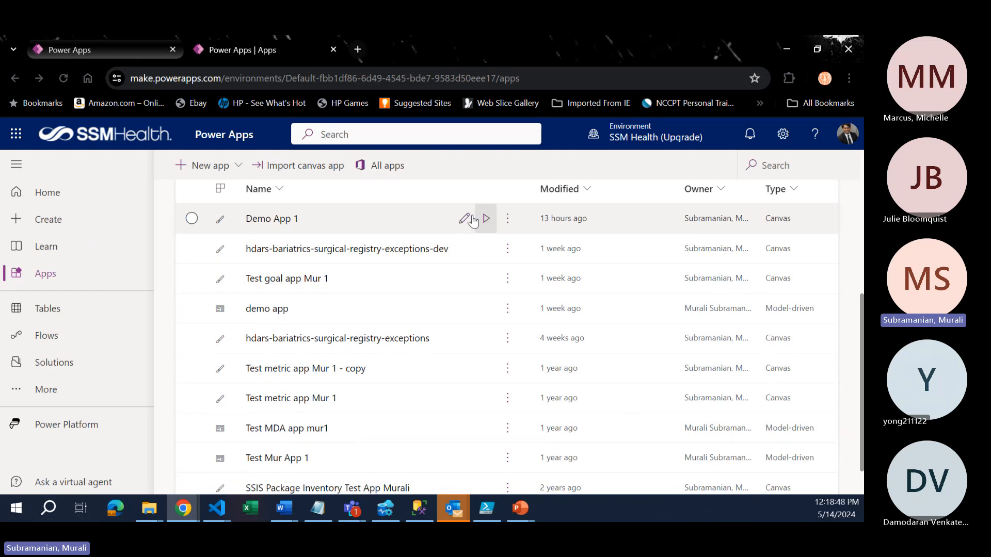
{"action": "left_click", "coordinate": [122, 49]}
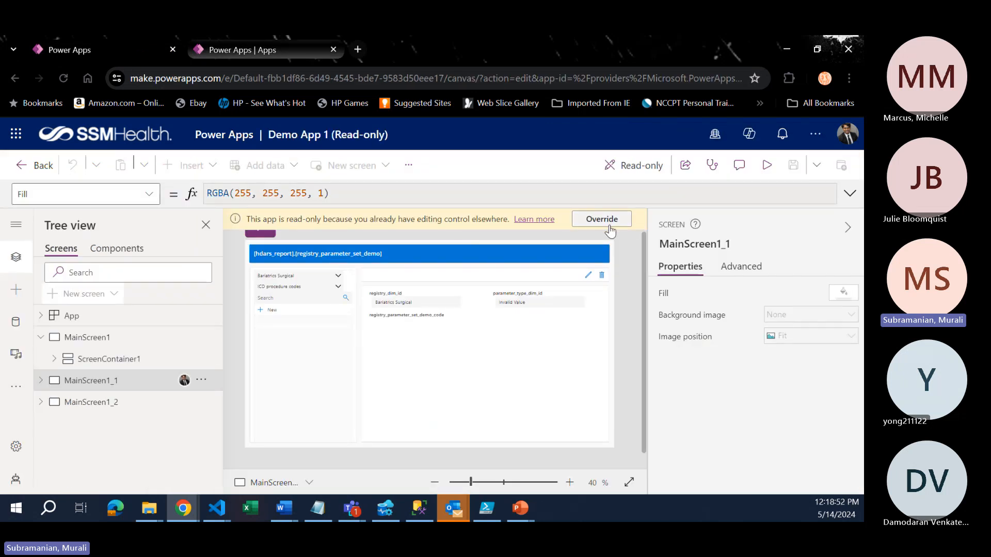
{"action": "left_click", "coordinate": [602, 219]}
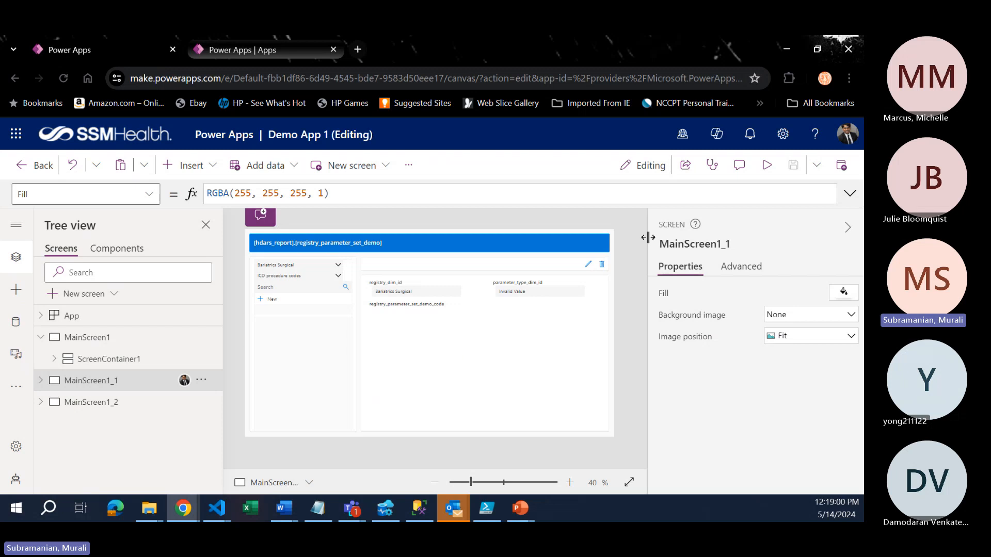
{"action": "left_click", "coordinate": [817, 167]}
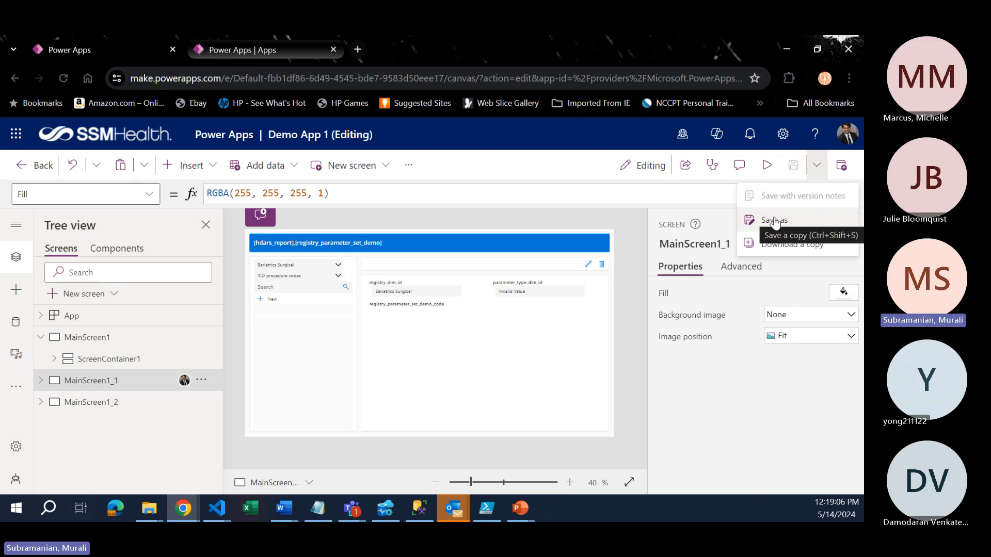
{"action": "left_click", "coordinate": [775, 221]}
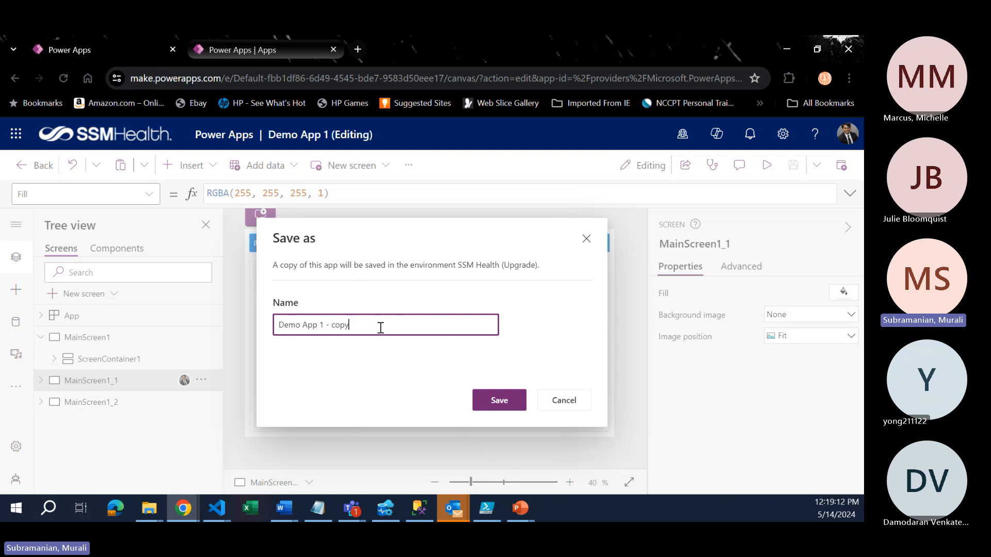
{"action": "key", "text": "BackSpace"}
{"action": "key", "text": "BackSpace"}
{"action": "key", "text": "BackSpace"}
{"action": "key", "text": "BackSpace"}
{"action": "key", "text": "BackSpace"}
{"action": "key", "text": "BackSpace"}
{"action": "key", "text": "BackSpace"}
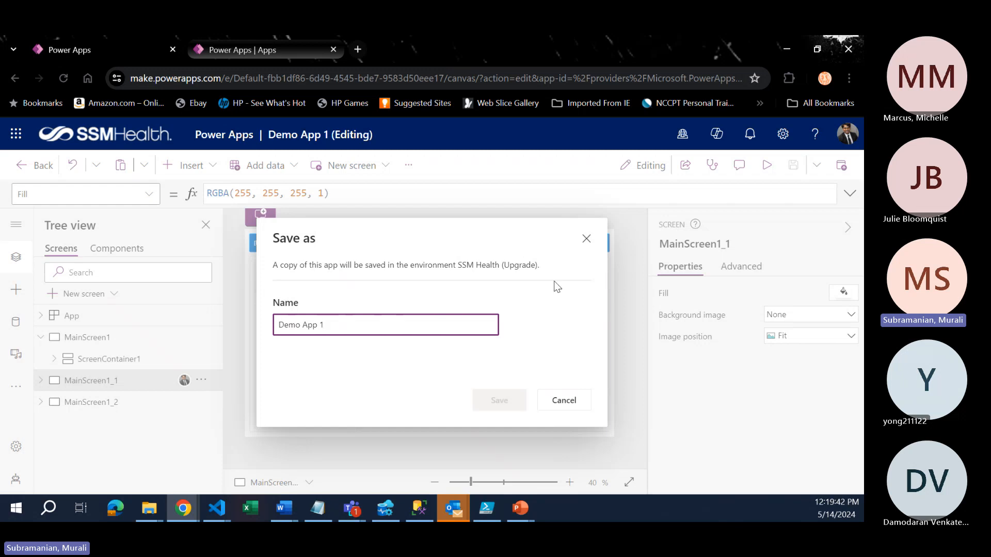
{"action": "left_click", "coordinate": [586, 239]}
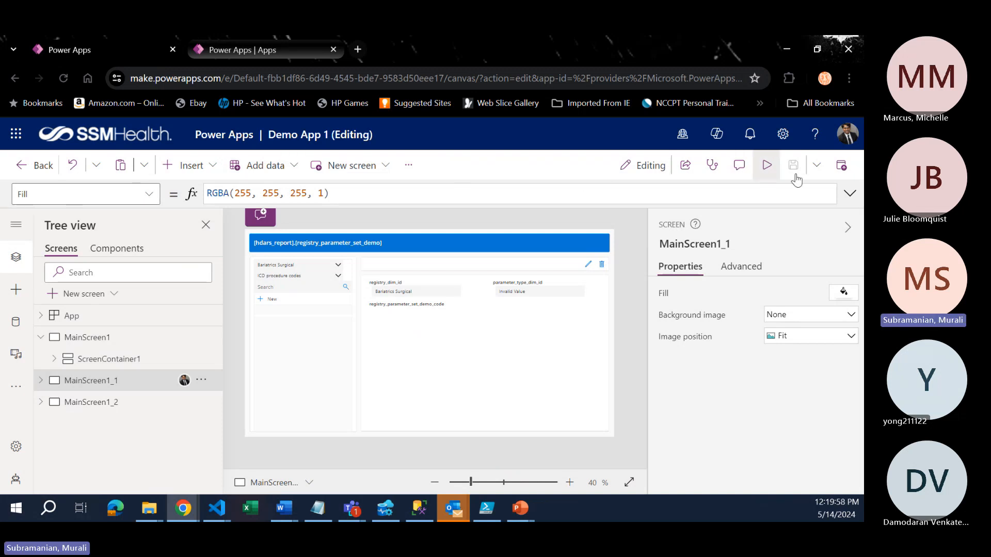
- Generate a copy of Demo App 1 for download and start downloading the file
{"action": "left_click", "coordinate": [818, 174]}
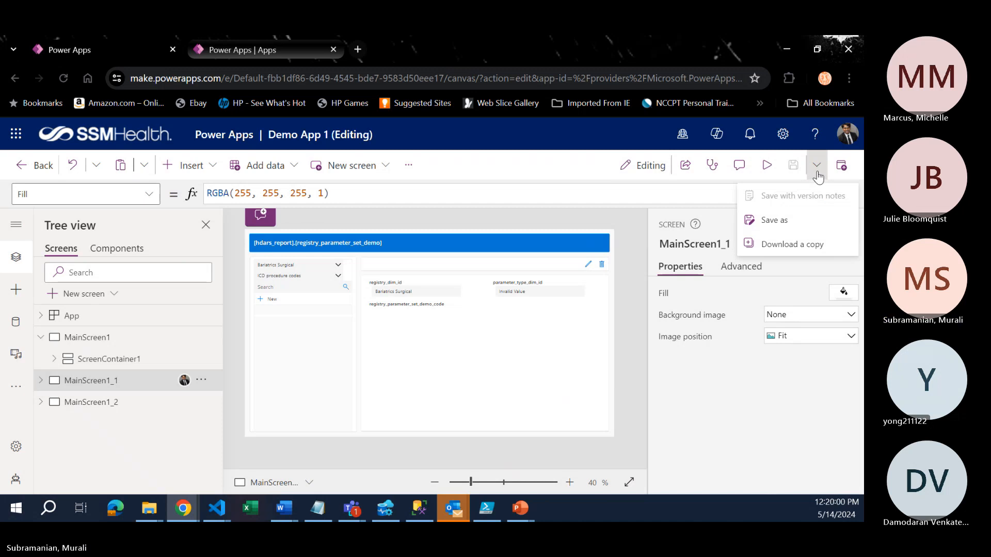
{"action": "left_click", "coordinate": [785, 244]}
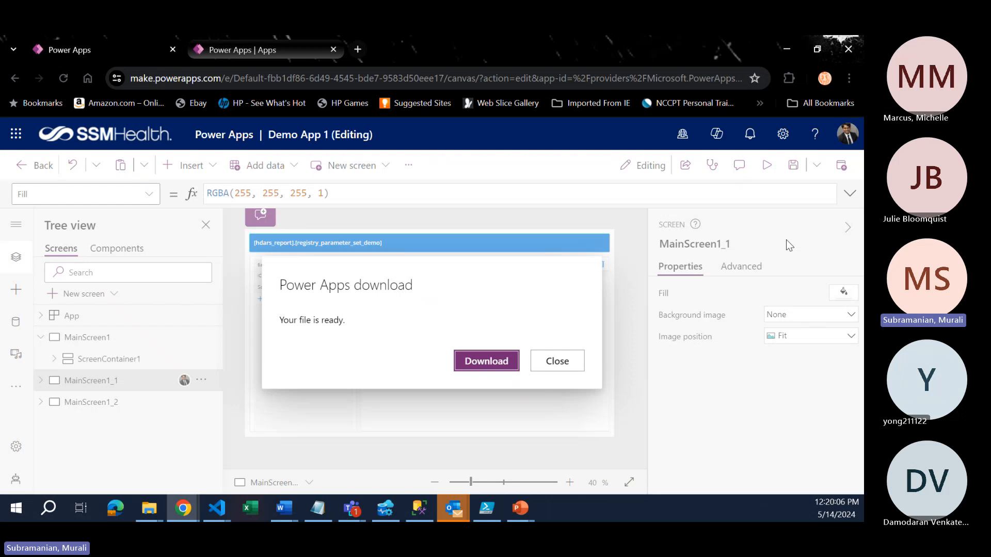
{"action": "left_click", "coordinate": [494, 360]}
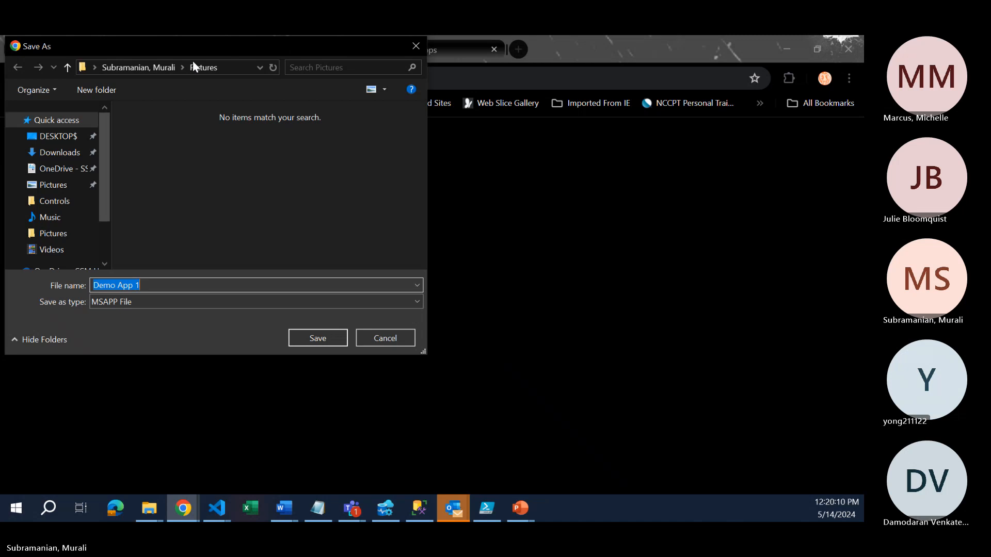
- Save the MSAPP file as Demo App 1 in the Power App files folder of OneDrive - SSM Health and return to the app editor
{"action": "left_click", "coordinate": [131, 67]}
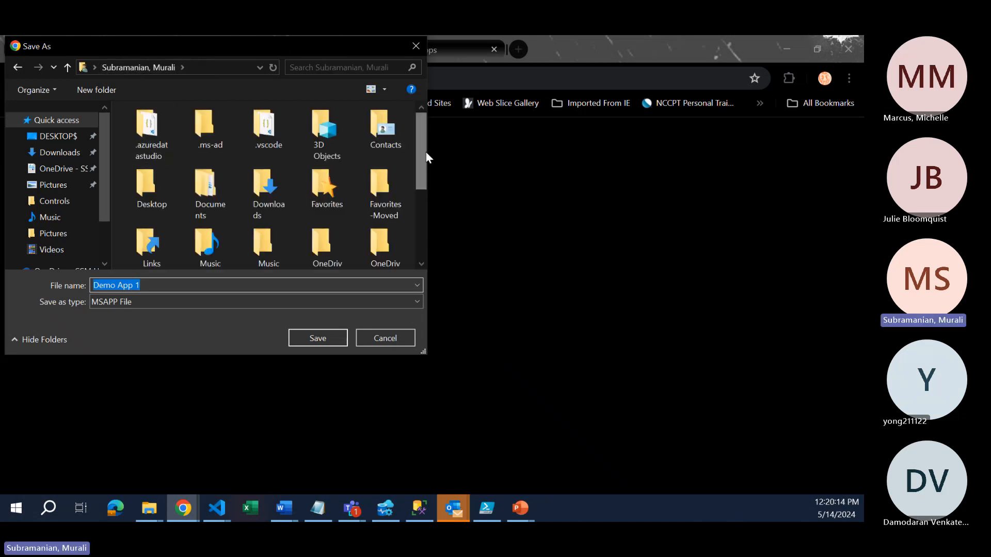
{"action": "left_click_drag", "start_coordinate": [422, 155], "coordinate": [425, 209]}
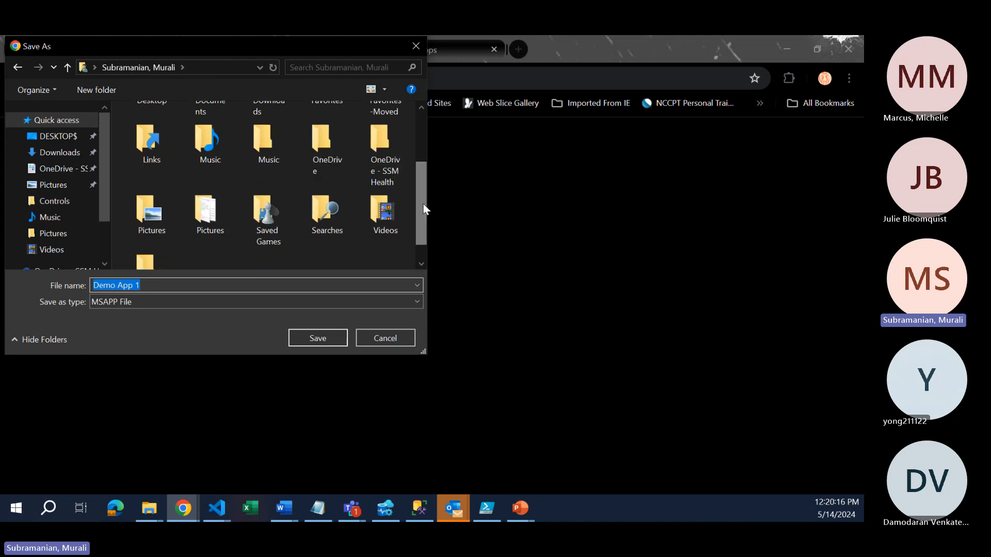
{"action": "double_click", "coordinate": [381, 146]}
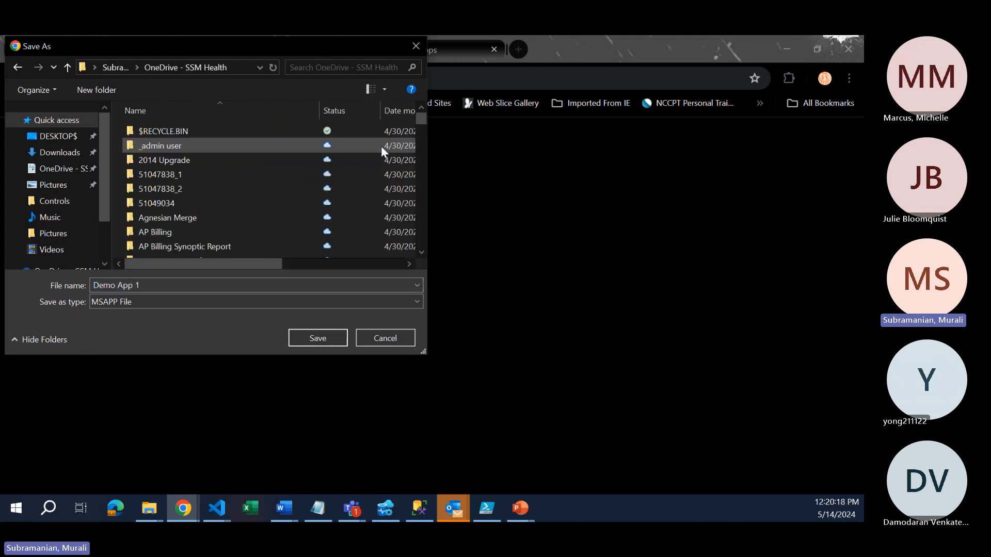
{"action": "left_click", "coordinate": [160, 150]}
{"action": "scroll", "coordinate": [160, 150], "scroll_direction": "down", "scroll_amount": 15}
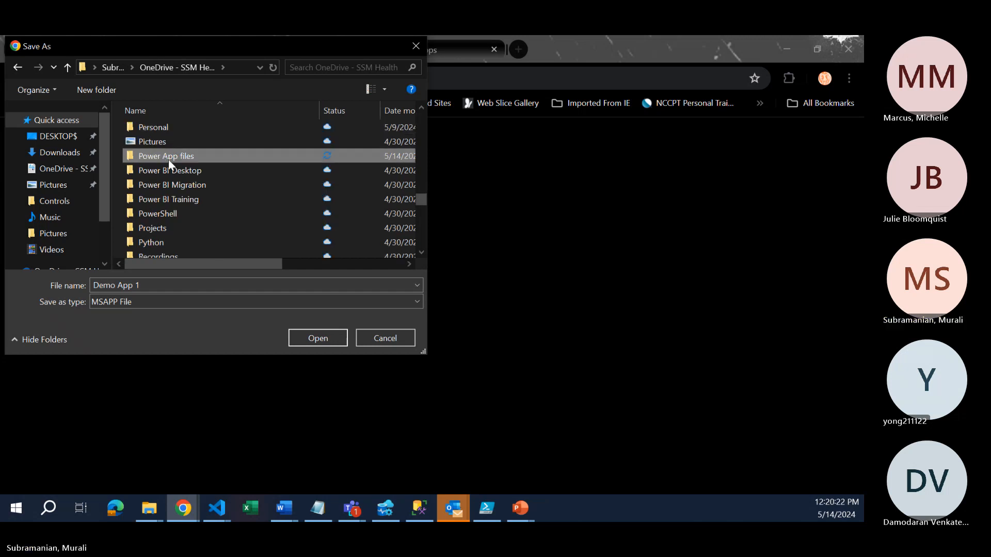
{"action": "double_click", "coordinate": [168, 158]}
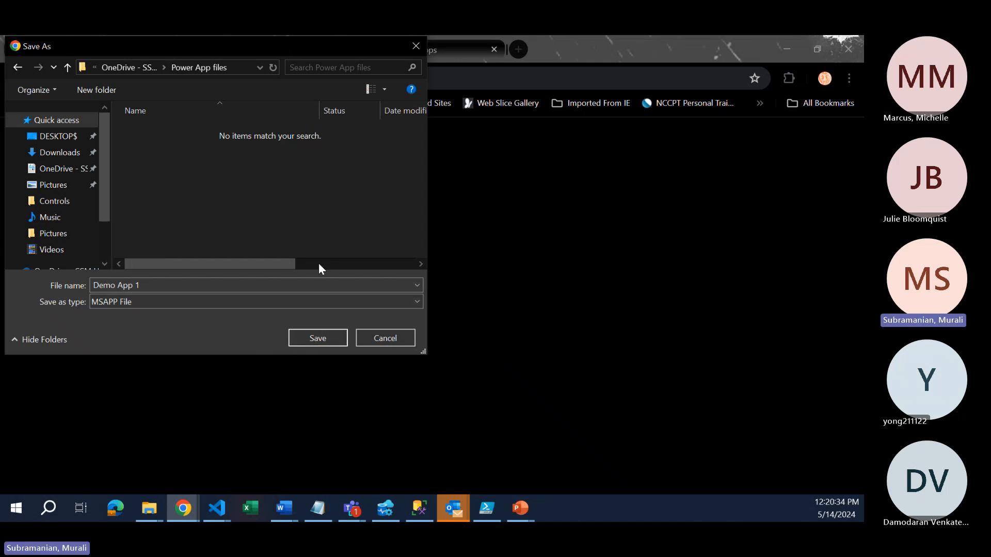
{"action": "left_click", "coordinate": [304, 339]}
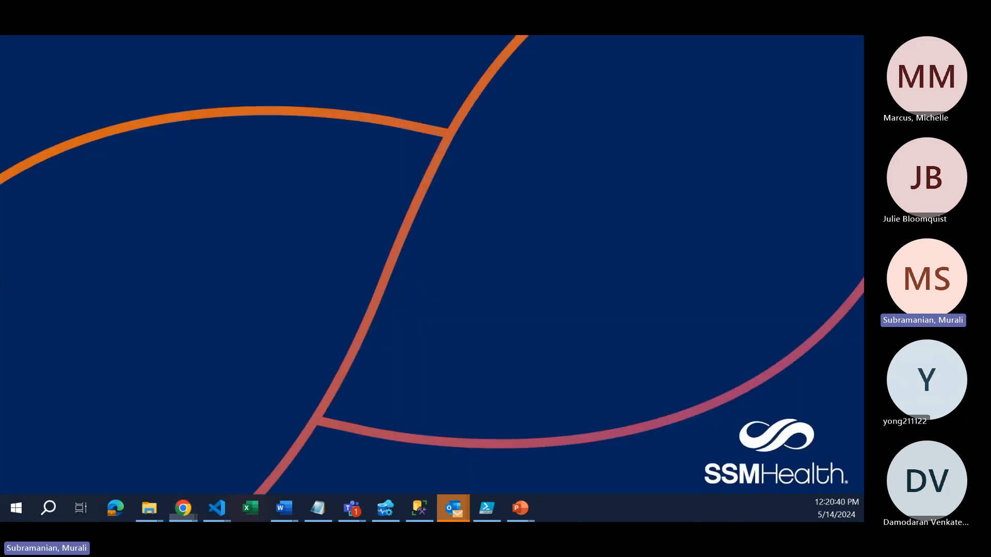
{"action": "key", "text": "alt+Tab"}
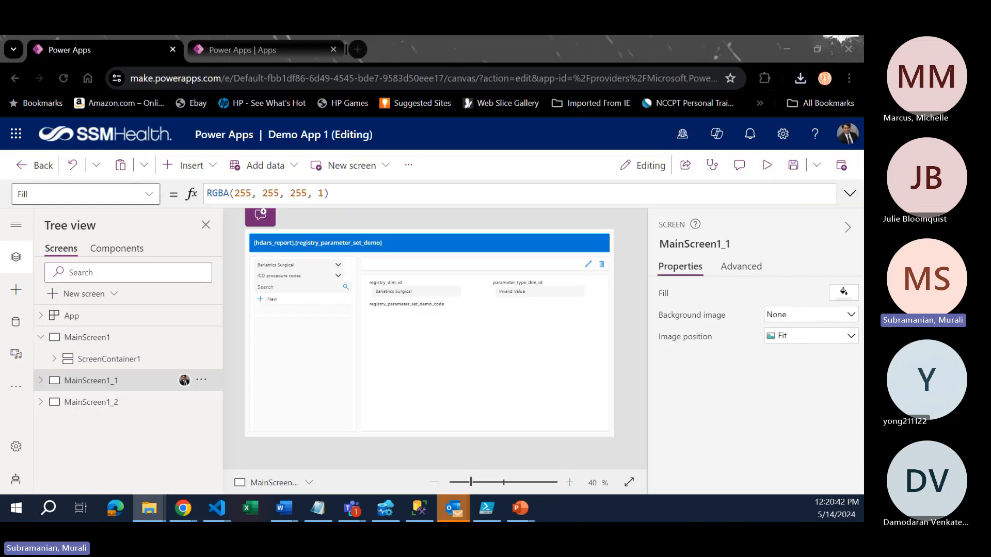
- Switch to the Power App files folder in File Explorer and extract Demo App 1.msapp into that same folder with 7-Zip
{"action": "left_click_drag", "start_coordinate": [0, 93], "coordinate": [274, 37]}
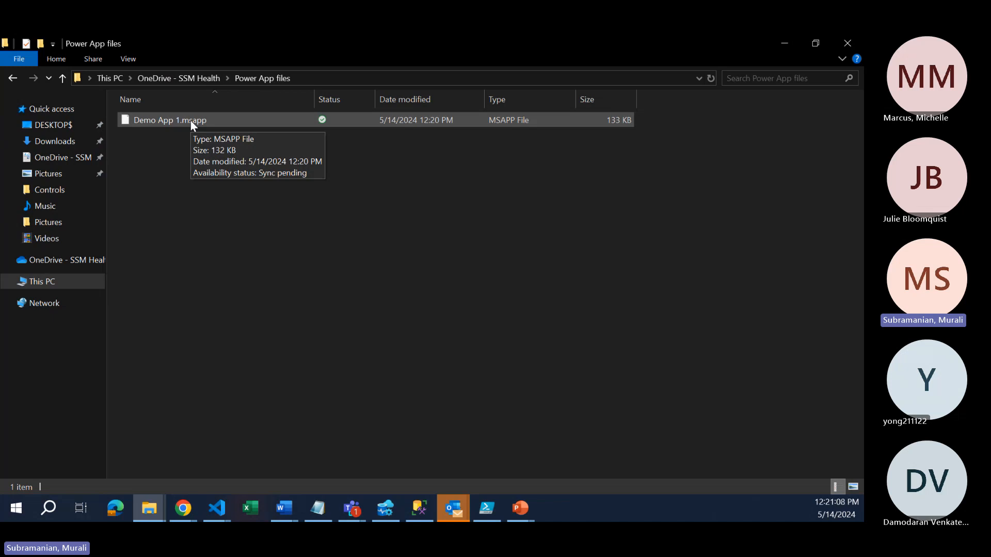
{"action": "right_click", "coordinate": [190, 119]}
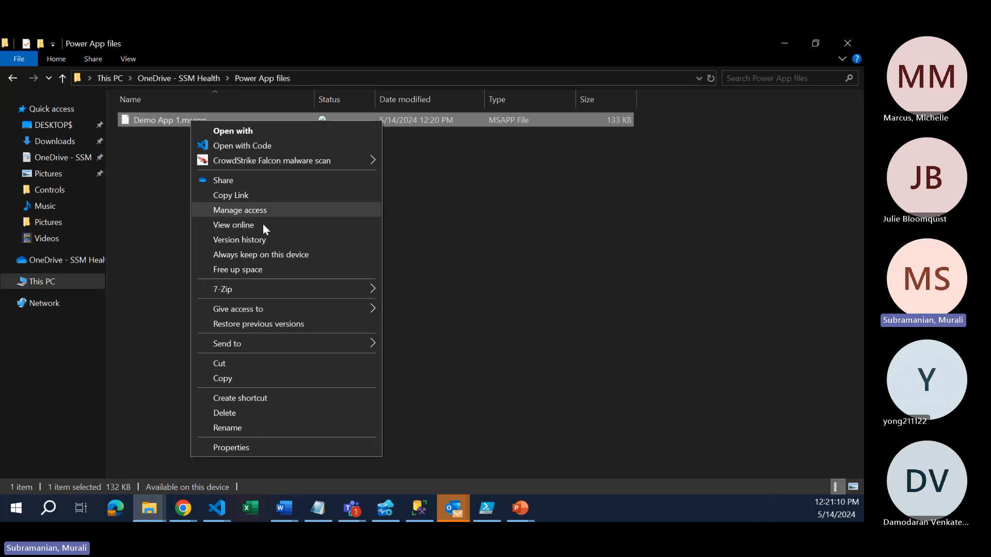
{"action": "mouse_move", "coordinate": [278, 290]}
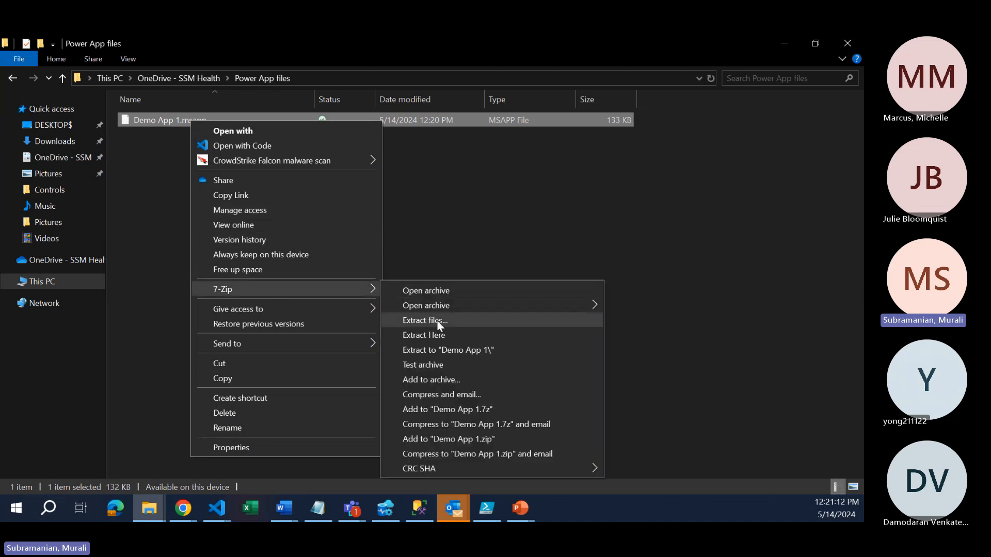
{"action": "left_click", "coordinate": [440, 335]}
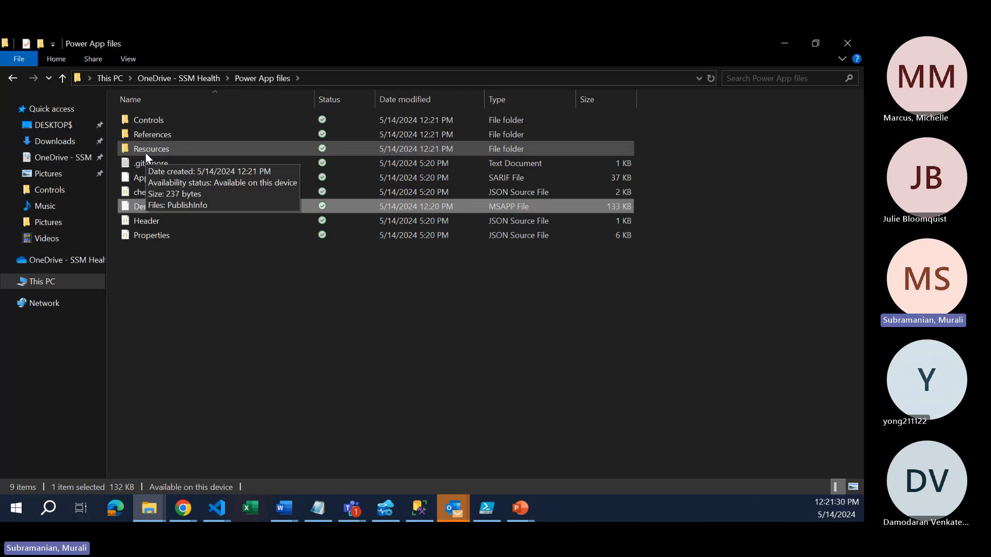
- Open the extracted Properties JSON file in Visual Studio Code and bring the editor window into view
{"action": "double_click", "coordinate": [147, 235]}
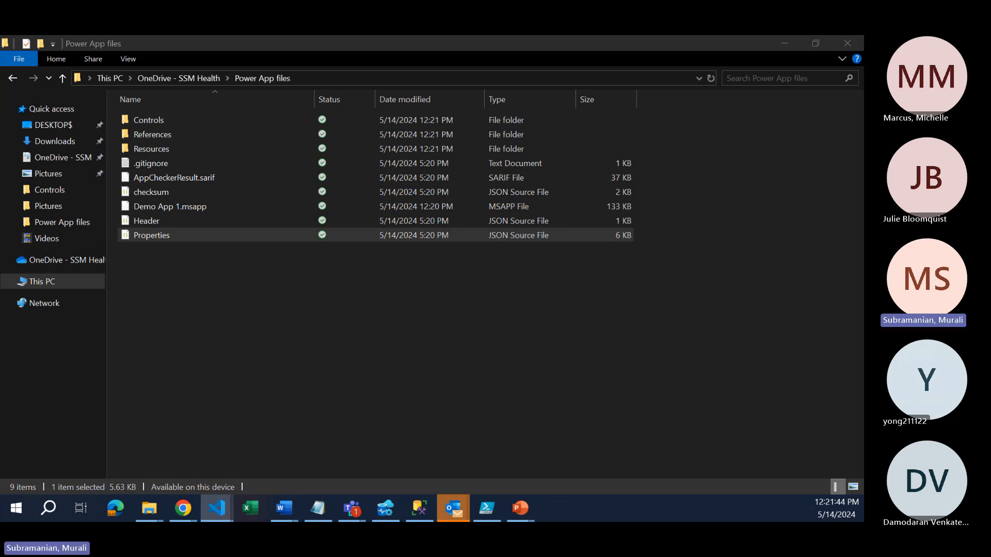
{"action": "key", "text": "alt+Tab"}
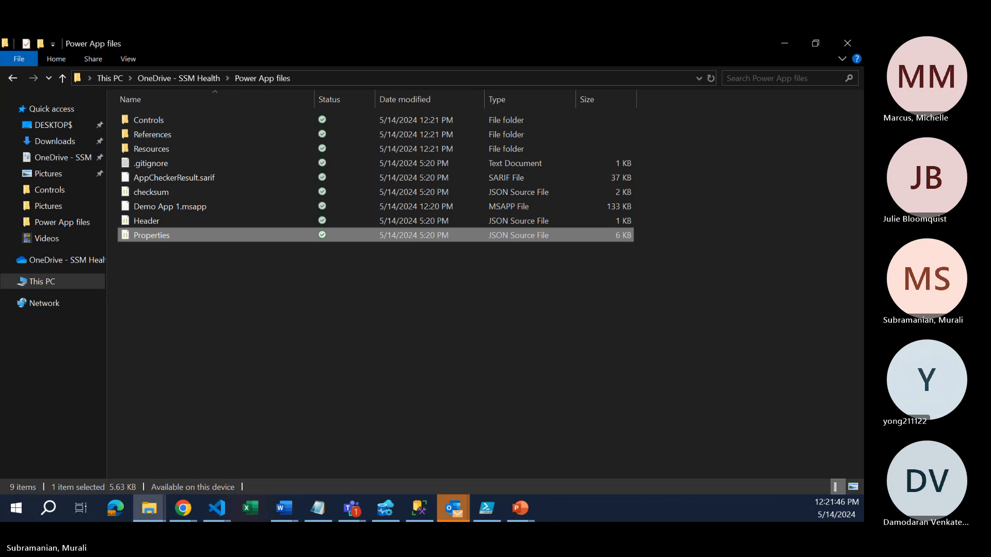
{"action": "key", "text": "alt+Tab"}
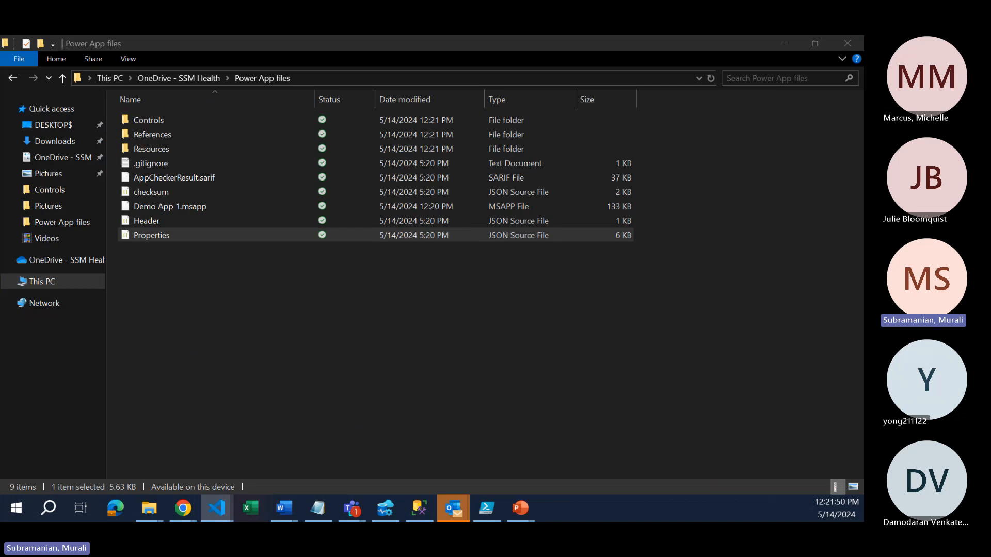
{"action": "key", "text": "alt+Tab"}
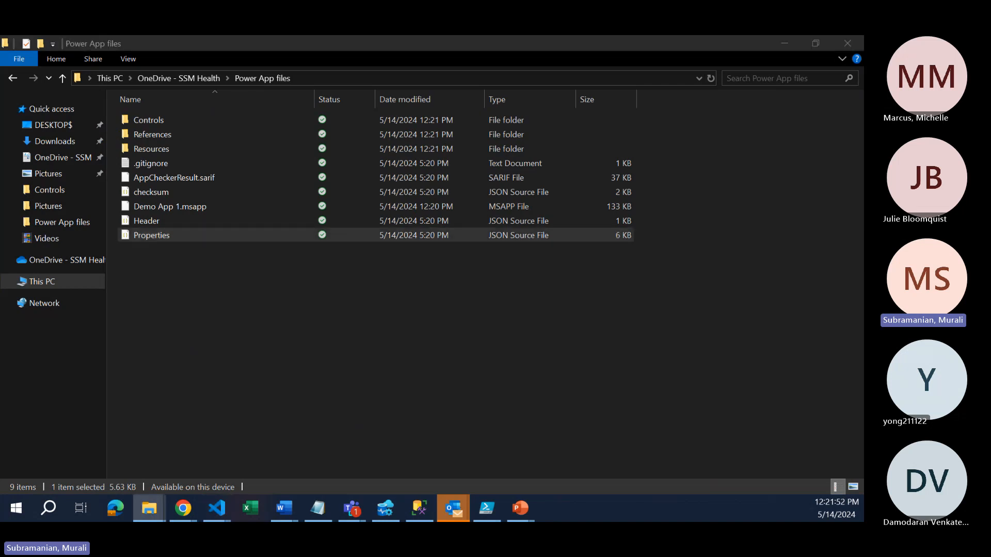
{"action": "key", "text": "alt+Tab"}
{"action": "key", "text": "alt+Tab"}
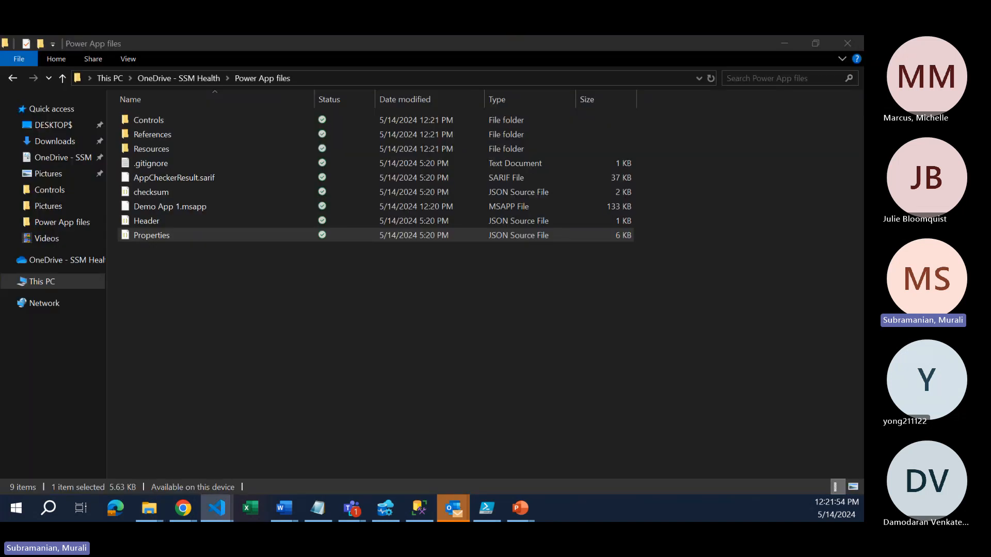
{"action": "key", "text": "alt+F4"}
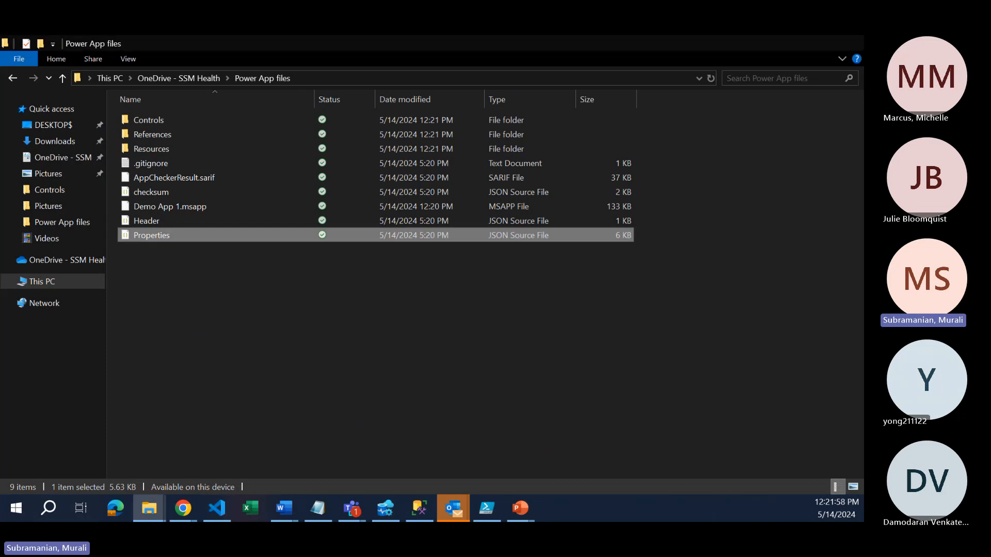
{"action": "key", "text": "alt+Tab"}
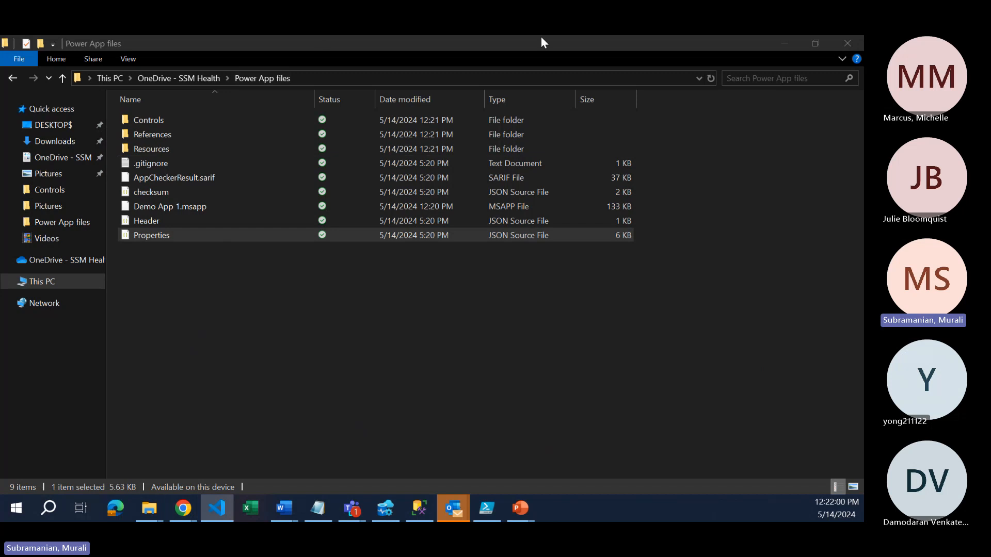
{"action": "left_click", "coordinate": [184, 235]}
{"action": "left_click_drag", "start_coordinate": [0, 49], "coordinate": [379, 35]}
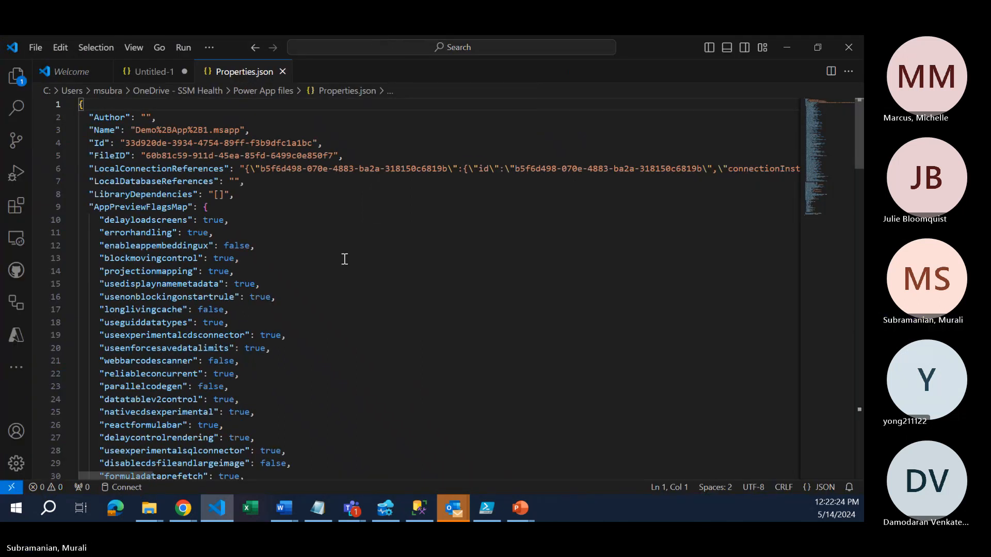
- Examine the connection references and the AppPreviewFlagsMap settings in Properties.json
{"action": "scroll", "coordinate": [345, 259], "scroll_direction": "down", "scroll_amount": 2}
{"action": "scroll", "coordinate": [345, 259], "scroll_direction": "down", "scroll_amount": 5}
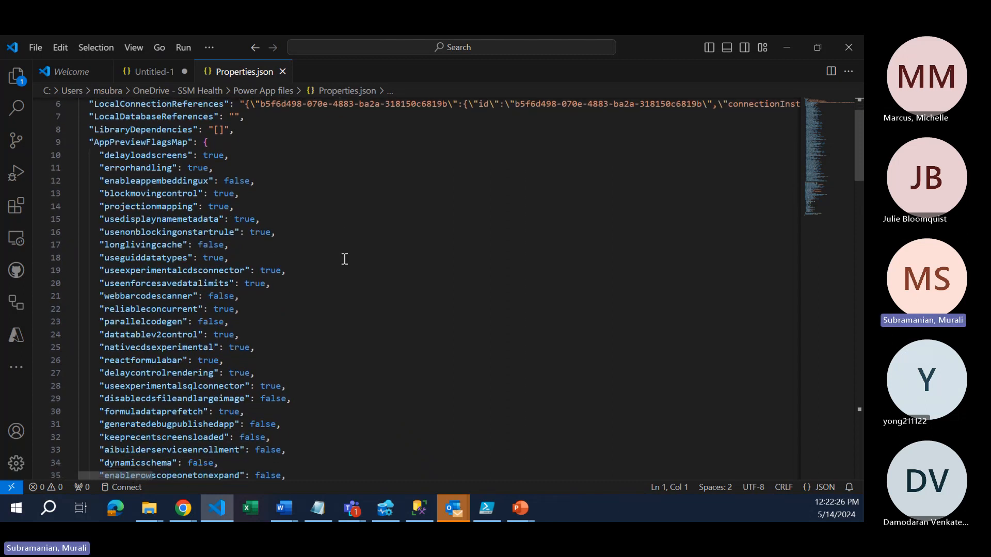
{"action": "scroll", "coordinate": [344, 260], "scroll_direction": "down", "scroll_amount": 7}
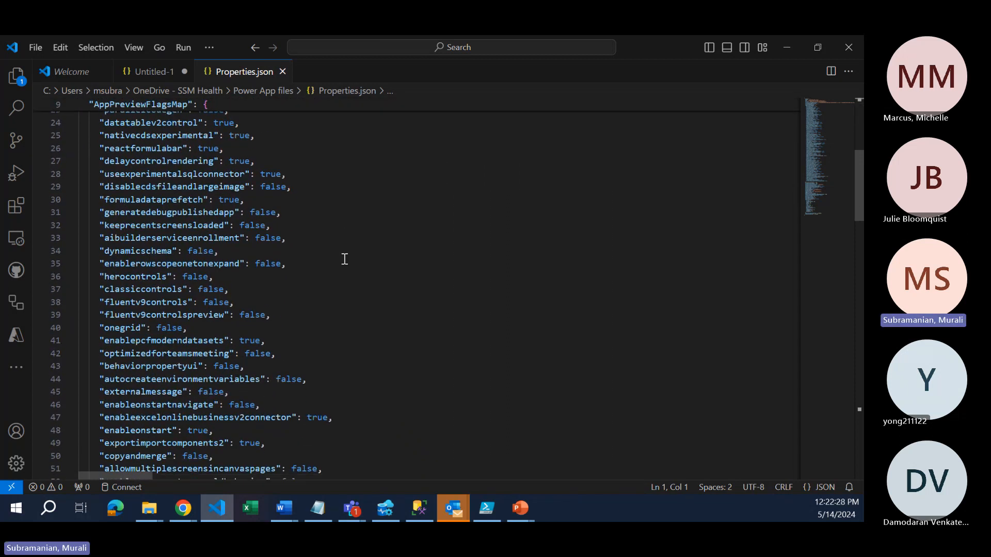
{"action": "scroll", "coordinate": [345, 259], "scroll_direction": "down", "scroll_amount": 4}
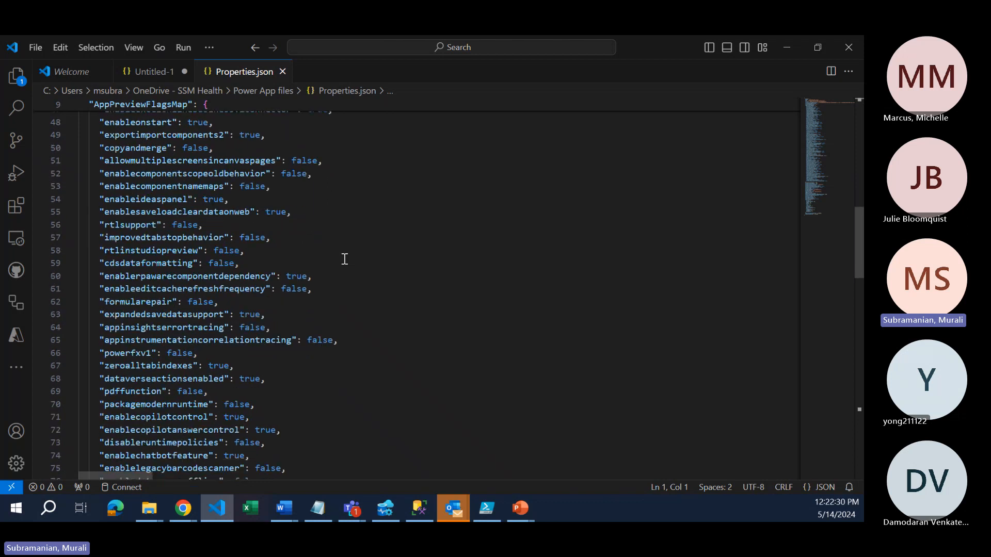
{"action": "scroll", "coordinate": [345, 259], "scroll_direction": "down", "scroll_amount": 3}
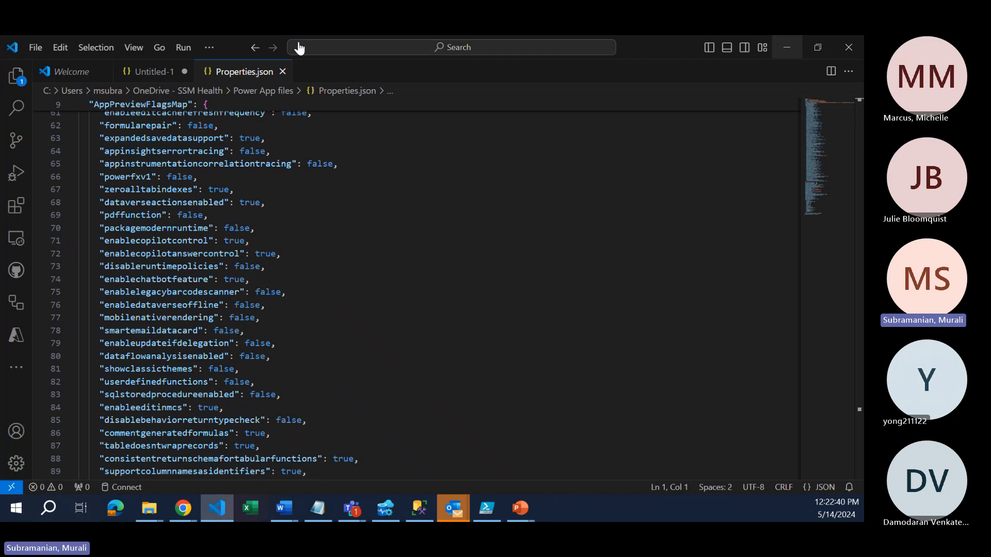
- Close the Untitled-1 file without saving its changes and return to the Power App files folder
{"action": "left_click", "coordinate": [185, 71]}
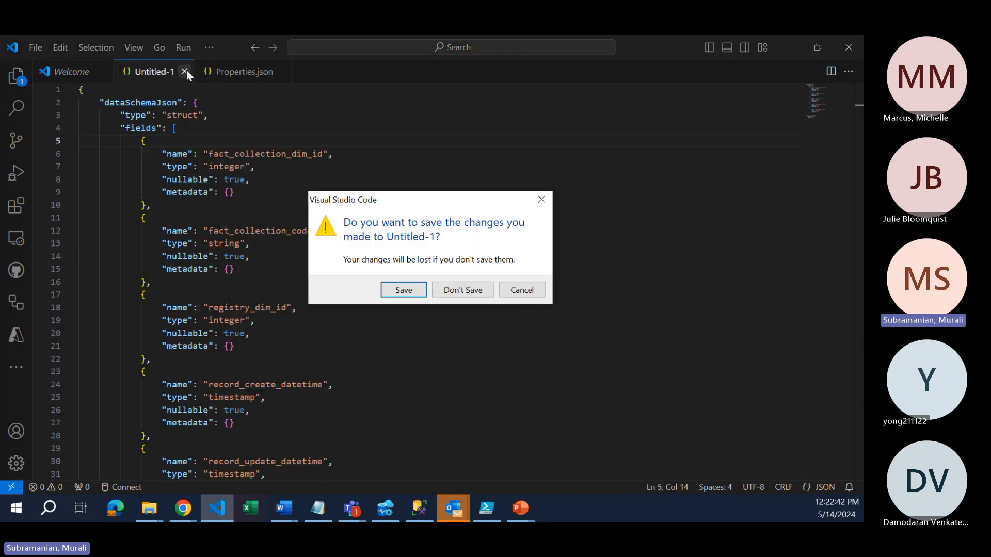
{"action": "left_click", "coordinate": [467, 290]}
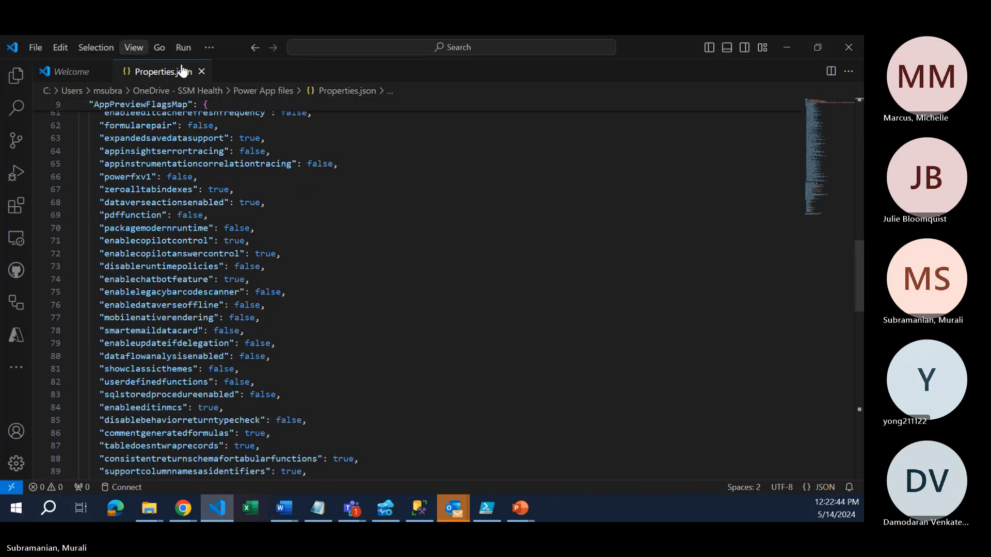
{"action": "left_click", "coordinate": [783, 46]}
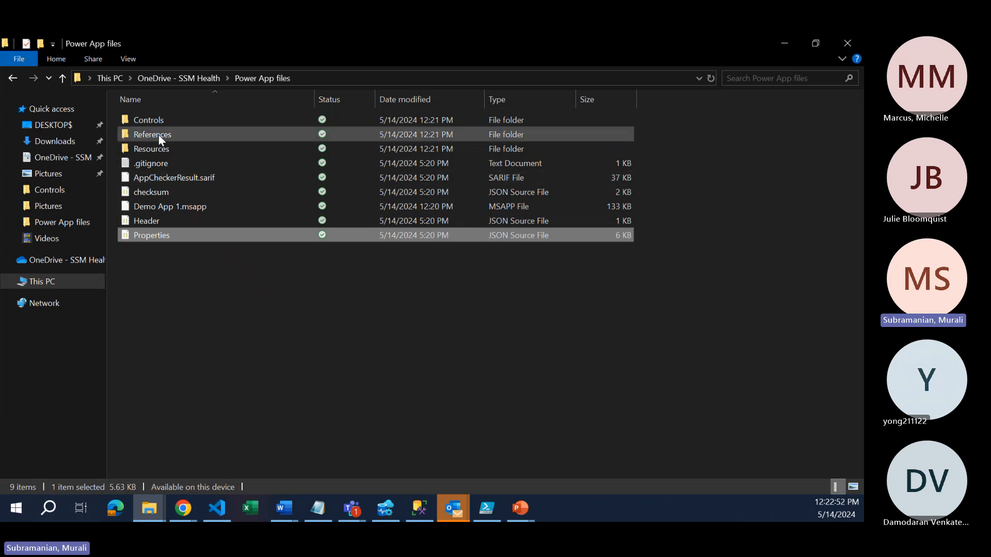
- Go into the extracted Controls folder and open the JSON file named 4 in Visual Studio Code
{"action": "left_click", "coordinate": [153, 121]}
{"action": "double_click", "coordinate": [152, 119]}
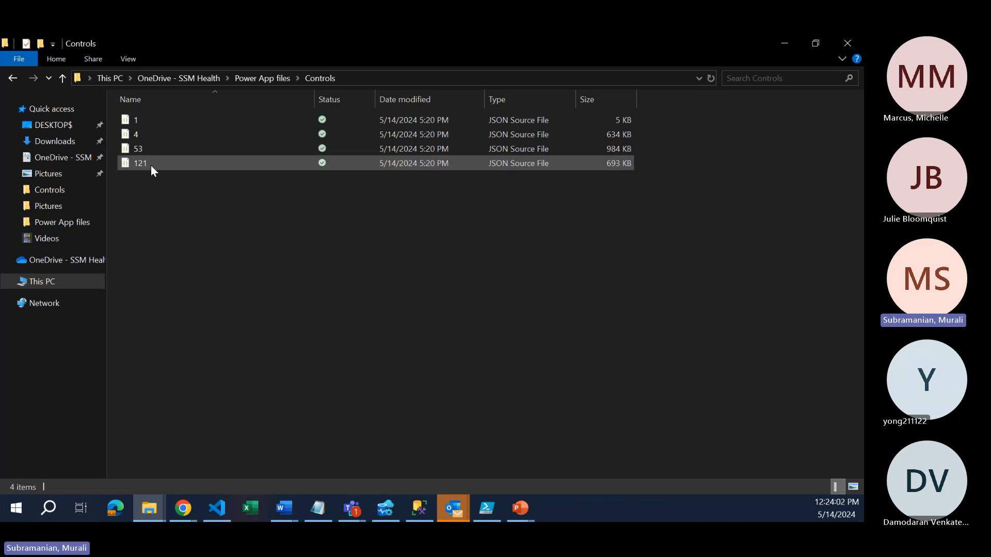
{"action": "double_click", "coordinate": [145, 138]}
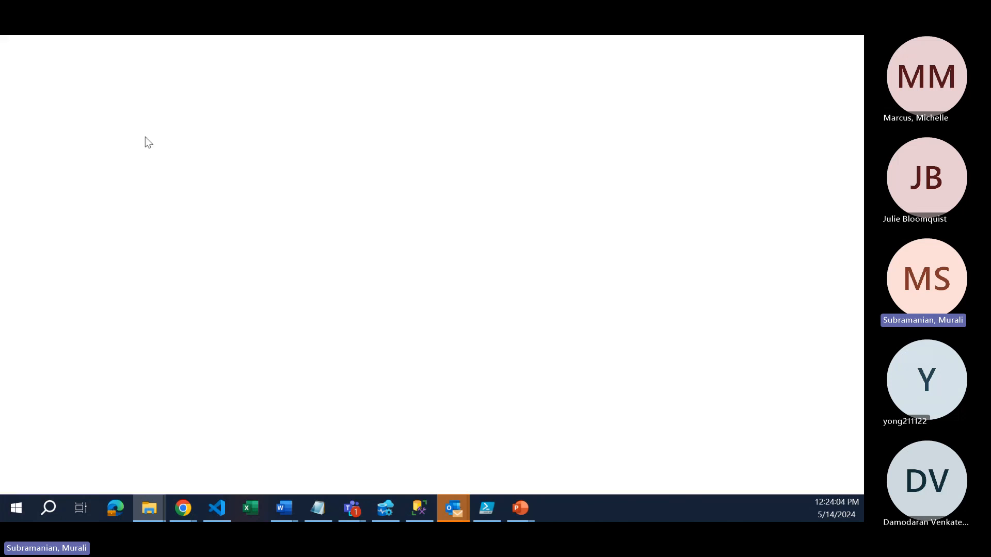
- Examine the MainScreen1 template details and property rules in 4.json, close the file and return to the Controls folder
{"action": "scroll", "coordinate": [411, 285], "scroll_direction": "down", "scroll_amount": 2}
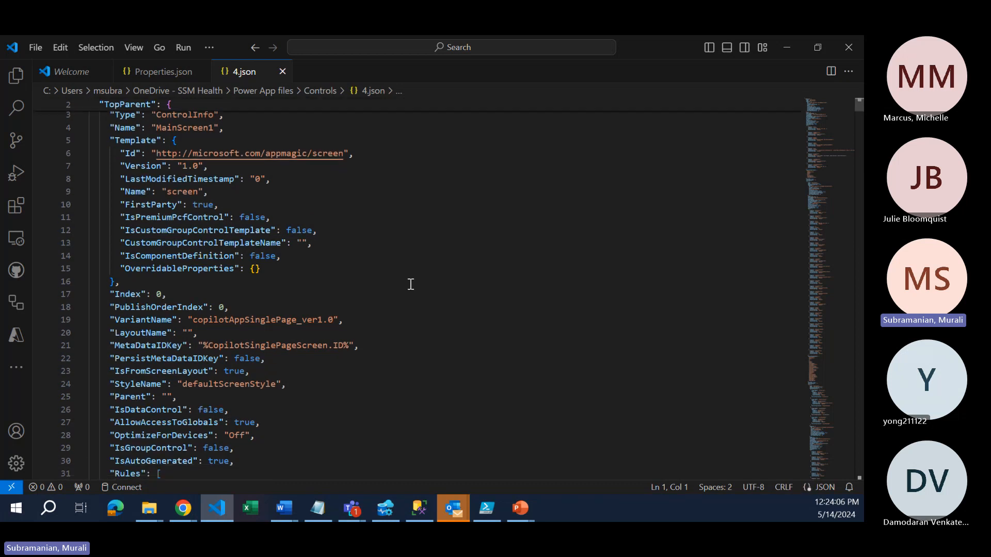
{"action": "scroll", "coordinate": [411, 285], "scroll_direction": "down", "scroll_amount": 4}
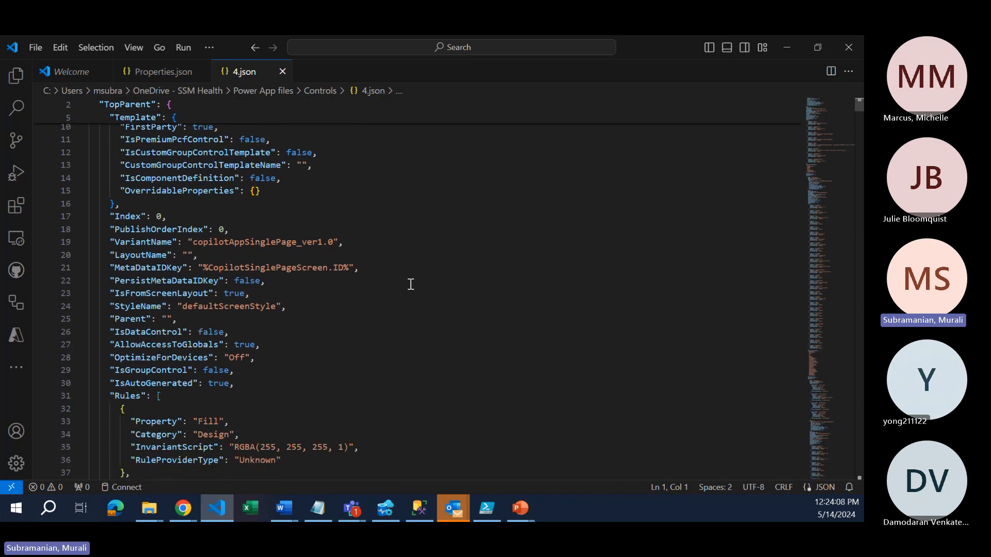
{"action": "scroll", "coordinate": [411, 284], "scroll_direction": "up", "scroll_amount": 1}
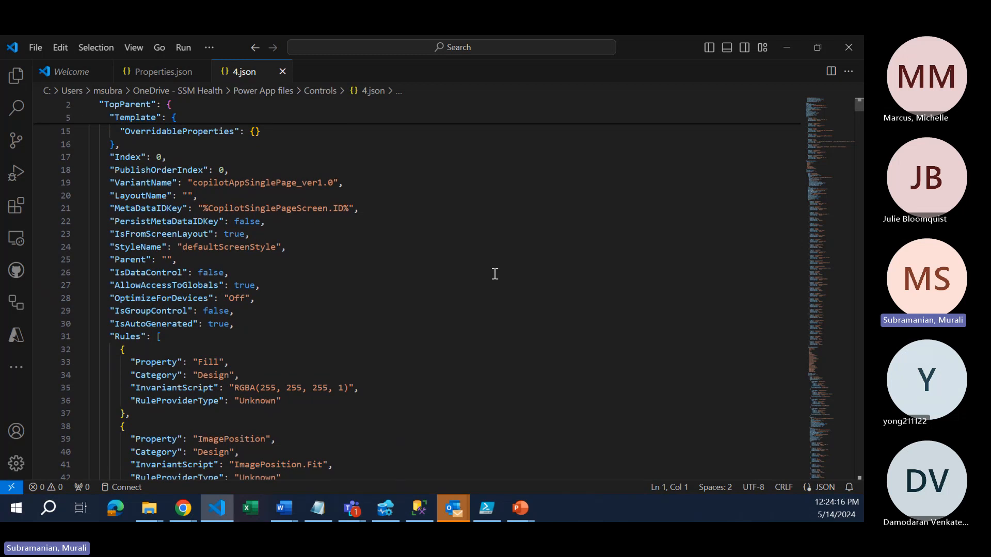
{"action": "scroll", "coordinate": [495, 274], "scroll_direction": "down", "scroll_amount": 5}
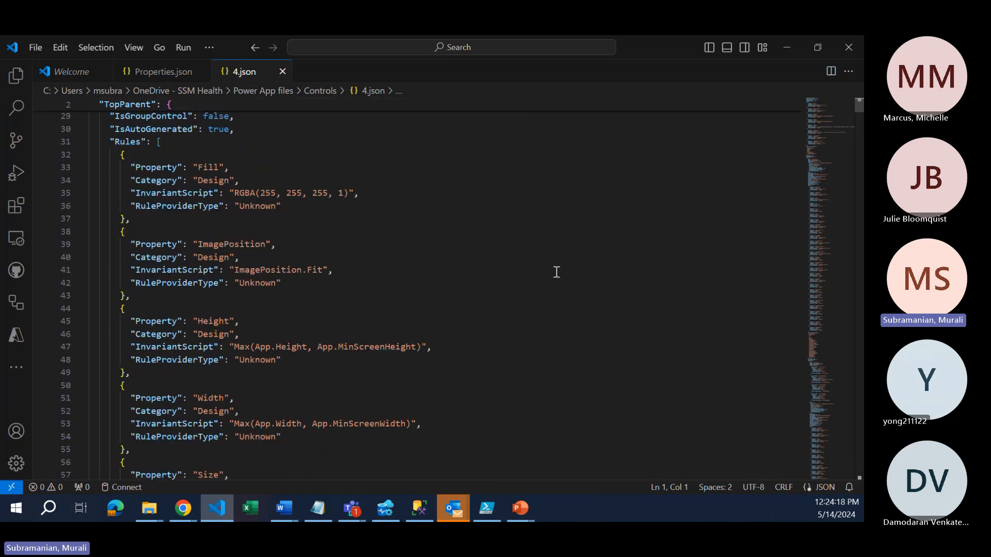
{"action": "scroll", "coordinate": [557, 272], "scroll_direction": "down", "scroll_amount": 7}
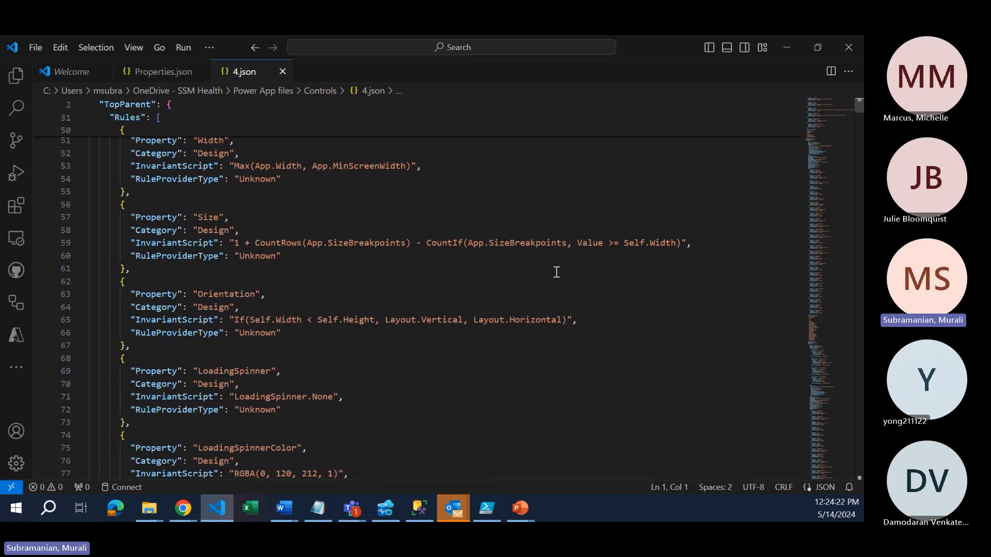
{"action": "scroll", "coordinate": [556, 272], "scroll_direction": "down", "scroll_amount": 2}
{"action": "scroll", "coordinate": [558, 270], "scroll_direction": "up", "scroll_amount": 3}
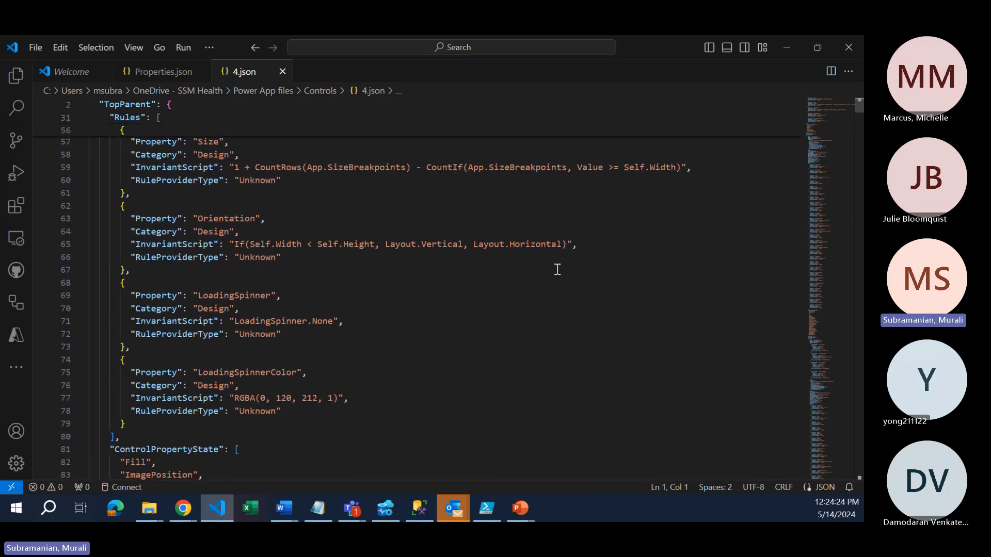
{"action": "scroll", "coordinate": [558, 270], "scroll_direction": "up", "scroll_amount": 5}
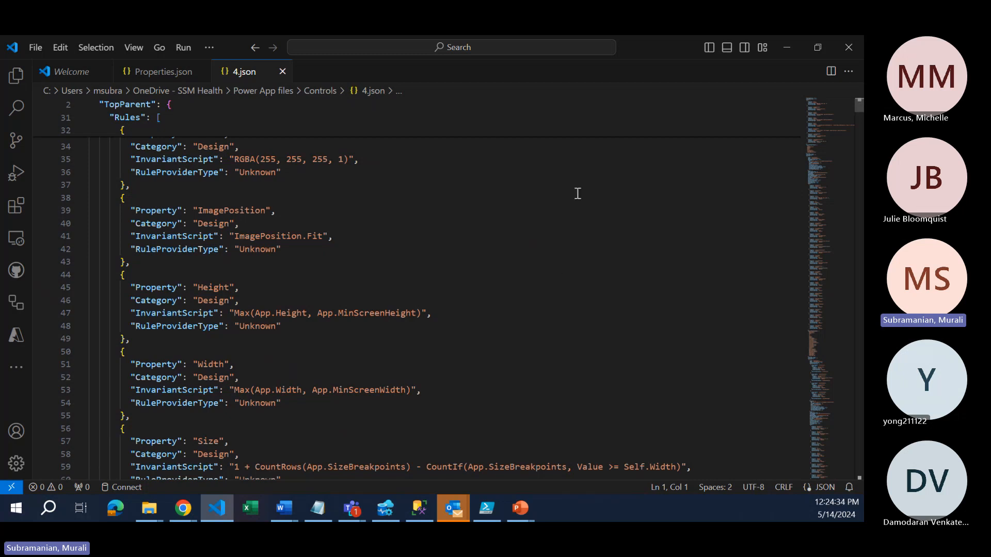
{"action": "left_click", "coordinate": [282, 72]}
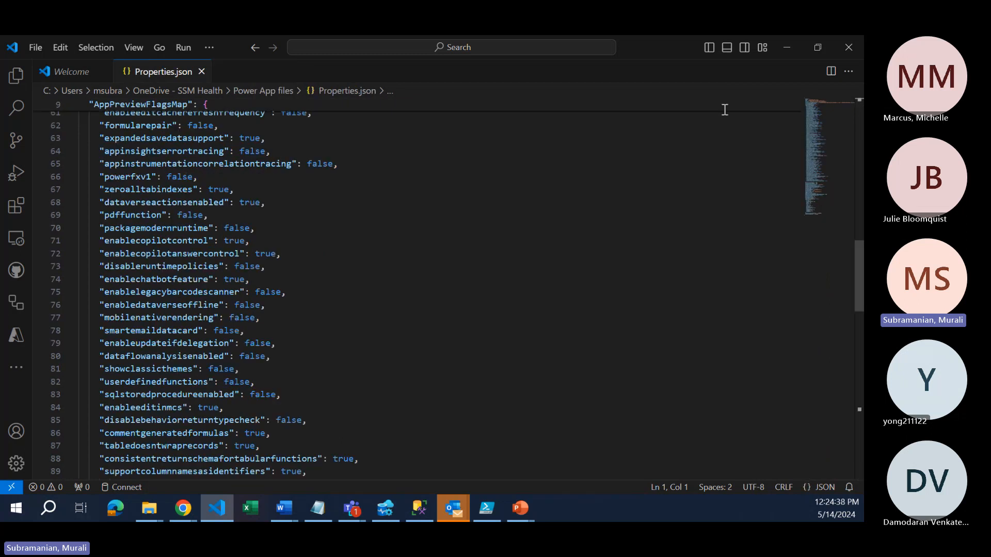
{"action": "left_click", "coordinate": [786, 47]}
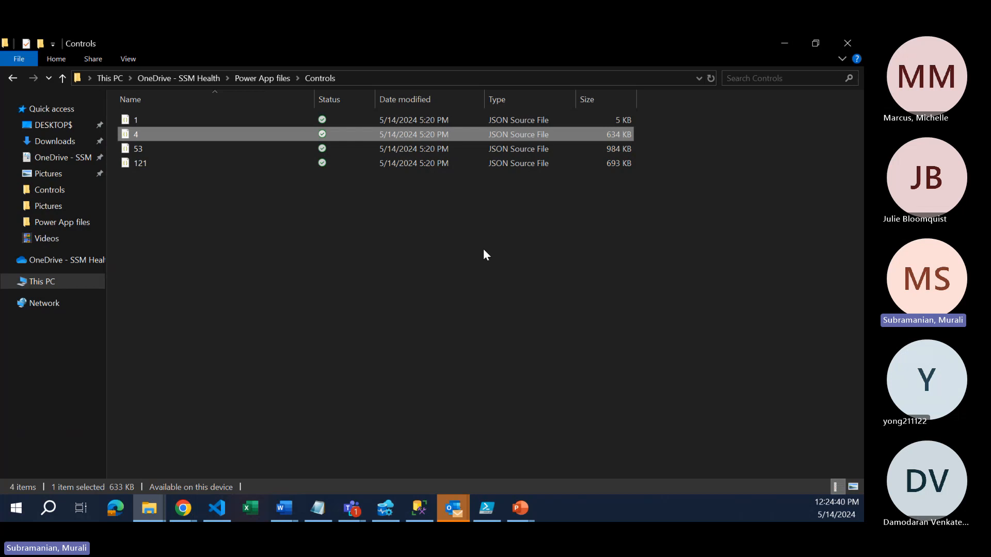
- Inspect the contents of the extracted Resources folder and go back to the Power App files folder
{"action": "left_click", "coordinate": [274, 81]}
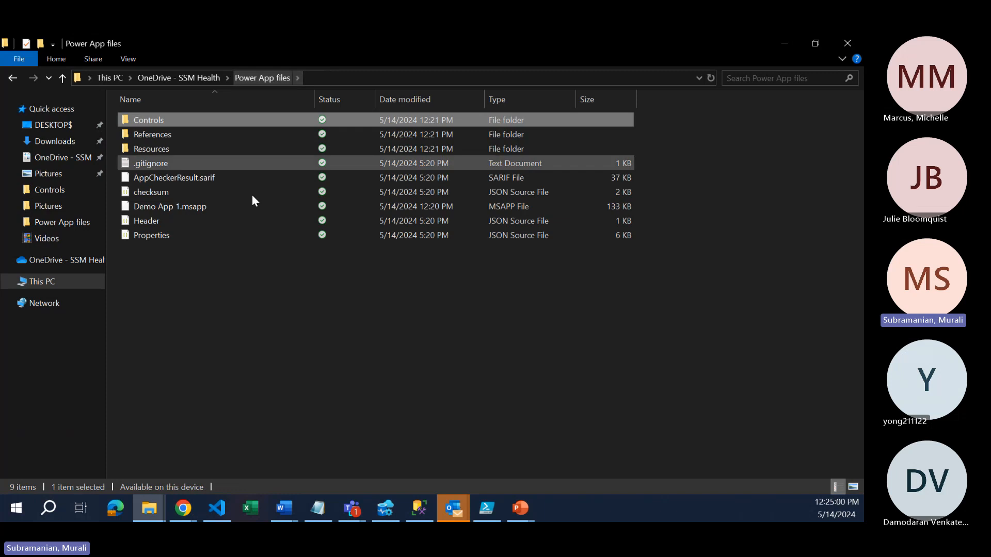
{"action": "double_click", "coordinate": [176, 145]}
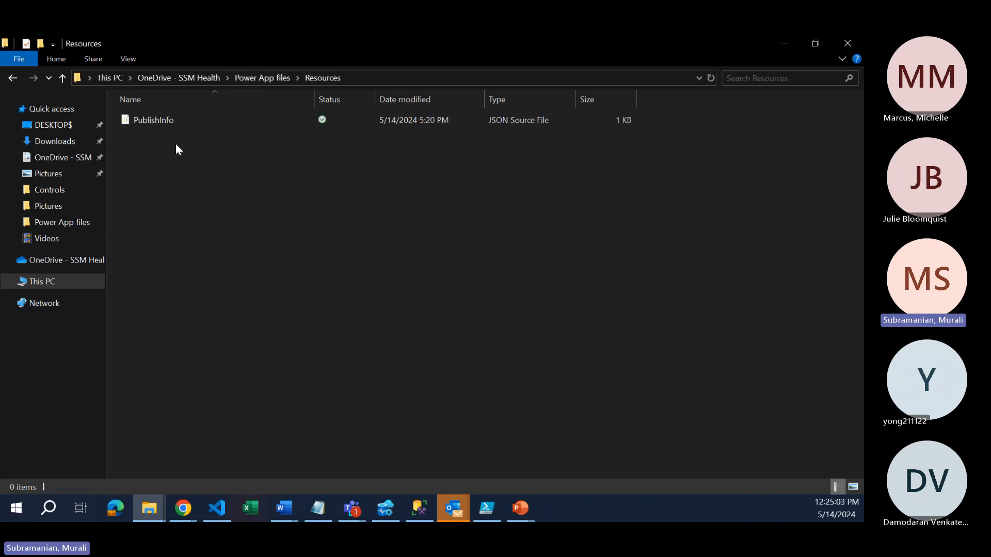
{"action": "left_click", "coordinate": [261, 78]}
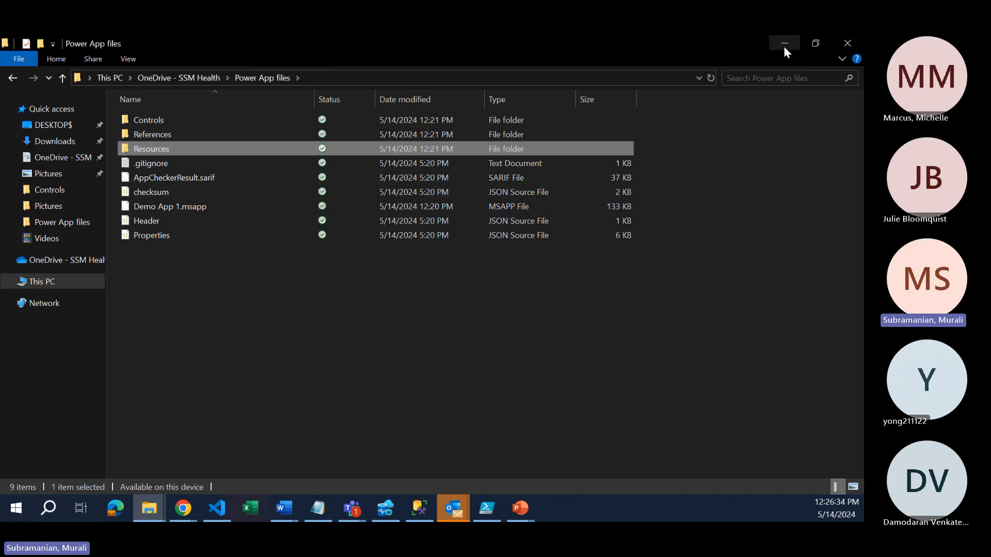
- Leave File Explorer for Power Apps in Chrome and show the Apps list in its browser tab
{"action": "left_click", "coordinate": [783, 45]}
{"action": "left_click", "coordinate": [783, 45]}
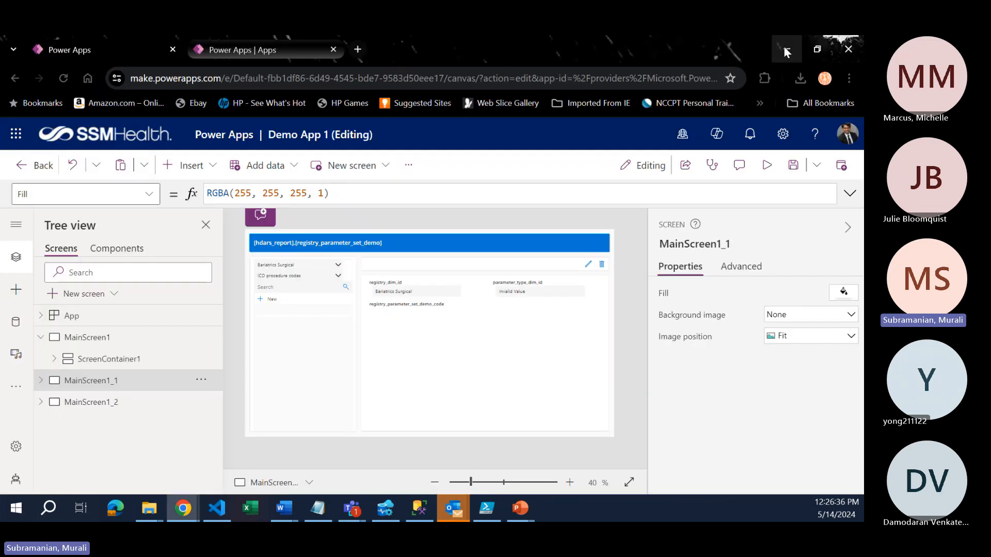
{"action": "left_click", "coordinate": [202, 52]}
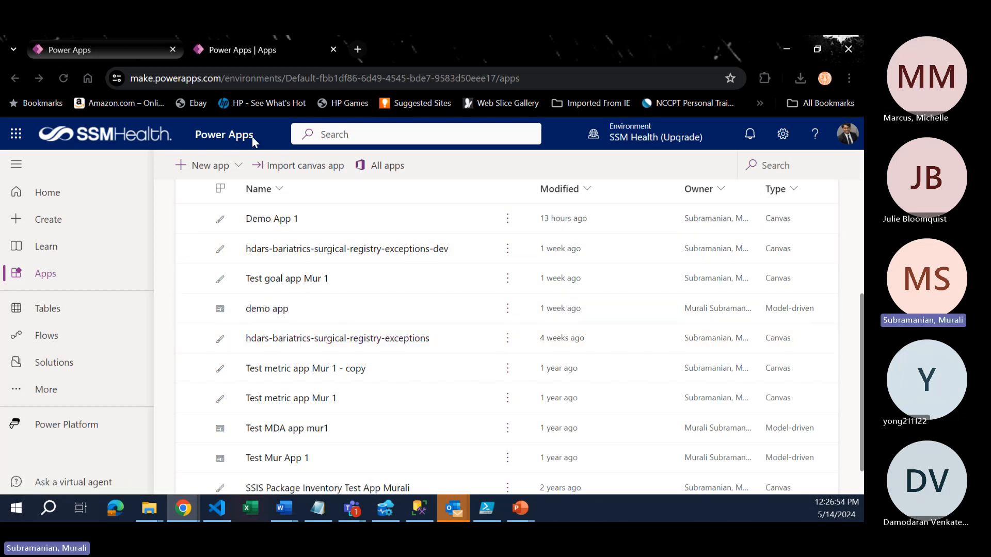
- Compare the Demo App 1 editor with the Apps list in the other browser tab, and return to the editor
{"action": "left_click", "coordinate": [137, 43]}
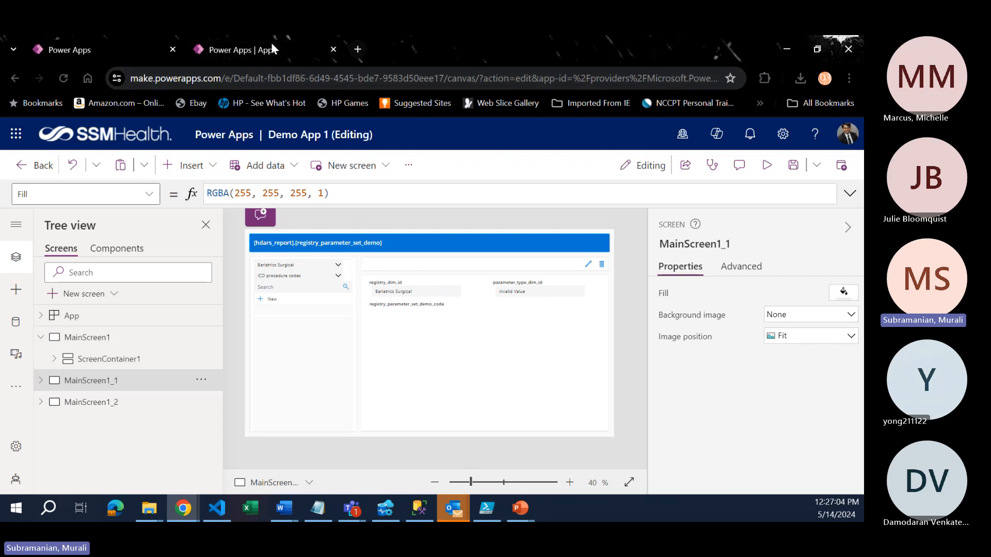
{"action": "mouse_move", "coordinate": [272, 45]}
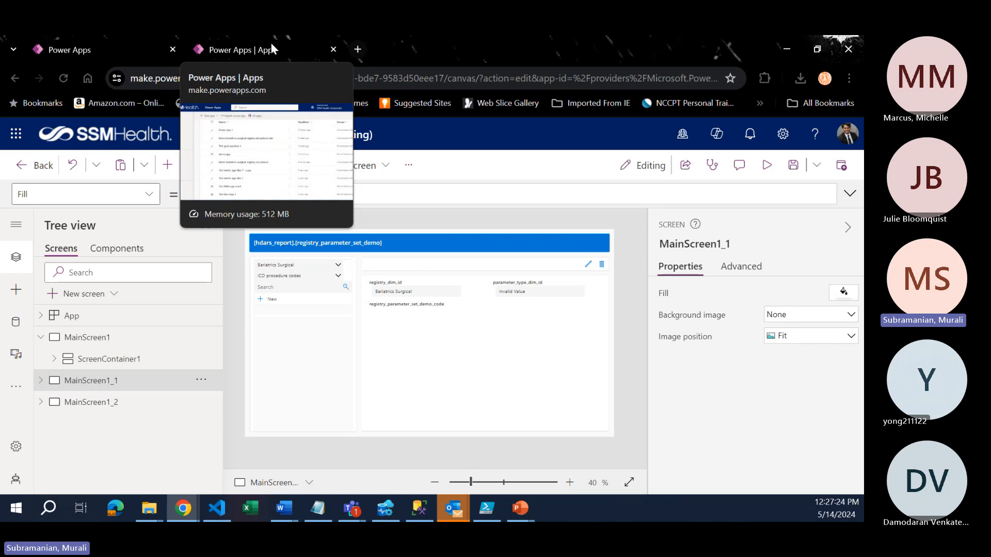
{"action": "left_click", "coordinate": [271, 43]}
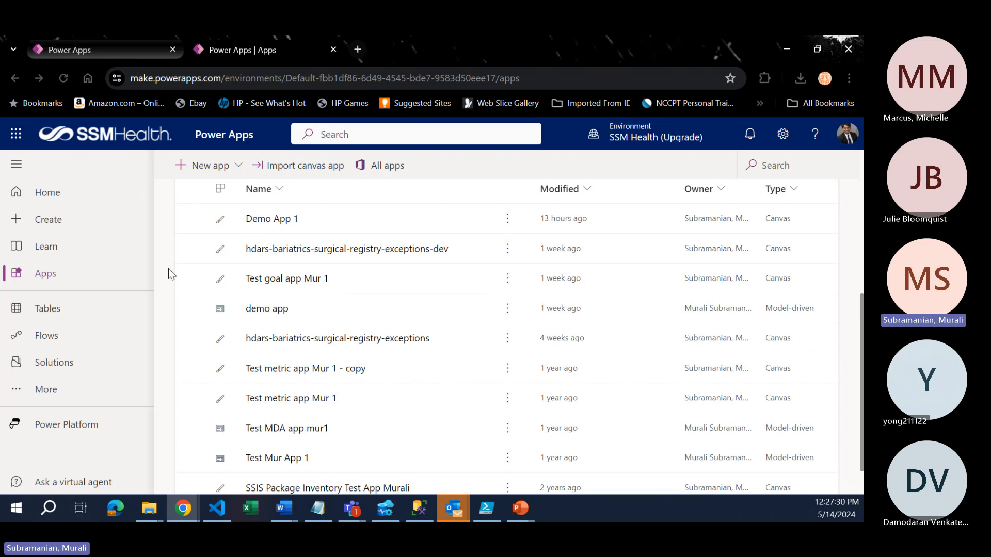
{"action": "left_click", "coordinate": [127, 48]}
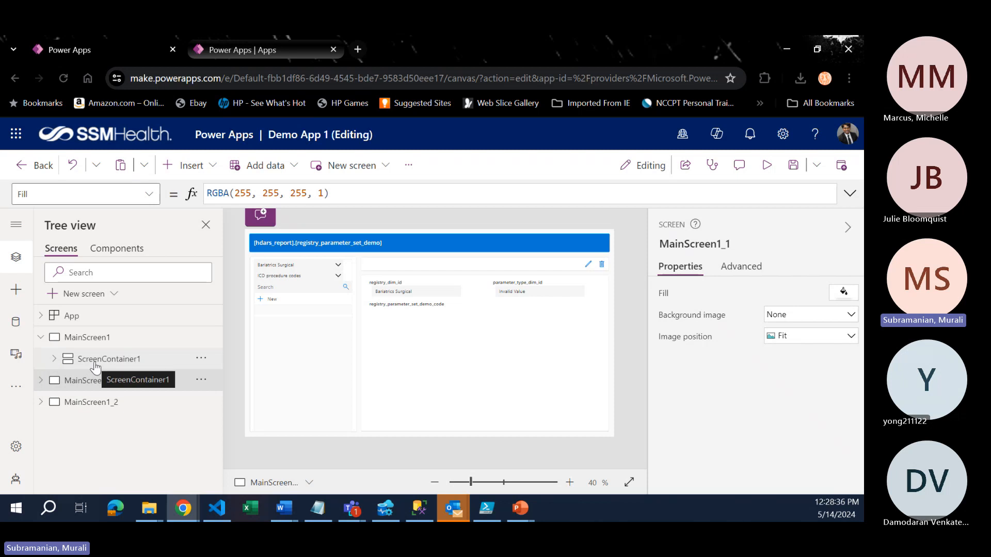
- Collapse MainScreen1 in the screen hierarchy, inspect the containers nested under MainScreen1_1 and collapse that screen as well
{"action": "left_click", "coordinate": [42, 339]}
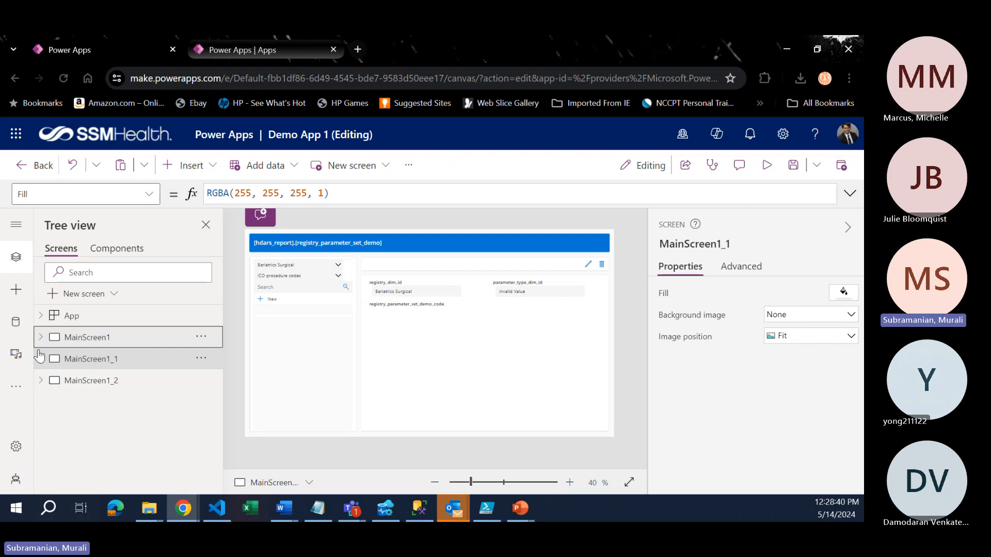
{"action": "left_click", "coordinate": [41, 359]}
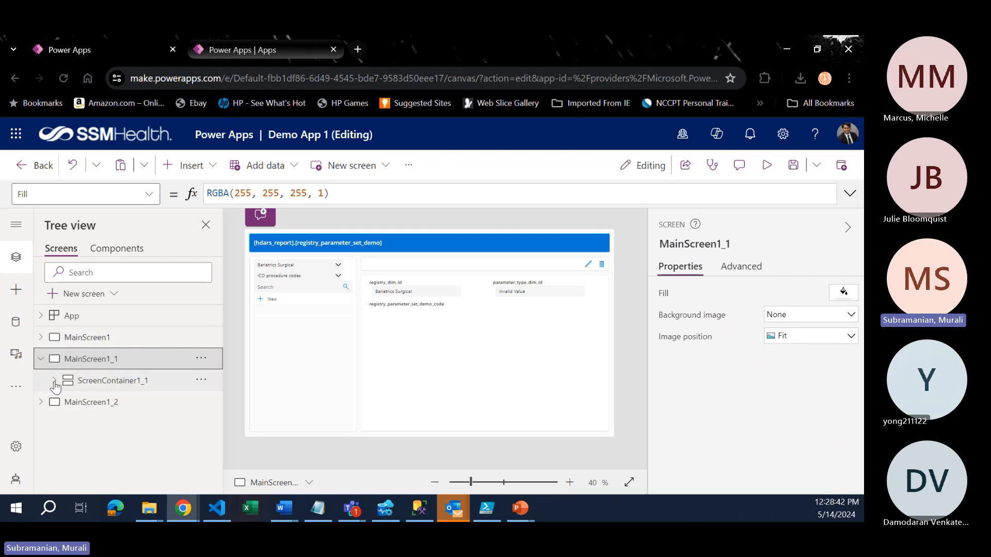
{"action": "left_click", "coordinate": [54, 383]}
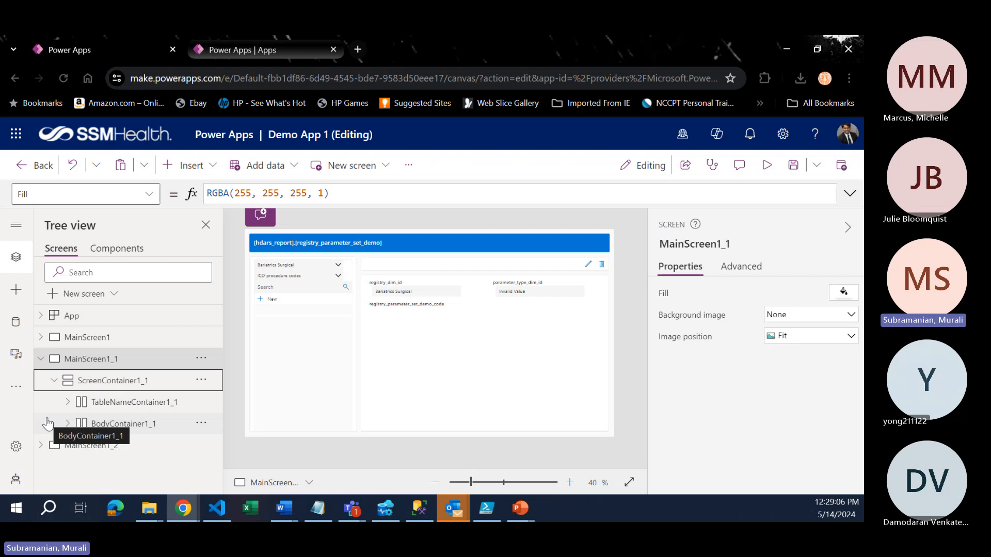
{"action": "left_click", "coordinate": [41, 359]}
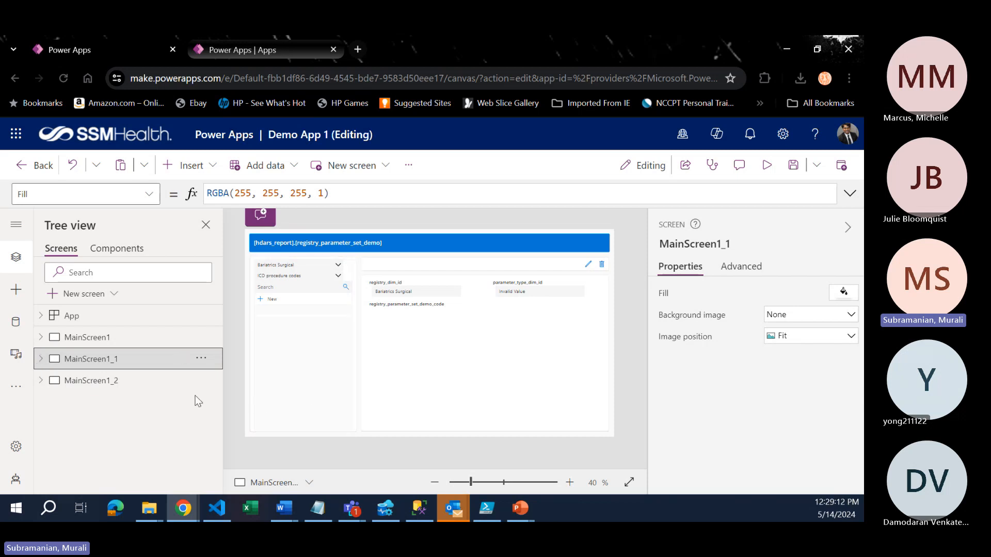
{"action": "left_click", "coordinate": [443, 445]}
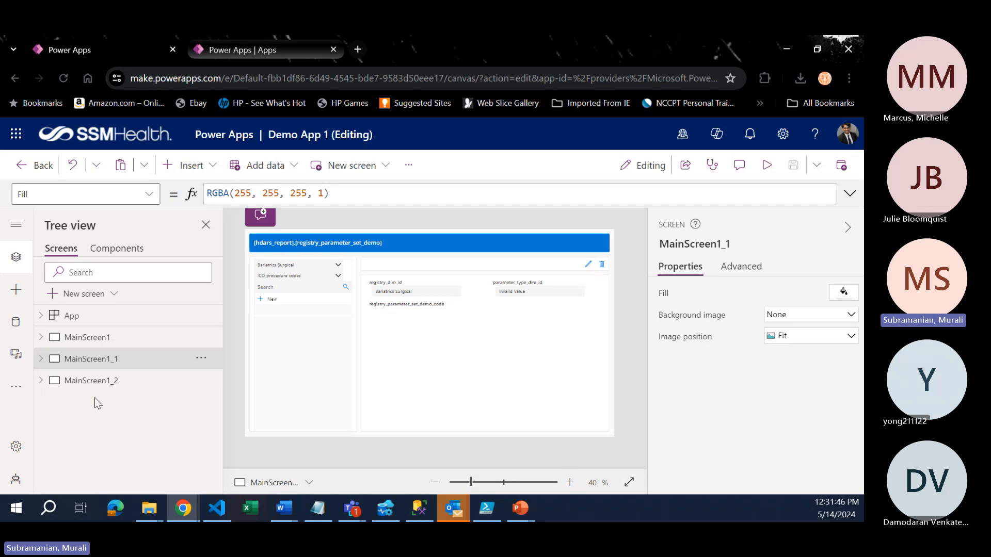
- Show the app's data sources and examine the addable source types plus the connection details and options of hdars_dim.registry_dim
{"action": "left_click", "coordinate": [18, 325]}
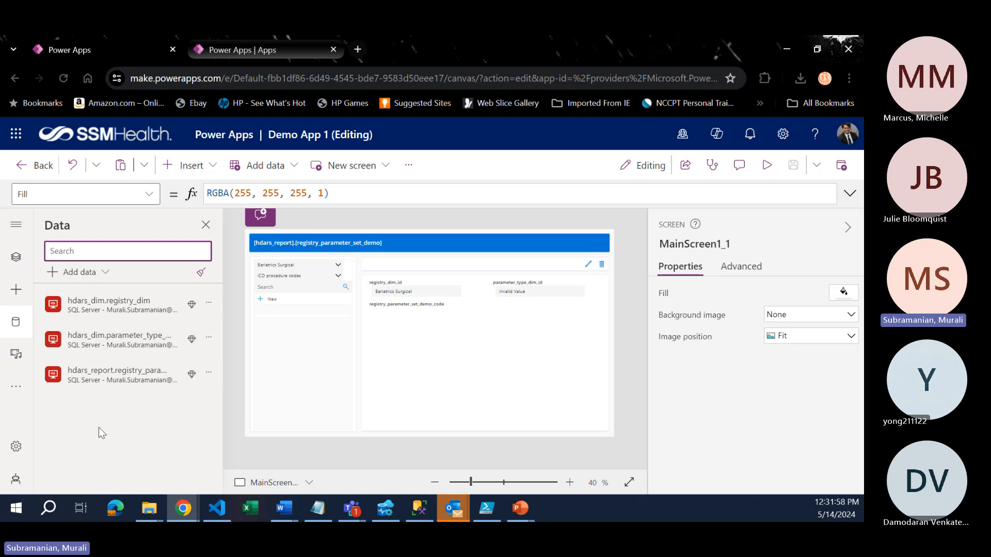
{"action": "left_click", "coordinate": [105, 273]}
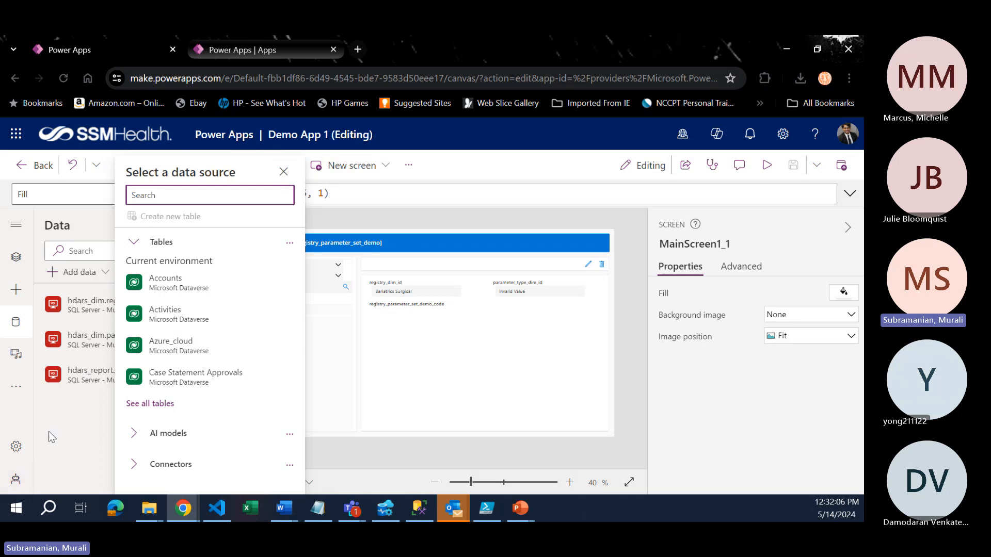
{"action": "left_click", "coordinate": [84, 405]}
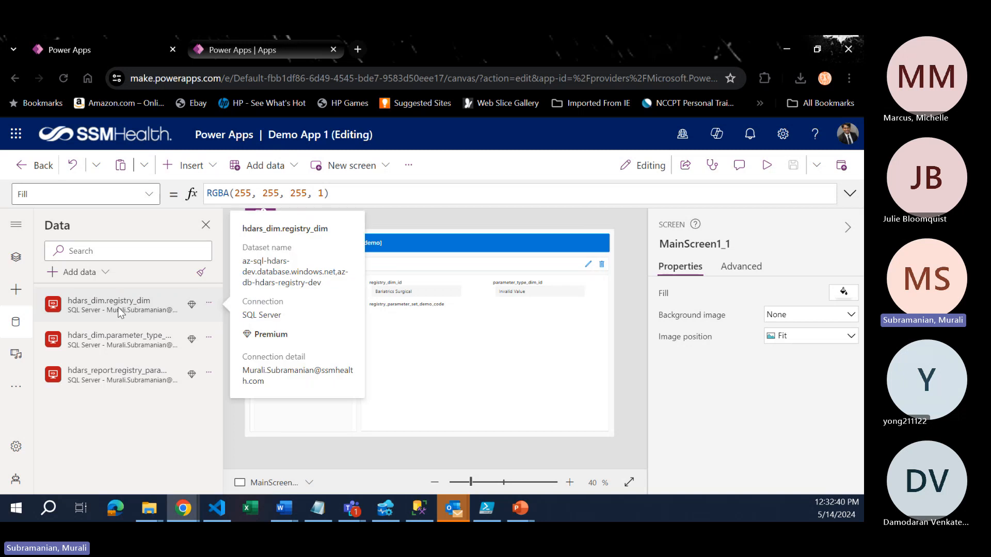
{"action": "left_click", "coordinate": [211, 305]}
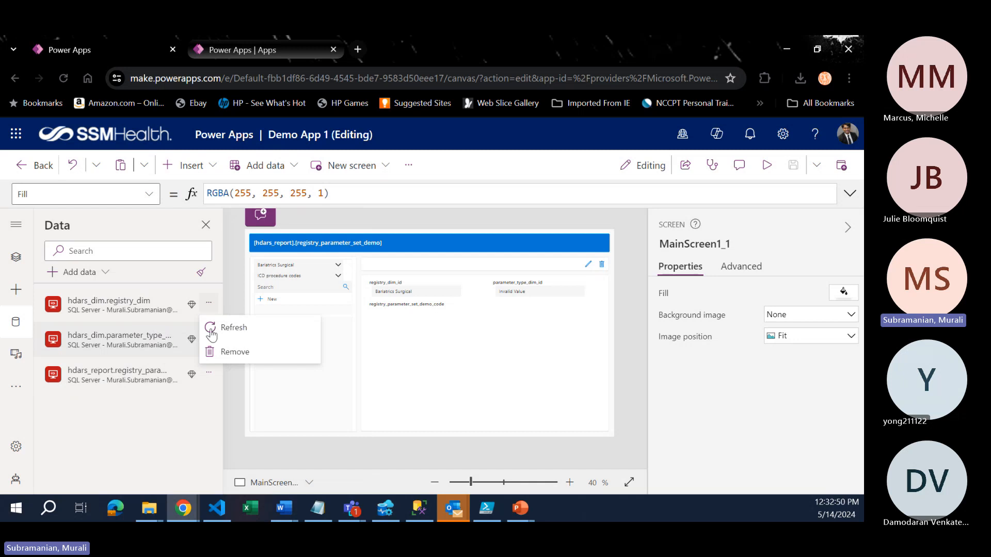
{"action": "mouse_move", "coordinate": [117, 308]}
{"action": "left_click", "coordinate": [109, 440]}
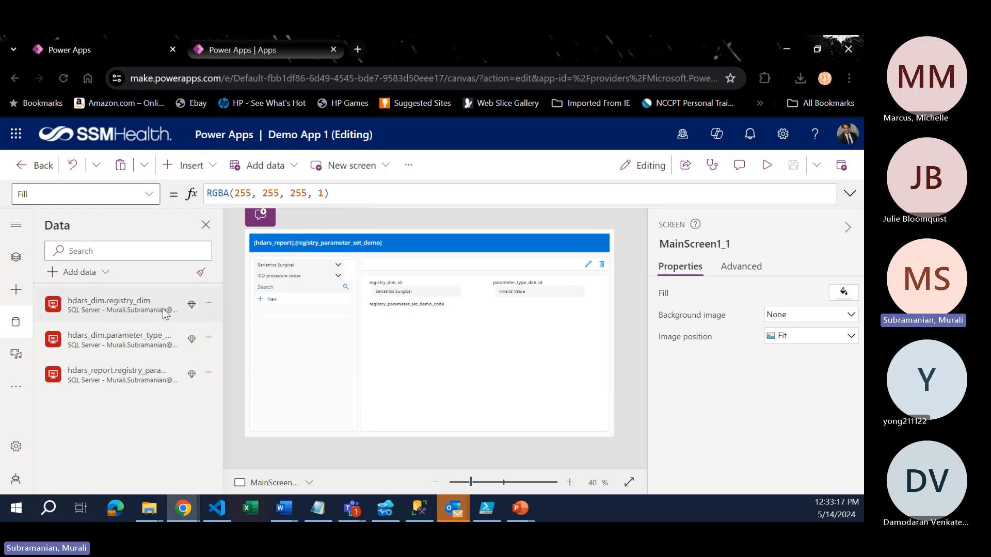
{"action": "left_click", "coordinate": [103, 278]}
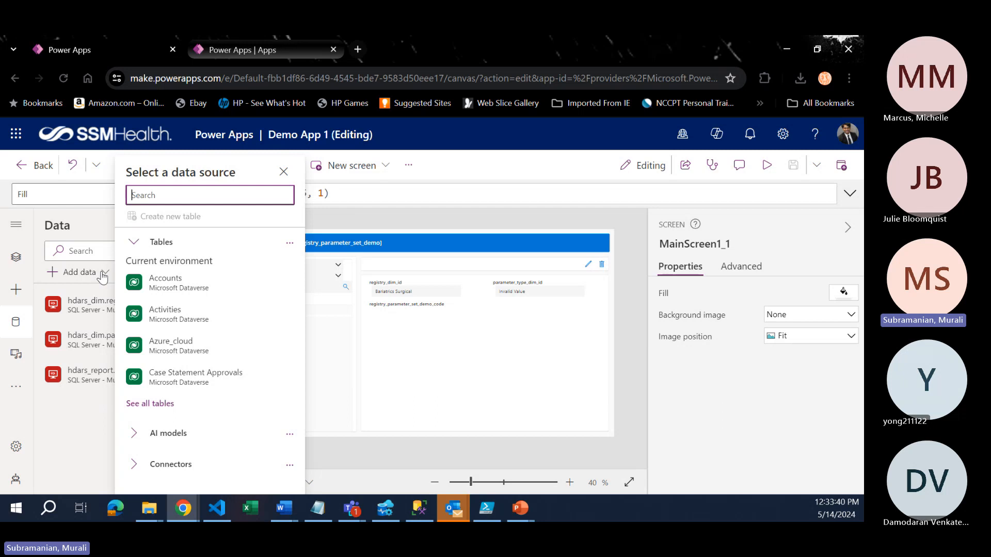
{"action": "left_click", "coordinate": [73, 428]}
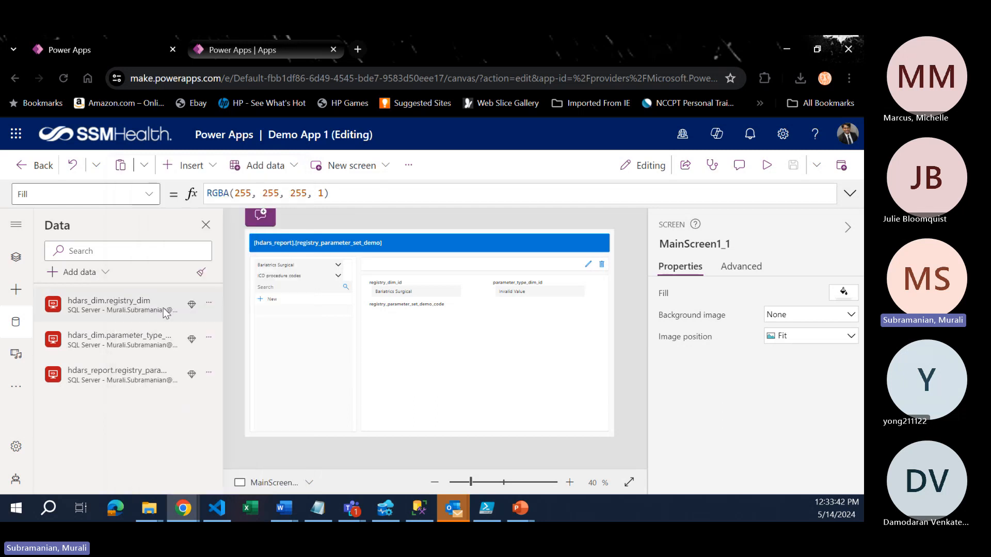
{"action": "left_click", "coordinate": [209, 302]}
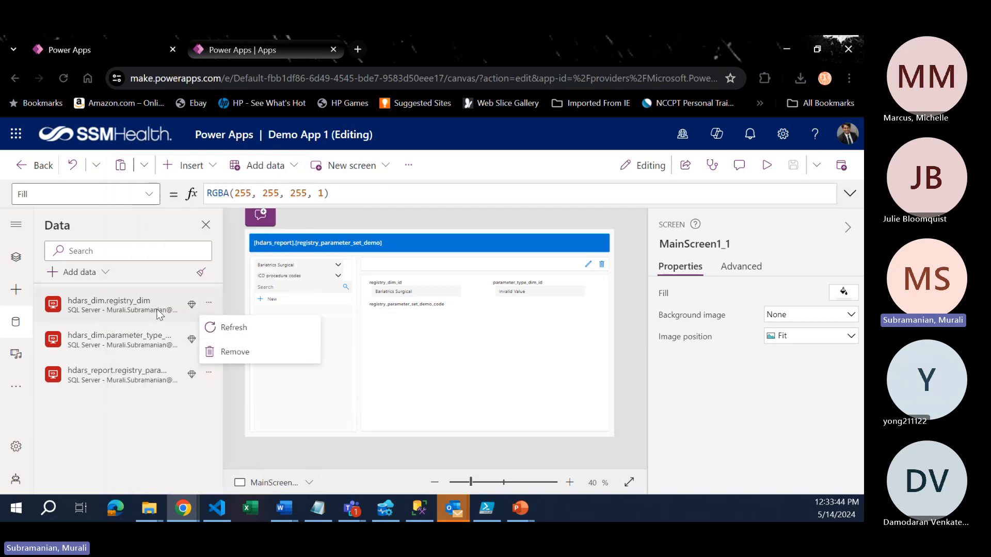
{"action": "left_click", "coordinate": [141, 302]}
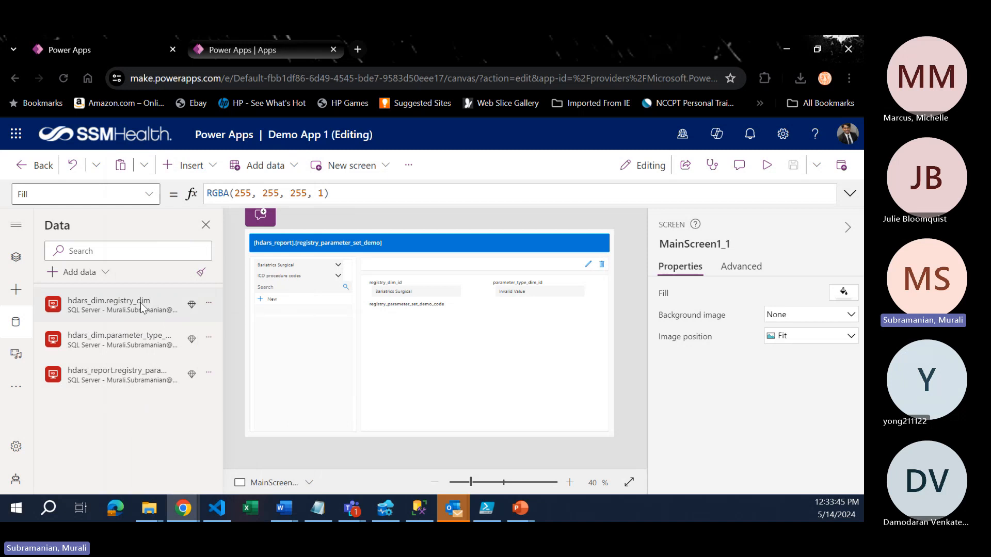
- Start adding data through the third existing SQL Server connection and choose the recent az-sql-hdars-dev dataset
{"action": "left_click", "coordinate": [105, 276]}
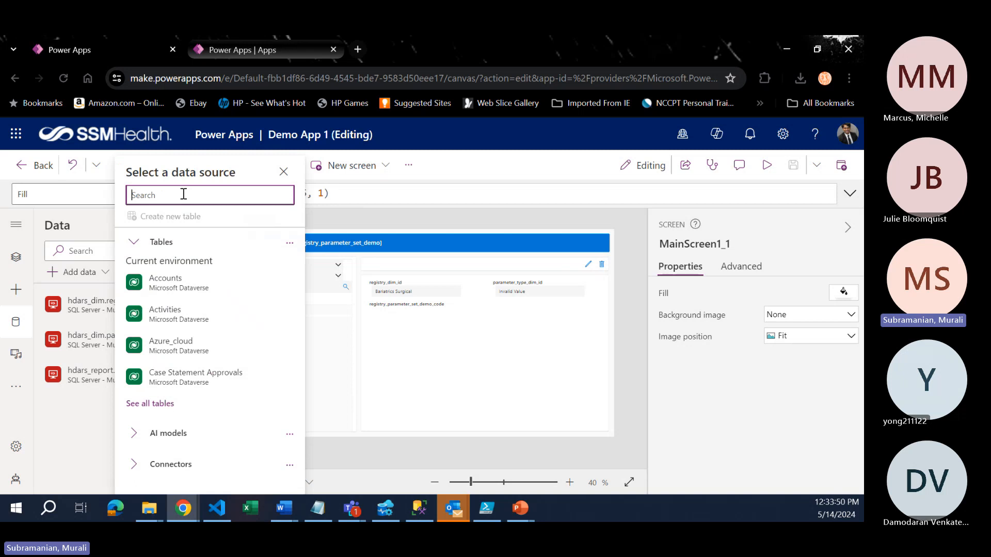
{"action": "type", "text": "sql"}
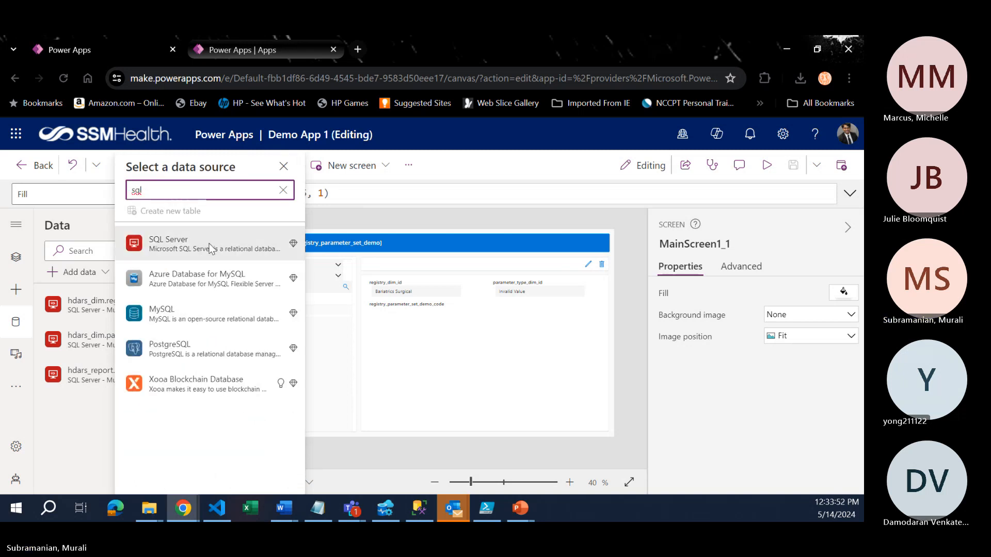
{"action": "left_click", "coordinate": [208, 245]}
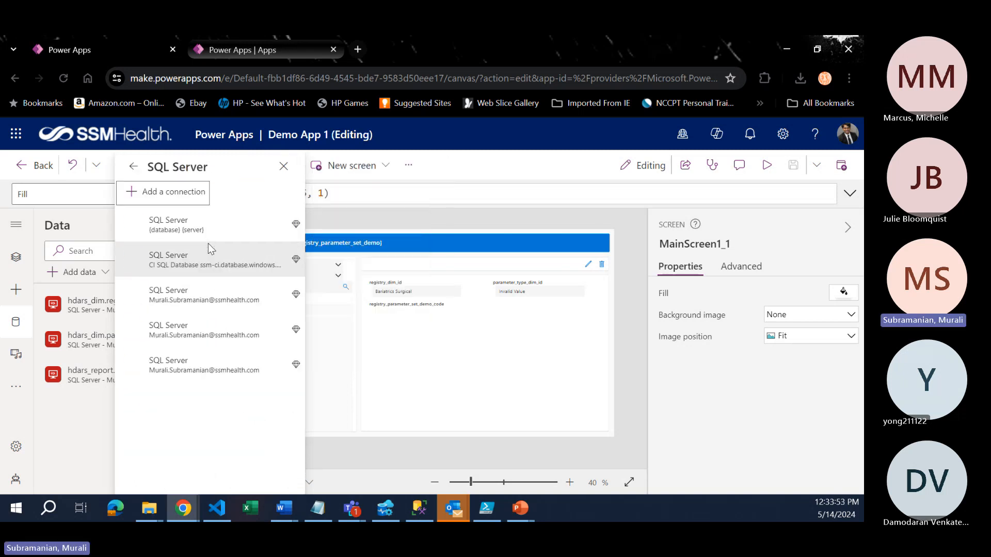
{"action": "left_click", "coordinate": [220, 293]}
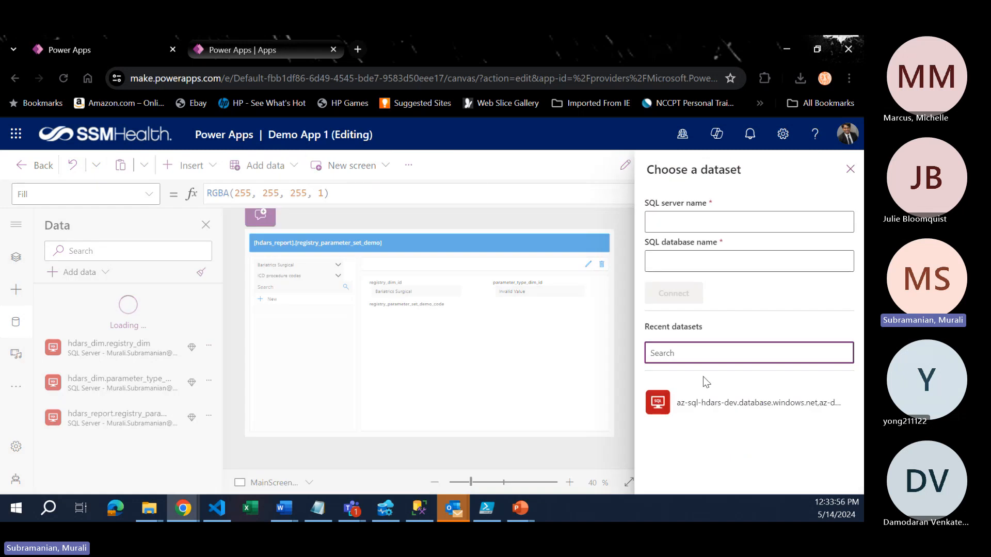
{"action": "left_click", "coordinate": [725, 408]}
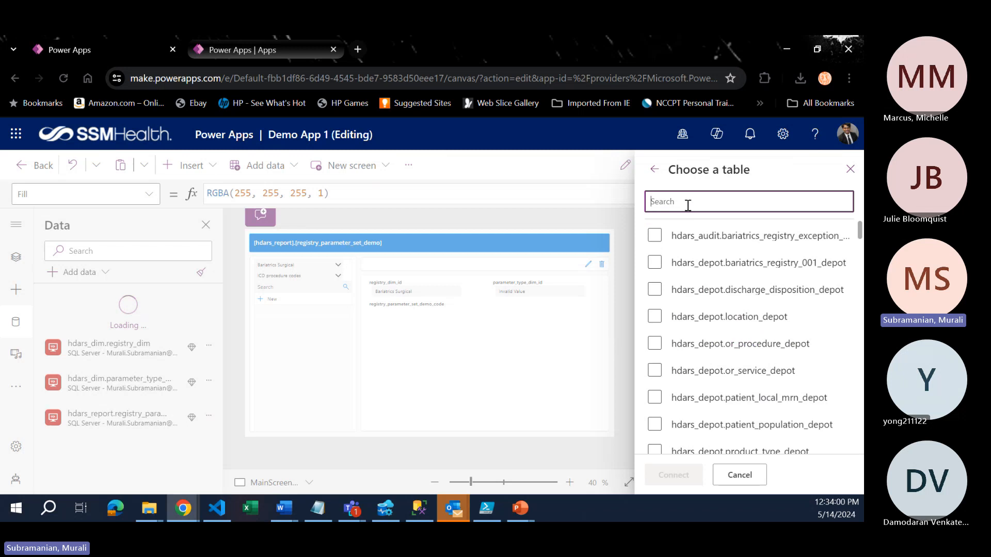
- Search the dataset's tables for "registry" and connect the hdars_dim.registry_dim table to the app
{"action": "type", "text": "regist"}
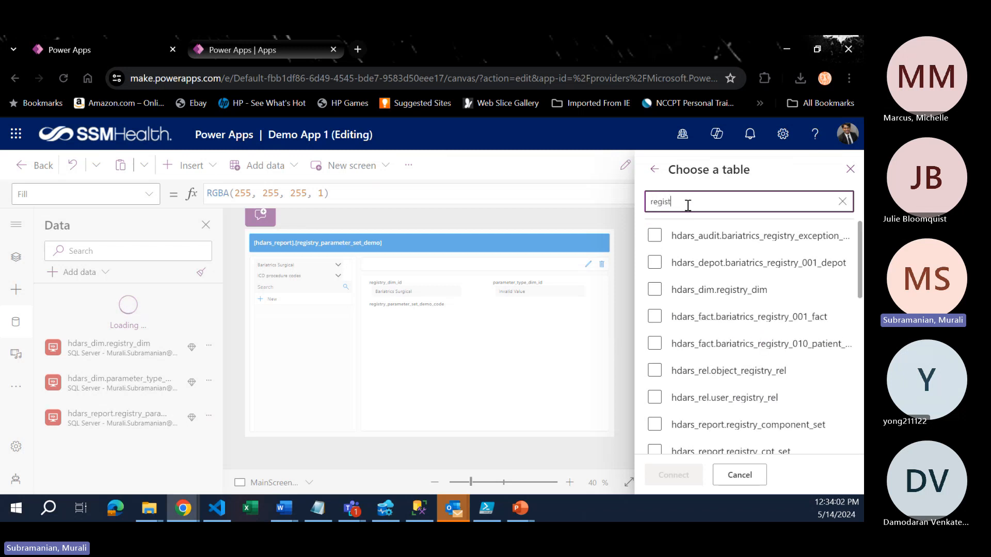
{"action": "type", "text": "ry"}
{"action": "left_click", "coordinate": [669, 291]}
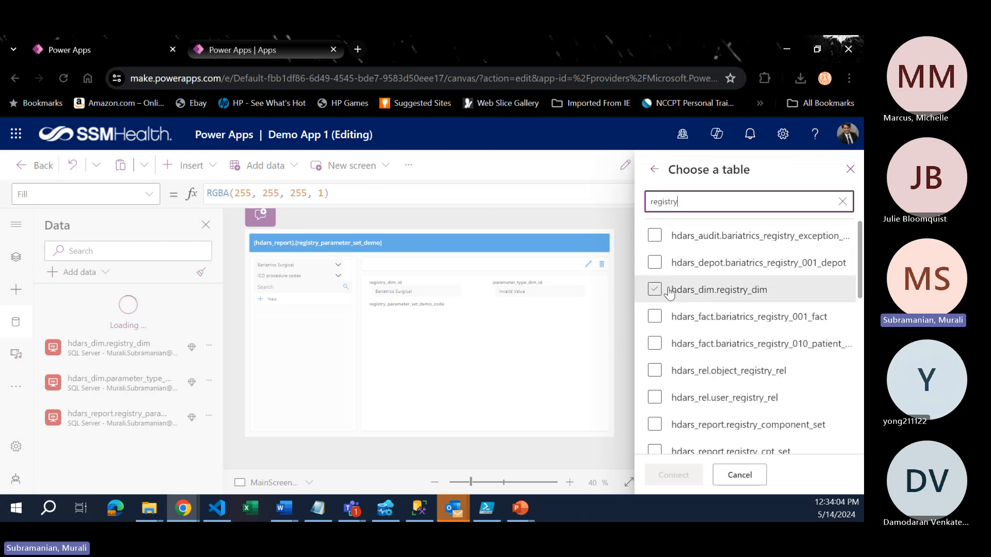
{"action": "left_click", "coordinate": [669, 292]}
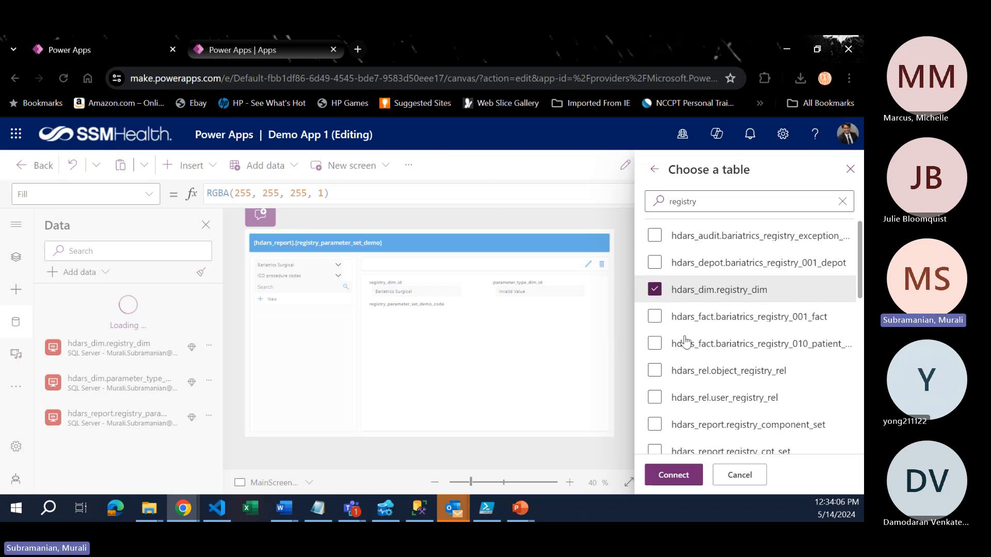
{"action": "left_click", "coordinate": [690, 480]}
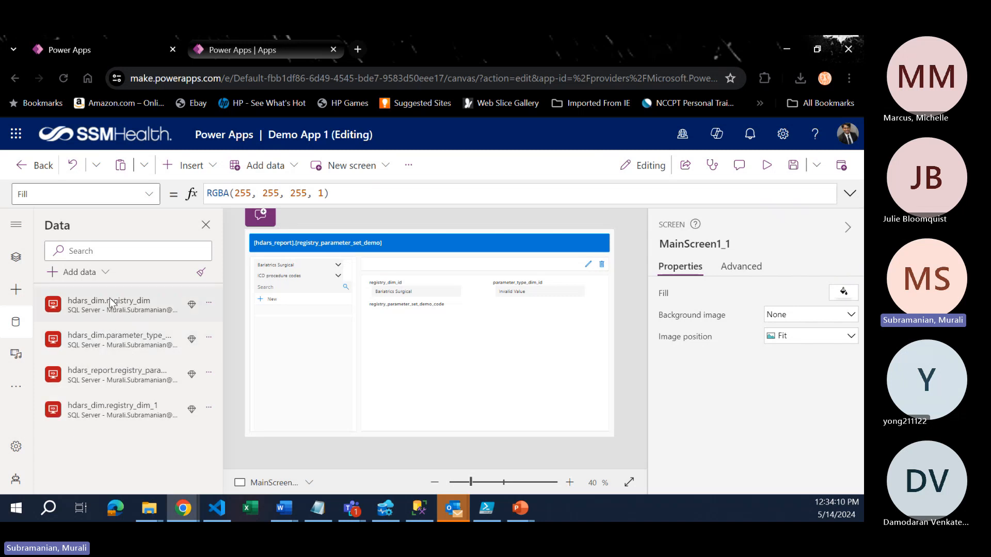
- Remove the duplicate hdars_dim.registry_dim_1 data source from the app
{"action": "mouse_move", "coordinate": [140, 414]}
{"action": "left_click", "coordinate": [209, 409]}
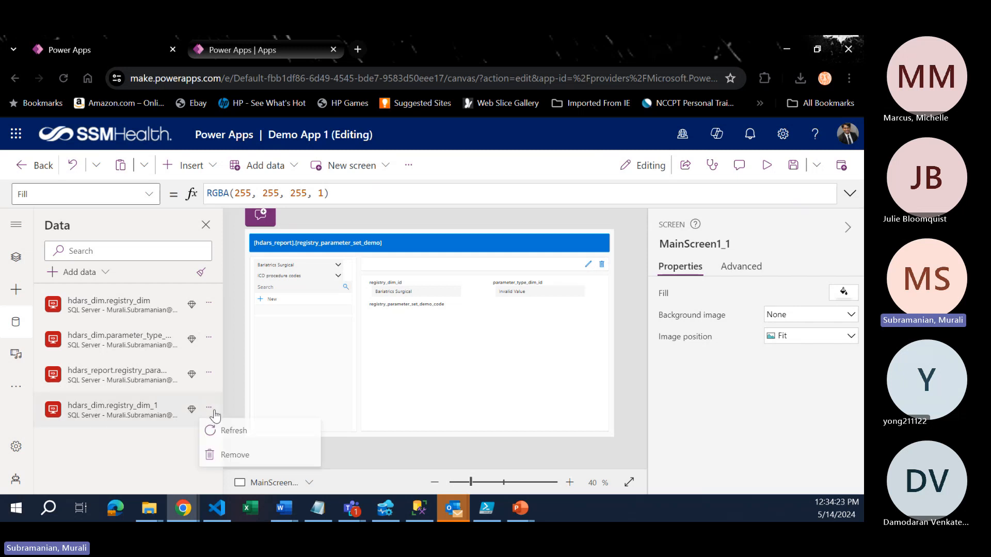
{"action": "left_click", "coordinate": [231, 455]}
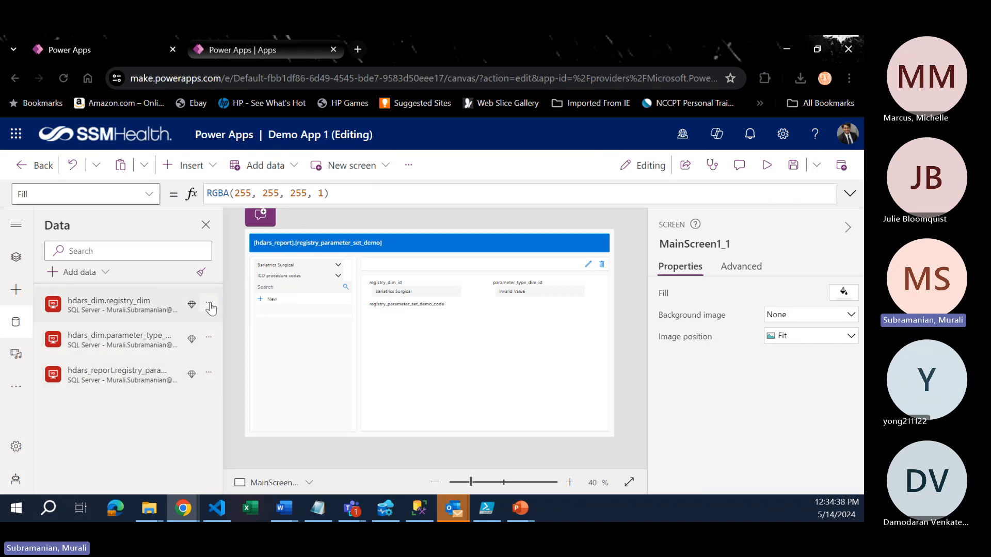
- Start adding data through the third existing SQL Server connection and open the table list of the recent az-sql-hdars-dev dataset
{"action": "left_click", "coordinate": [106, 278]}
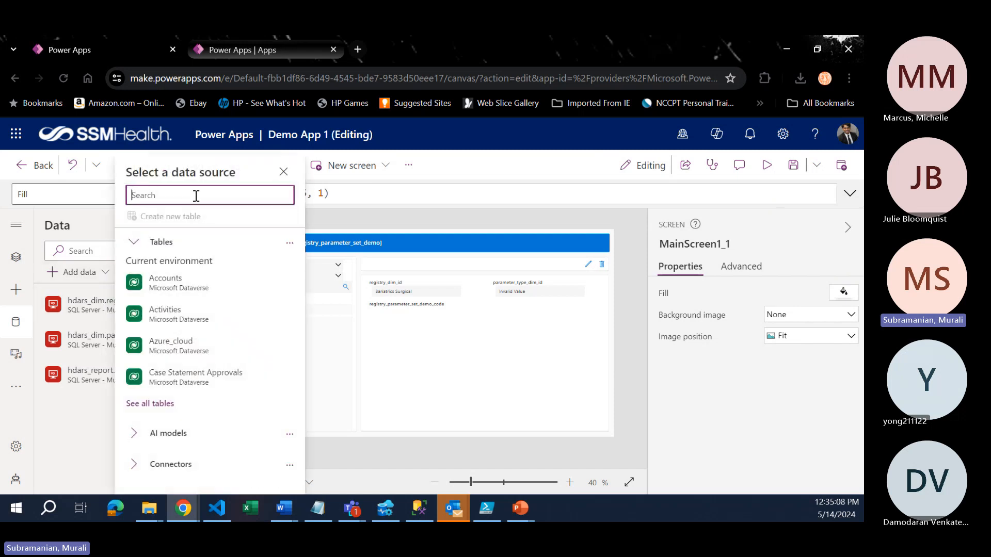
{"action": "type", "text": "sql s"}
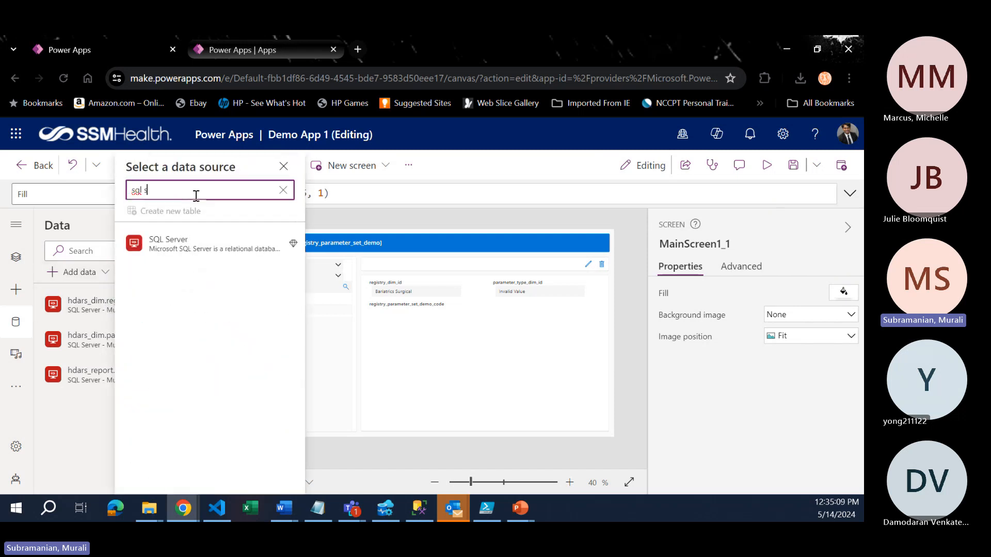
{"action": "left_click", "coordinate": [194, 243]}
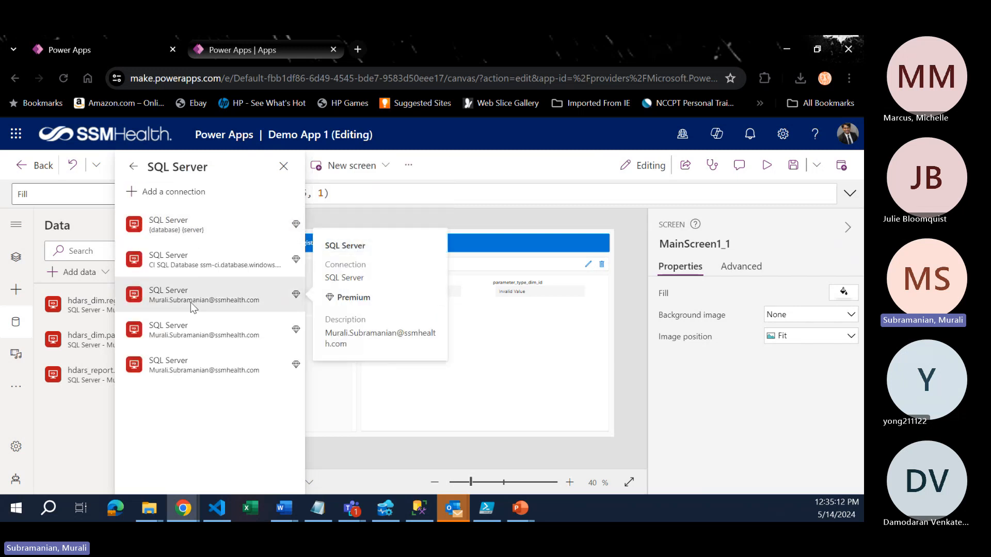
{"action": "left_click", "coordinate": [190, 303]}
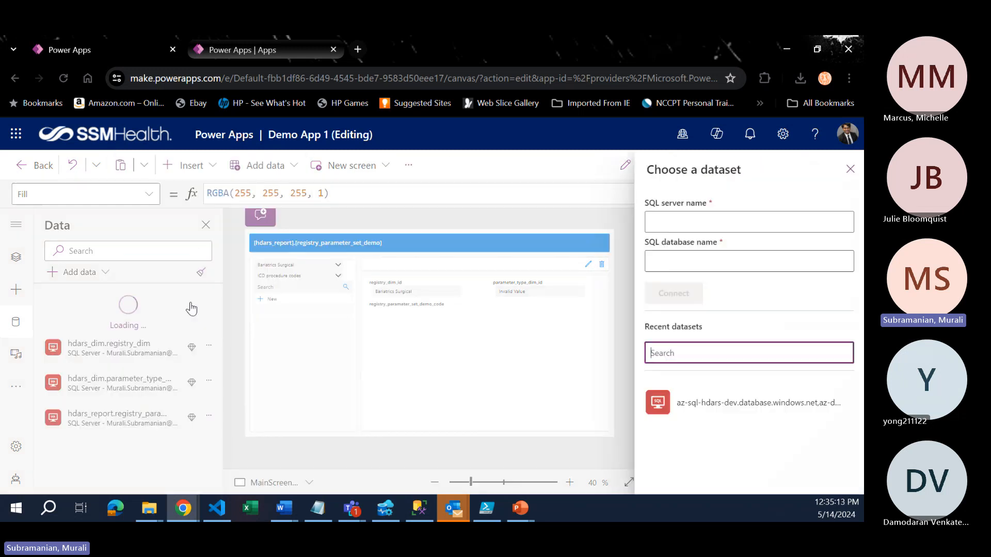
{"action": "left_click", "coordinate": [699, 402]}
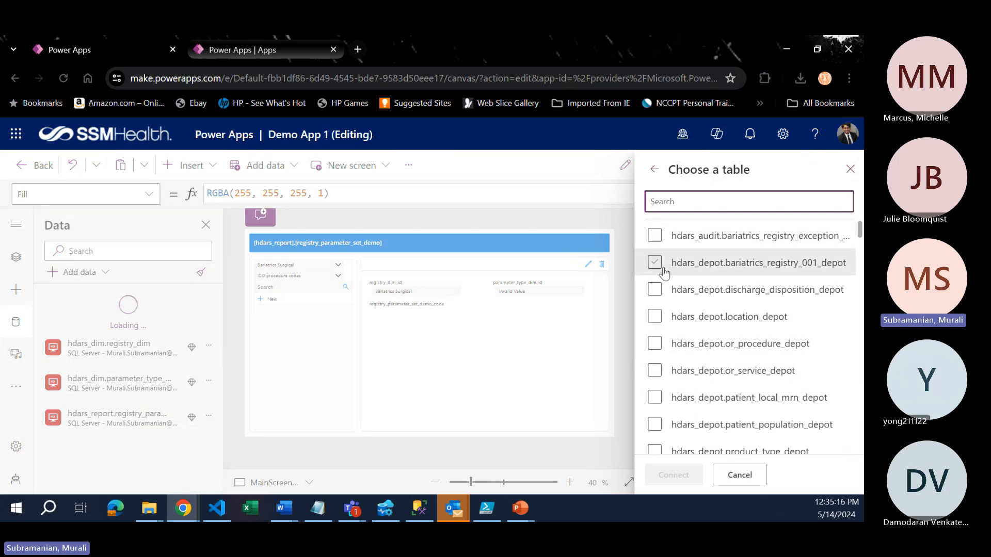
- Try selecting hdars_depot.location_depot, hdars_depot.or_procedure_depot and hdars_depot.or_service_depot together, and cancel without connecting them
{"action": "left_click", "coordinate": [656, 318]}
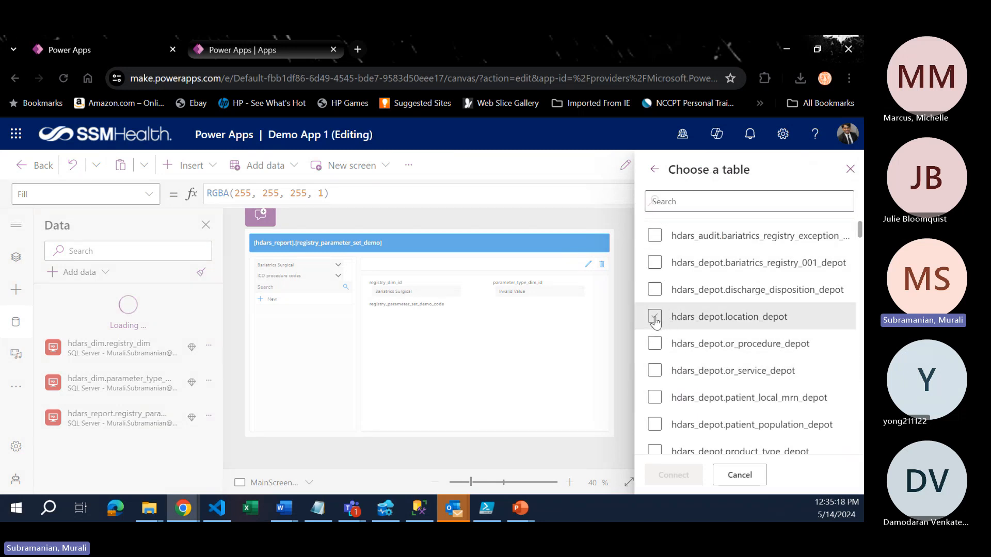
{"action": "left_click", "coordinate": [656, 345]}
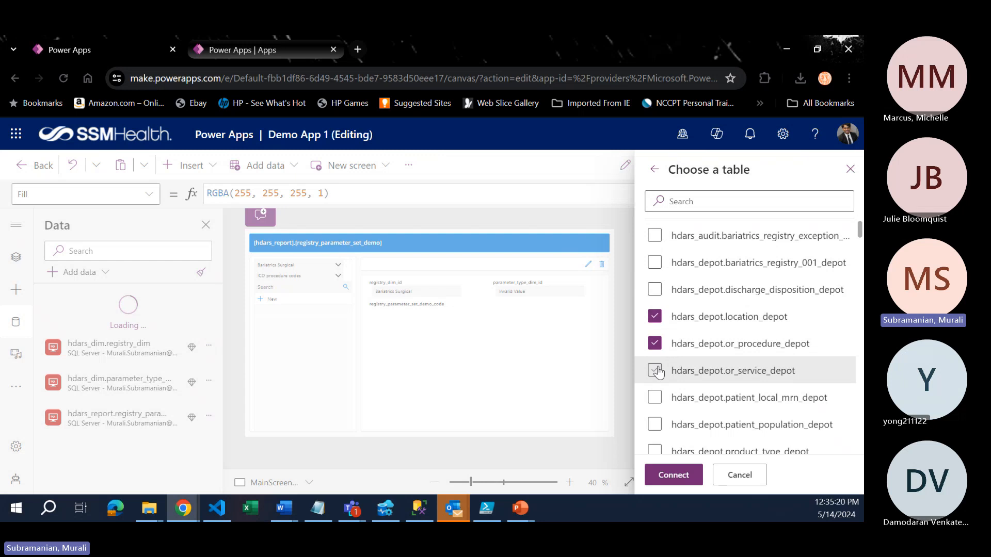
{"action": "left_click", "coordinate": [656, 371]}
{"action": "left_click", "coordinate": [738, 476]}
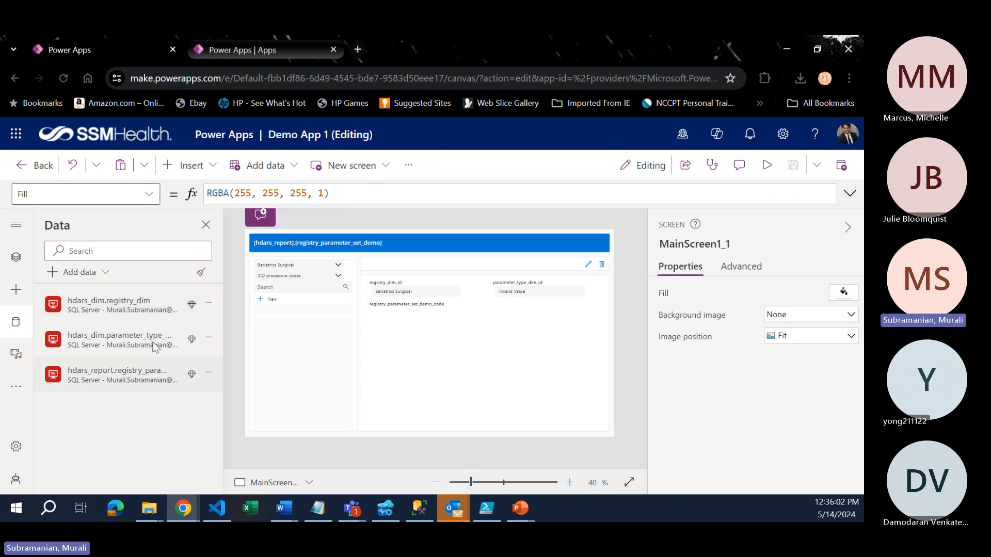
- Show the actions available for the hdars_dim.registry_dim data source
{"action": "left_click", "coordinate": [209, 305]}
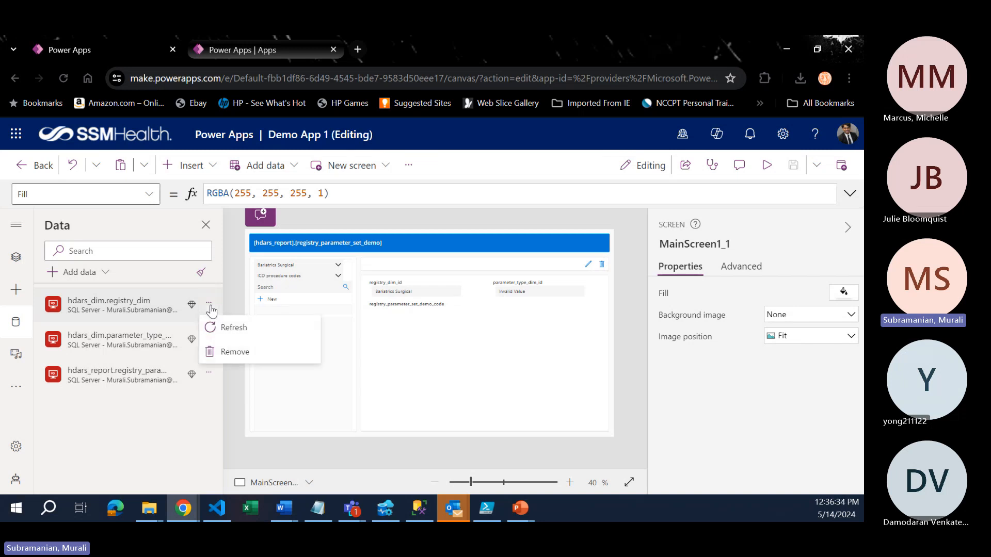
{"action": "left_click", "coordinate": [144, 433]}
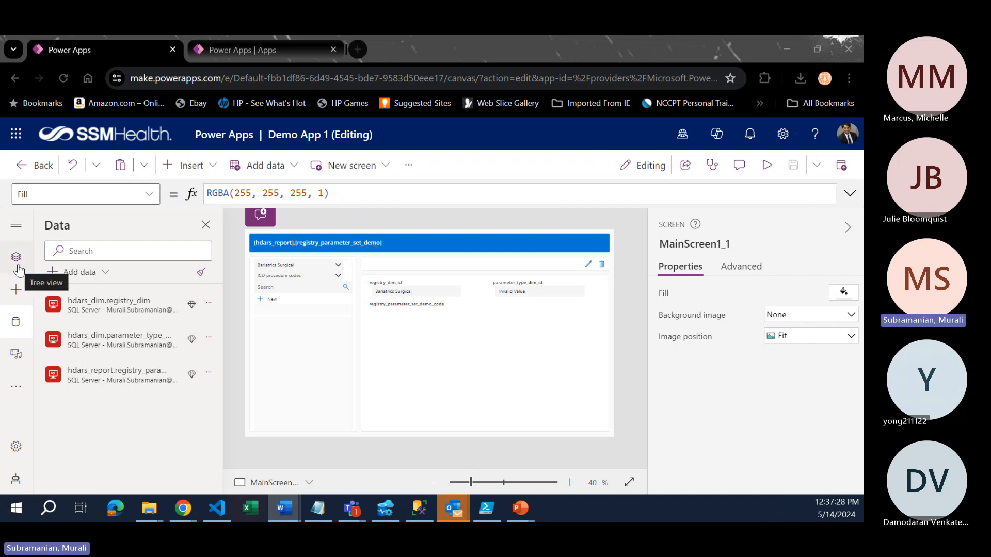
- Return to the app's screen tree, select the App object and examine its basic and advanced properties
{"action": "left_click", "coordinate": [18, 267]}
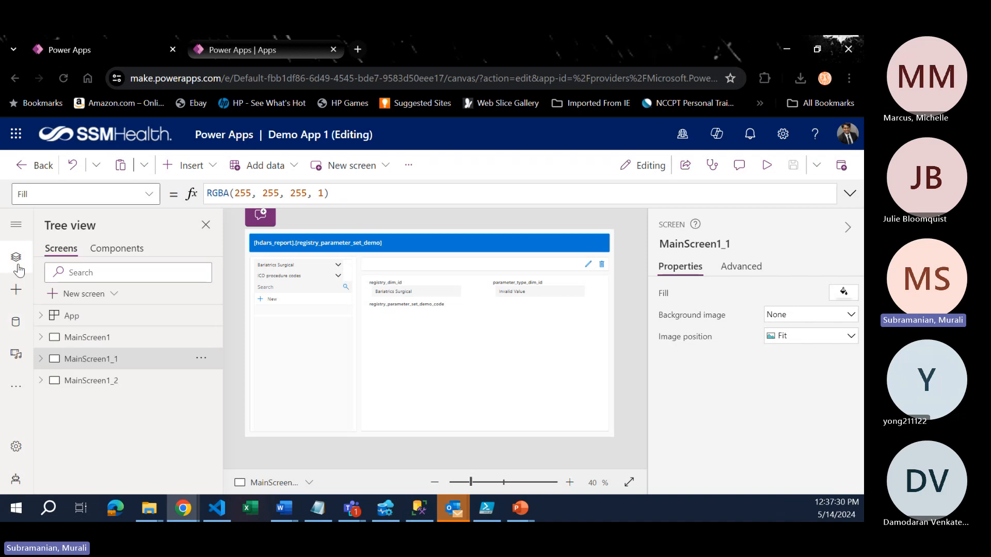
{"action": "left_click", "coordinate": [71, 316]}
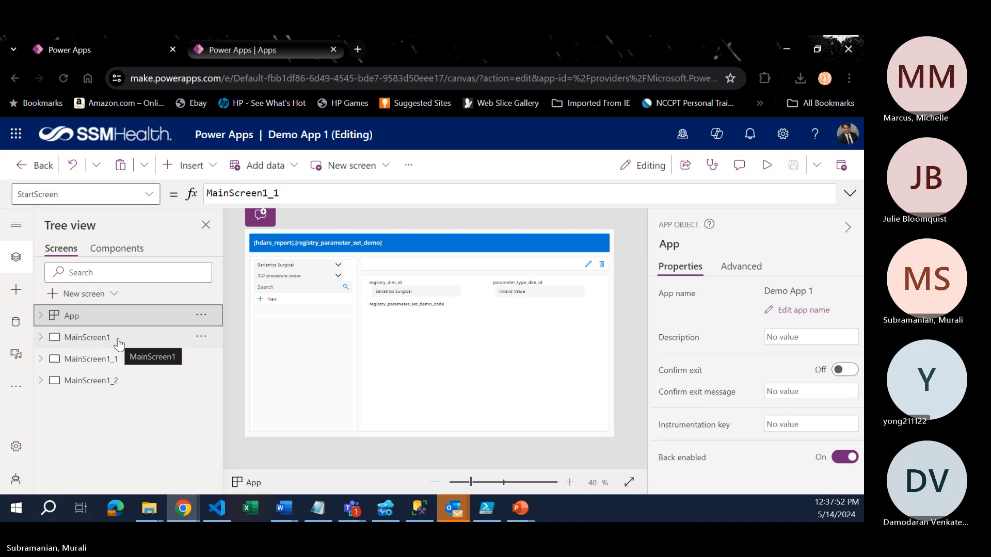
{"action": "left_click", "coordinate": [731, 271]}
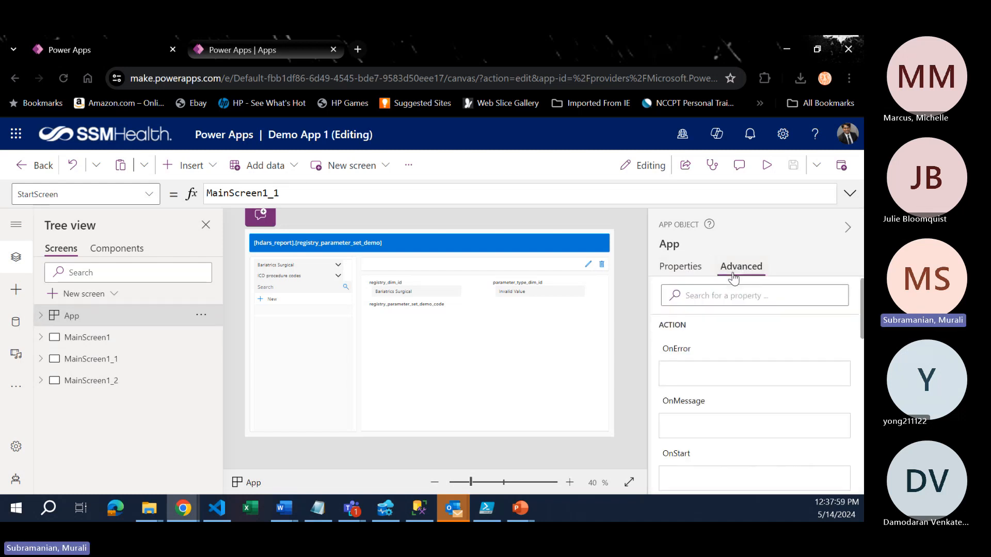
{"action": "left_click", "coordinate": [685, 268]}
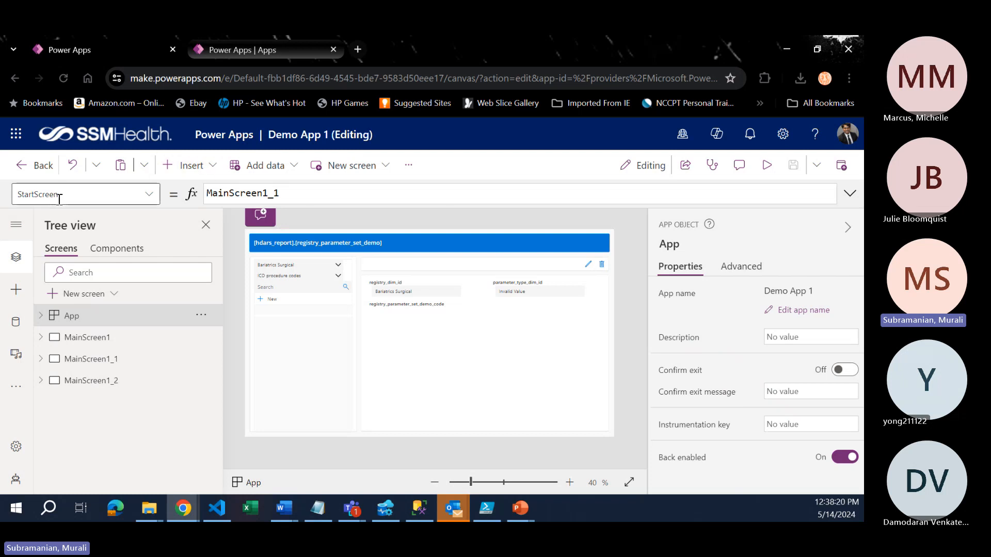
- Examine the App object's list of formula properties and the formula that defines its StartScreen
{"action": "left_click", "coordinate": [149, 196]}
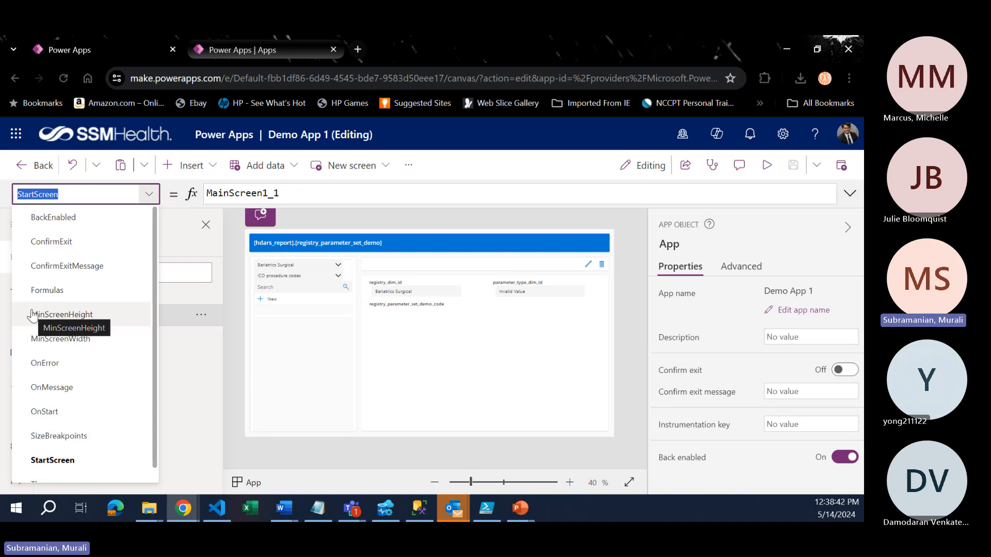
{"action": "scroll", "coordinate": [33, 316], "scroll_direction": "down", "scroll_amount": 1}
{"action": "scroll", "coordinate": [33, 316], "scroll_direction": "up", "scroll_amount": 1}
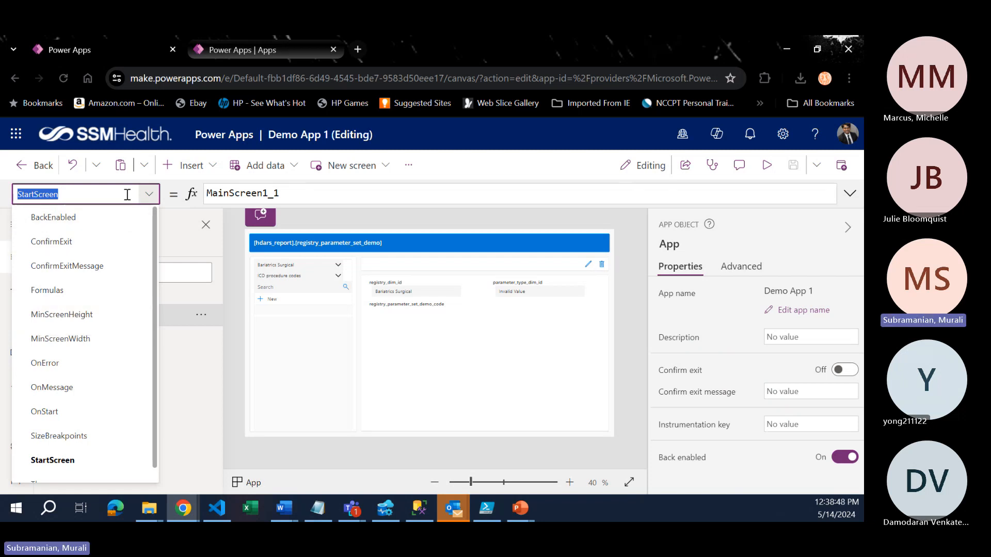
{"action": "left_click", "coordinate": [306, 192]}
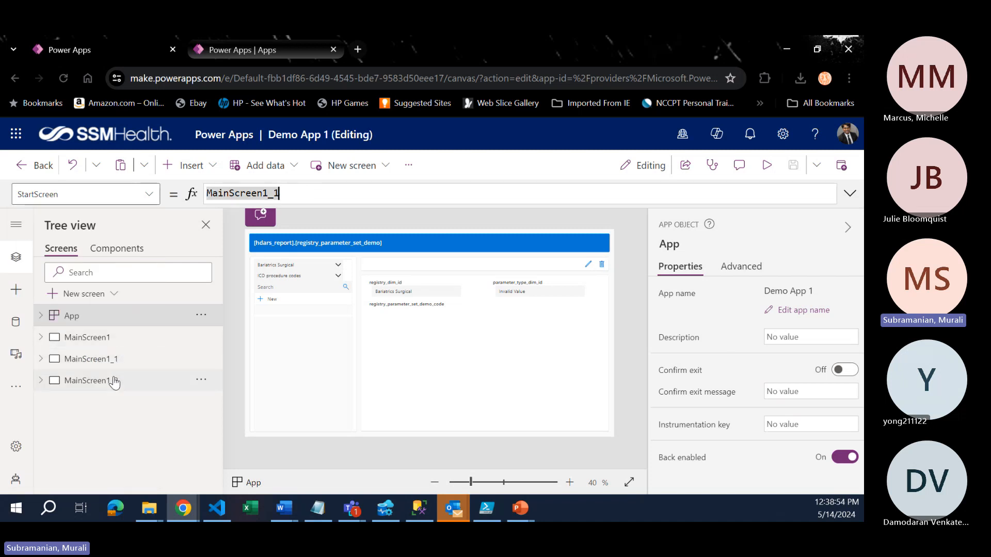
- Compare MainScreen1 with its variants in the screen tree and examine the formula properties available for MainScreen1_1
{"action": "left_click", "coordinate": [121, 344]}
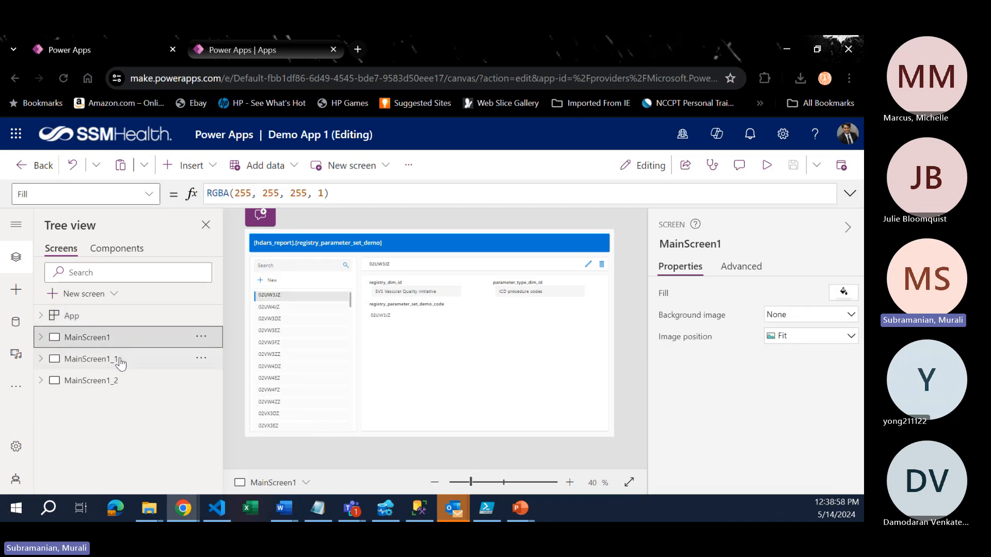
{"action": "left_click", "coordinate": [78, 364]}
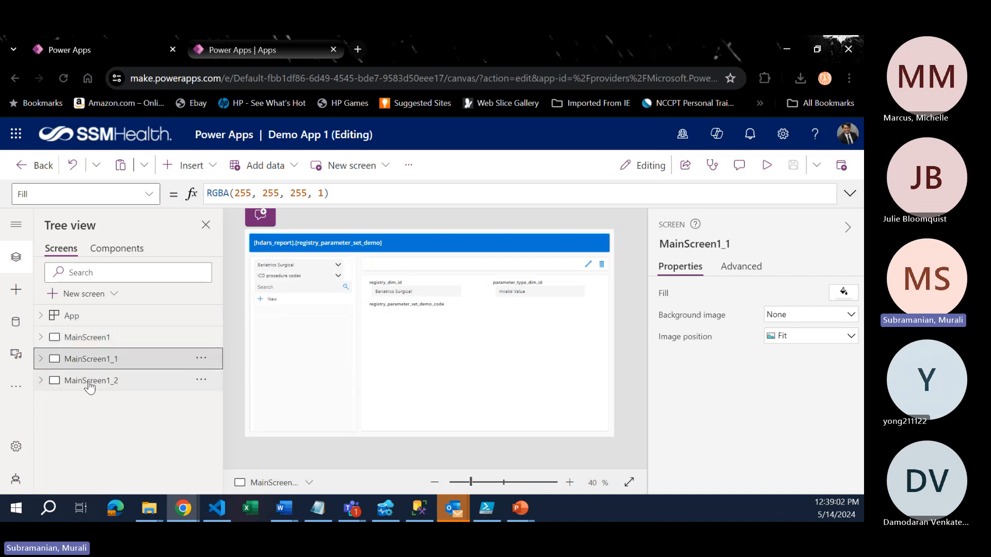
{"action": "left_click", "coordinate": [89, 385]}
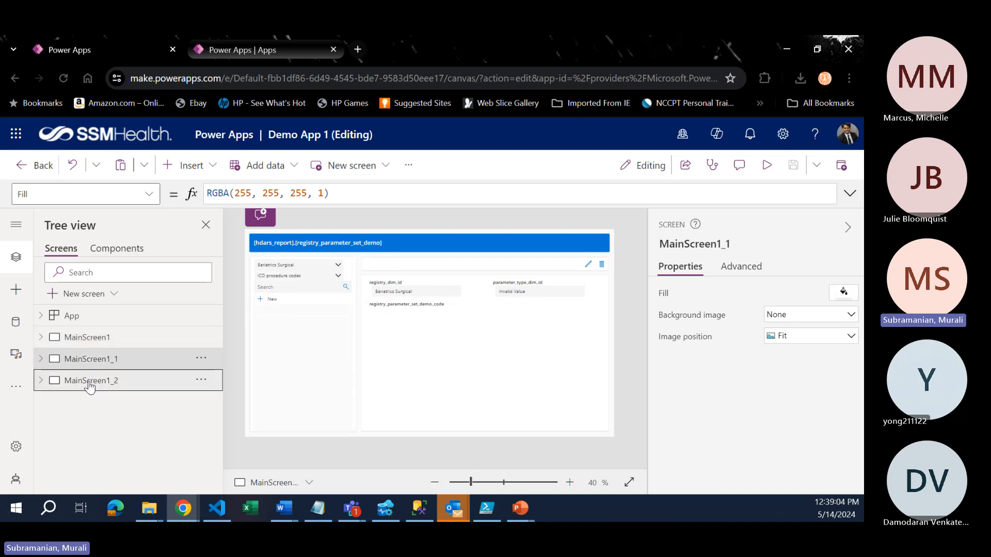
{"action": "left_click", "coordinate": [101, 365]}
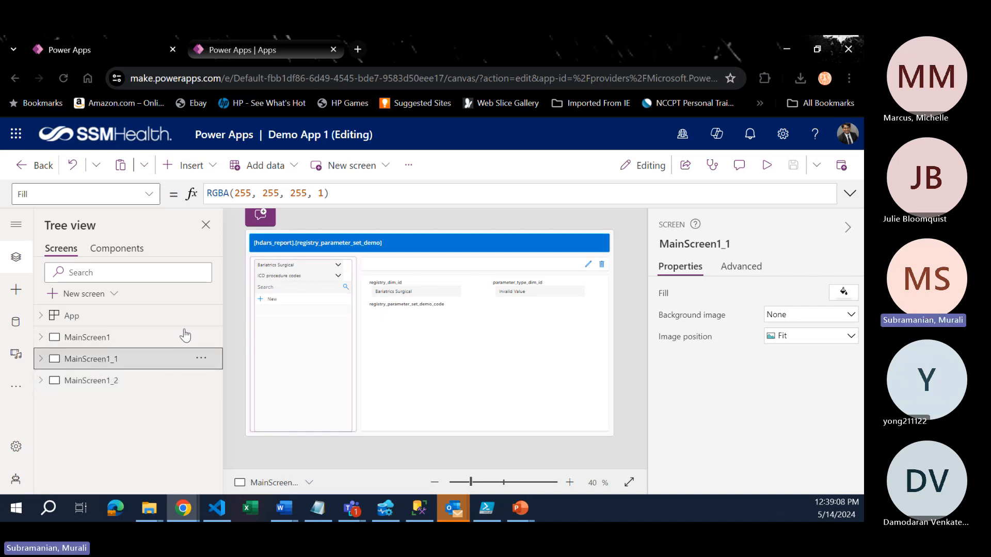
{"action": "left_click", "coordinate": [150, 195]}
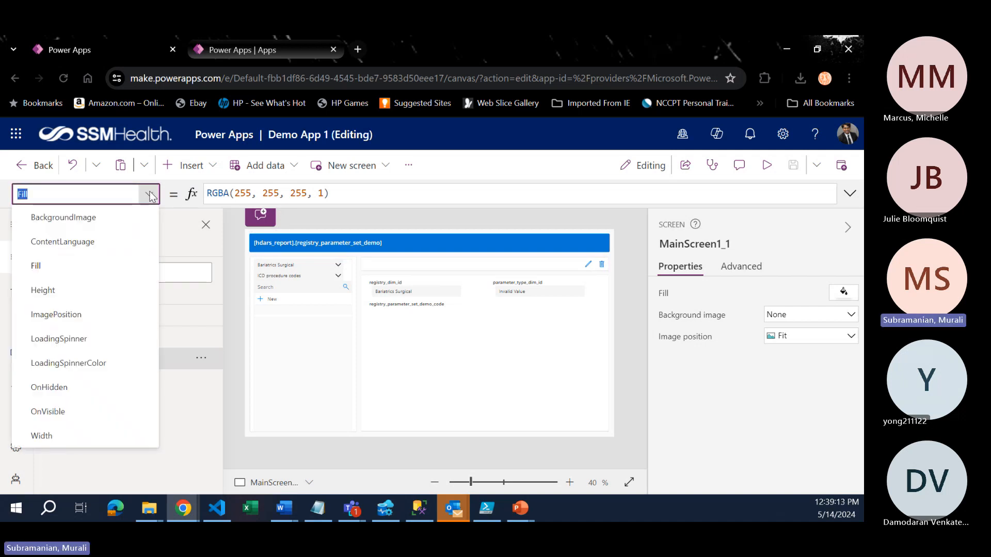
{"action": "left_click", "coordinate": [175, 289]}
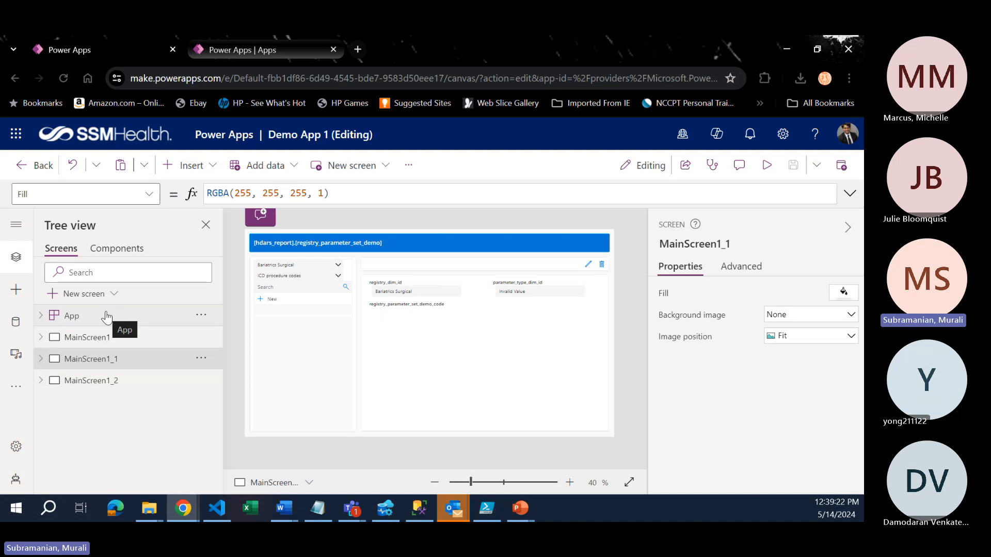
- Select the App object again and examine its full formula property list, from BackEnabled through OnStart to Theme
{"action": "left_click", "coordinate": [66, 319]}
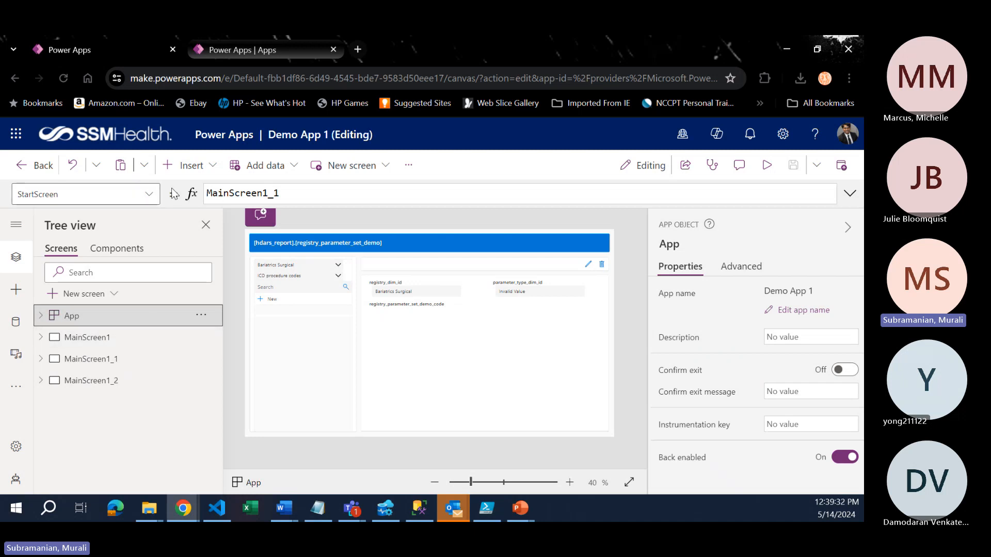
{"action": "left_click", "coordinate": [150, 194]}
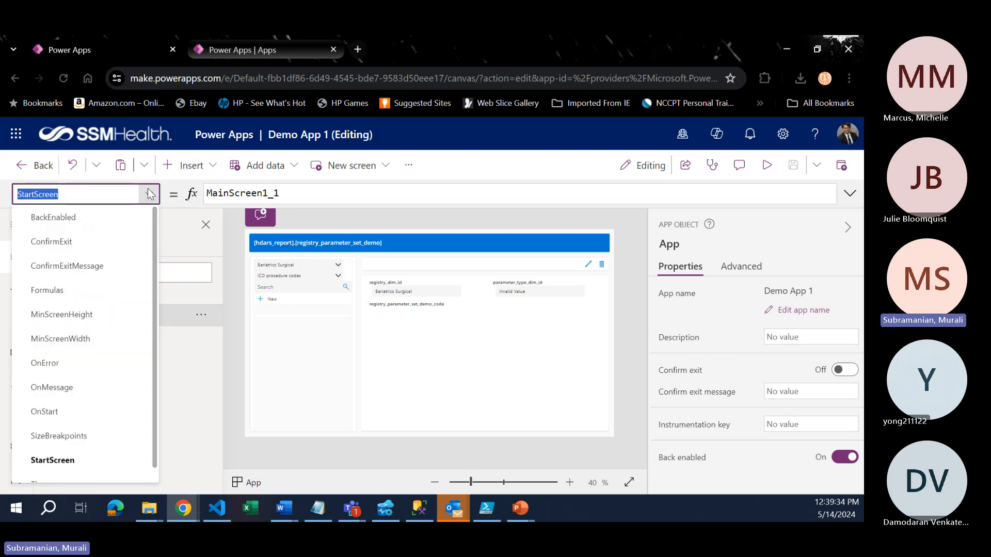
{"action": "scroll", "coordinate": [74, 382], "scroll_direction": "down", "scroll_amount": 1}
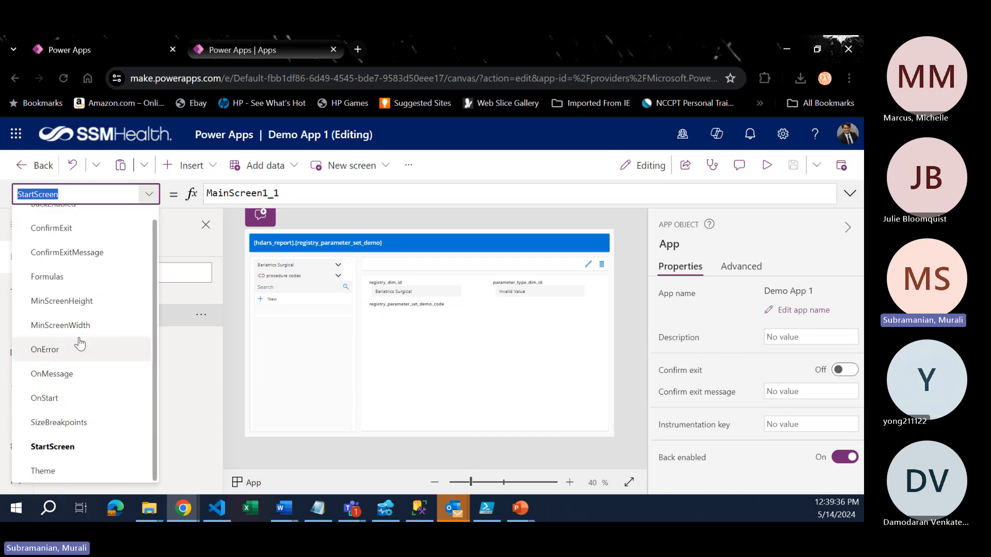
{"action": "scroll", "coordinate": [73, 333], "scroll_direction": "up", "scroll_amount": 1}
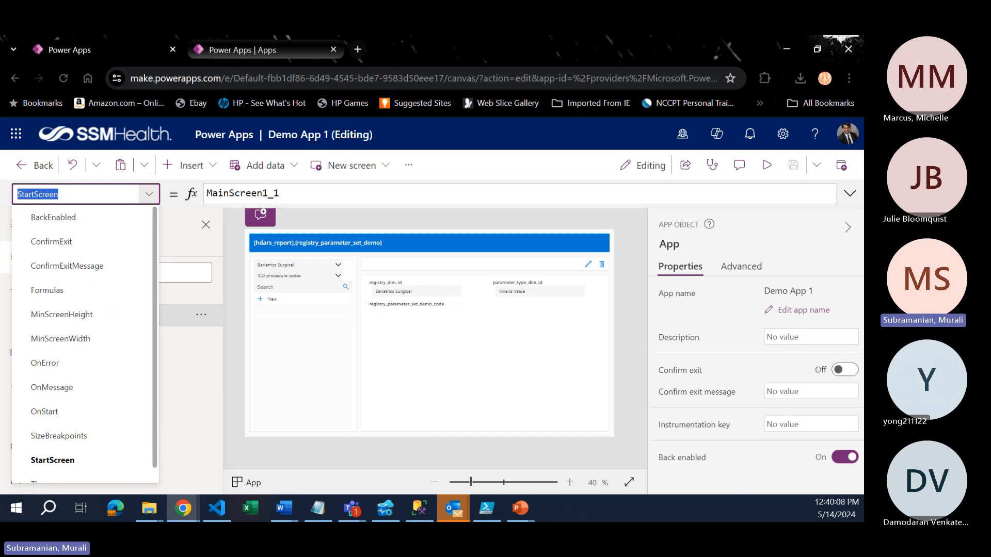
- Switch to the Word document, examine its ClearCollect, Set, LookUp and Patch formula samples, and return to the Power Apps editor
{"action": "left_click_drag", "start_coordinate": [0, 69], "coordinate": [257, 35]}
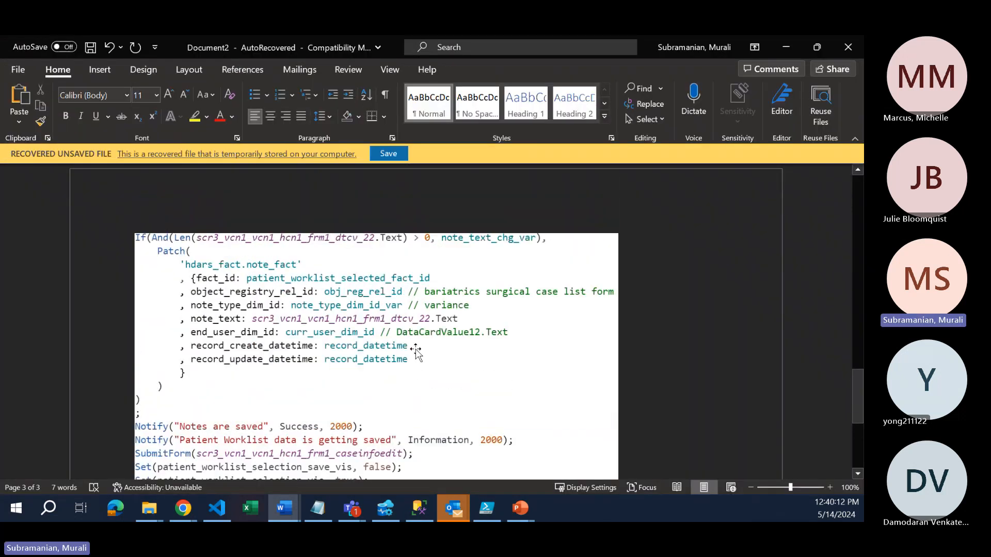
{"action": "scroll", "coordinate": [416, 351], "scroll_direction": "down", "scroll_amount": 2}
{"action": "scroll", "coordinate": [416, 351], "scroll_direction": "up", "scroll_amount": 8}
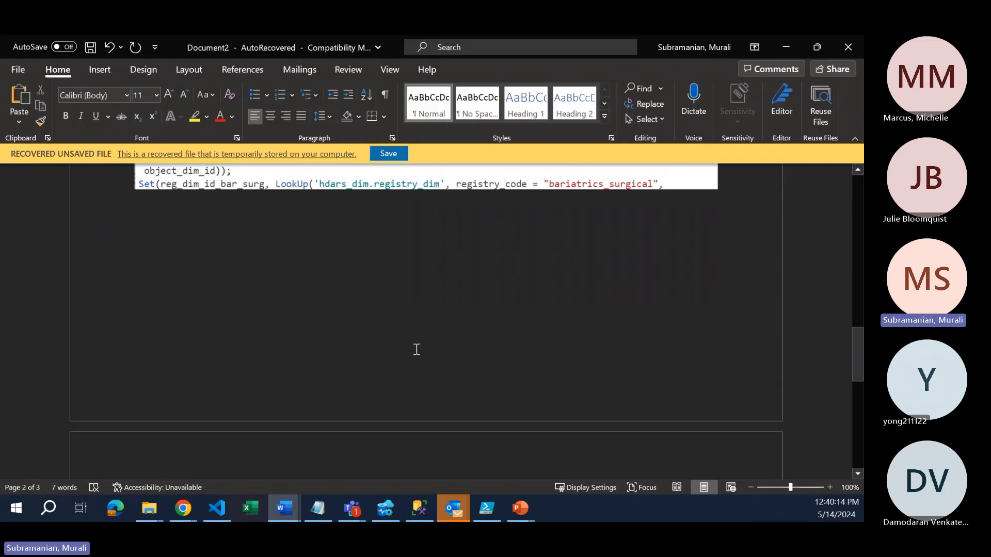
{"action": "scroll", "coordinate": [417, 349], "scroll_direction": "up", "scroll_amount": 6}
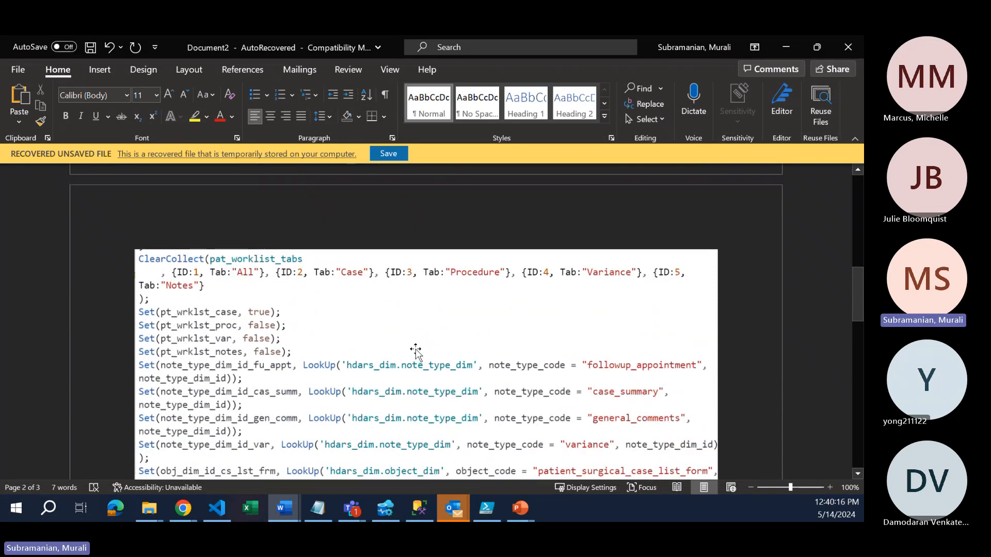
{"action": "scroll", "coordinate": [417, 351], "scroll_direction": "up", "scroll_amount": 10}
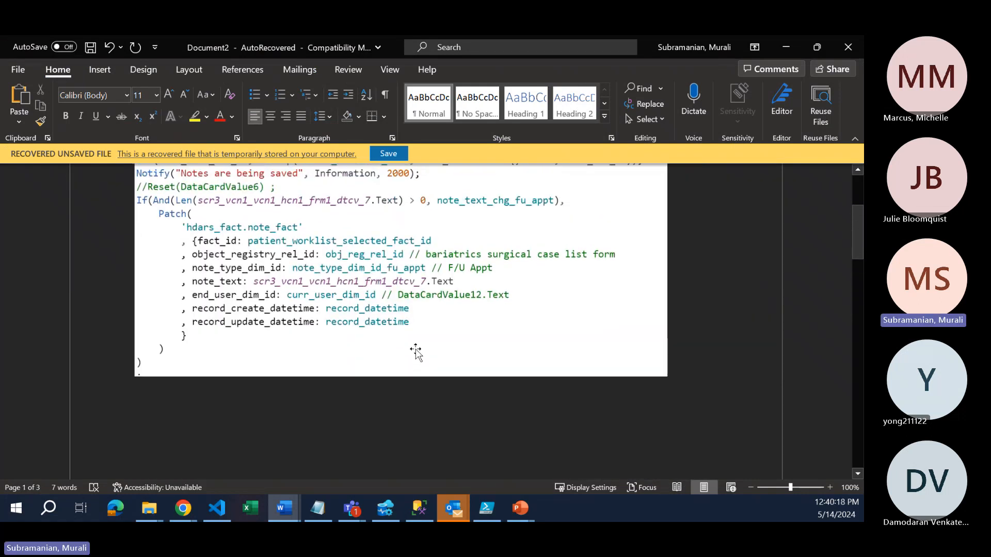
{"action": "scroll", "coordinate": [416, 351], "scroll_direction": "down", "scroll_amount": 8}
{"action": "scroll", "coordinate": [416, 349], "scroll_direction": "up", "scroll_amount": 1}
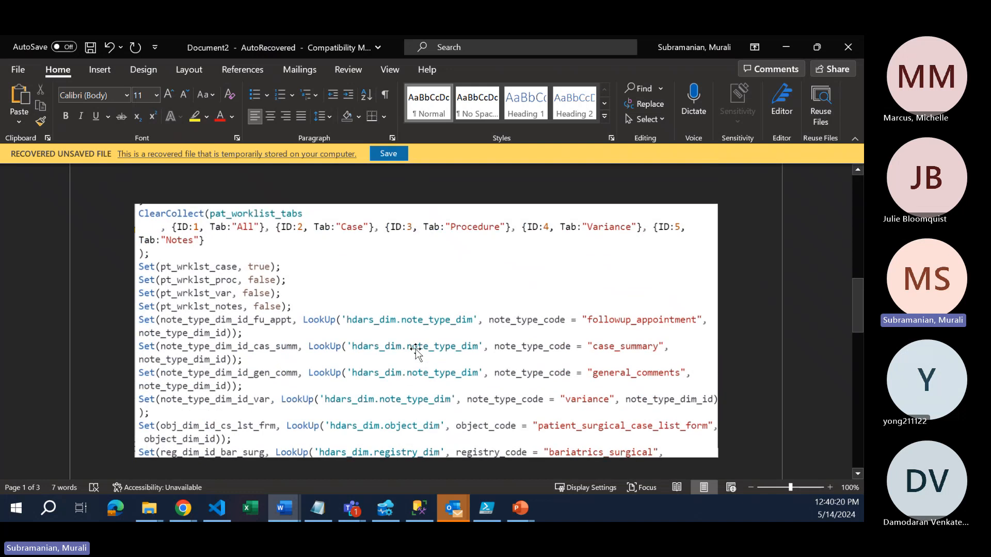
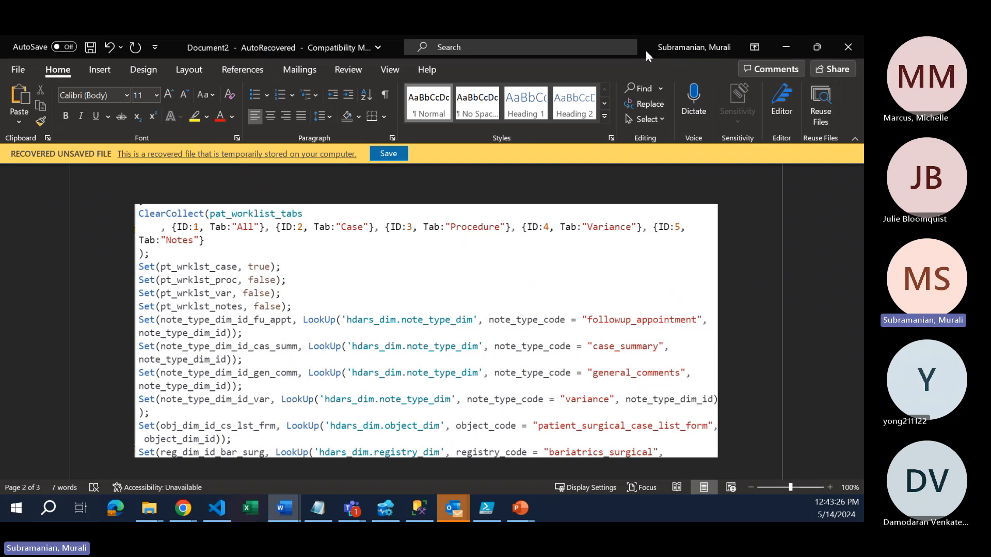
{"action": "left_click_drag", "start_coordinate": [642, 48], "coordinate": [0, 268]}
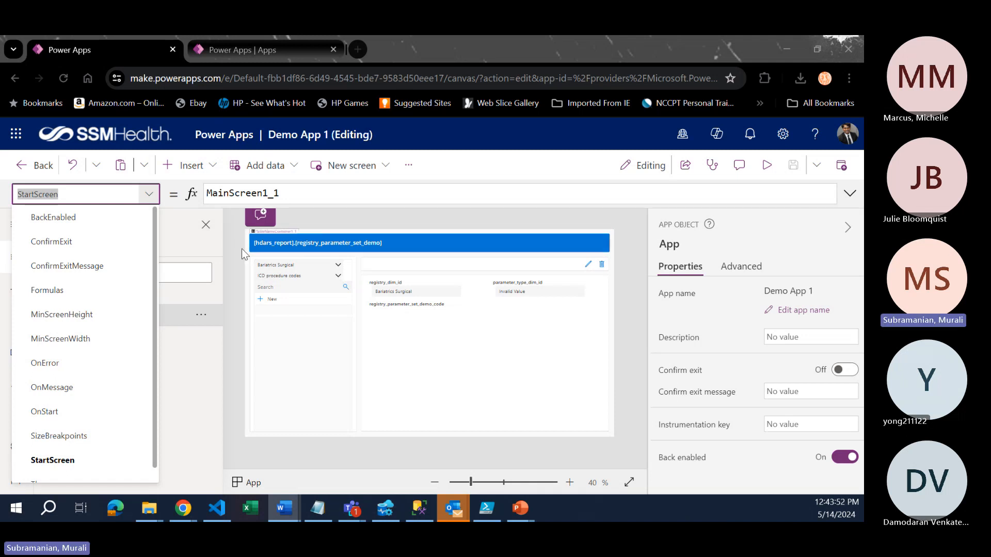
{"action": "left_click", "coordinate": [231, 383]}
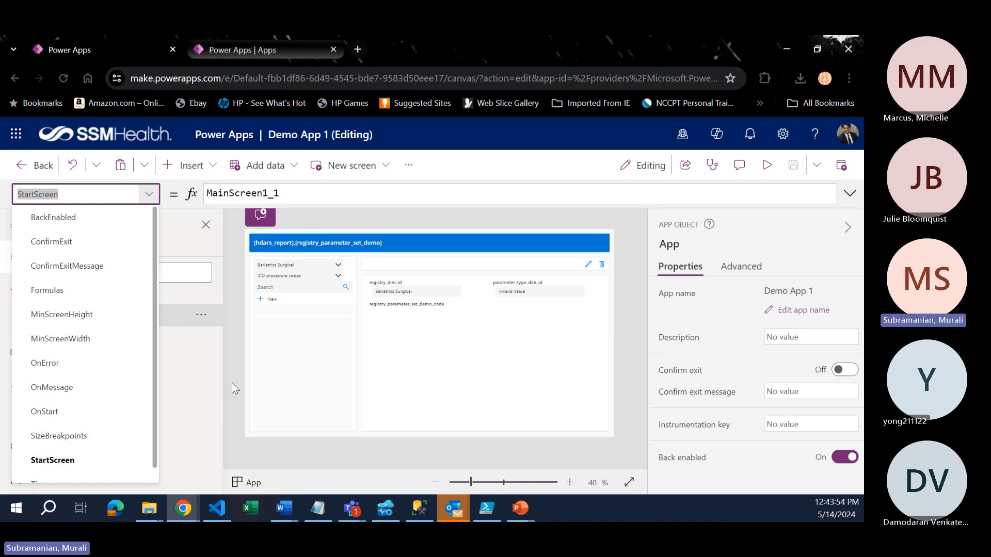
- Expand MainScreen1_1 down to its body container in the screen tree and select the RecordsGallery1_1 gallery
{"action": "left_click", "coordinate": [149, 197]}
{"action": "left_click", "coordinate": [43, 360]}
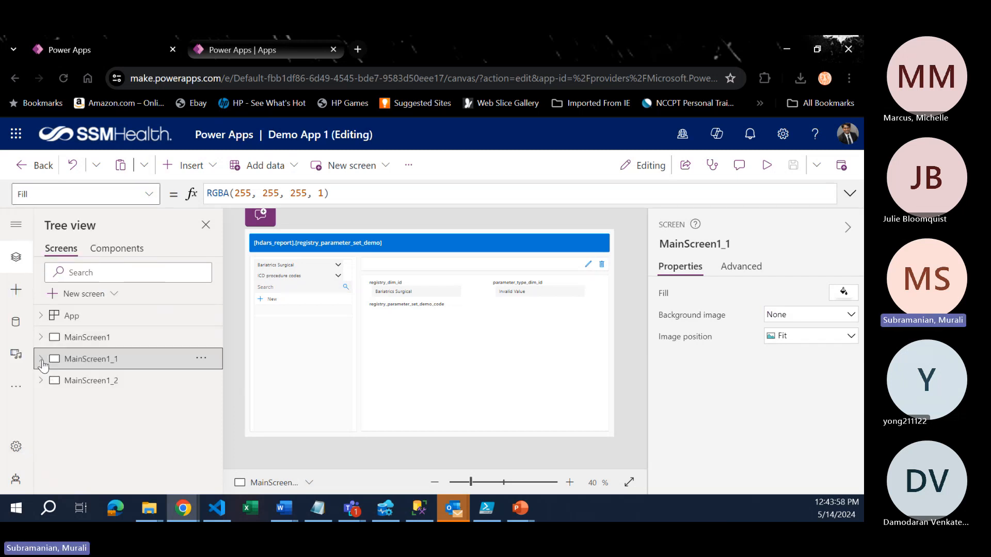
{"action": "left_click", "coordinate": [68, 424]}
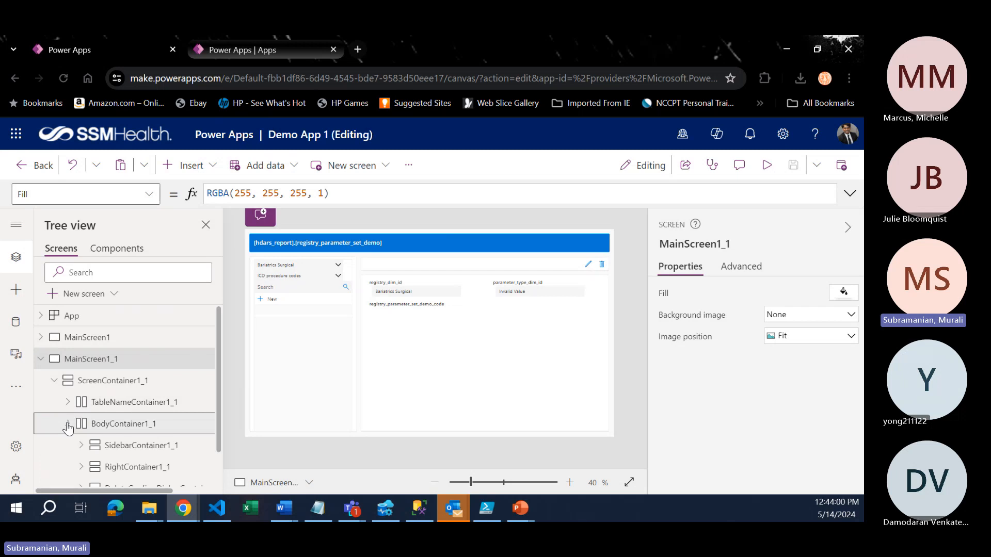
{"action": "left_click", "coordinate": [314, 351]}
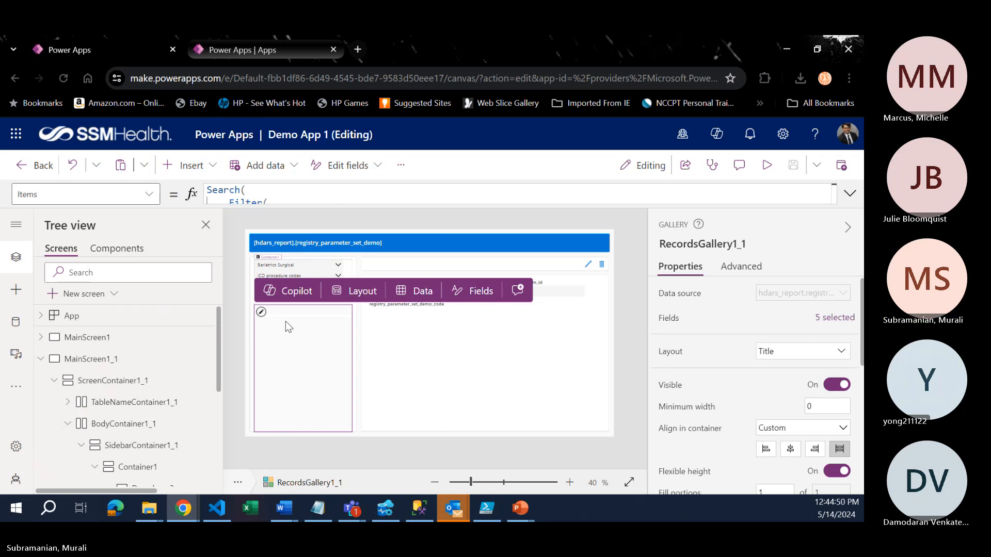
- Examine the formula properties available for RecordsGallery1_1 and the Search and nested Filter formula that defines its Items
{"action": "left_click", "coordinate": [149, 195]}
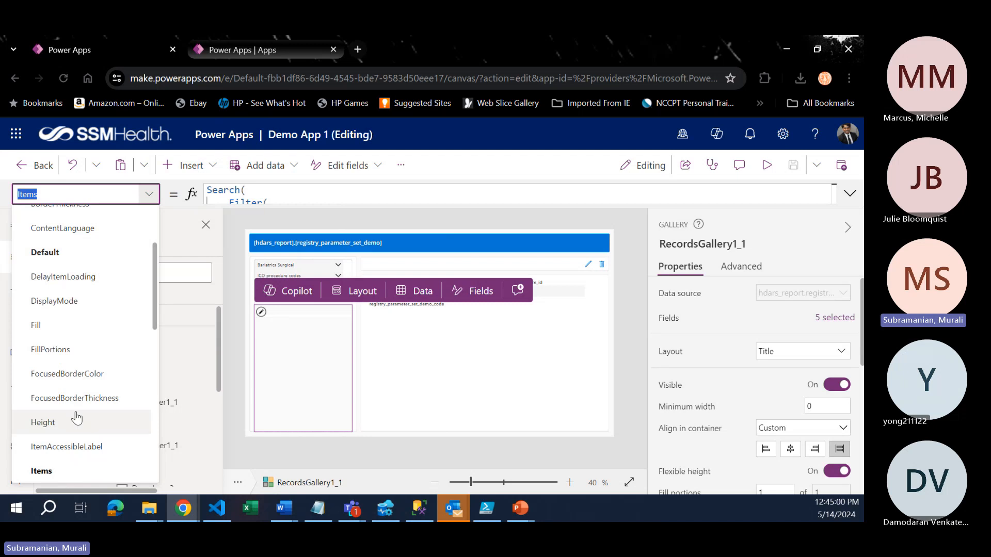
{"action": "scroll", "coordinate": [76, 418], "scroll_direction": "down", "scroll_amount": 2}
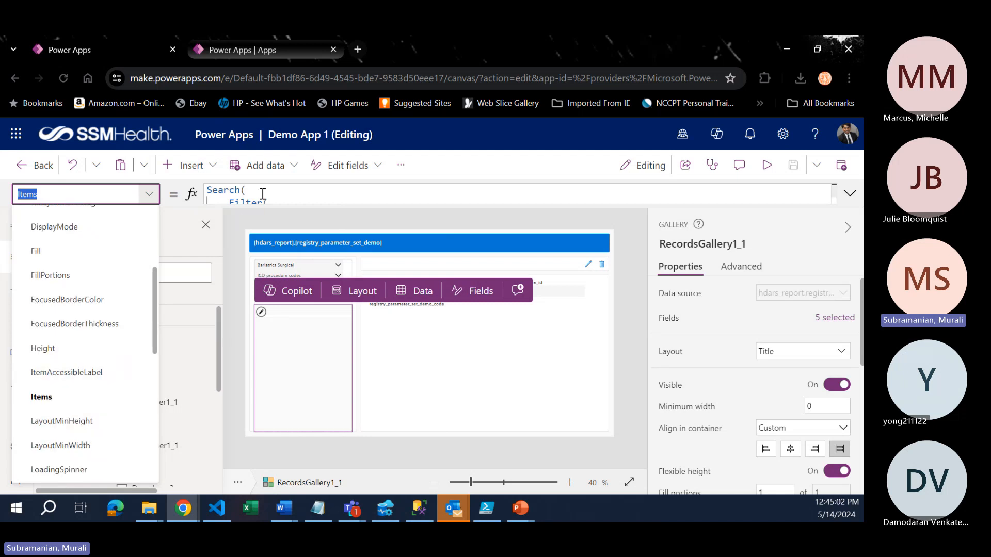
{"action": "left_click", "coordinate": [847, 195]}
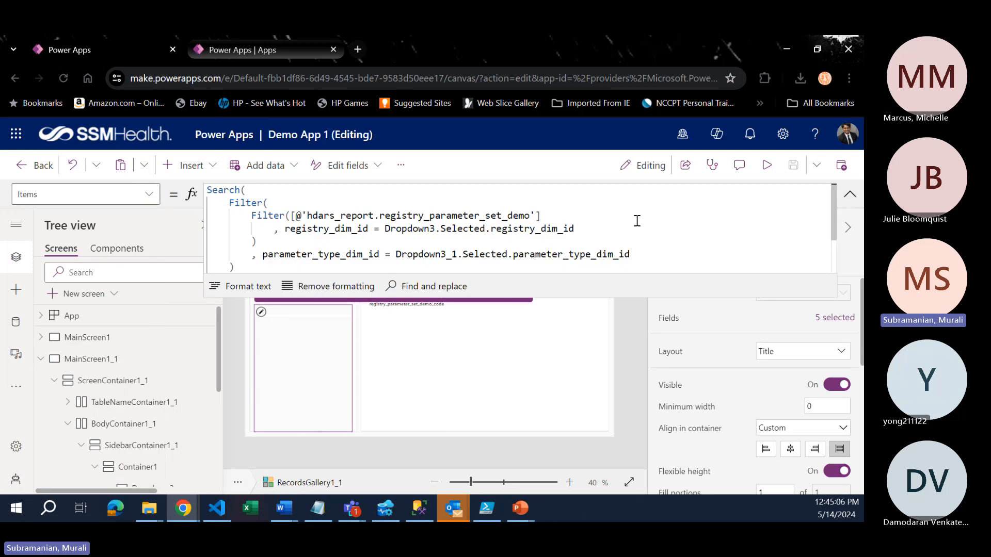
{"action": "scroll", "coordinate": [619, 232], "scroll_direction": "down", "scroll_amount": 2}
{"action": "scroll", "coordinate": [614, 237], "scroll_direction": "up", "scroll_amount": 2}
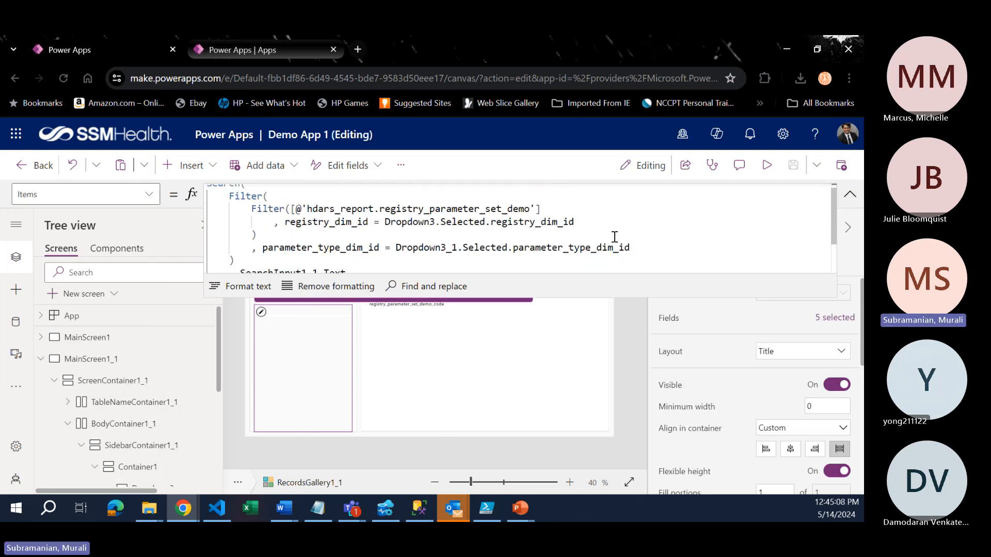
{"action": "scroll", "coordinate": [614, 237], "scroll_direction": "up", "scroll_amount": 1}
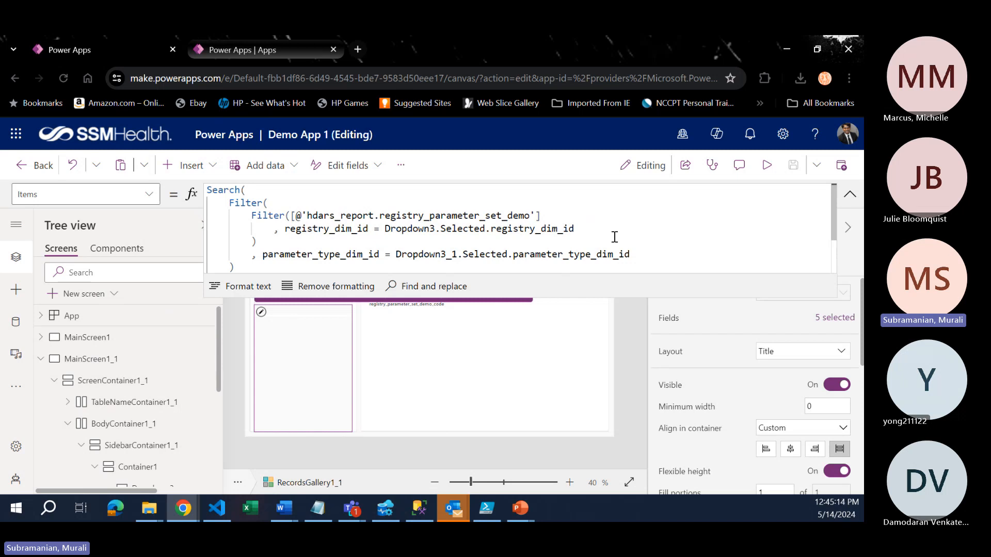
{"action": "left_click", "coordinate": [850, 195]}
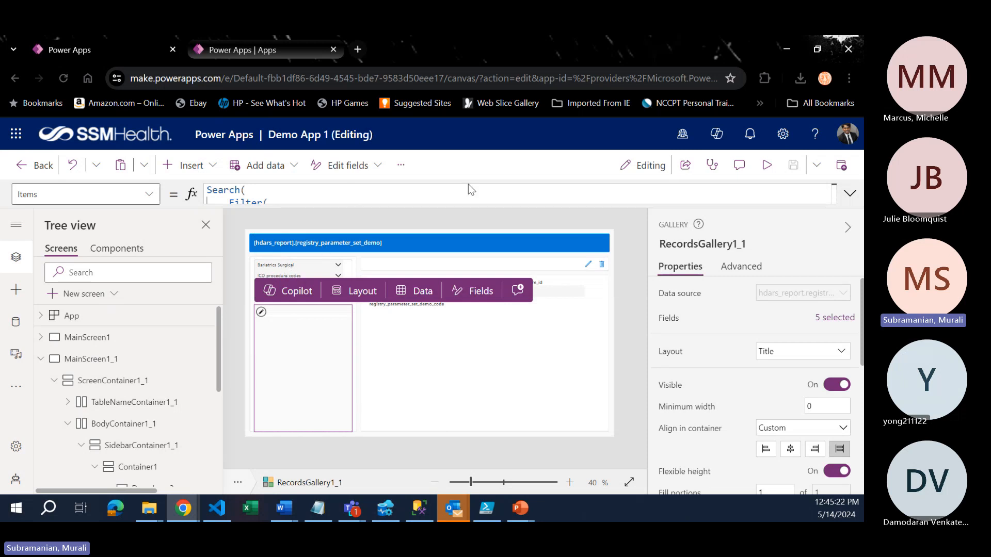
- Reopen the gallery's full Items formula and examine it through to the closing SearchInput1_1.Text and registry_parameter_set_demo_code arguments
{"action": "left_click", "coordinate": [850, 195]}
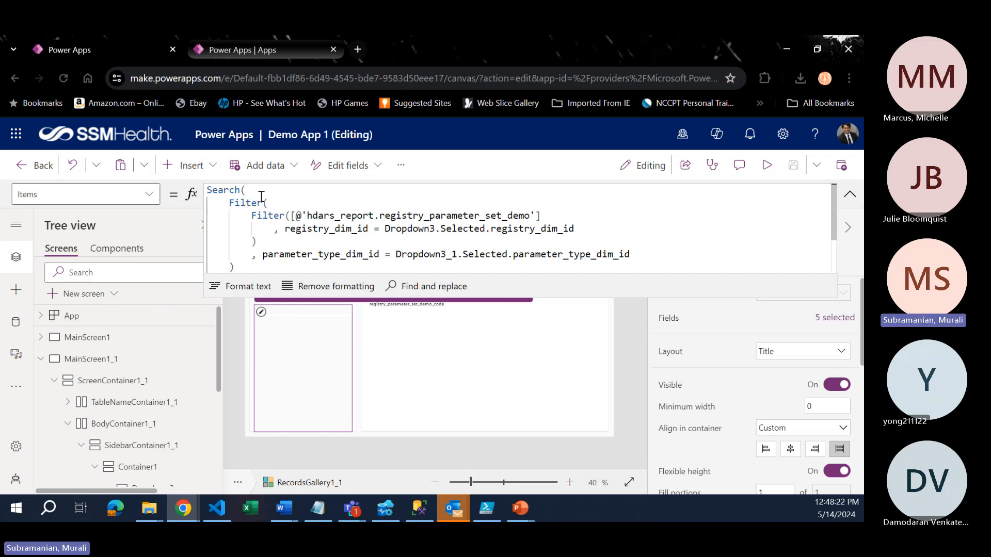
{"action": "scroll", "coordinate": [285, 221], "scroll_direction": "down", "scroll_amount": 2}
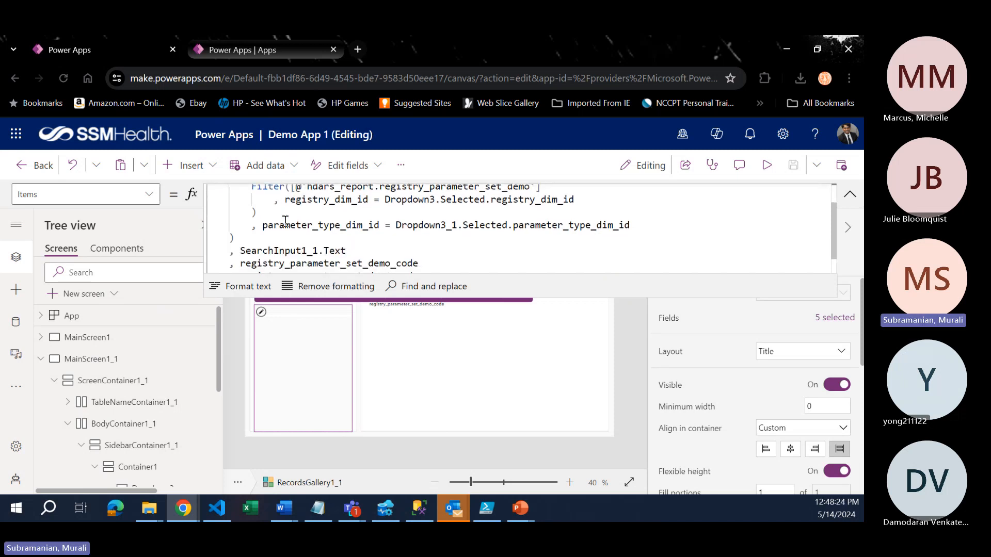
{"action": "scroll", "coordinate": [285, 220], "scroll_direction": "down", "scroll_amount": 2}
{"action": "scroll", "coordinate": [285, 221], "scroll_direction": "up", "scroll_amount": 4}
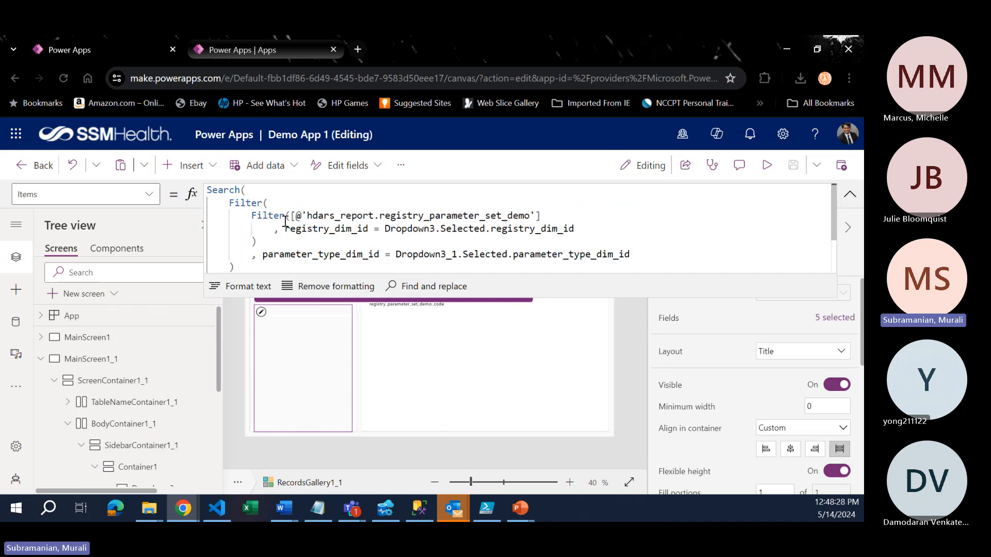
{"action": "scroll", "coordinate": [285, 220], "scroll_direction": "down", "scroll_amount": 4}
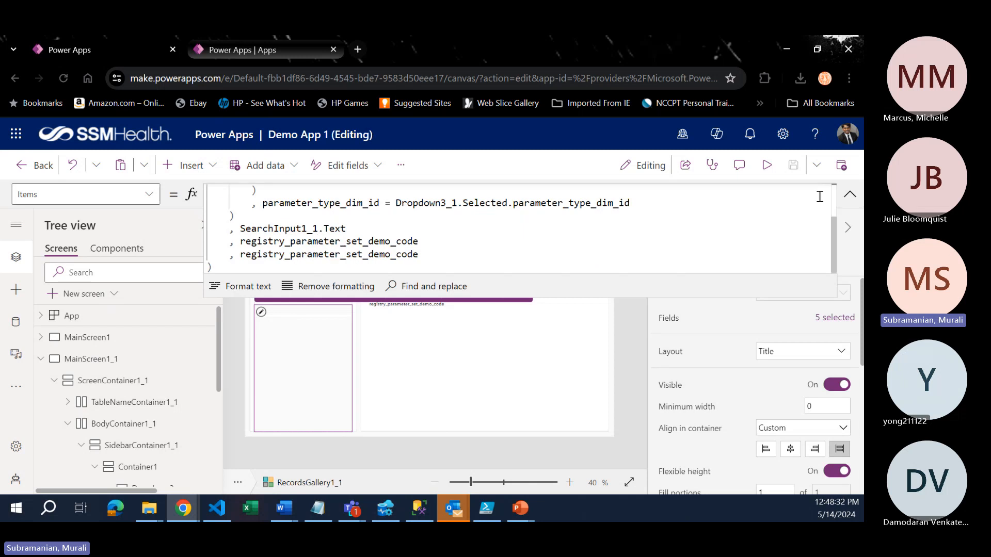
{"action": "left_click", "coordinate": [850, 196]}
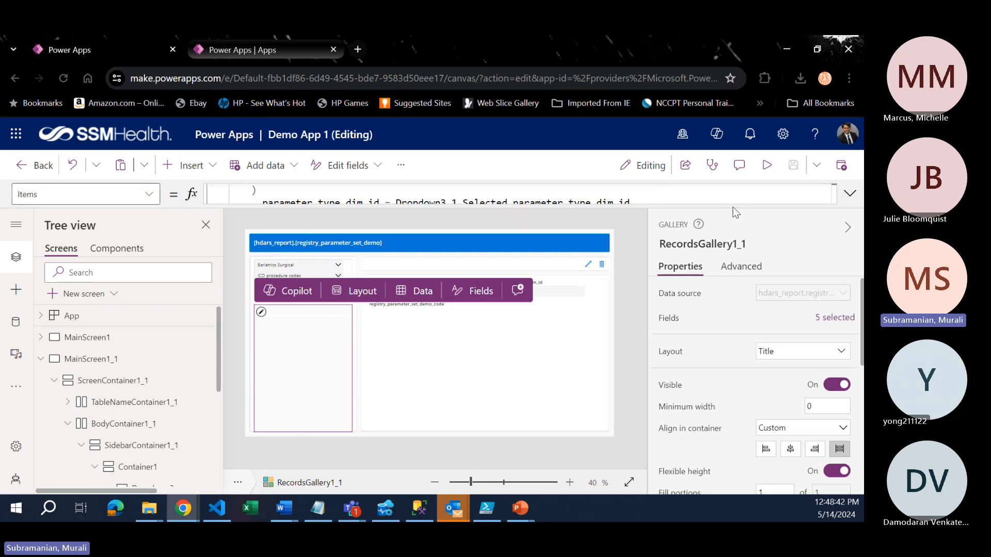
- Expand RecordsGallery1_1 in the screen tree and examine its child controls from Rectangle1_1 to Title1_1
{"action": "scroll", "coordinate": [174, 444], "scroll_direction": "down", "scroll_amount": 5}
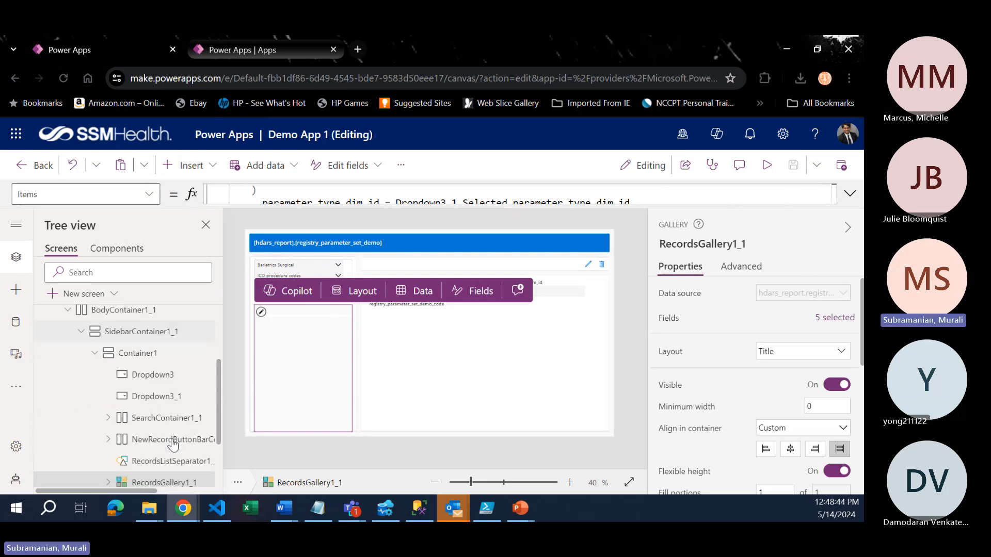
{"action": "left_click", "coordinate": [108, 405]}
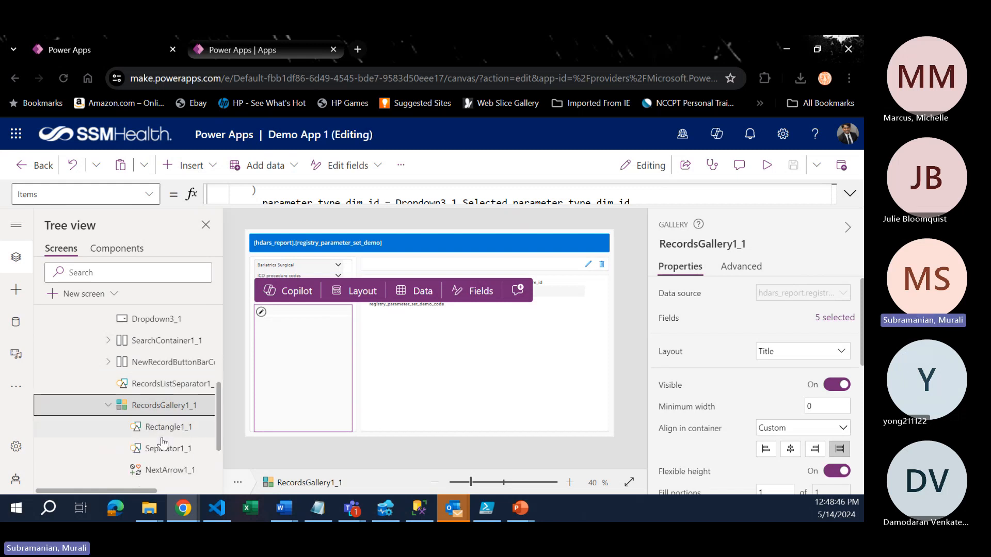
{"action": "scroll", "coordinate": [160, 444], "scroll_direction": "down", "scroll_amount": 3}
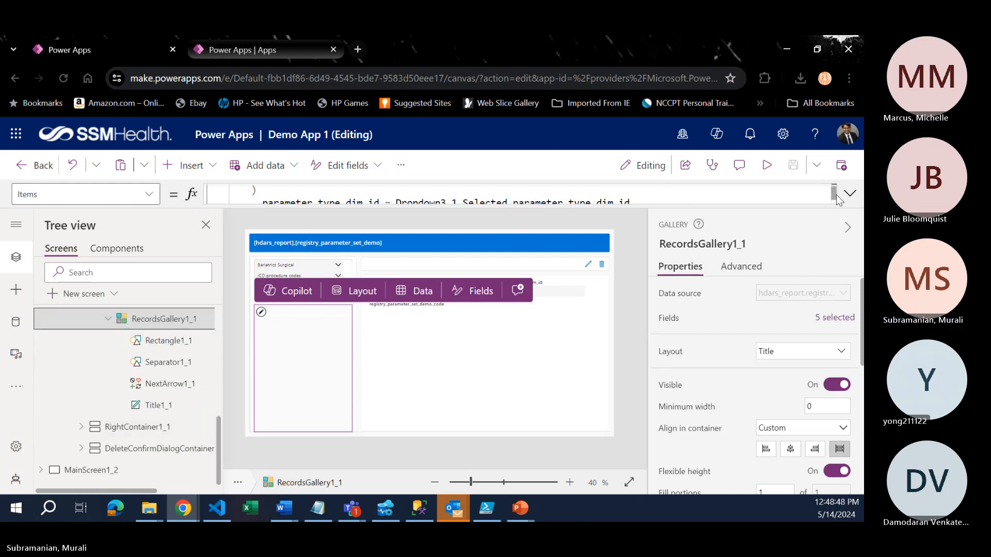
- Preview the app and filter the records to the Stroke registry and the HAR account class parameter type
{"action": "left_click", "coordinate": [775, 169]}
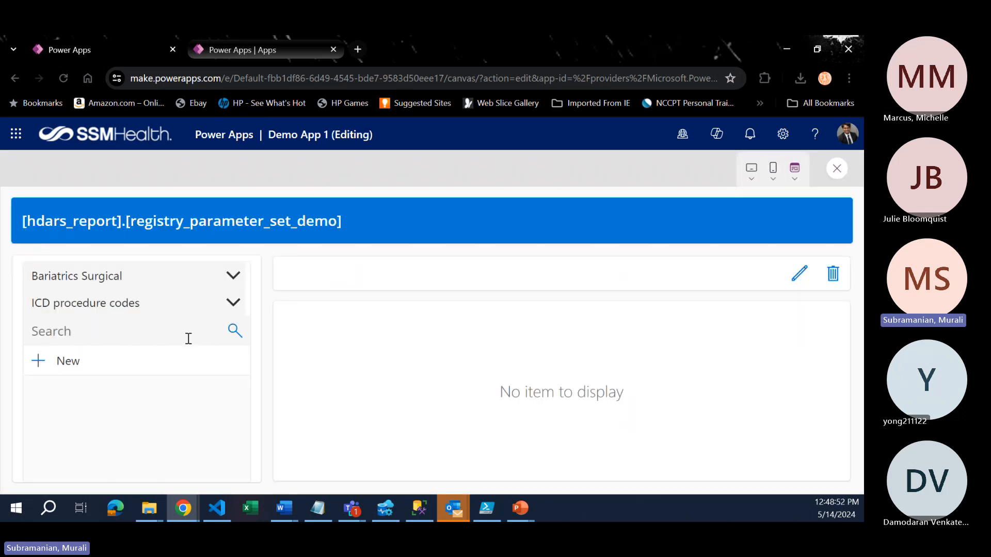
{"action": "left_click", "coordinate": [234, 278]}
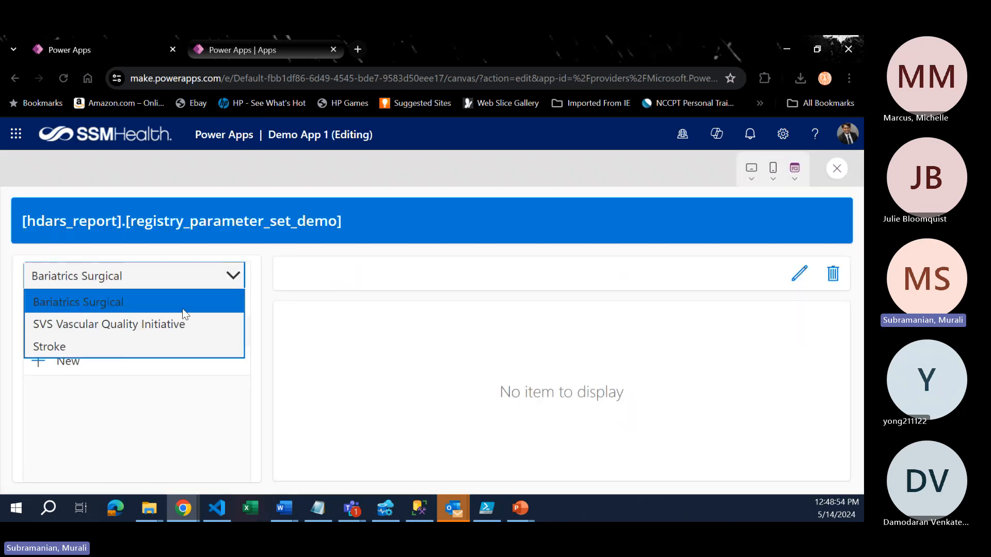
{"action": "left_click", "coordinate": [122, 351]}
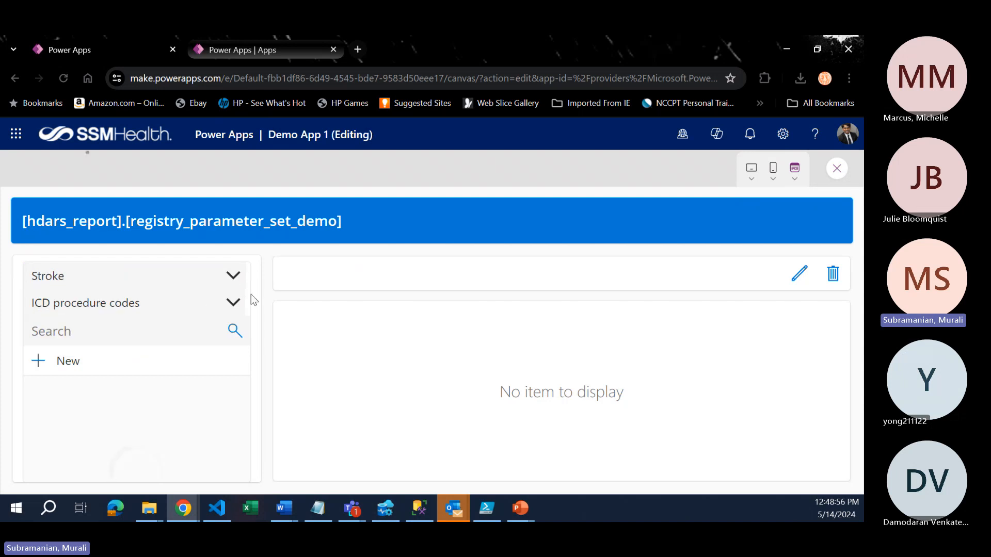
{"action": "left_click", "coordinate": [235, 301]}
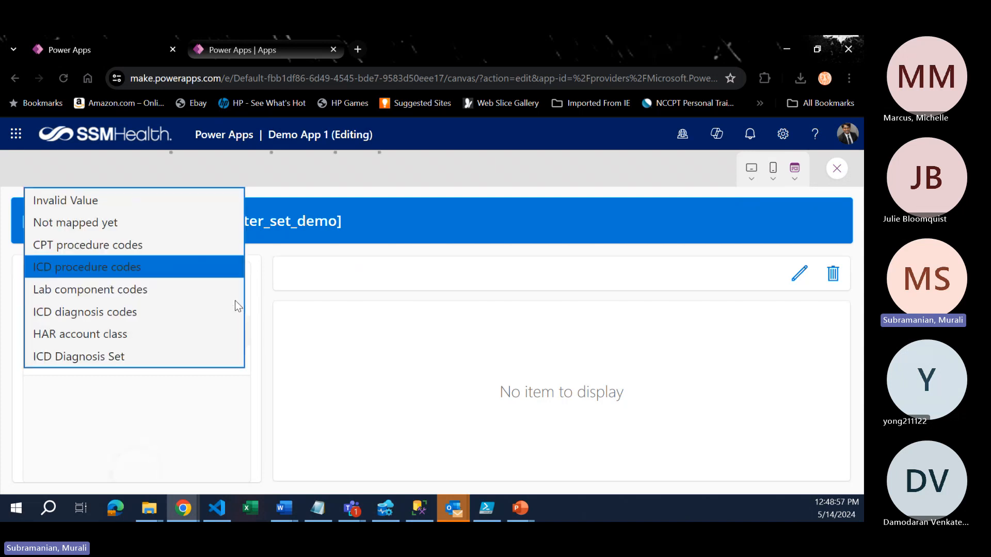
{"action": "left_click", "coordinate": [110, 334]}
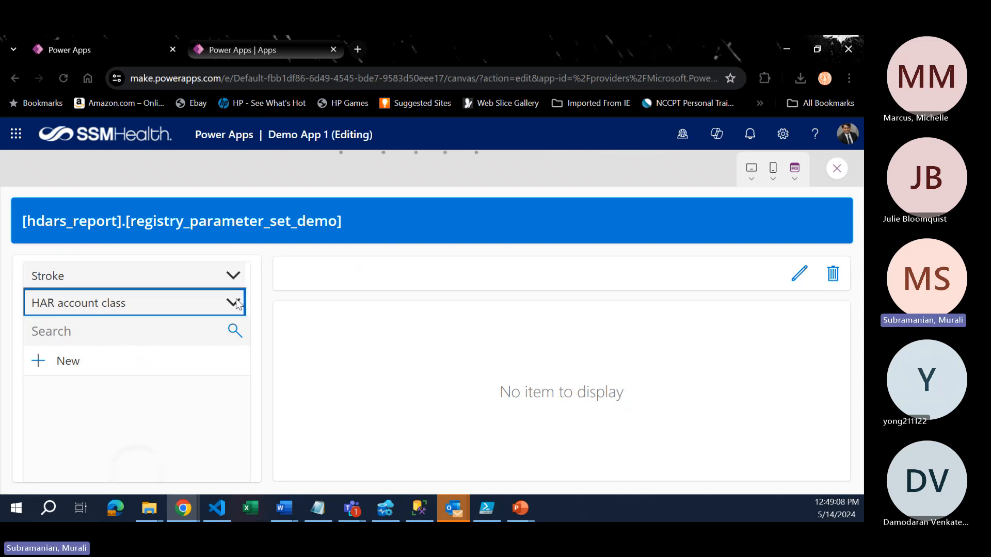
- Search the filtered records for "inpatient" and shorten the search text to "in"
{"action": "left_click", "coordinate": [97, 333]}
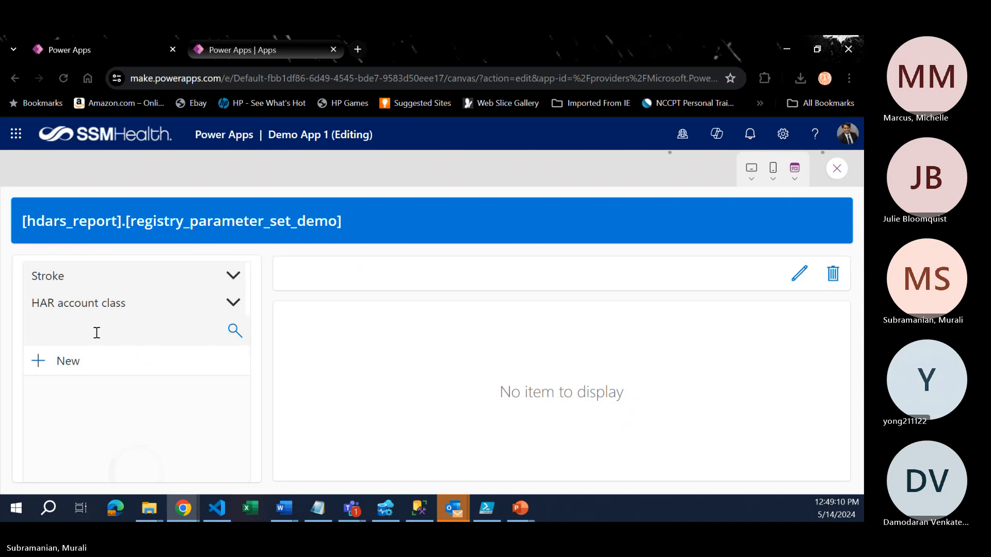
{"action": "type", "text": "inpatient"}
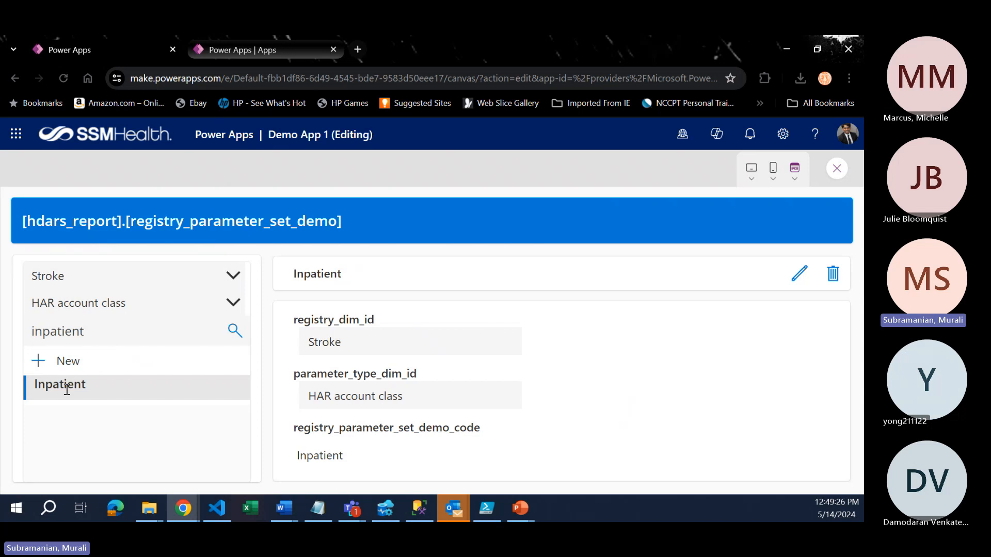
{"action": "left_click_drag", "start_coordinate": [82, 332], "coordinate": [45, 341]}
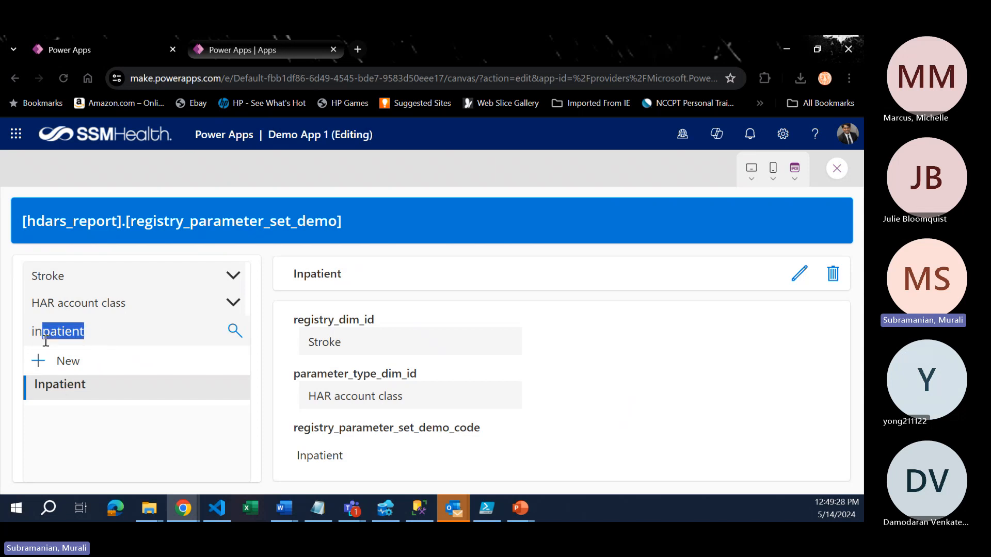
{"action": "key", "text": "BackSpace"}
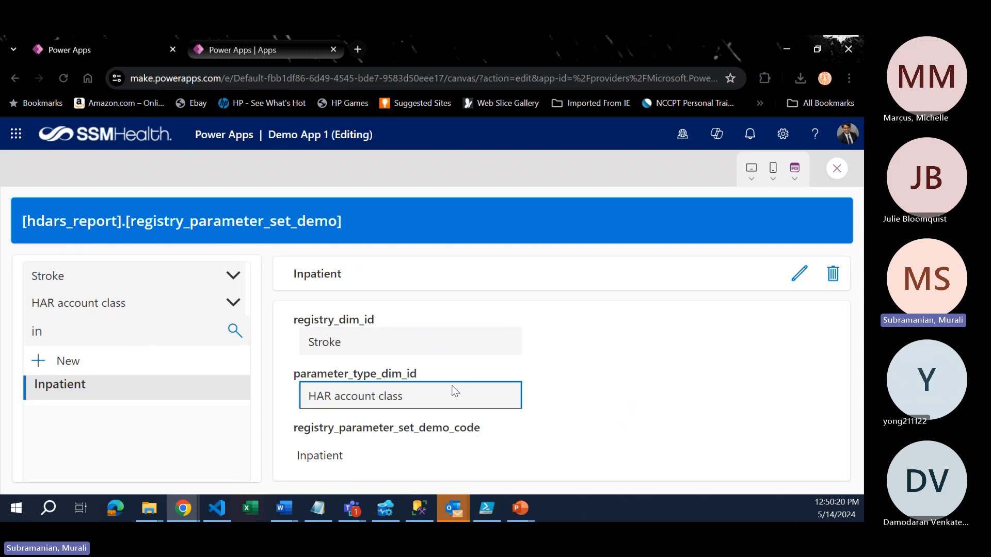
- Open the Inpatient record for editing, enter its registry_parameter_set_demo_code field and cancel the edit
{"action": "left_click", "coordinate": [801, 275]}
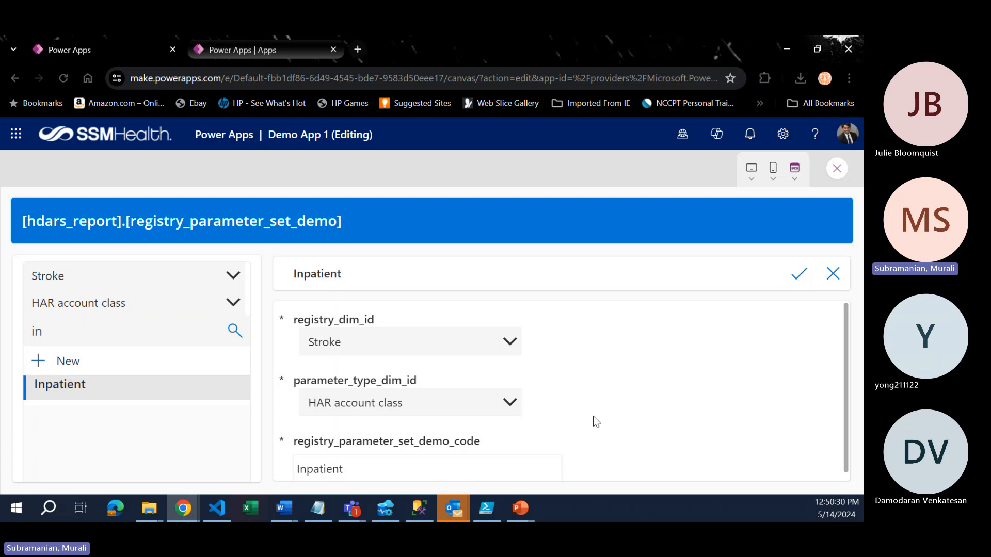
{"action": "left_click", "coordinate": [386, 466]}
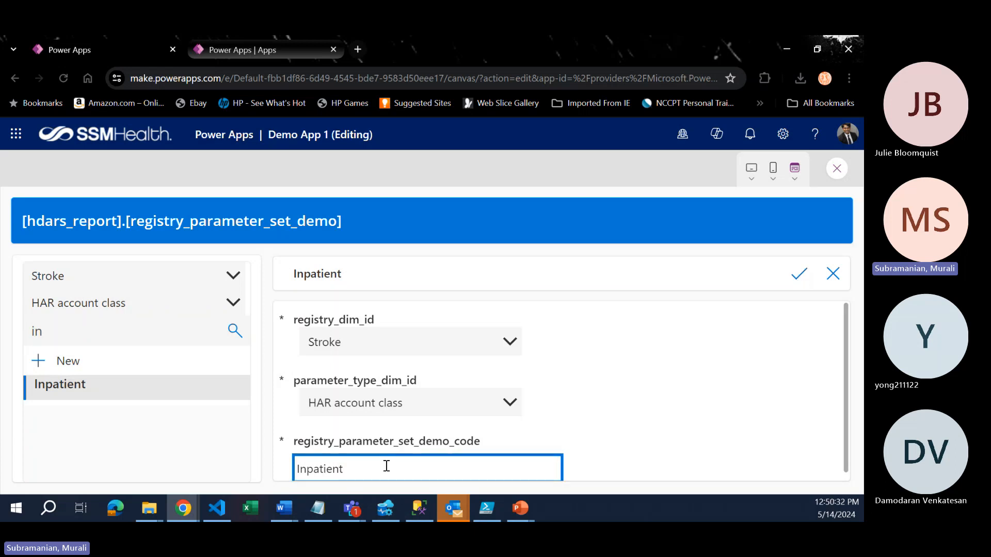
{"action": "left_click", "coordinate": [834, 274]}
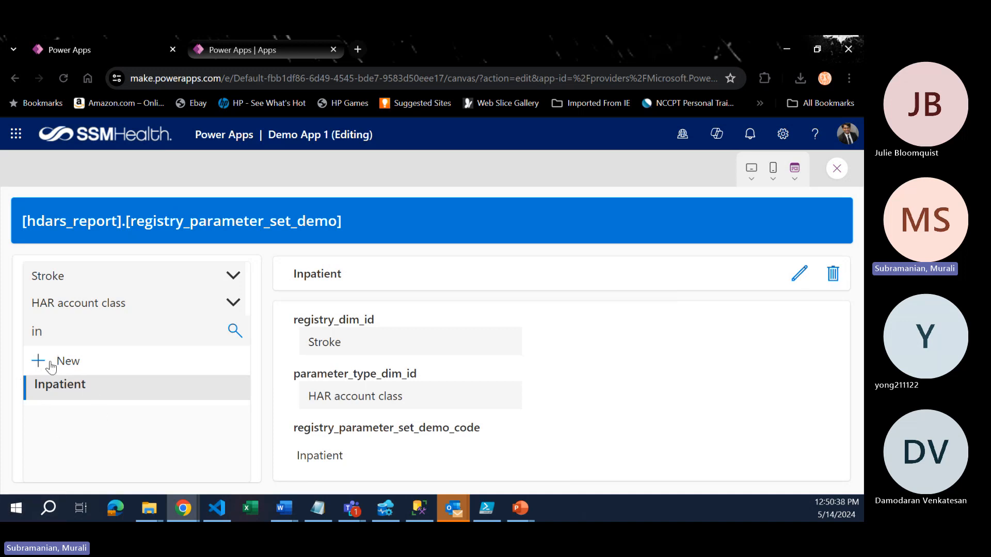
- Switch the parameter type filter to ICD diagnosis codes and finally to ICD procedure codes
{"action": "left_click", "coordinate": [239, 305]}
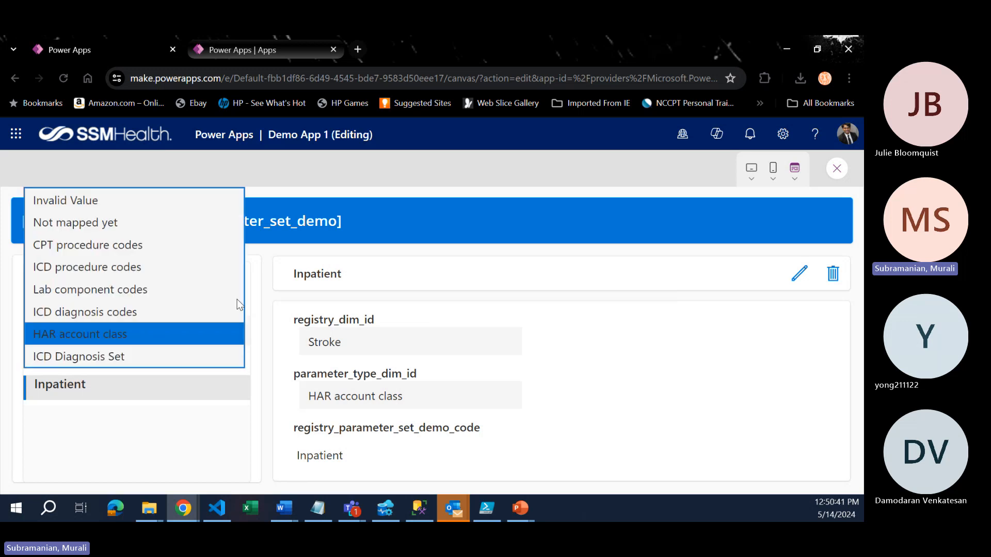
{"action": "left_click", "coordinate": [147, 310]}
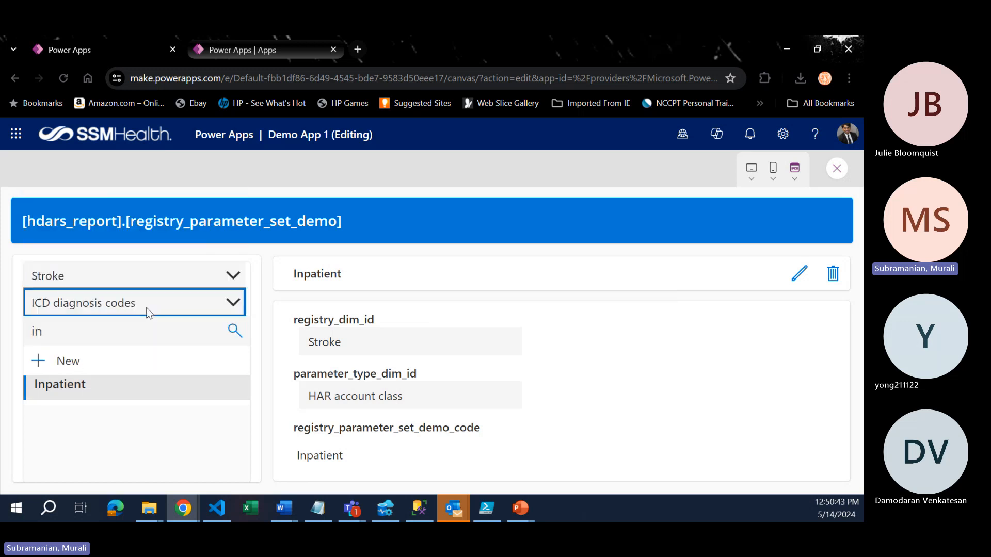
{"action": "left_click", "coordinate": [239, 305]}
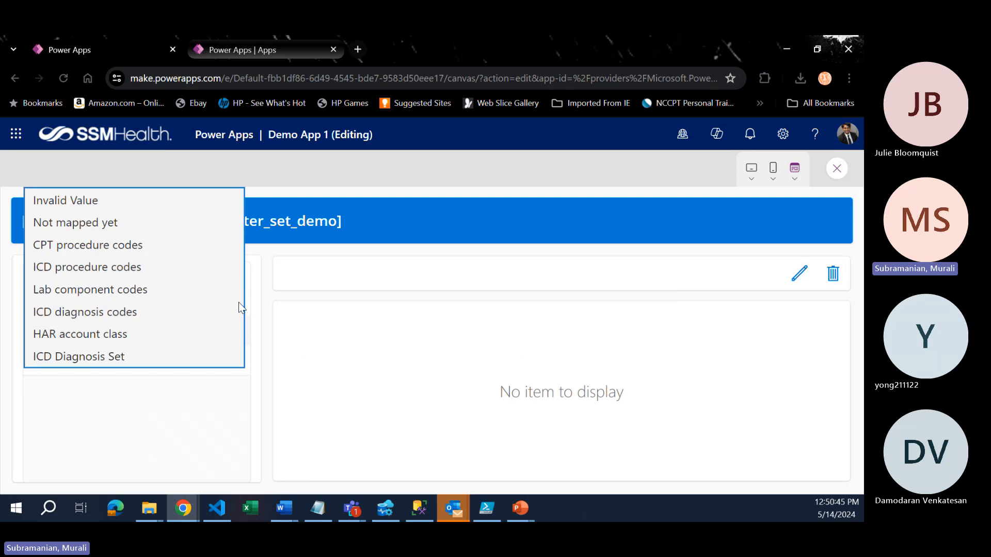
{"action": "left_click", "coordinate": [101, 272]}
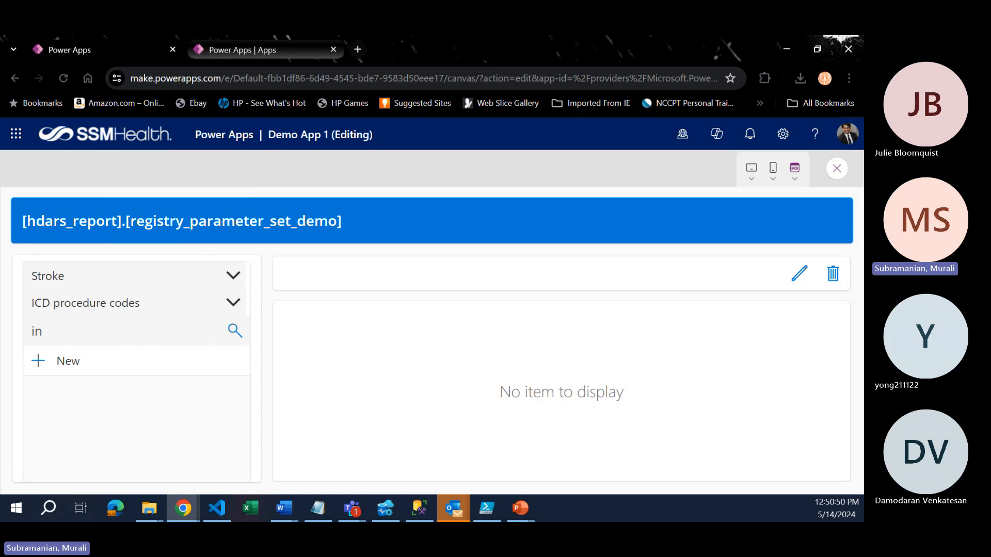
- Switch the registry filter to SVS Vascular Quality Initiative and the parameter type filter to ICD Diagnosis Set
{"action": "key", "text": "alt+Tab"}
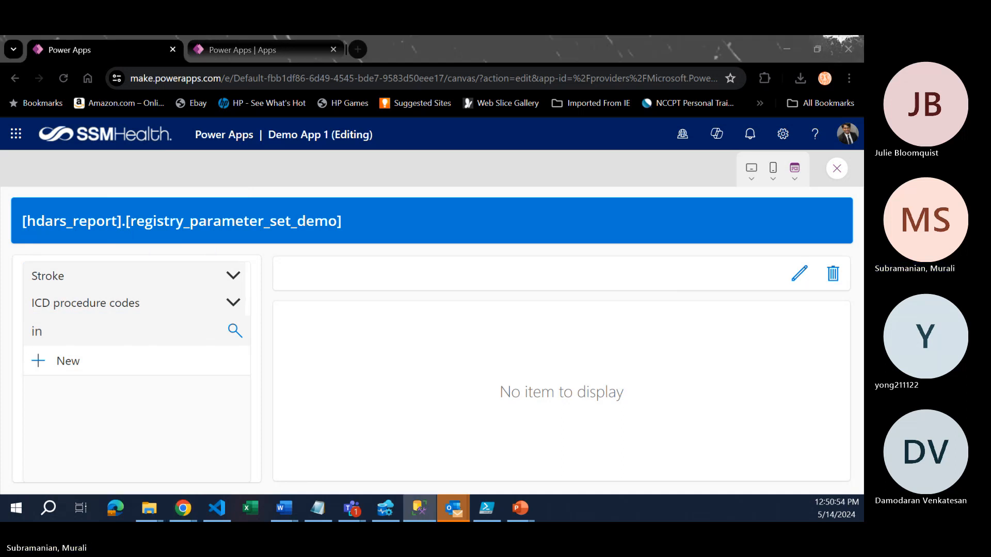
{"action": "left_click", "coordinate": [234, 279]}
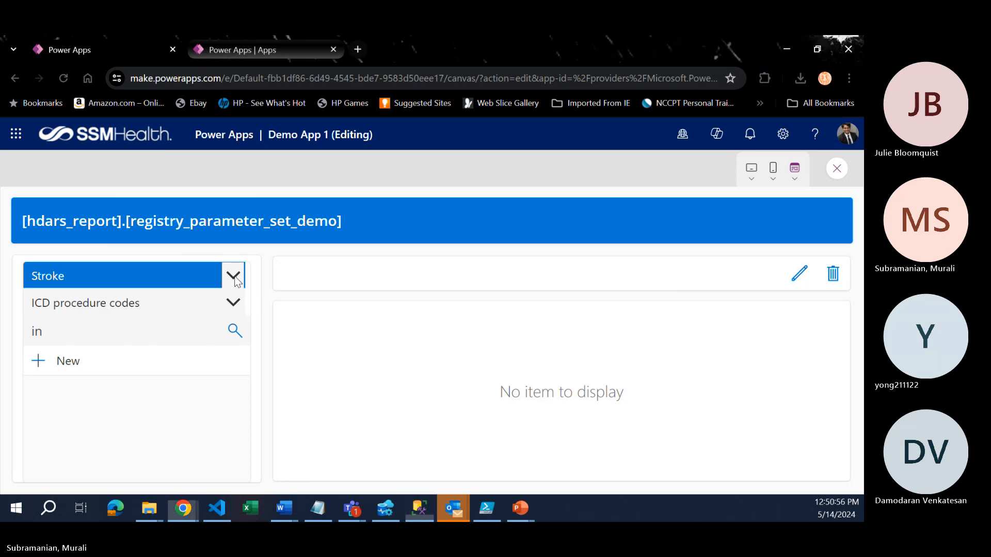
{"action": "left_click", "coordinate": [234, 277]}
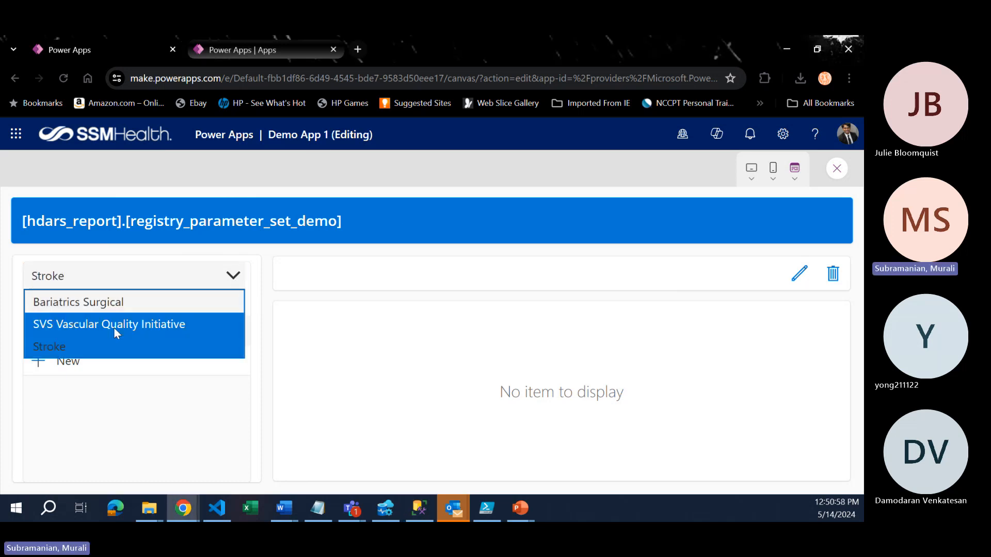
{"action": "left_click", "coordinate": [113, 326]}
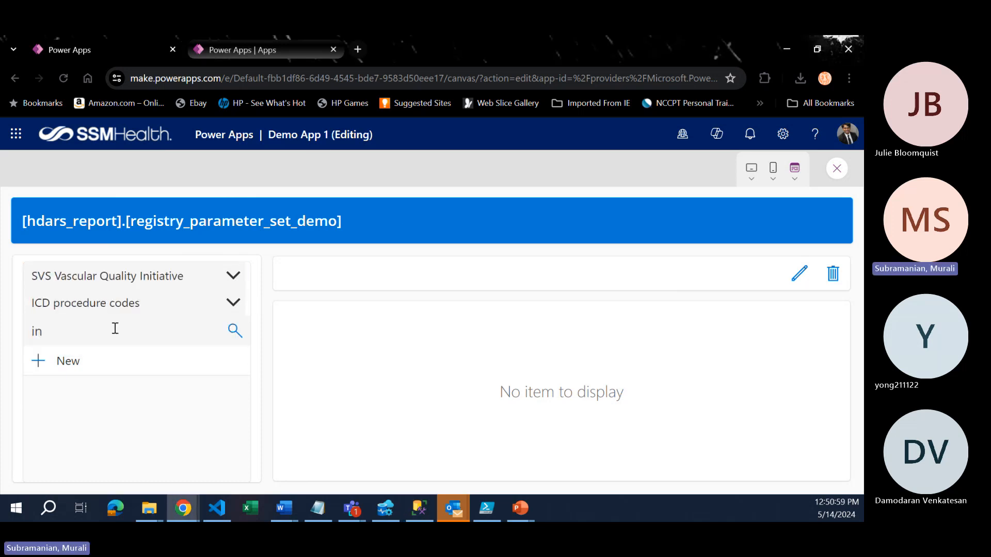
{"action": "left_click", "coordinate": [233, 301]}
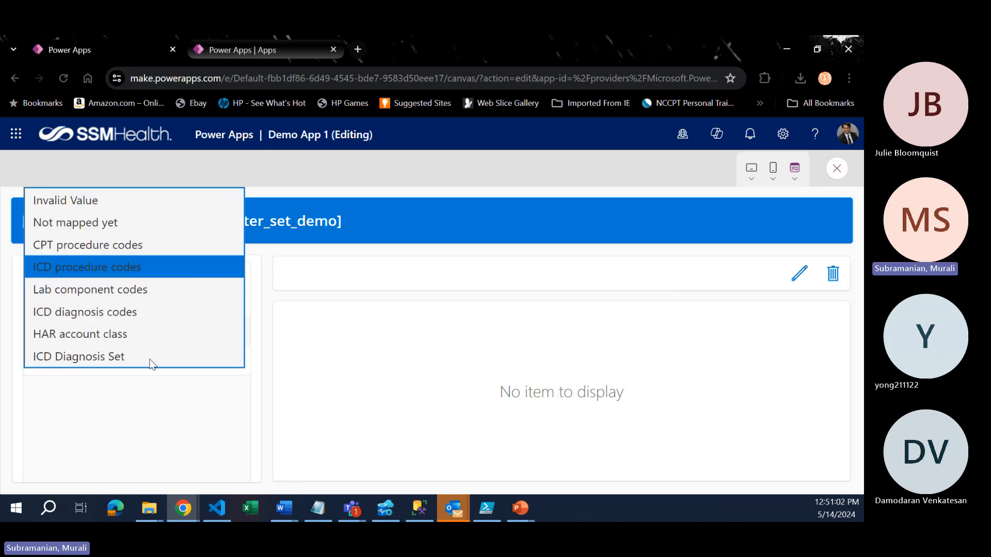
{"action": "left_click", "coordinate": [152, 363]}
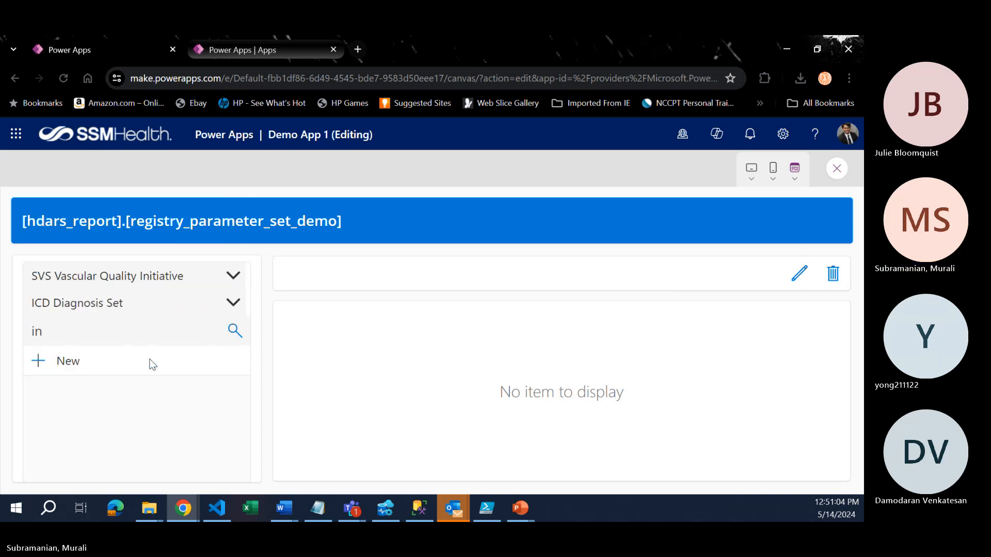
- Change the registry filter to Bariatrics Surgical and finally back to Stroke
{"action": "left_click", "coordinate": [233, 275]}
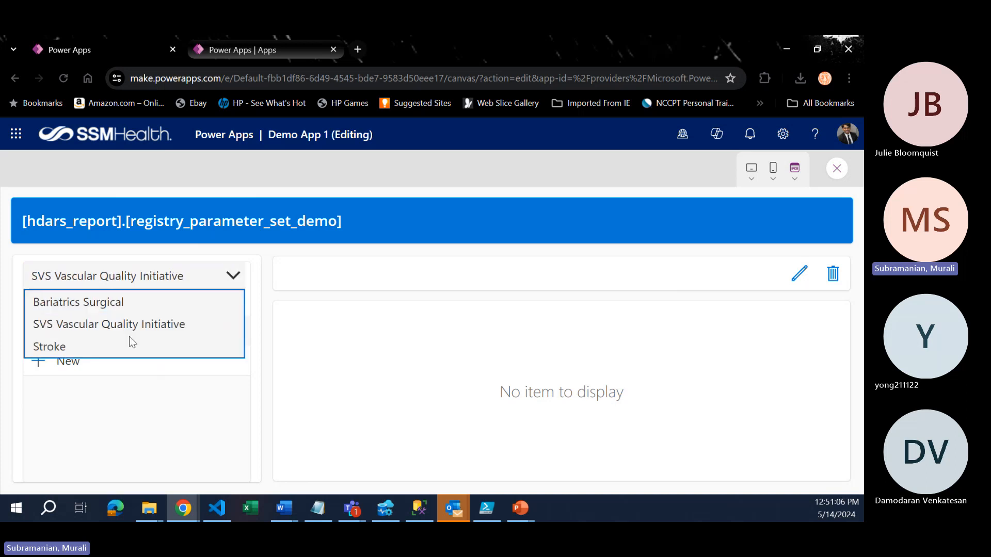
{"action": "left_click", "coordinate": [126, 303]}
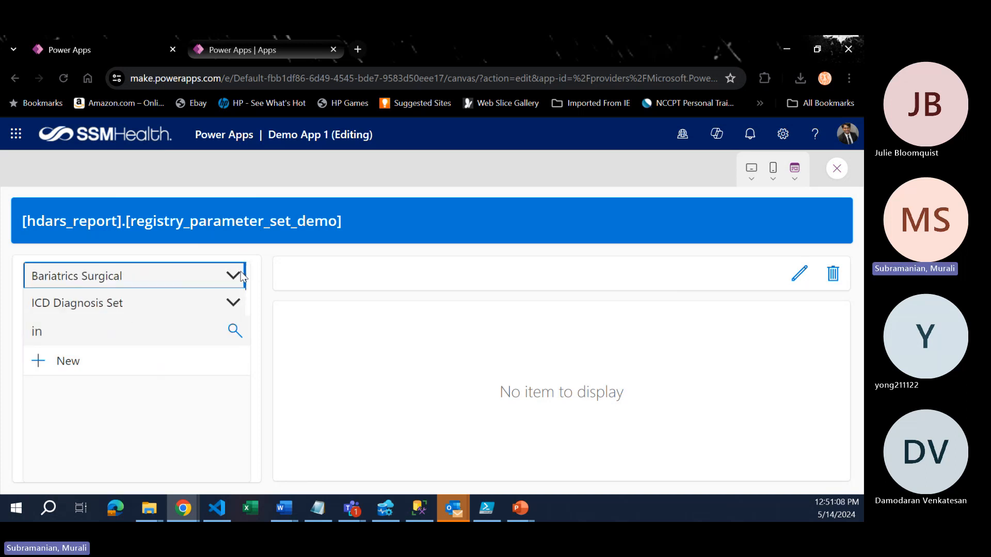
{"action": "left_click", "coordinate": [173, 281]}
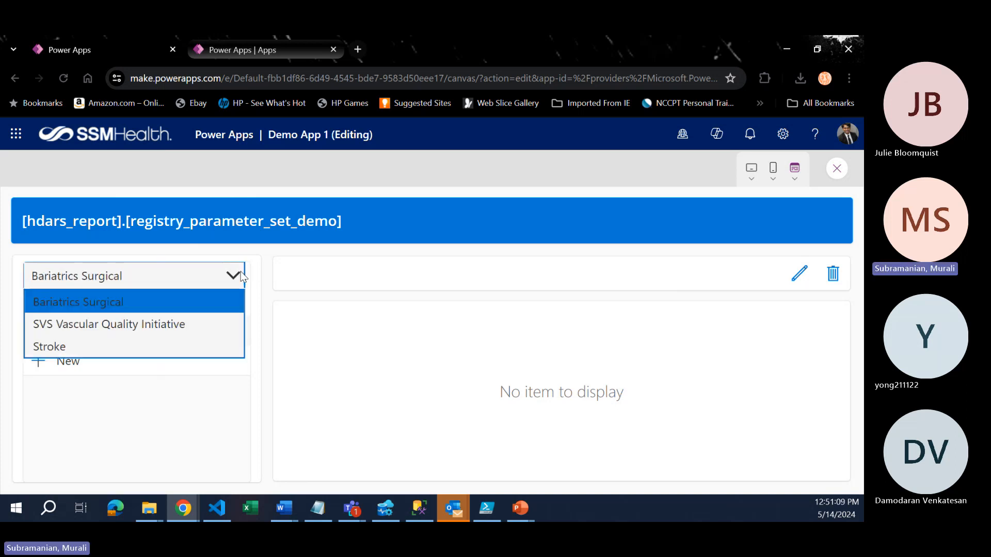
{"action": "left_click", "coordinate": [114, 354]}
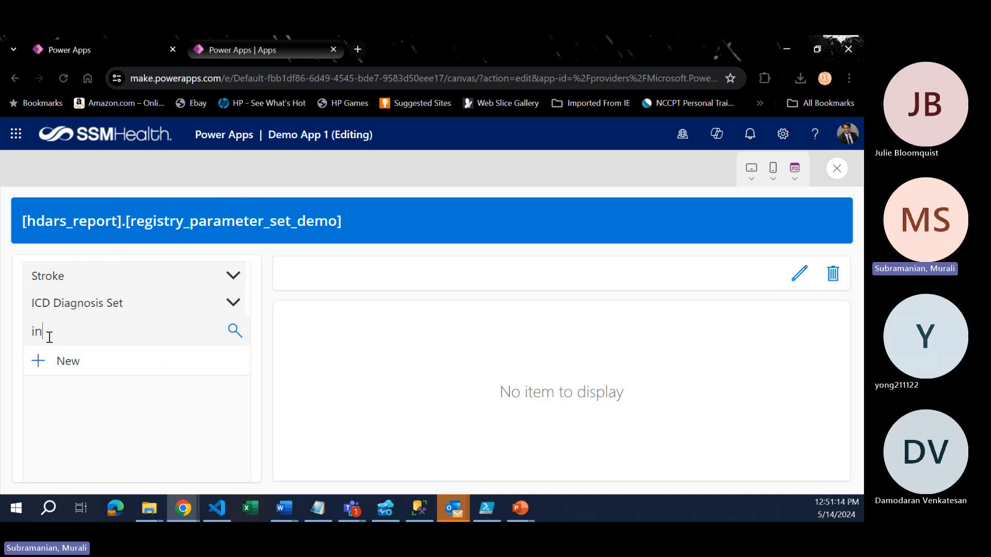
- Clear the search text and filter the Stroke records to the ICD diagnosis codes parameter type
{"action": "key", "text": "BackSpace"}
{"action": "key", "text": "BackSpace"}
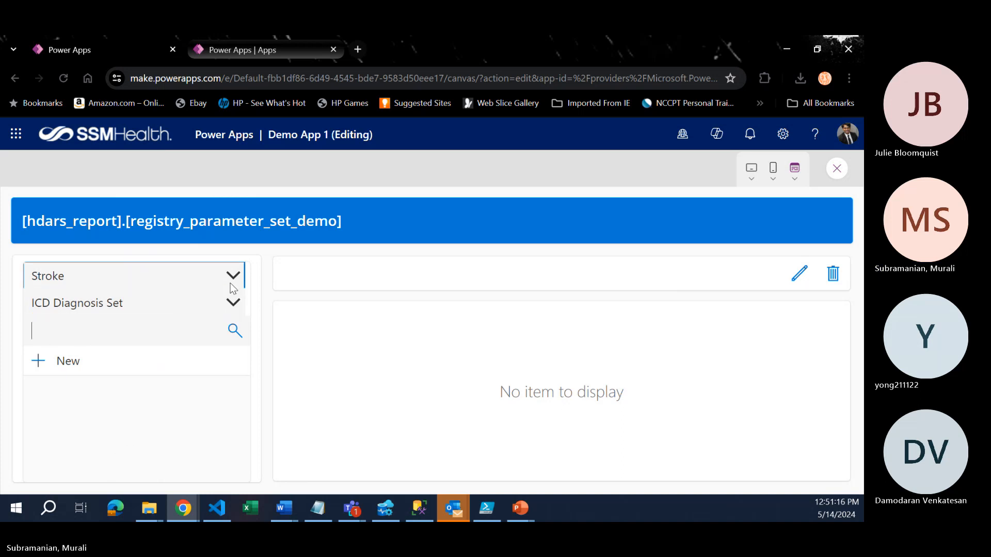
{"action": "left_click", "coordinate": [235, 303]}
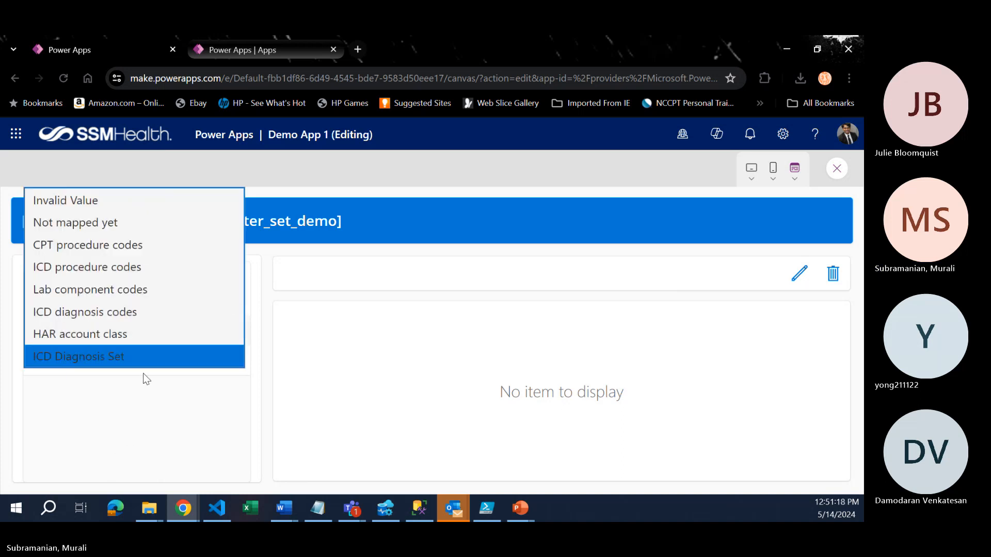
{"action": "left_click", "coordinate": [127, 313]}
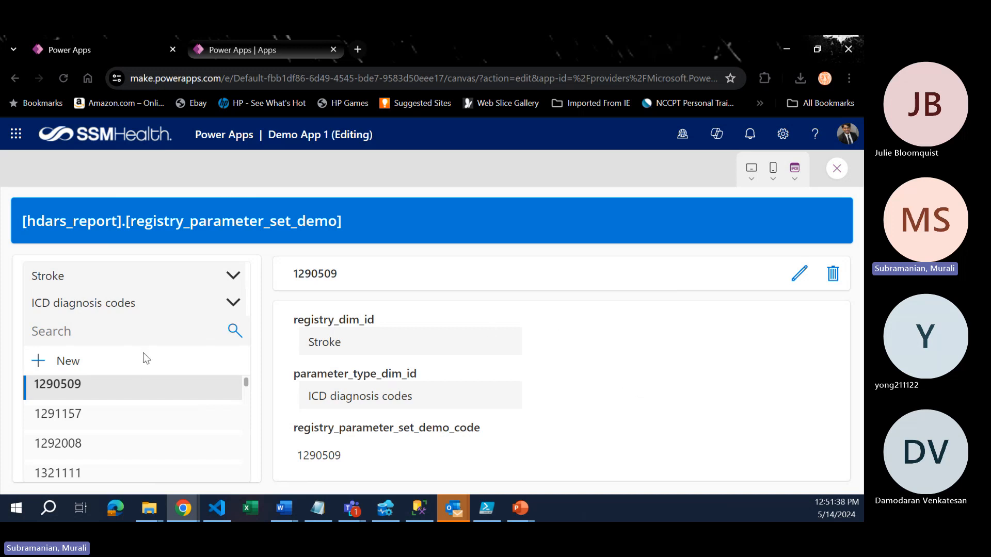
- View the details of records 1291157, 1292008 and finally 1290509 in the filtered list
{"action": "left_click", "coordinate": [114, 416]}
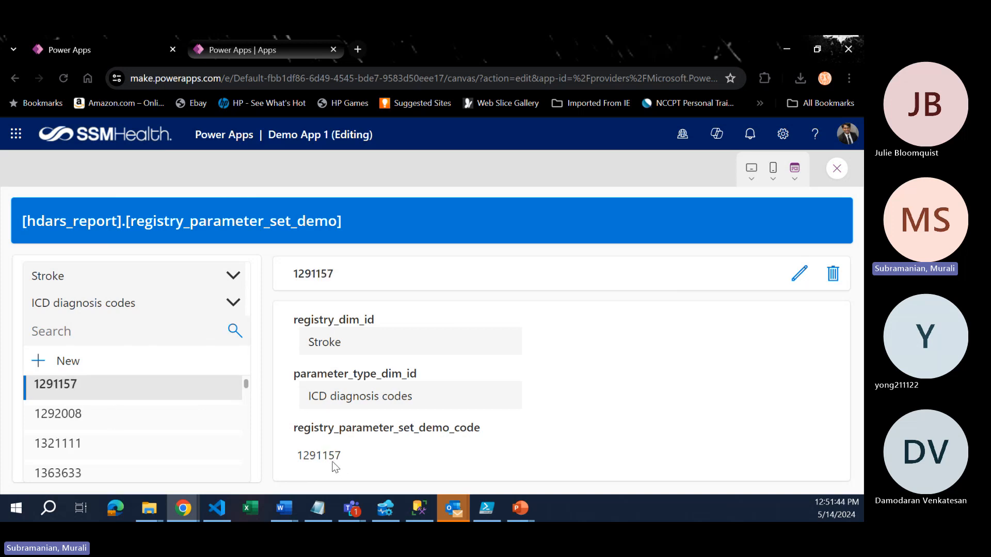
{"action": "left_click", "coordinate": [128, 413]}
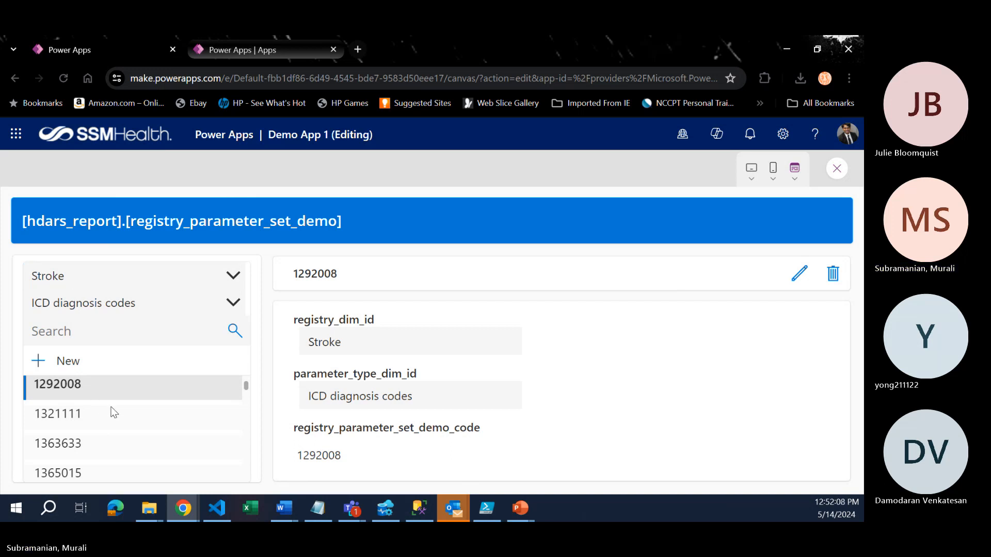
{"action": "scroll", "coordinate": [109, 403], "scroll_direction": "up", "scroll_amount": 2}
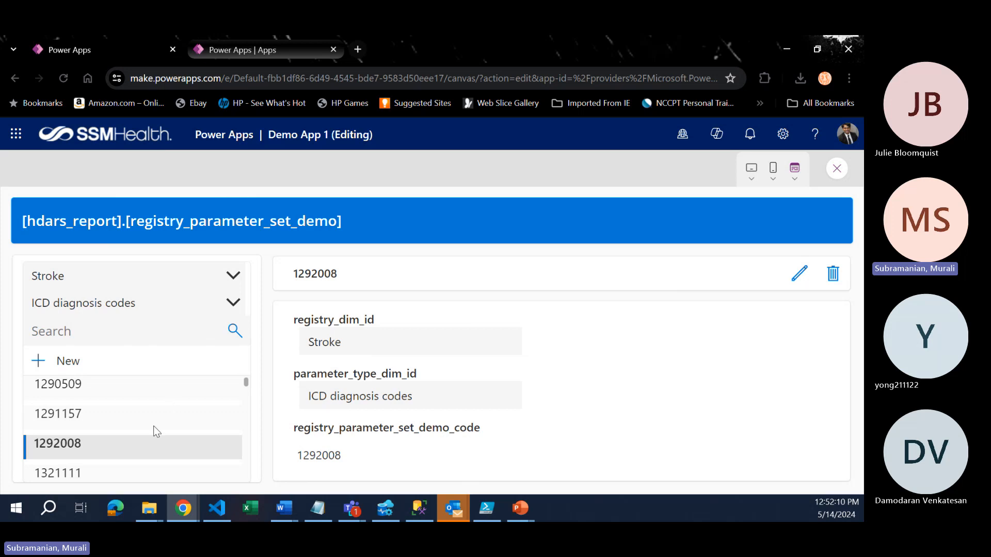
{"action": "left_click", "coordinate": [88, 383]}
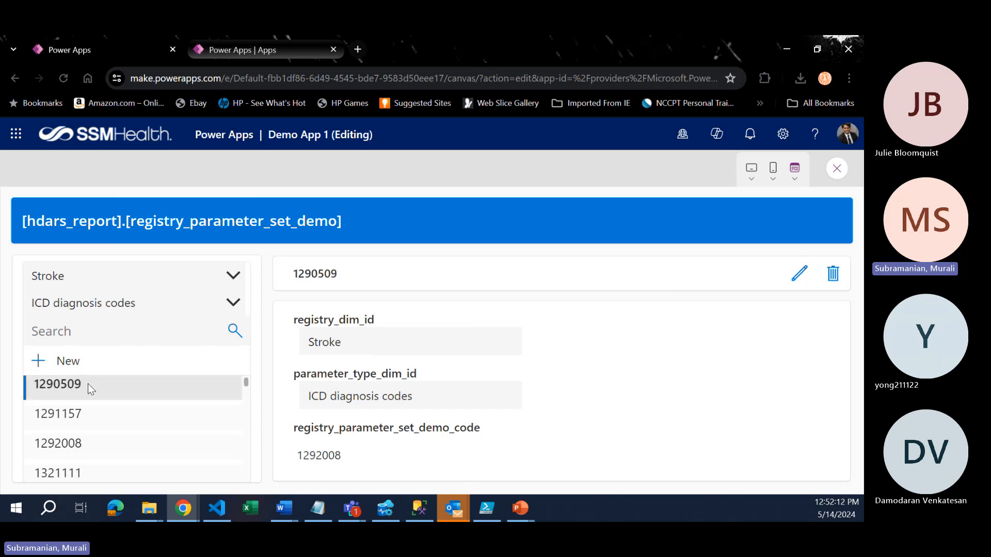
- Leave the preview and show the OnSelect formula of RecordsGallery1_1
{"action": "left_click", "coordinate": [836, 170]}
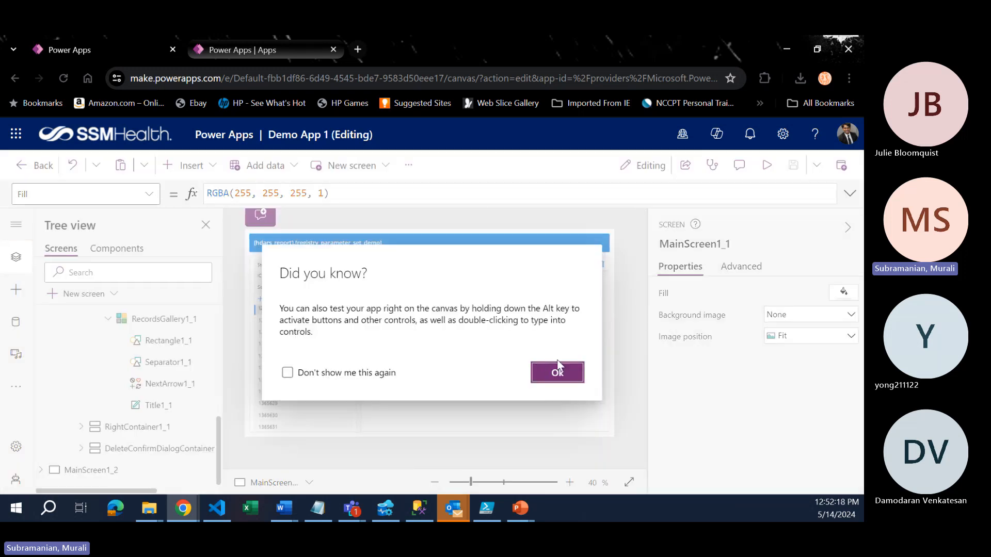
{"action": "left_click", "coordinate": [559, 372]}
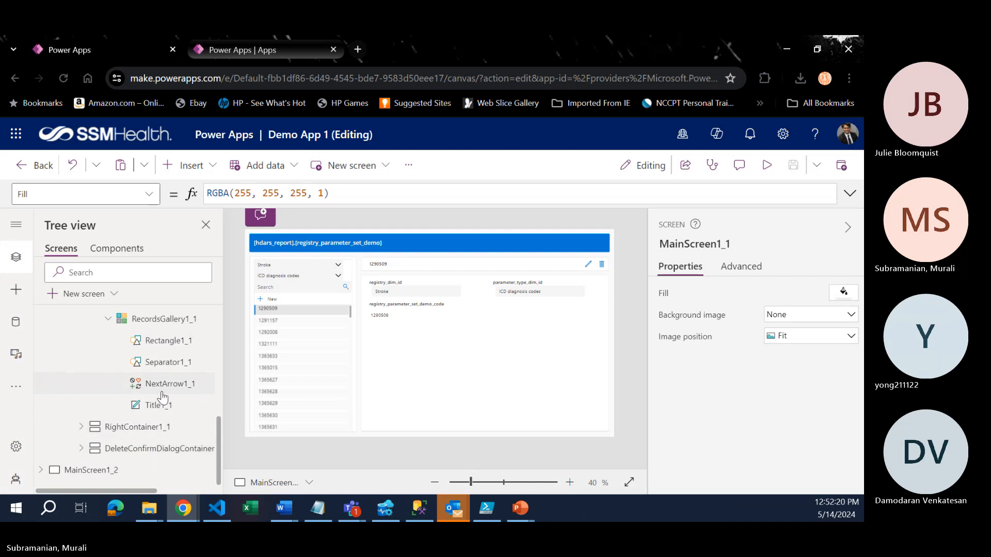
{"action": "scroll", "coordinate": [161, 400], "scroll_direction": "up", "scroll_amount": 1}
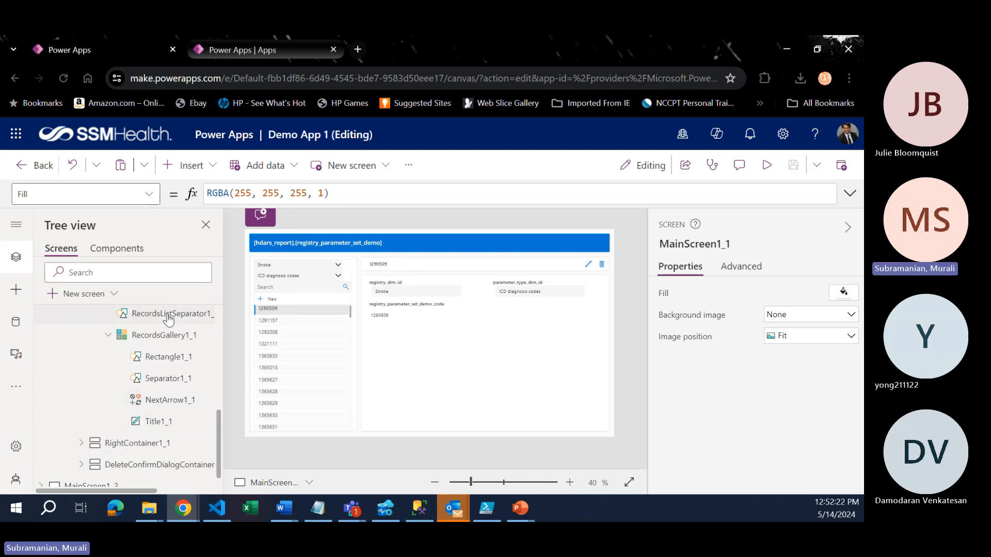
{"action": "left_click", "coordinate": [166, 336]}
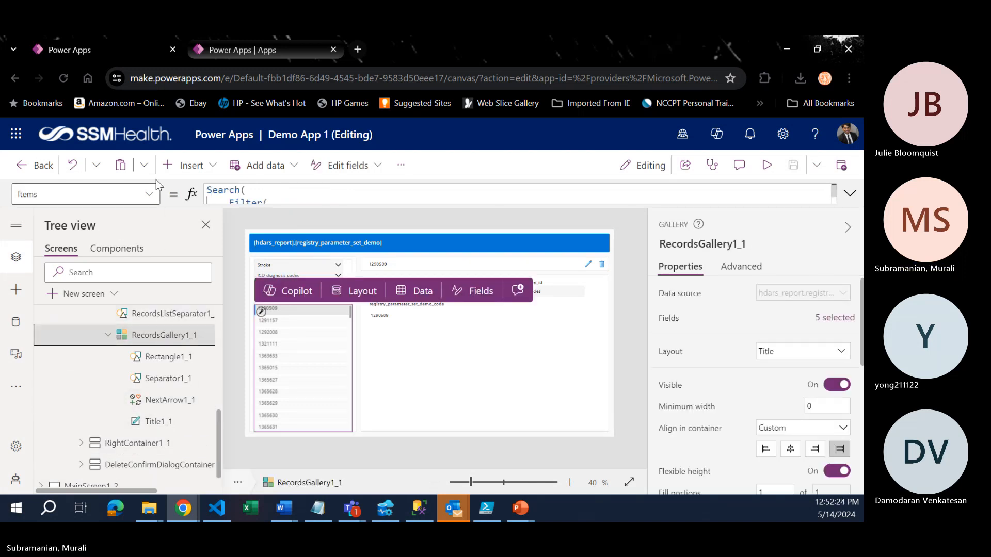
{"action": "left_click", "coordinate": [154, 197]}
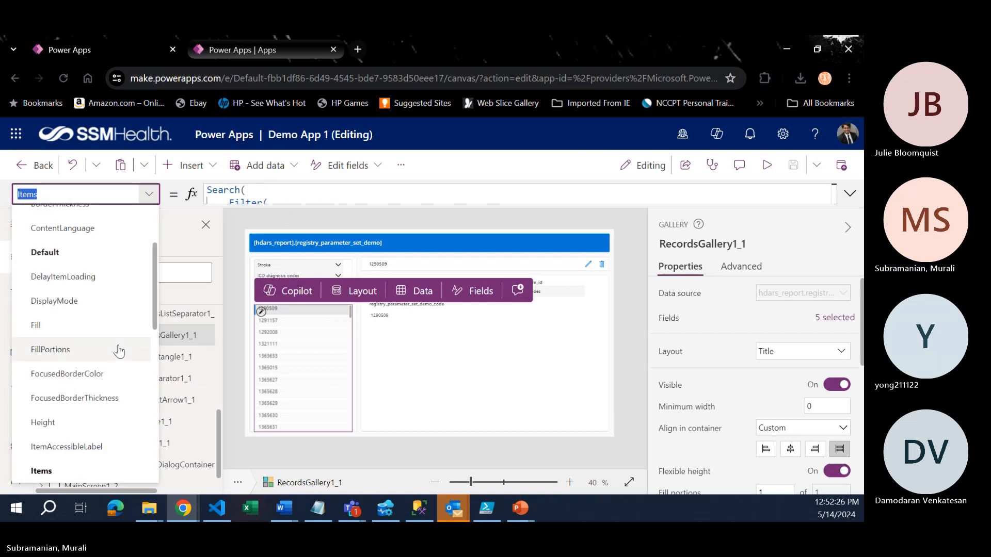
{"action": "scroll", "coordinate": [118, 349], "scroll_direction": "down", "scroll_amount": 4}
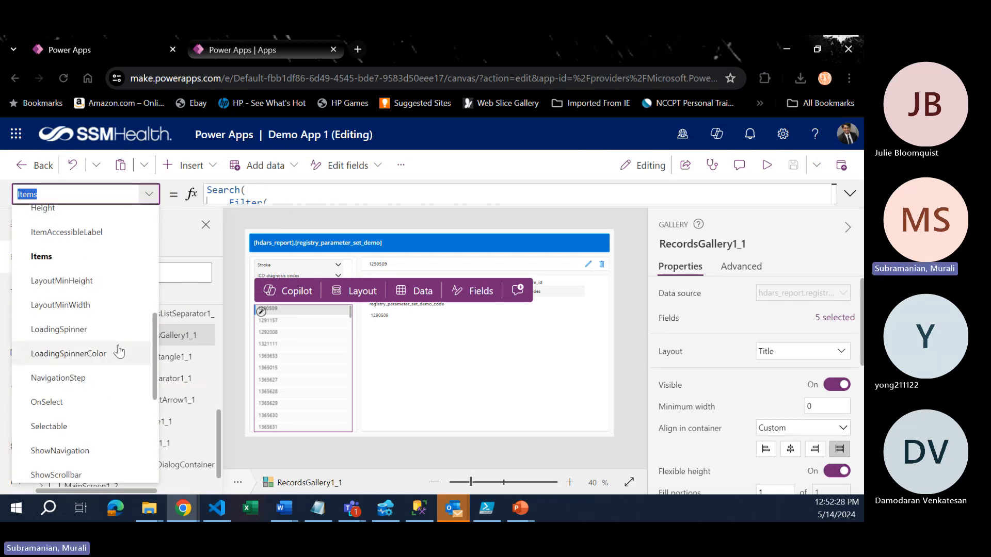
{"action": "left_click", "coordinate": [54, 403]}
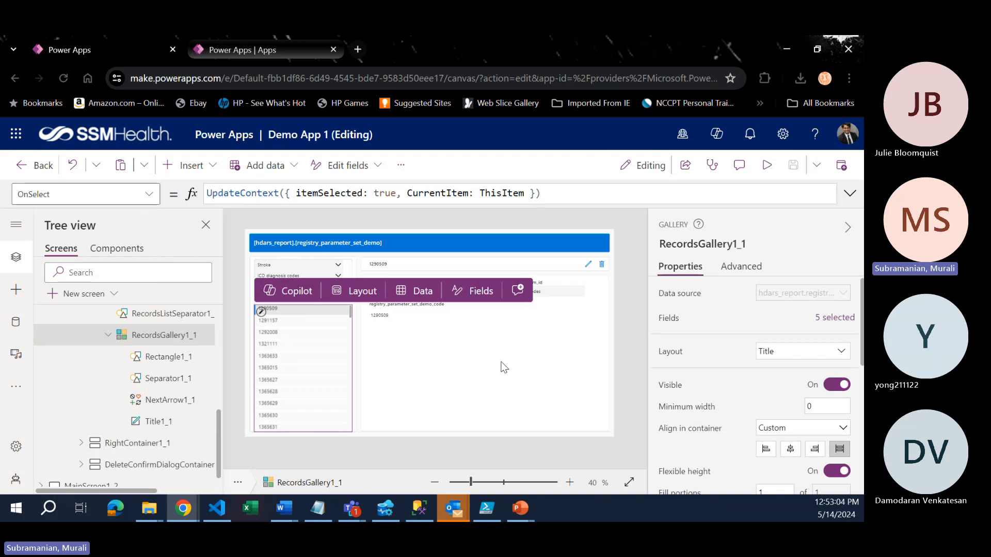
- Compare Form1_1's DataSource with the gallery's OnSelect formula and show the Text formula of the gallery's Title1_1 label
{"action": "left_click", "coordinate": [468, 326]}
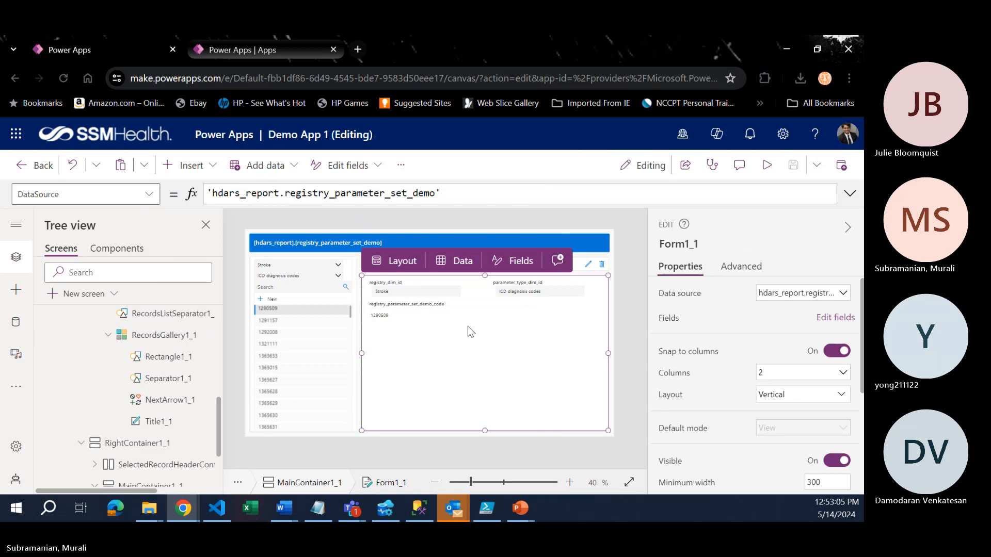
{"action": "left_click", "coordinate": [161, 343]}
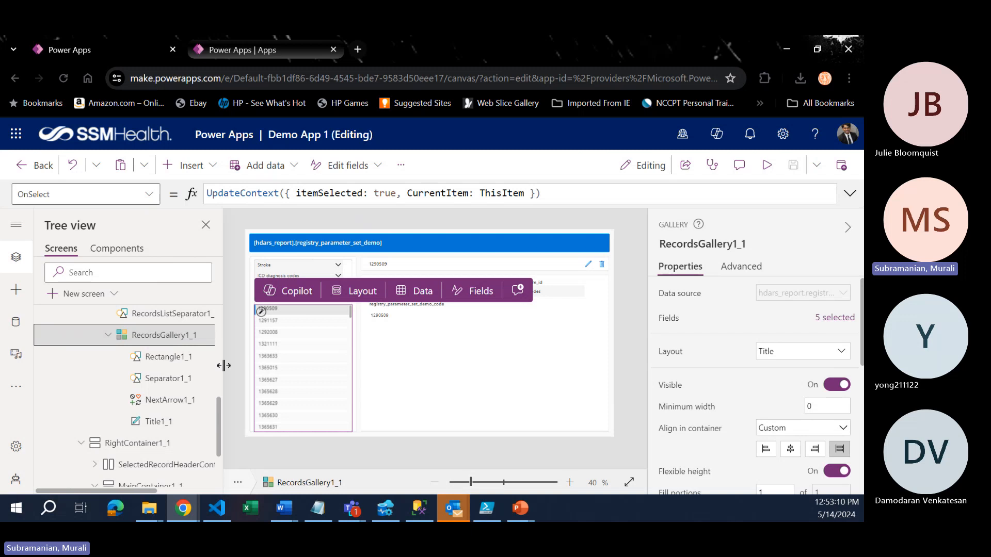
{"action": "left_click", "coordinate": [161, 428]}
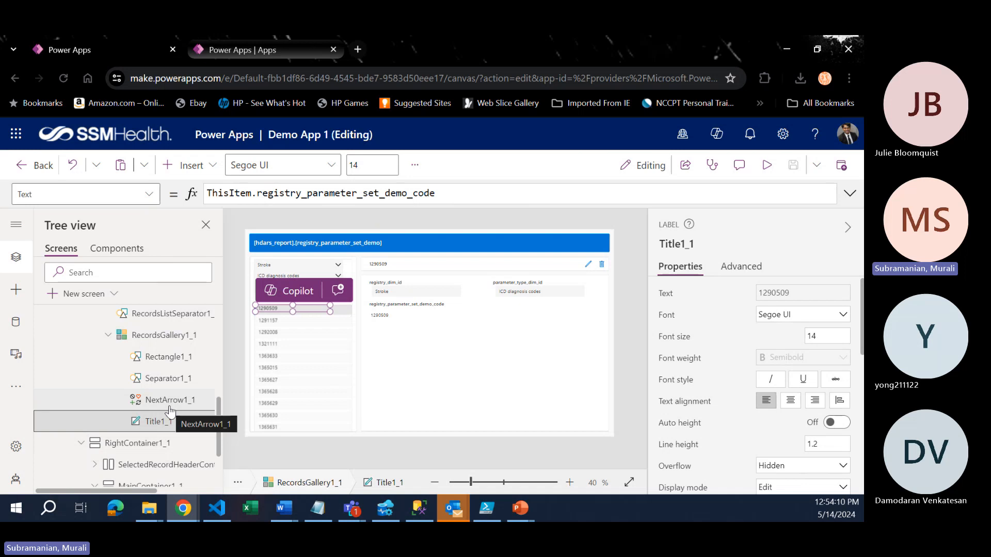
- Try wrapping the table name in Form1_1's DataSource formula in a lookup( function
{"action": "scroll", "coordinate": [170, 413], "scroll_direction": "down", "scroll_amount": 2}
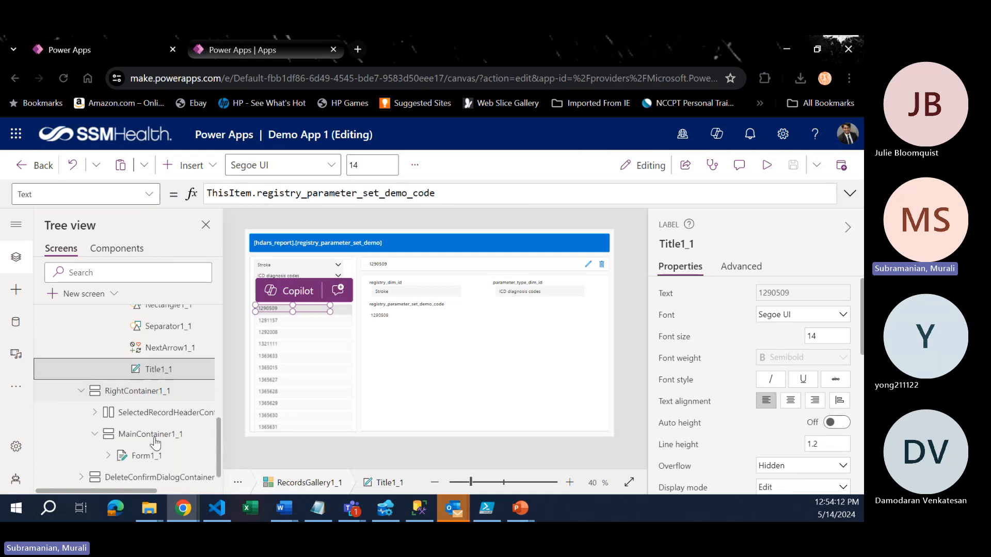
{"action": "scroll", "coordinate": [155, 441], "scroll_direction": "up", "scroll_amount": 3}
{"action": "scroll", "coordinate": [155, 442], "scroll_direction": "down", "scroll_amount": 3}
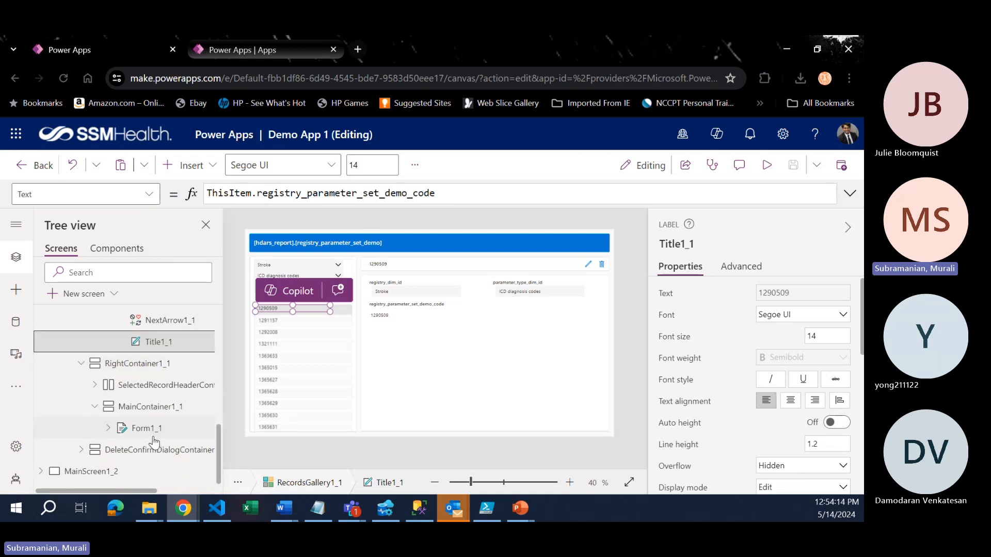
{"action": "left_click", "coordinate": [147, 428]}
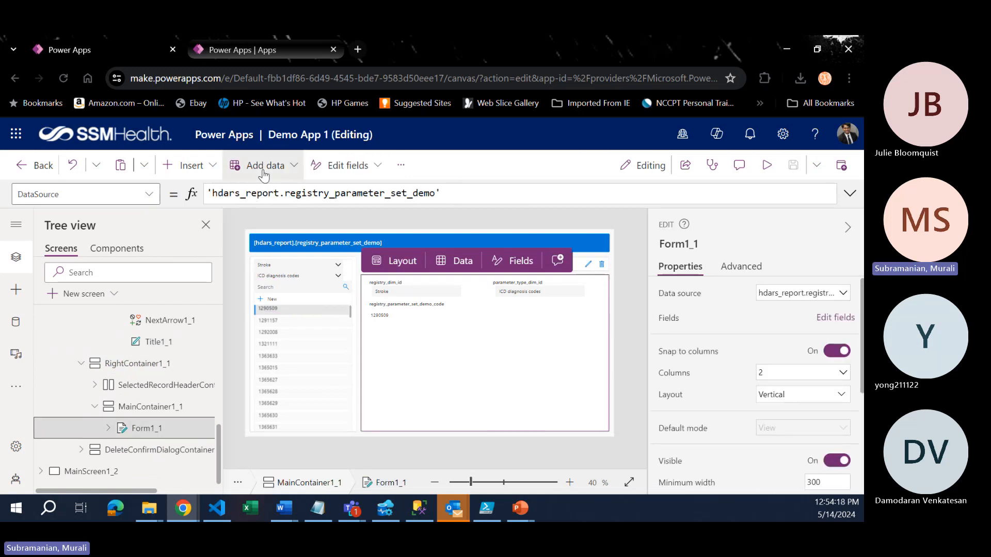
{"action": "left_click", "coordinate": [209, 192]}
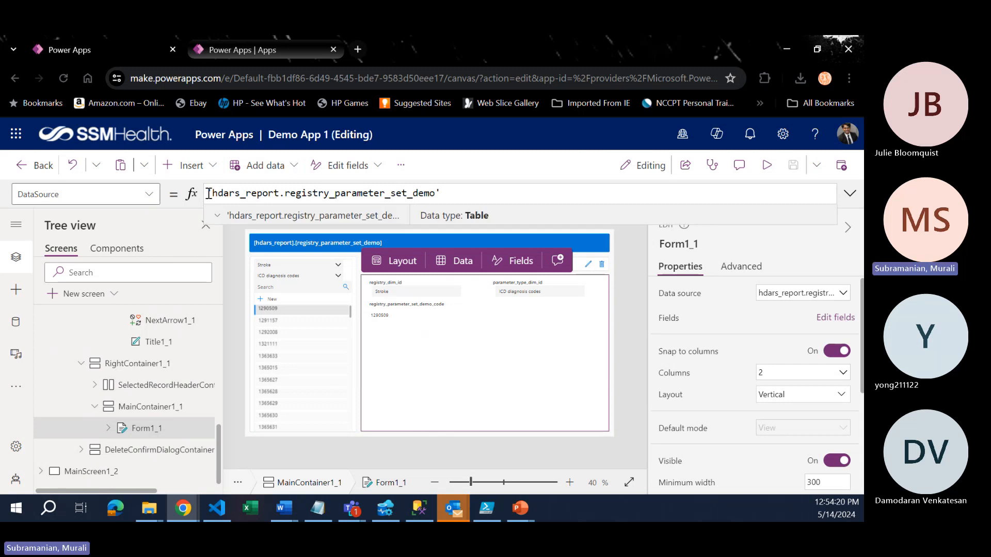
{"action": "type", "text": "looku"}
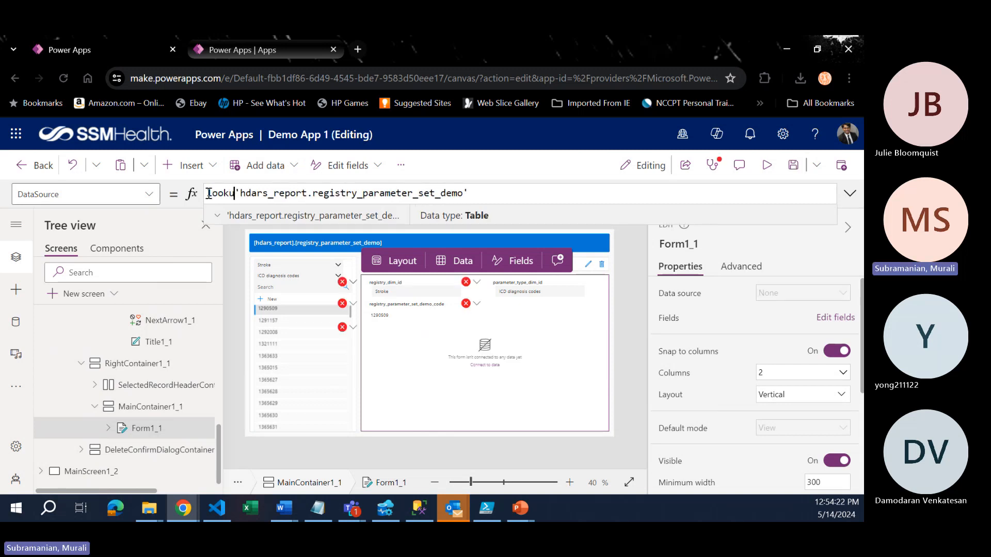
{"action": "type", "text": "p("}
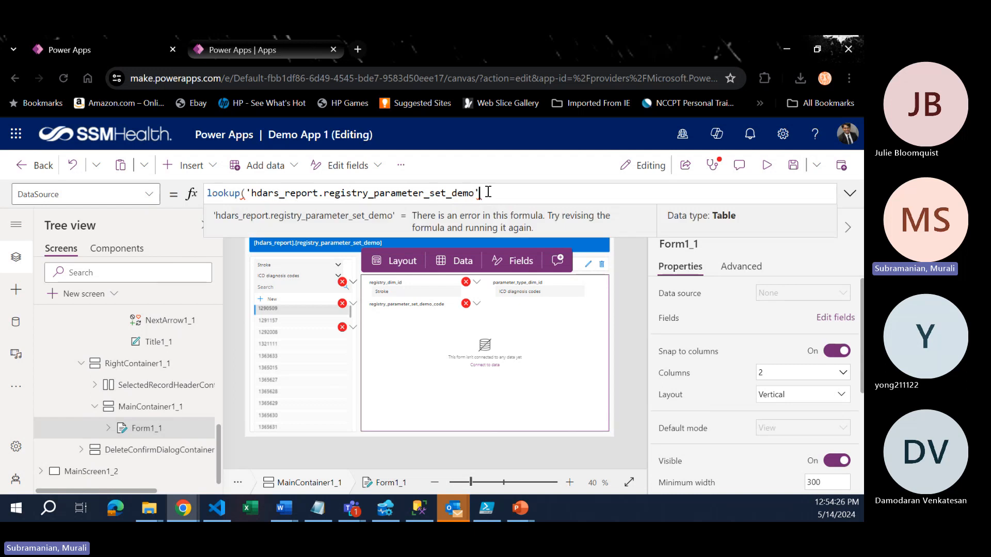
- Try adding registry as the second argument of the lookup in Form1_1's DataSource formula
{"action": "type", "text": "rec"}
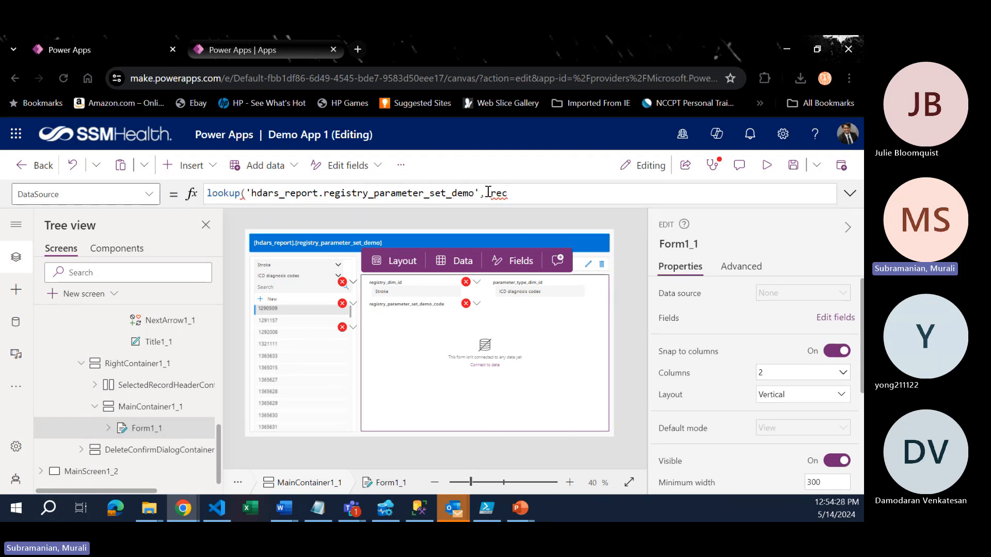
{"action": "type", "text": "or"}
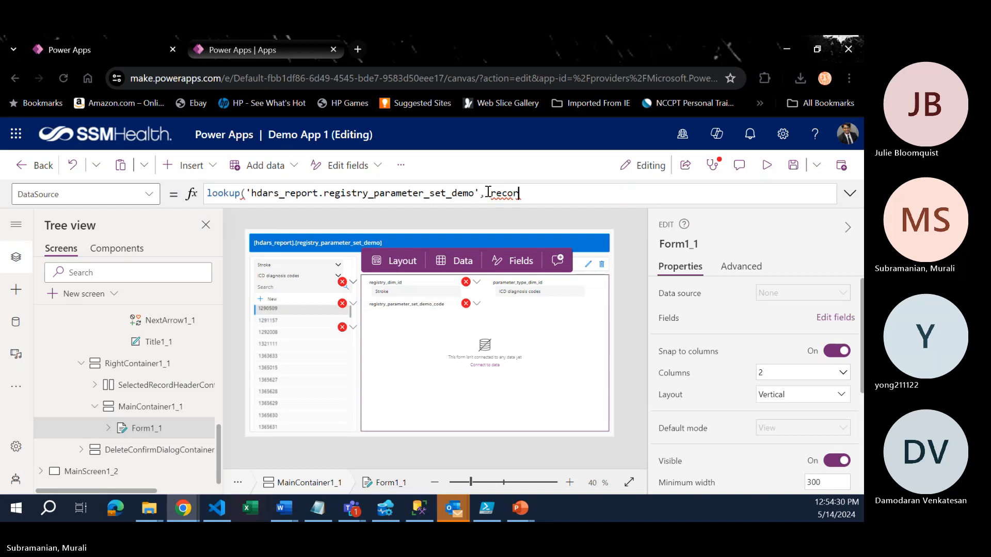
{"action": "key", "text": "BackSpace"}
{"action": "key", "text": "BackSpace"}
{"action": "key", "text": "BackSpace"}
{"action": "key", "text": "BackSpace"}
{"action": "key", "text": "BackSpace"}
{"action": "type", "text": "registry"}
{"action": "left_click", "coordinate": [488, 193]}
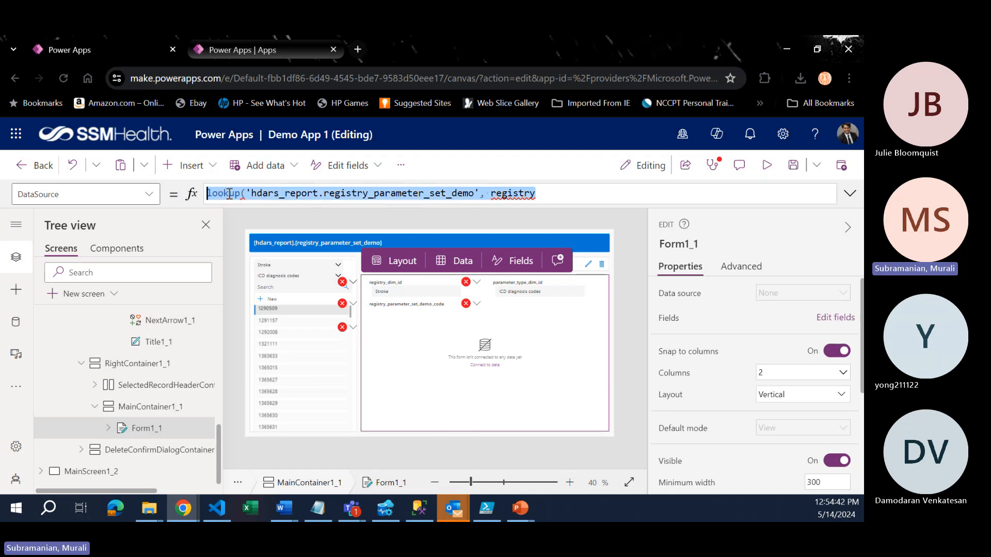
- Try replacing lookup with filter in Form1_1's DataSource and extend the condition to registry_dim_id = record
{"action": "double_click", "coordinate": [230, 193]}
{"action": "type", "text": "filter"}
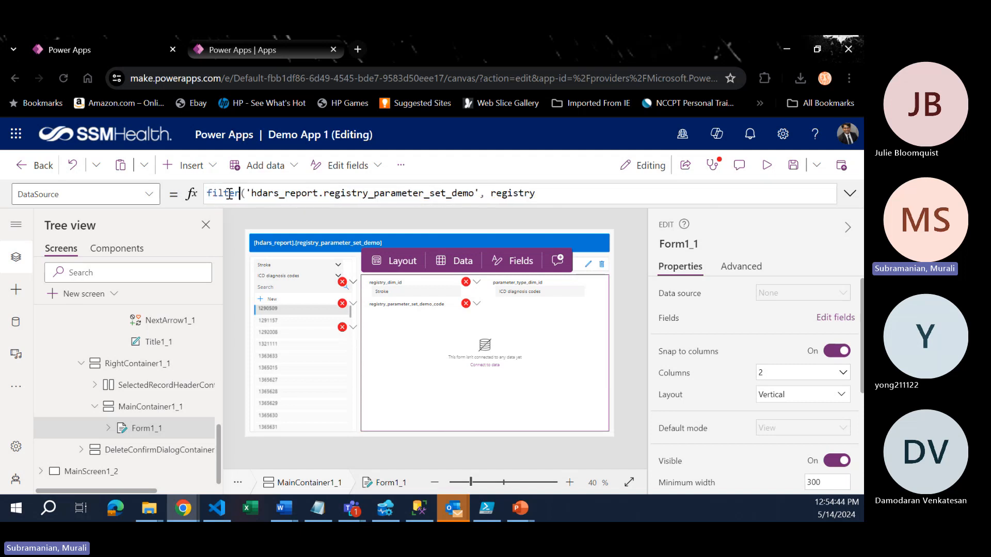
{"action": "left_click", "coordinate": [557, 193]}
{"action": "type", "text": "_"}
{"action": "type", "text": "dim"}
{"action": "type", "text": "_id ="}
{"action": "type", "text": " t"}
{"action": "key", "text": "BackSpace"}
{"action": "type", "text": "recode"}
{"action": "key", "text": "BackSpace"}
{"action": "key", "text": "BackSpace"}
{"action": "type", "text": "rd"}
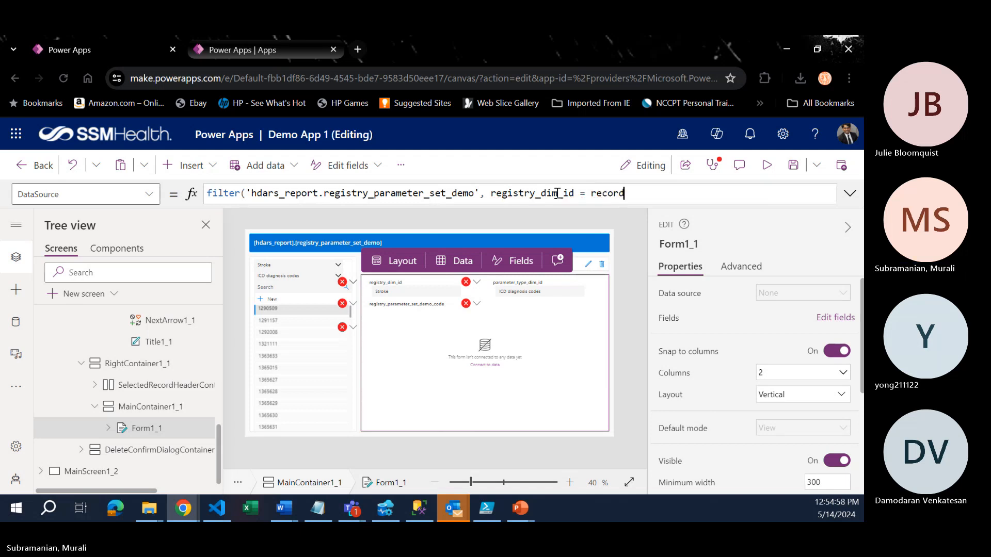
- Remove the filter function and its condition, leaving only 'hdars_report.registry_parameter_set_demo' as Form1_1's DataSource
{"action": "key", "text": "BackSpace"}
{"action": "key", "text": "BackSpace"}
{"action": "key", "text": "BackSpace"}
{"action": "key", "text": "BackSpace"}
{"action": "key", "text": "BackSpace"}
{"action": "key", "text": "BackSpace"}
{"action": "key", "text": "BackSpace"}
{"action": "key", "text": "BackSpace"}
{"action": "key", "text": "BackSpace"}
{"action": "key", "text": "BackSpace"}
{"action": "key", "text": "BackSpace"}
{"action": "key", "text": "BackSpace"}
{"action": "key", "text": "BackSpace"}
{"action": "key", "text": "BackSpace"}
{"action": "key", "text": "BackSpace"}
{"action": "key", "text": "BackSpace"}
{"action": "key", "text": "BackSpace"}
{"action": "key", "text": "BackSpace"}
{"action": "key", "text": "BackSpace"}
{"action": "key", "text": "BackSpace"}
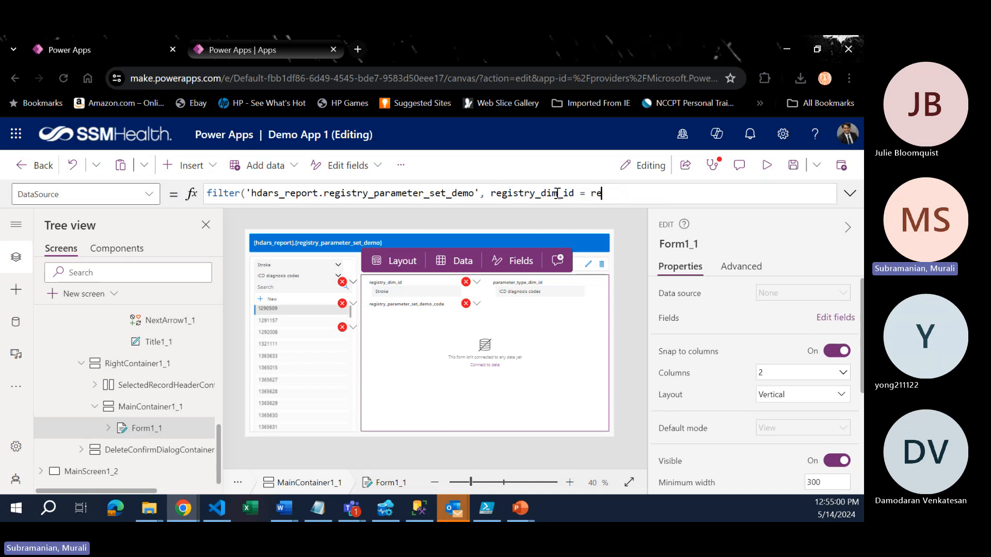
{"action": "key", "text": "BackSpace"}
{"action": "key", "text": "BackSpace"}
{"action": "key", "text": "BackSpace"}
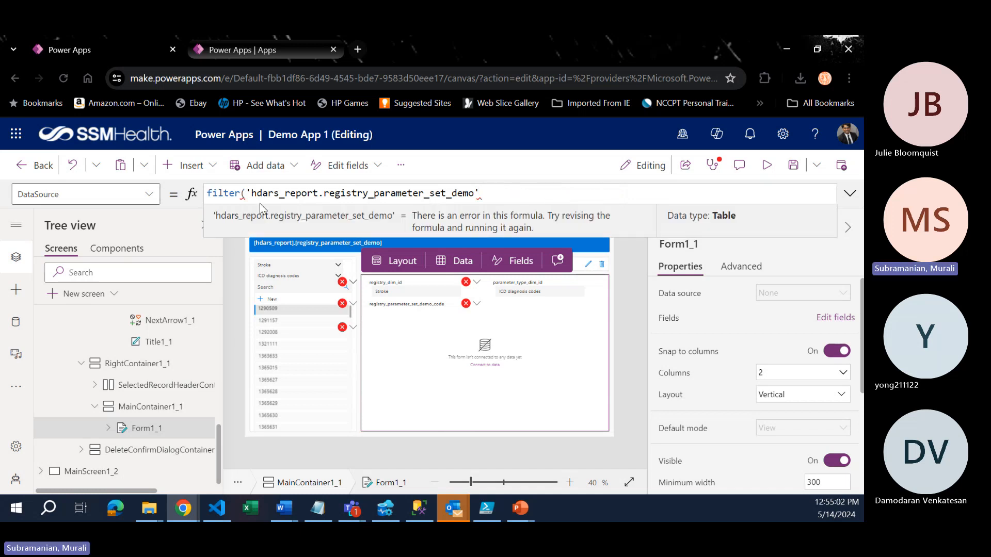
{"action": "key", "text": "BackSpace"}
{"action": "key", "text": "BackSpace"}
{"action": "key", "text": "BackSpace"}
{"action": "key", "text": "BackSpace"}
{"action": "key", "text": "BackSpace"}
{"action": "key", "text": "BackSpace"}
{"action": "key", "text": "BackSpace"}
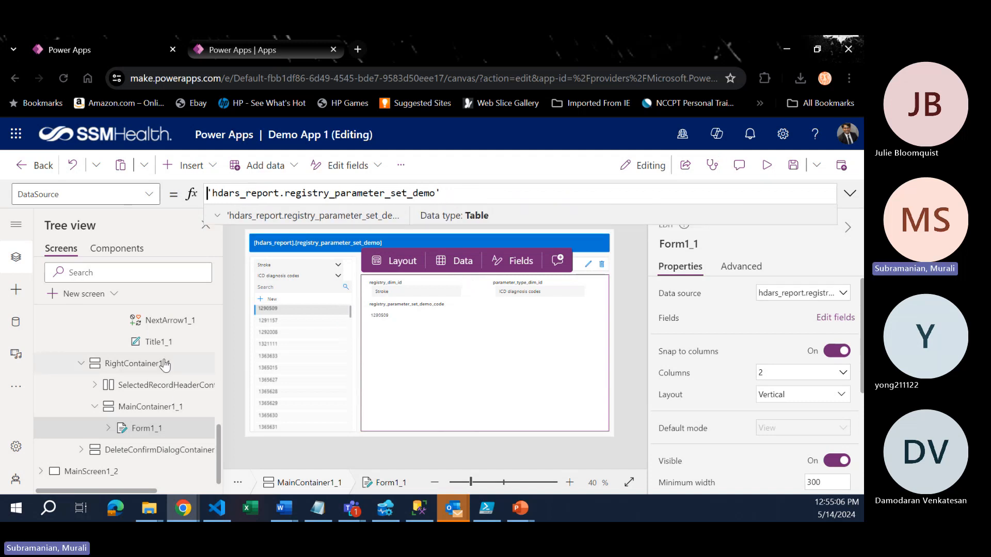
- Show the Width formula of the Title1_1 label in RecordsGallery1_1
{"action": "left_click", "coordinate": [166, 341]}
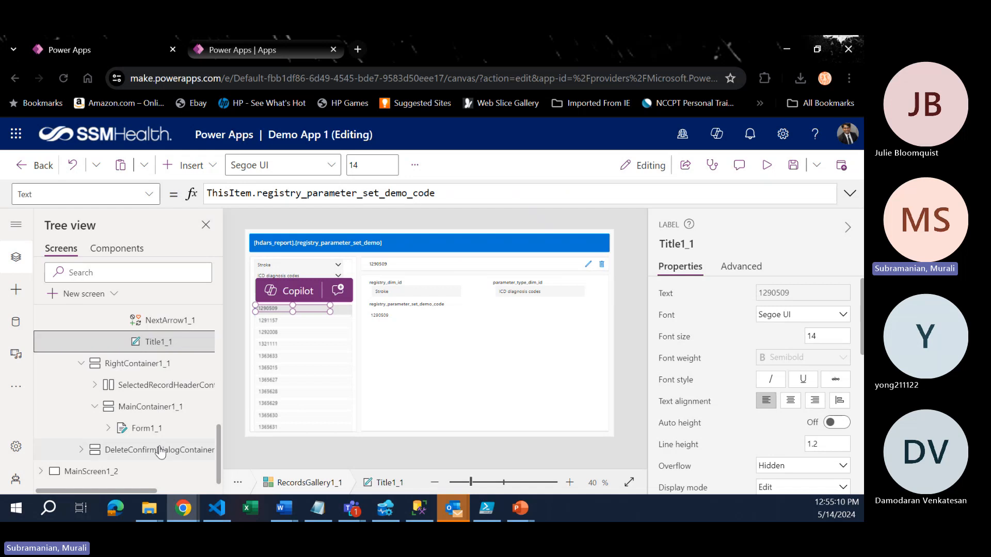
{"action": "scroll", "coordinate": [173, 415], "scroll_direction": "up", "scroll_amount": 3}
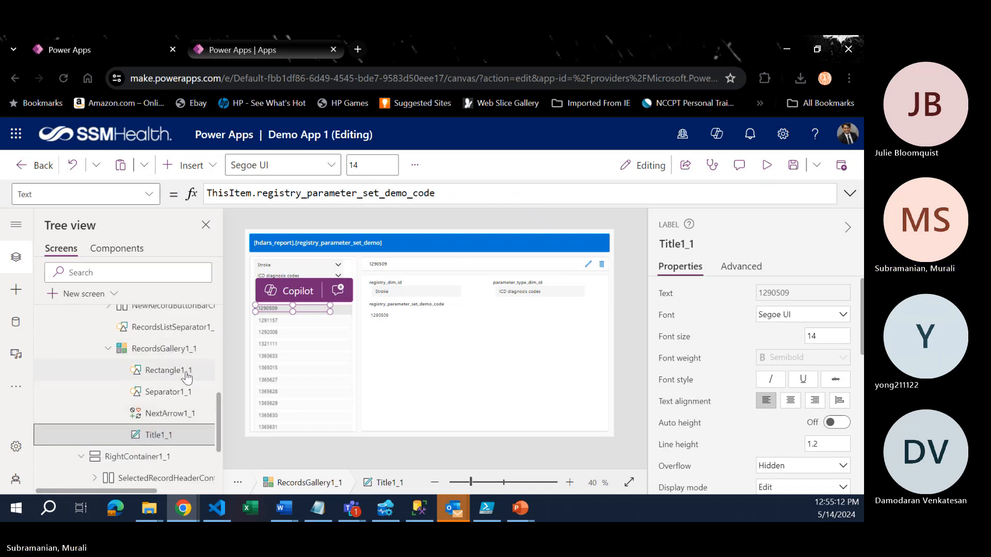
{"action": "left_click", "coordinate": [152, 196]}
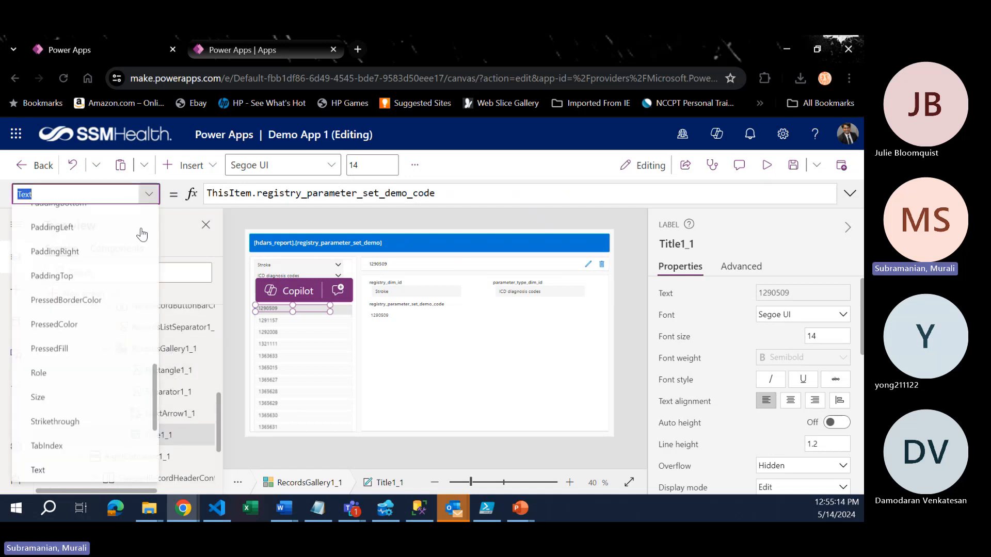
{"action": "scroll", "coordinate": [93, 351], "scroll_direction": "down", "scroll_amount": 6}
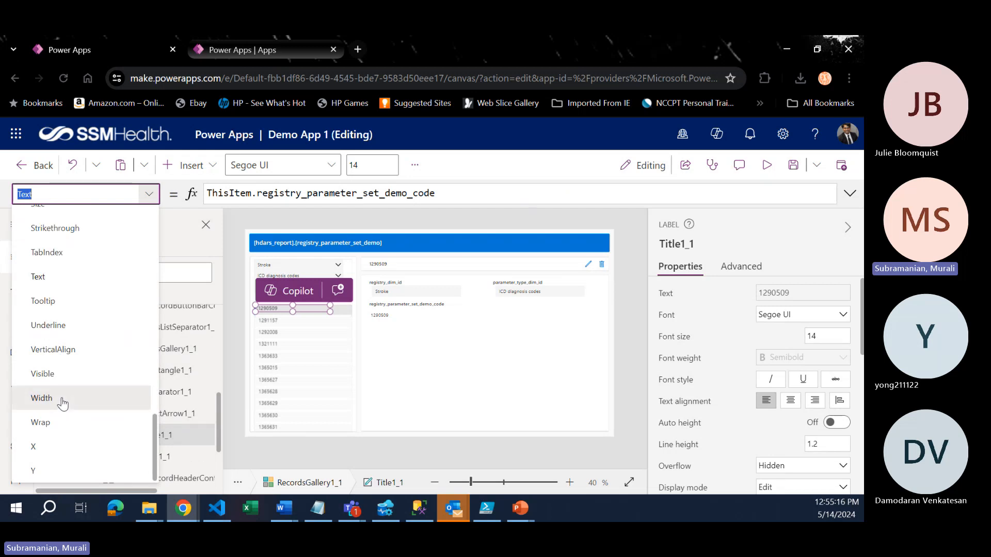
{"action": "left_click", "coordinate": [62, 402]}
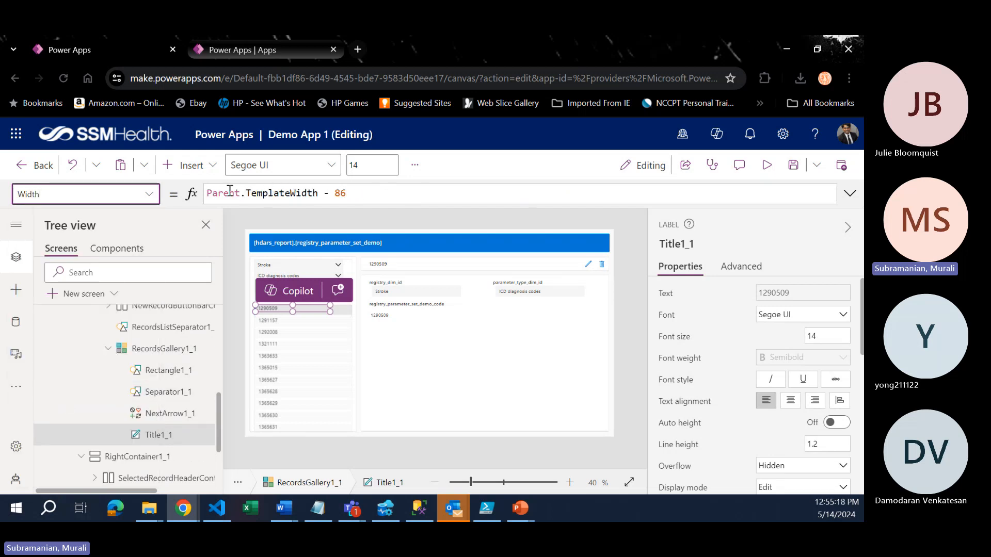
- Try replacing Parent with record in Title1_1's Width formula, and undo the change
{"action": "left_click", "coordinate": [212, 194]}
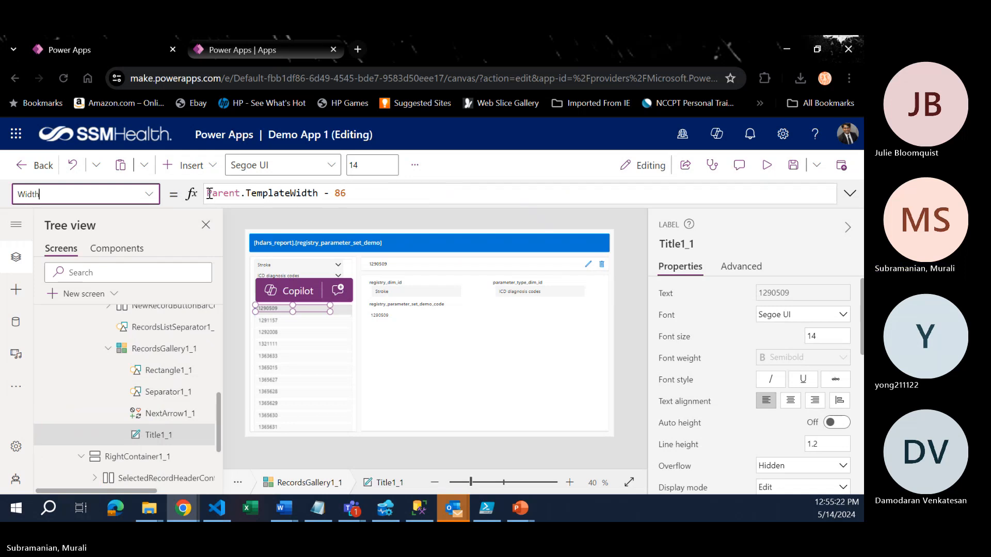
{"action": "left_click_drag", "start_coordinate": [209, 193], "coordinate": [242, 193]}
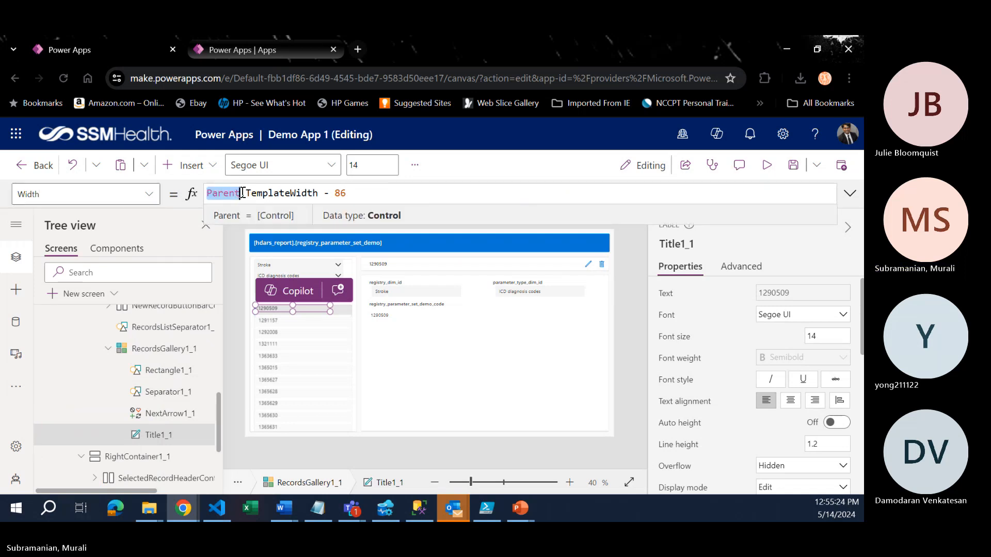
{"action": "type", "text": "recor"}
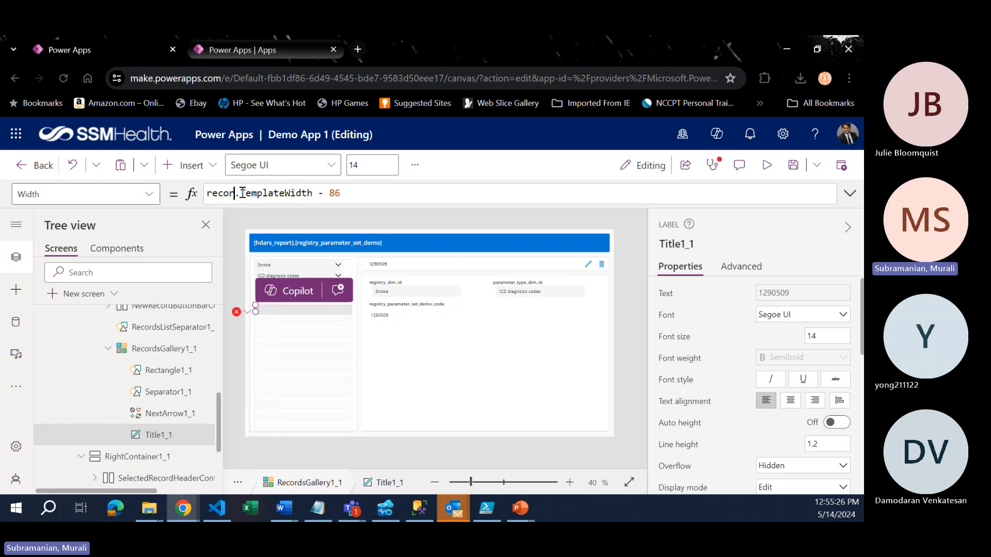
{"action": "key", "text": "BackSpace"}
{"action": "key", "text": "BackSpace"}
{"action": "key", "text": "BackSpace"}
{"action": "key", "text": "BackSpace"}
{"action": "key", "text": "BackSpace"}
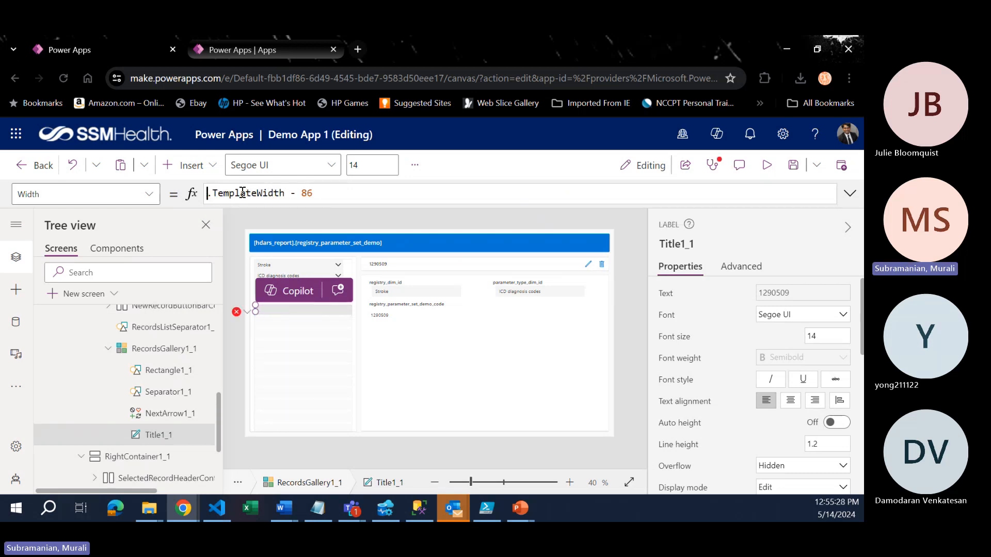
{"action": "type", "text": "record"}
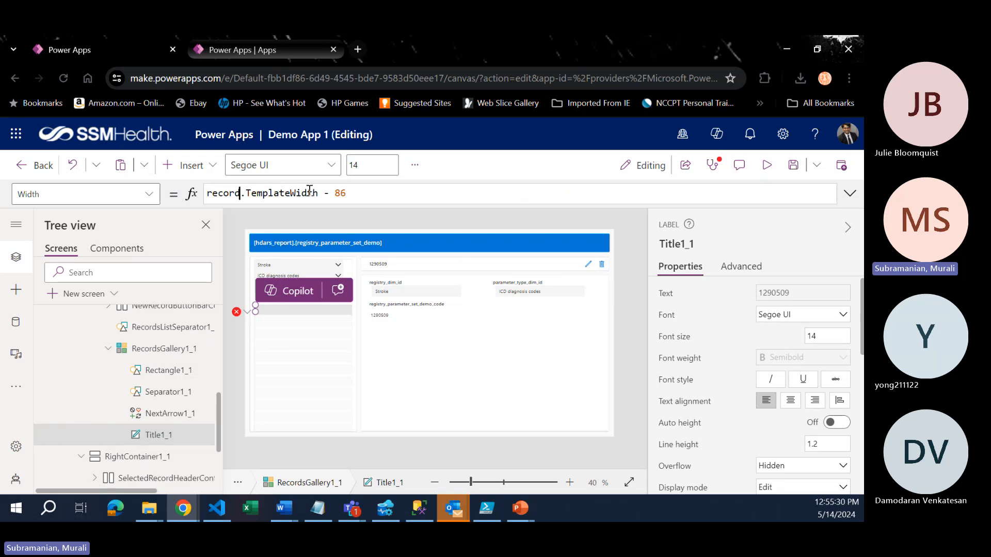
{"action": "key", "text": "ctrl+z"}
{"action": "key", "text": "ctrl+z"}
{"action": "key", "text": "ctrl+z"}
{"action": "left_click", "coordinate": [331, 192]}
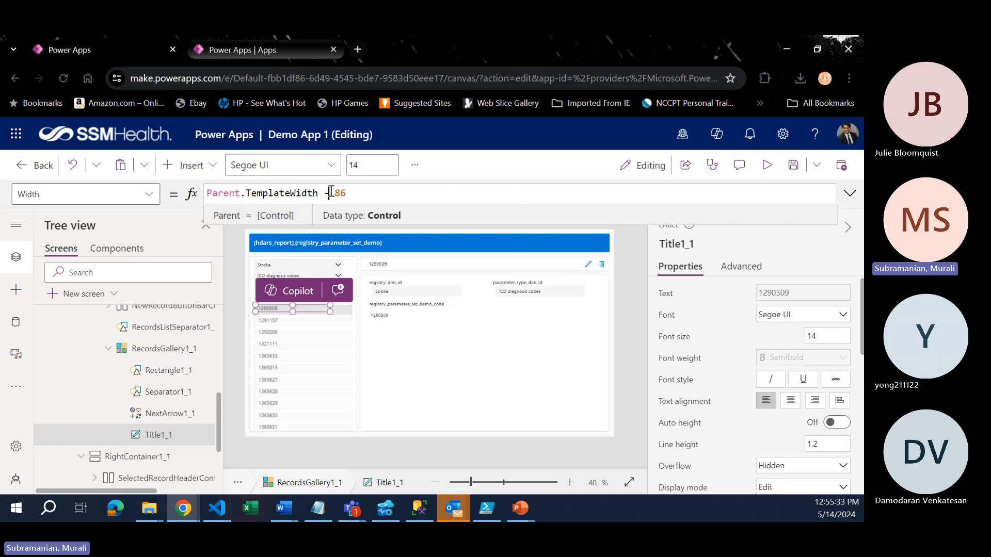
{"action": "double_click", "coordinate": [363, 193]}
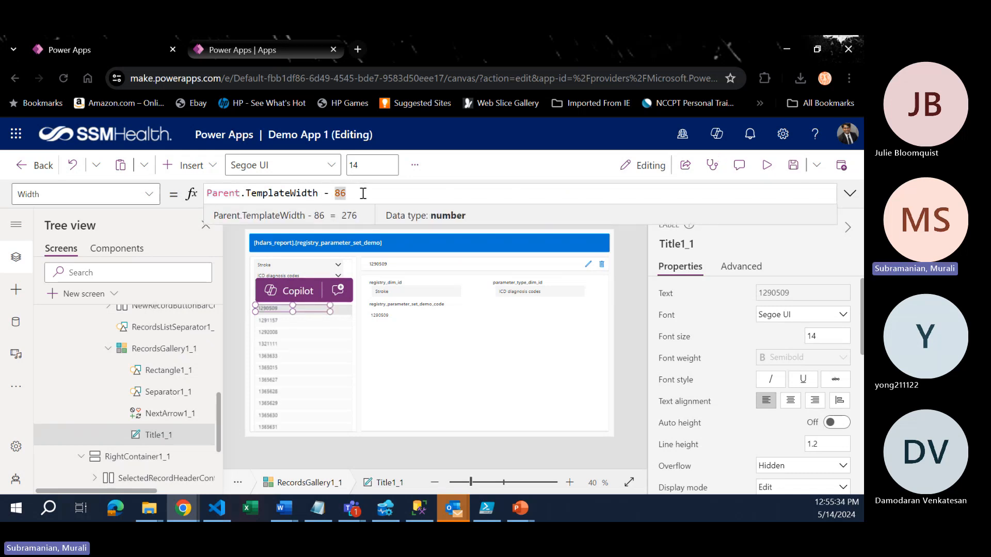
- Replace Parent with record in the Select function of NextArrow1_1's OnSelect formula
{"action": "left_click", "coordinate": [163, 412]}
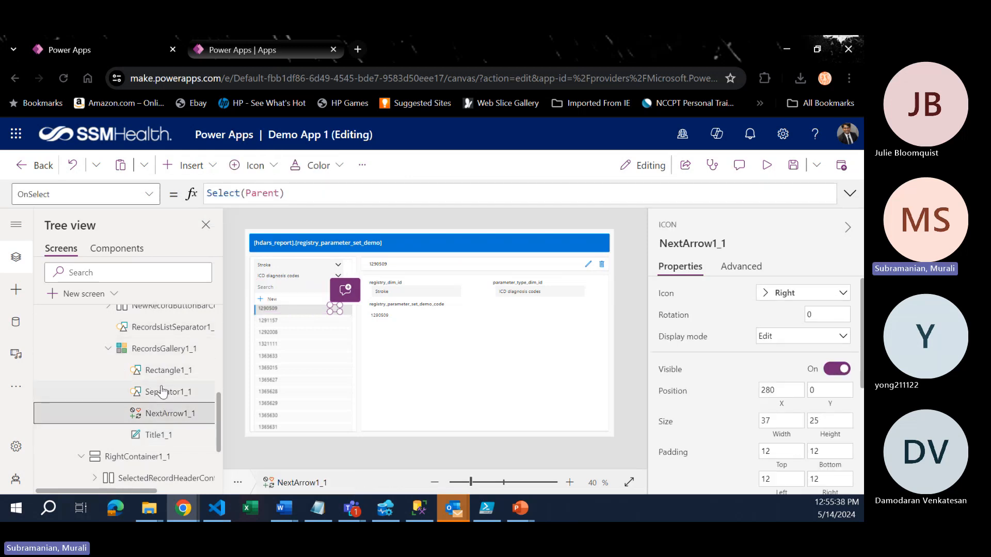
{"action": "double_click", "coordinate": [271, 192]}
{"action": "key", "text": "BackSpace"}
{"action": "type", "text": "red"}
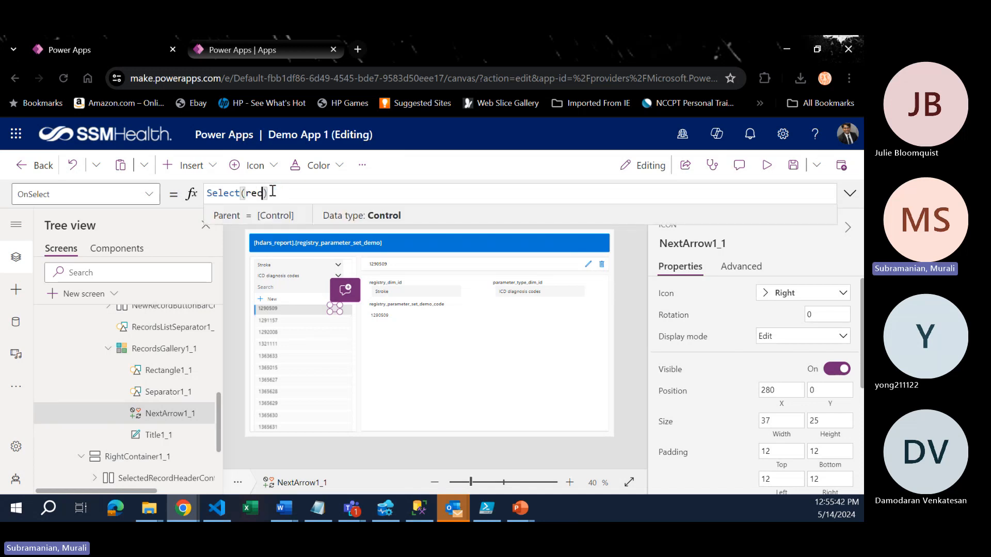
{"action": "type", "text": "ord"}
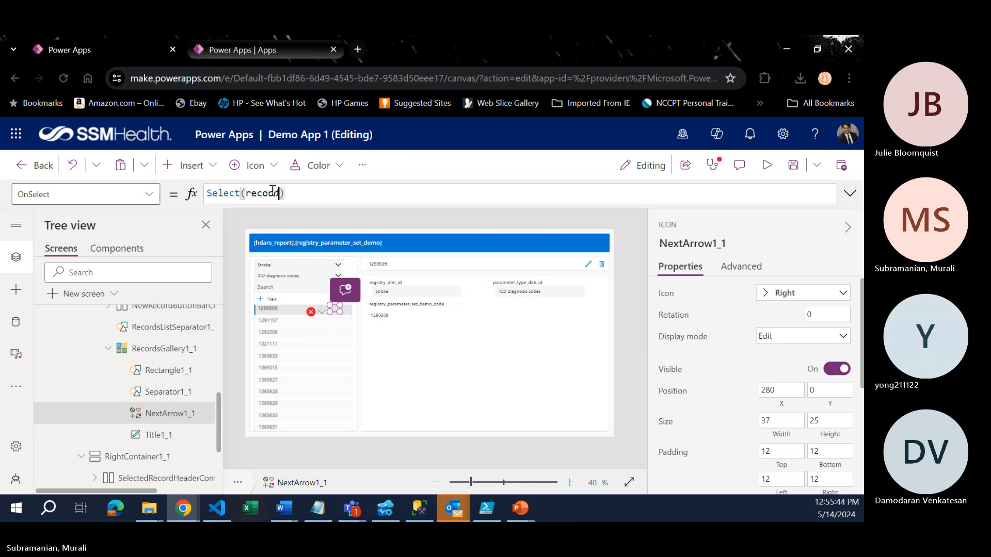
{"action": "type", "text": "s"}
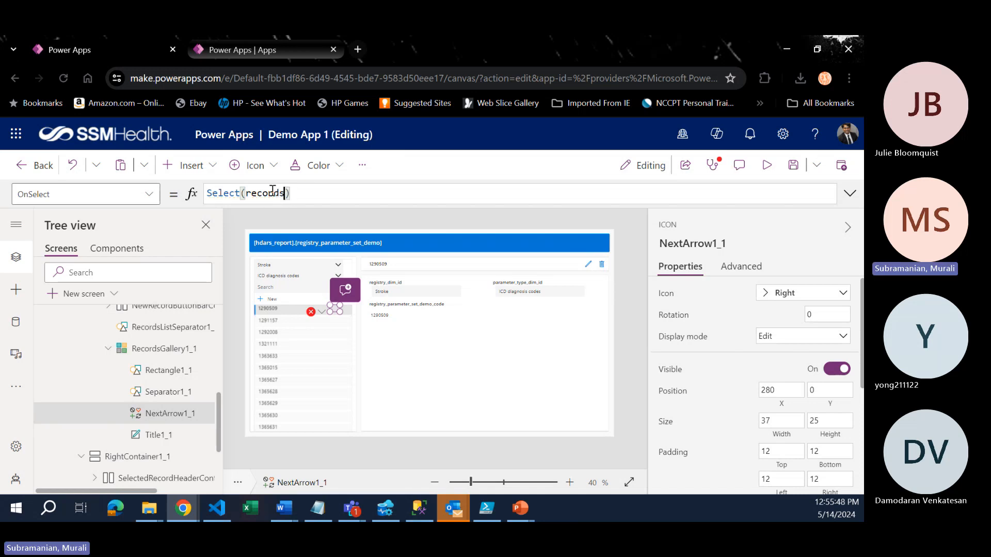
{"action": "double_click", "coordinate": [273, 192]}
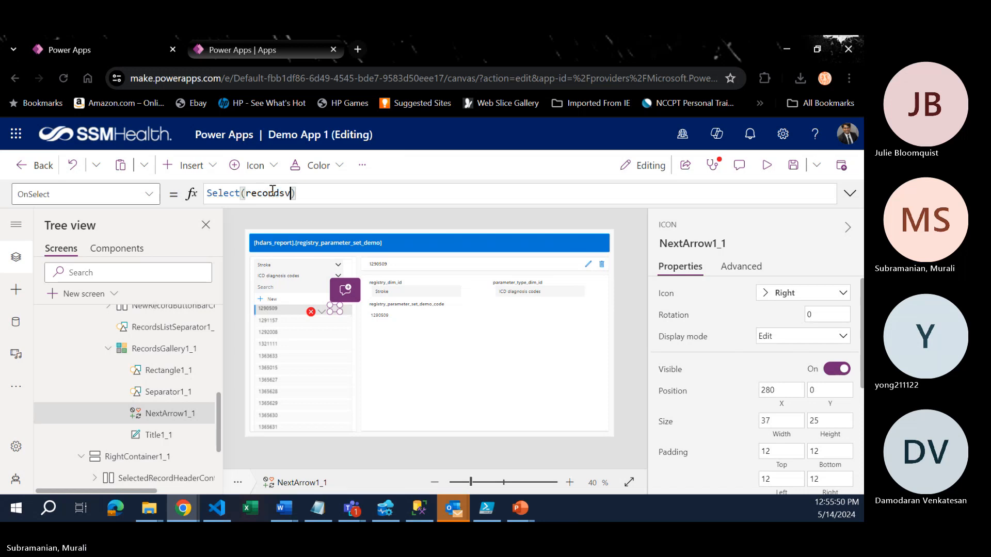
{"action": "type", "text": "record"}
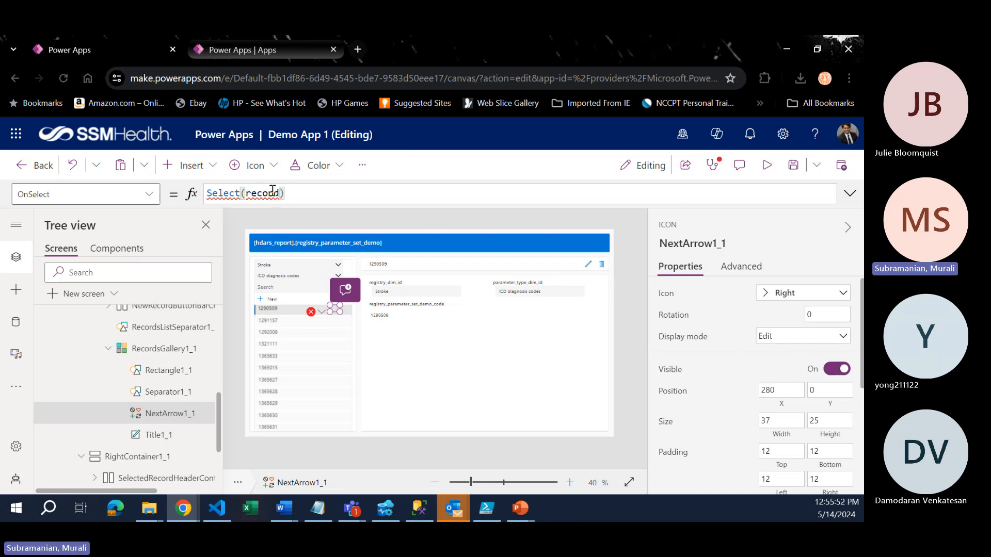
- Undo the last edits to the OnSelect formula of NextArrow1_1, restoring Select(Parent)
{"action": "key", "text": "ctrl+z"}
{"action": "key", "text": "ctrl+z"}
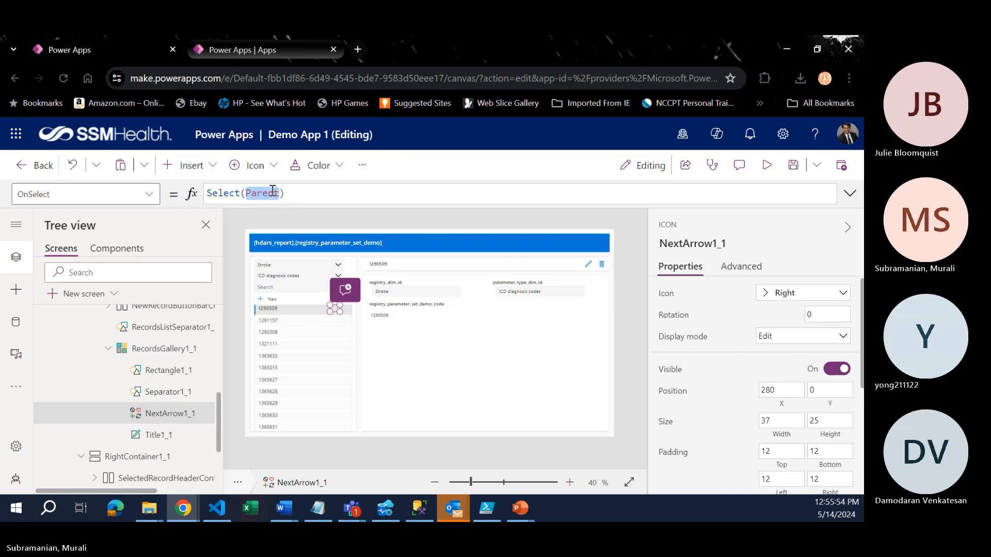
{"action": "left_click", "coordinate": [319, 192]}
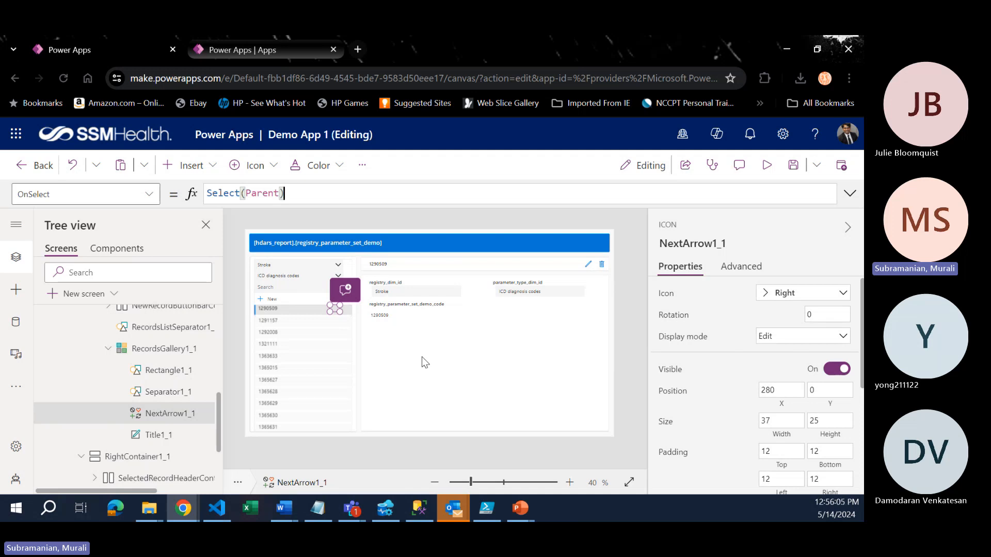
- Show the full Items formula of RecordsGallery1_1 in the expanded formula editor
{"action": "left_click", "coordinate": [163, 349]}
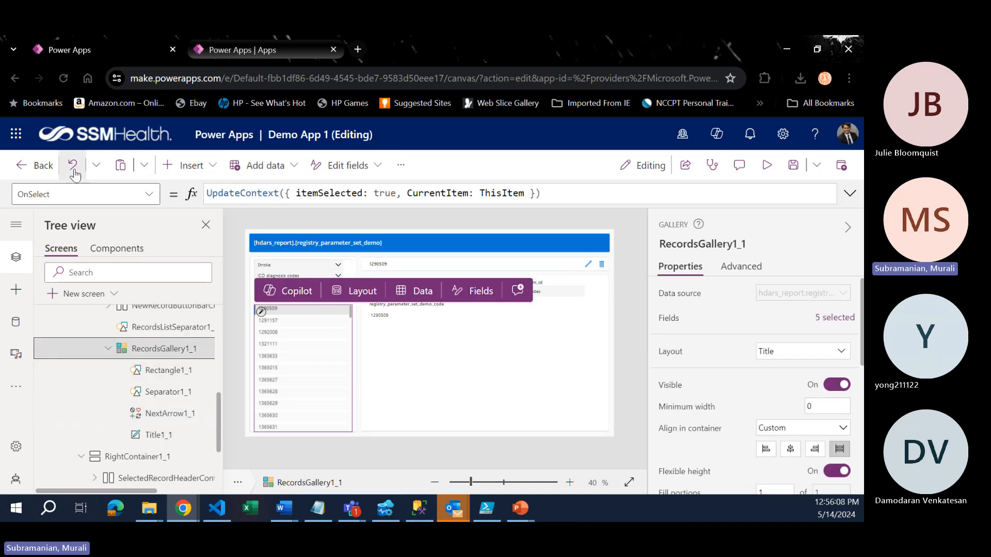
{"action": "left_click", "coordinate": [149, 200]}
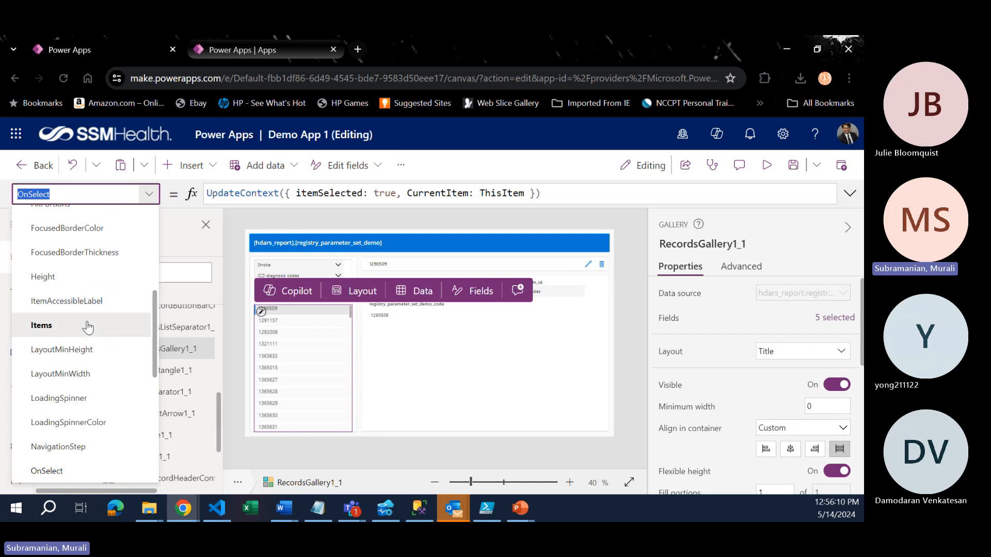
{"action": "left_click", "coordinate": [36, 325]}
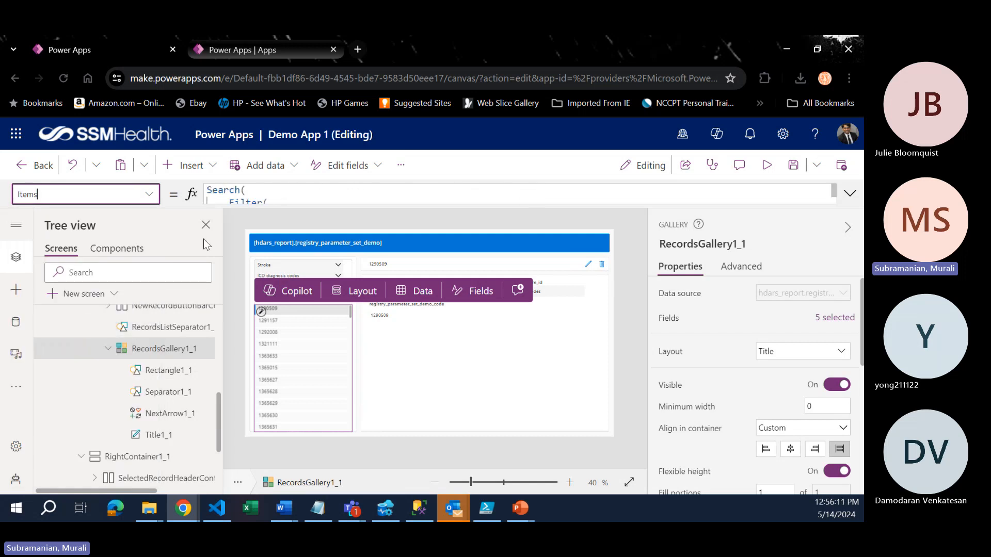
{"action": "left_click", "coordinate": [849, 193]}
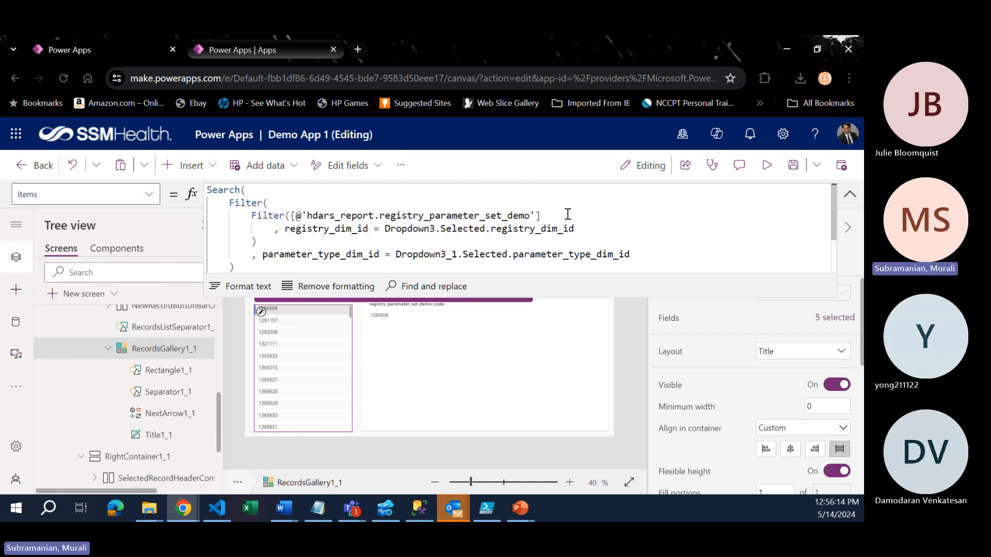
- Try commenting out the table reference in the gallery's inner Filter and entering registry_parameter as its source
{"action": "left_click", "coordinate": [293, 214]}
{"action": "type", "text": "//[@'hda"}
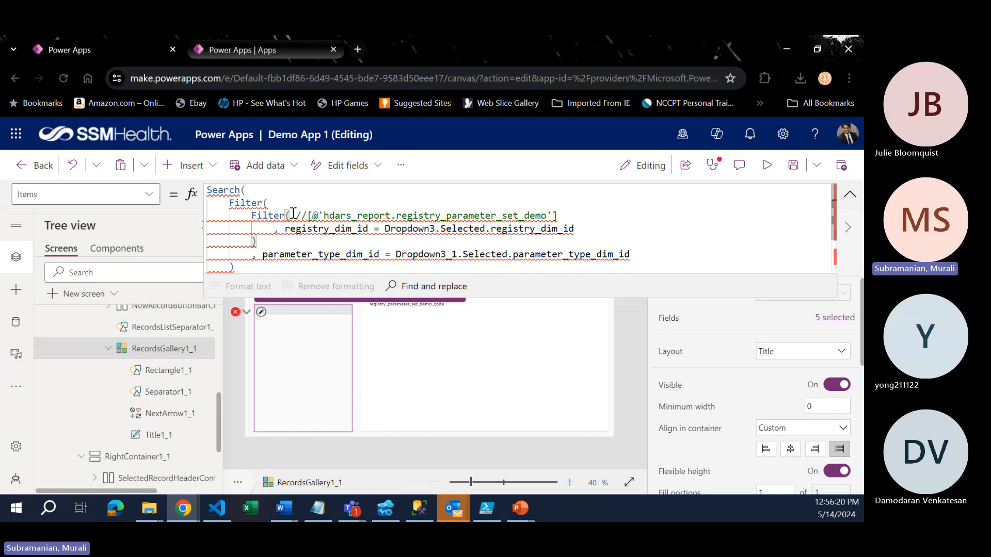
{"action": "type", "text": "rs_report.registry"}
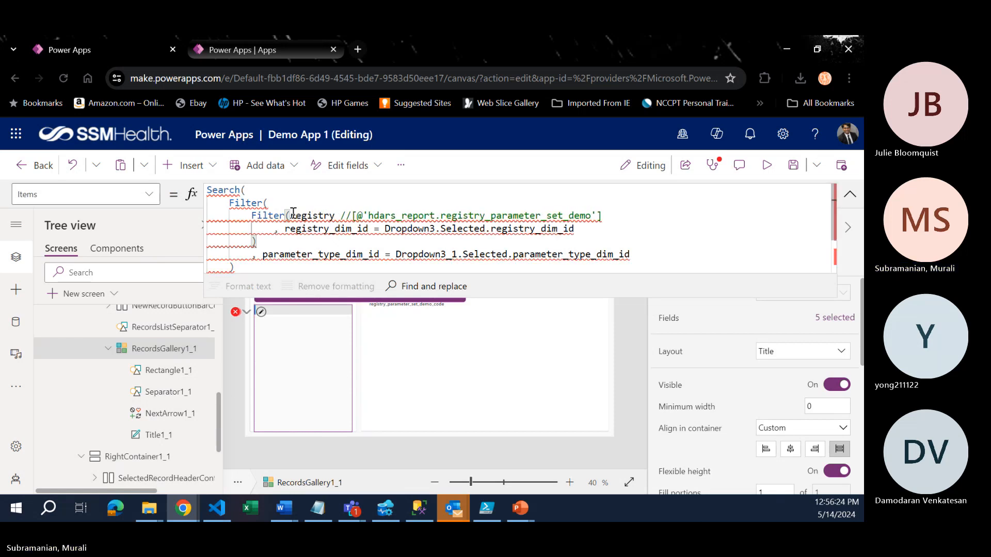
{"action": "type", "text": "_paramete"}
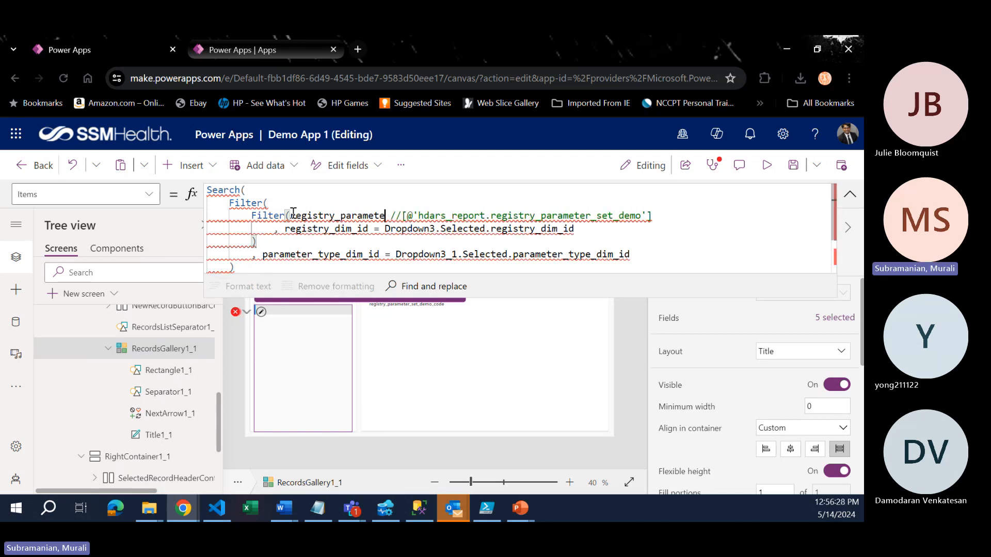
{"action": "type", "text": "r"}
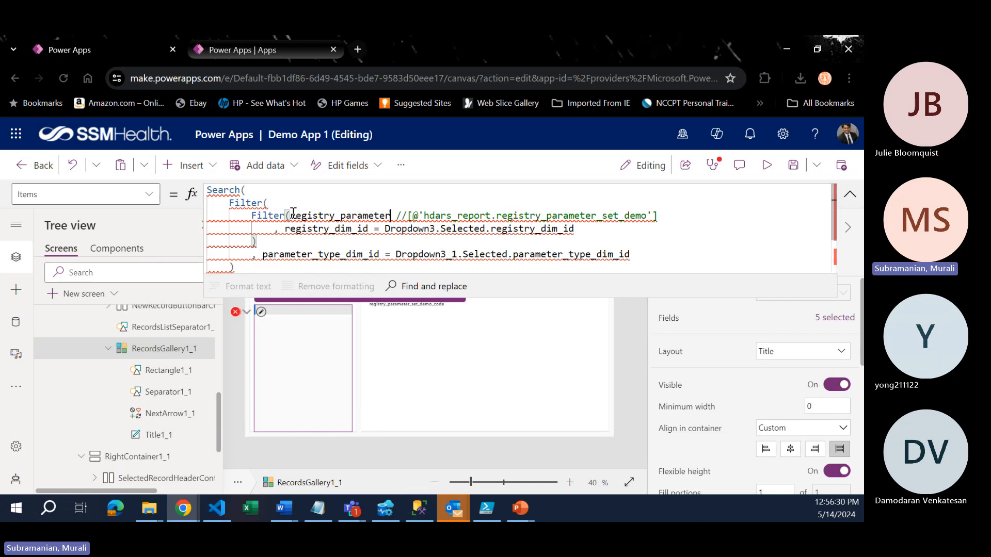
- Try hdars_rep as the inner Filter's source name, and remove the trial text and comment marker before the original table reference
{"action": "key", "text": "BackSpace"}
{"action": "key", "text": "BackSpace"}
{"action": "key", "text": "BackSpace"}
{"action": "key", "text": "BackSpace"}
{"action": "key", "text": "BackSpace"}
{"action": "key", "text": "BackSpace"}
{"action": "key", "text": "BackSpace"}
{"action": "key", "text": "BackSpace"}
{"action": "key", "text": "BackSpace"}
{"action": "key", "text": "BackSpace"}
{"action": "key", "text": "BackSpace"}
{"action": "key", "text": "BackSpace"}
{"action": "key", "text": "BackSpace"}
{"action": "key", "text": "BackSpace"}
{"action": "key", "text": "BackSpace"}
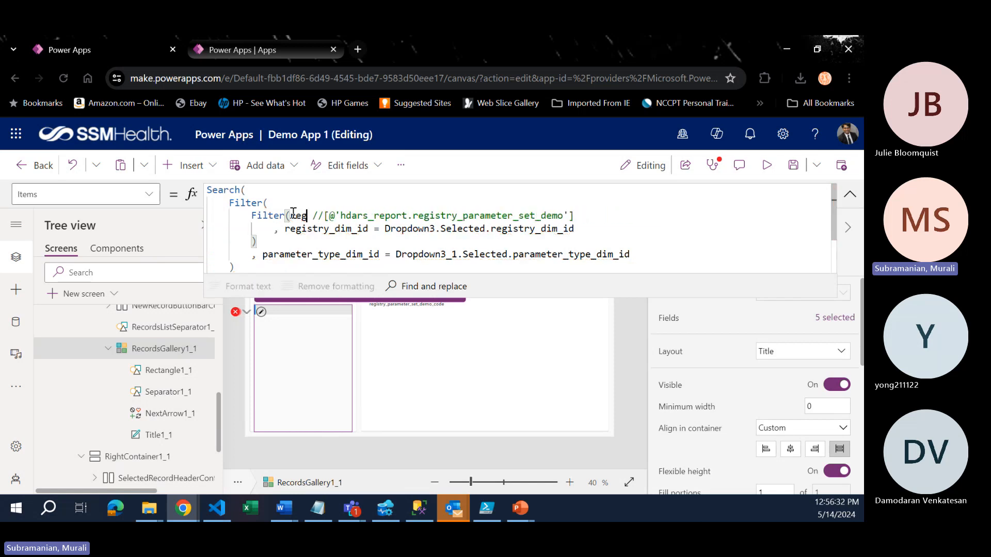
{"action": "key", "text": "BackSpace"}
{"action": "key", "text": "BackSpace"}
{"action": "key", "text": "BackSpace"}
{"action": "type", "text": "hdars"}
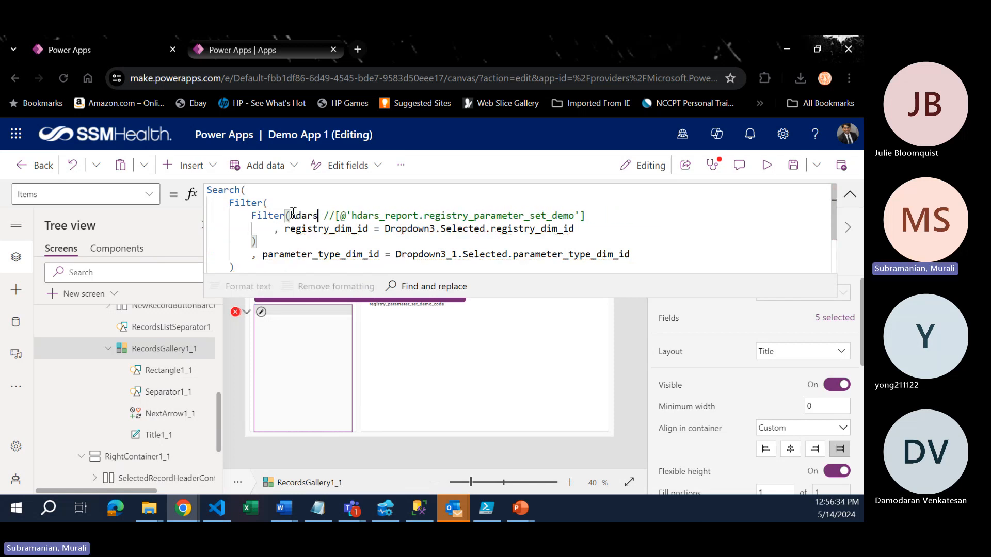
{"action": "type", "text": "_rep"}
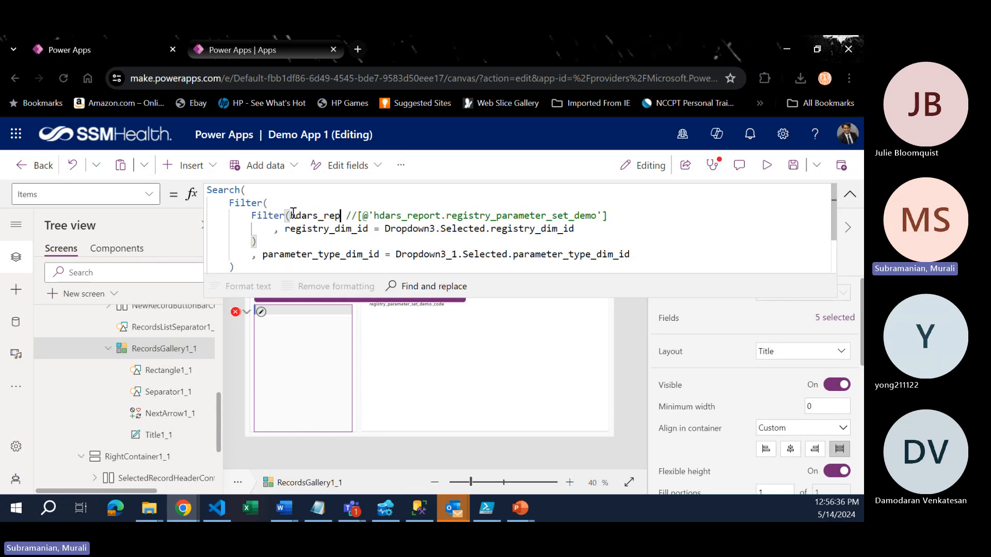
{"action": "key", "text": "BackSpace"}
{"action": "key", "text": "BackSpace"}
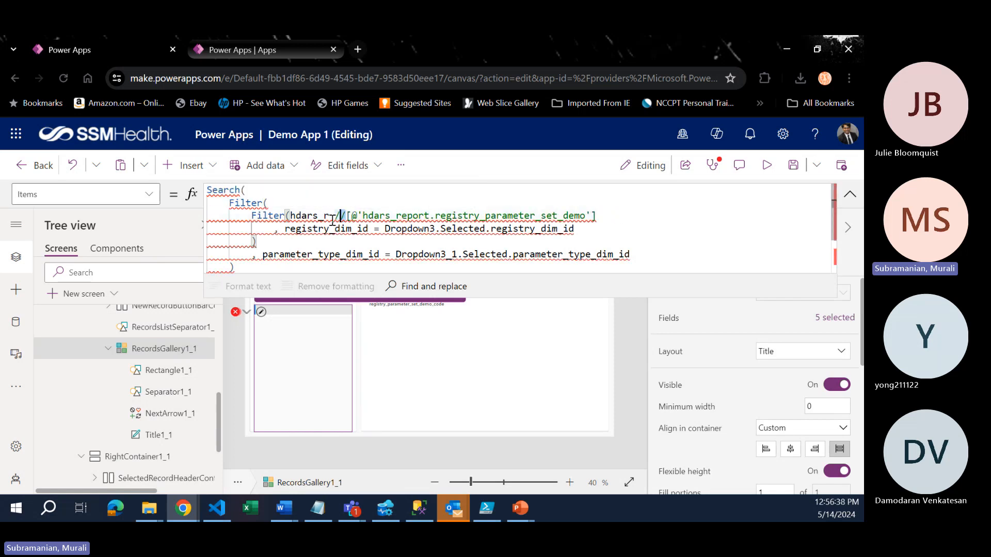
{"action": "left_click_drag", "start_coordinate": [345, 217], "coordinate": [291, 217]}
{"action": "key", "text": "BackSpace"}
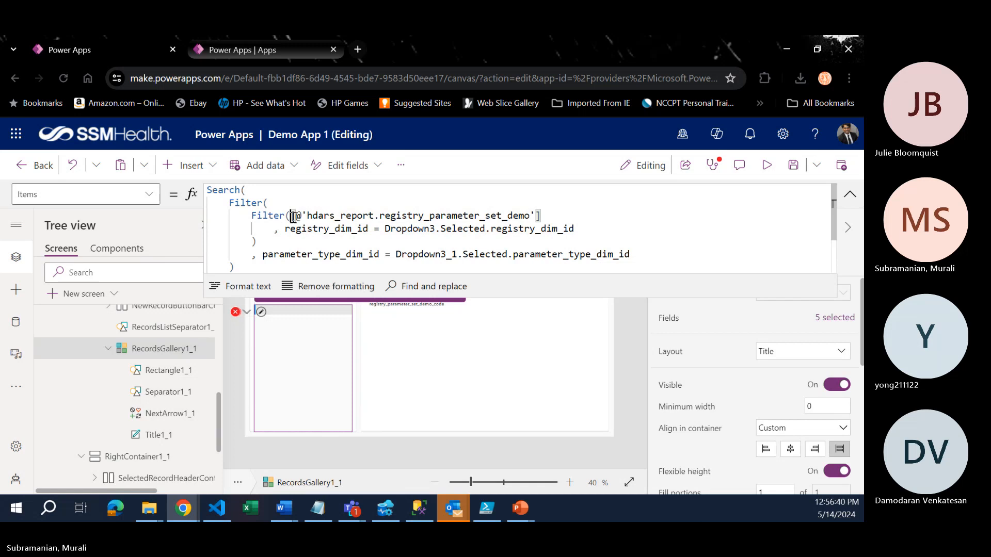
- Try retyping Form1_1's DataSource as hdars_report, and restore the original 'hdars_report.registry_parameter_set_demo' reference
{"action": "scroll", "coordinate": [164, 464], "scroll_direction": "down", "scroll_amount": 2}
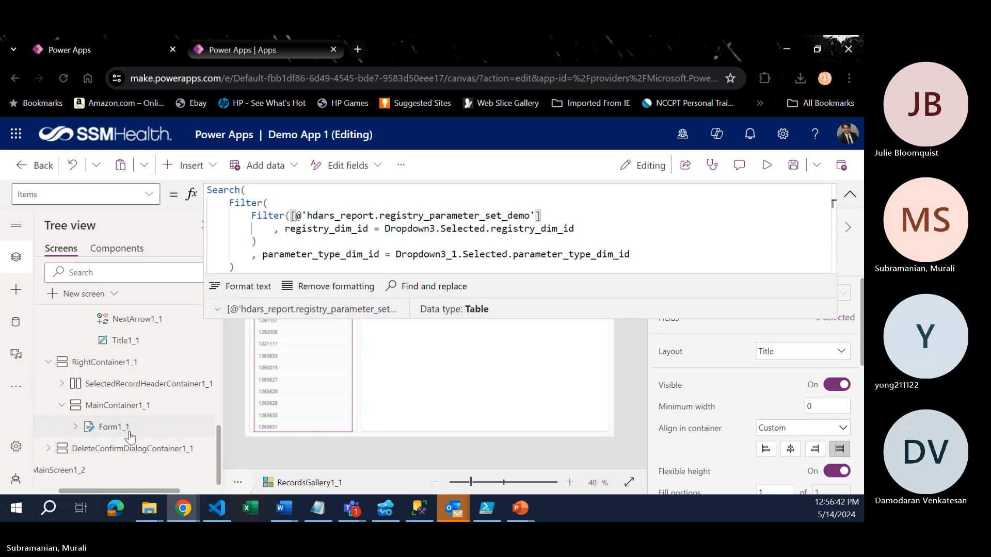
{"action": "left_click", "coordinate": [128, 433]}
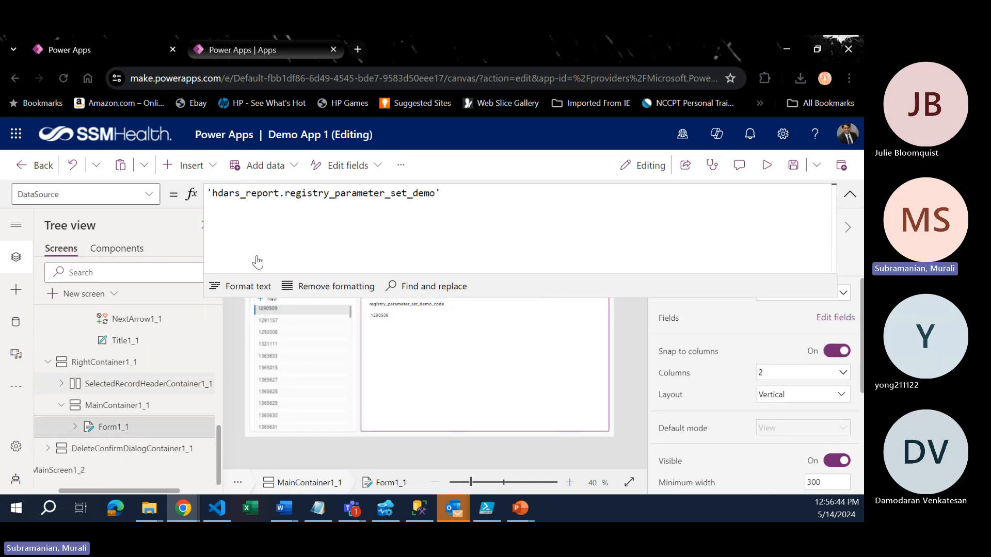
{"action": "left_click", "coordinate": [453, 193]}
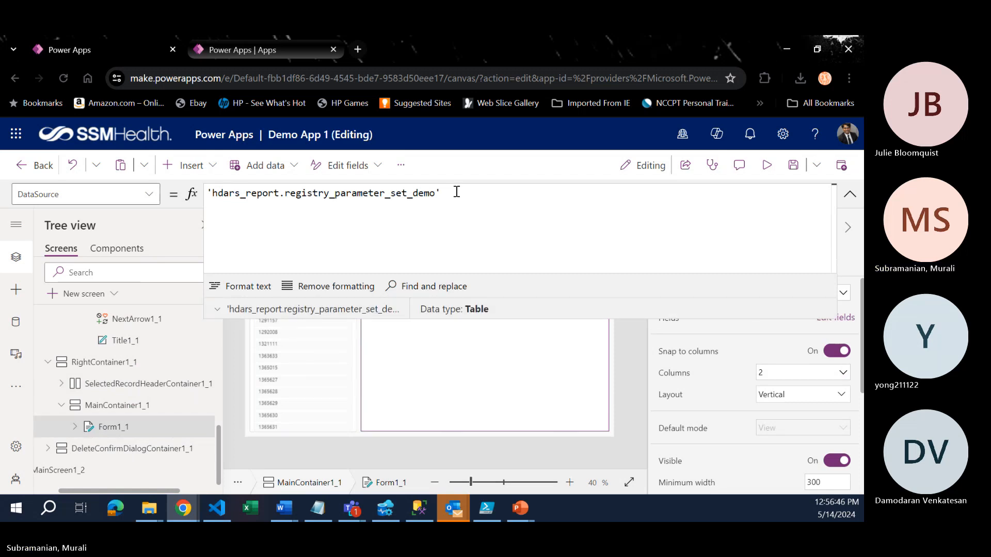
{"action": "left_click_drag", "start_coordinate": [279, 207], "coordinate": [205, 196]}
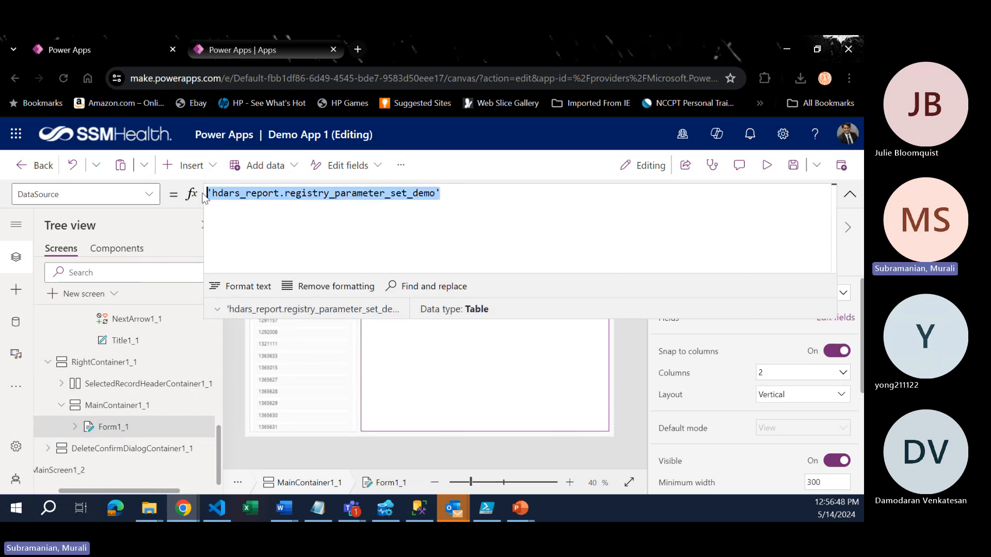
{"action": "type", "text": "hdar"}
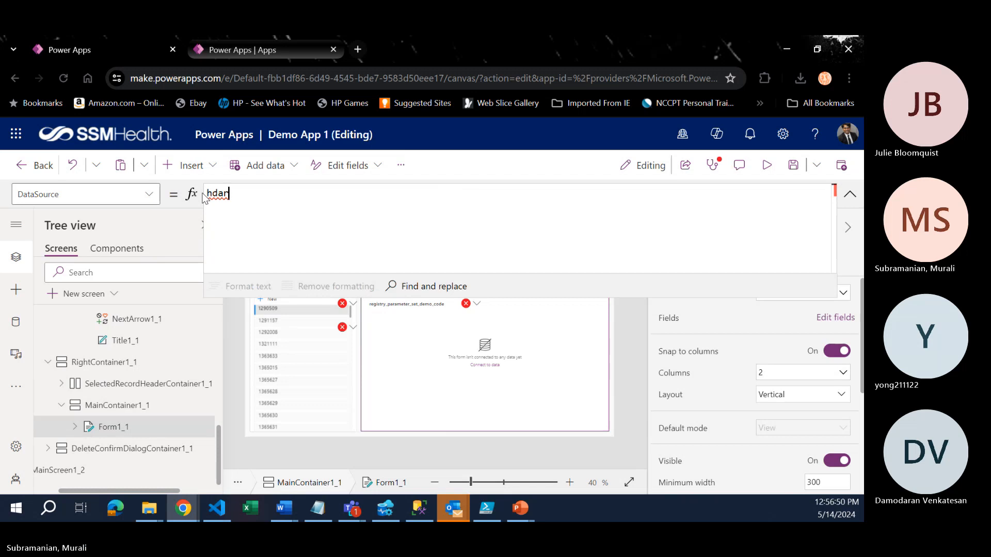
{"action": "type", "text": "s_"}
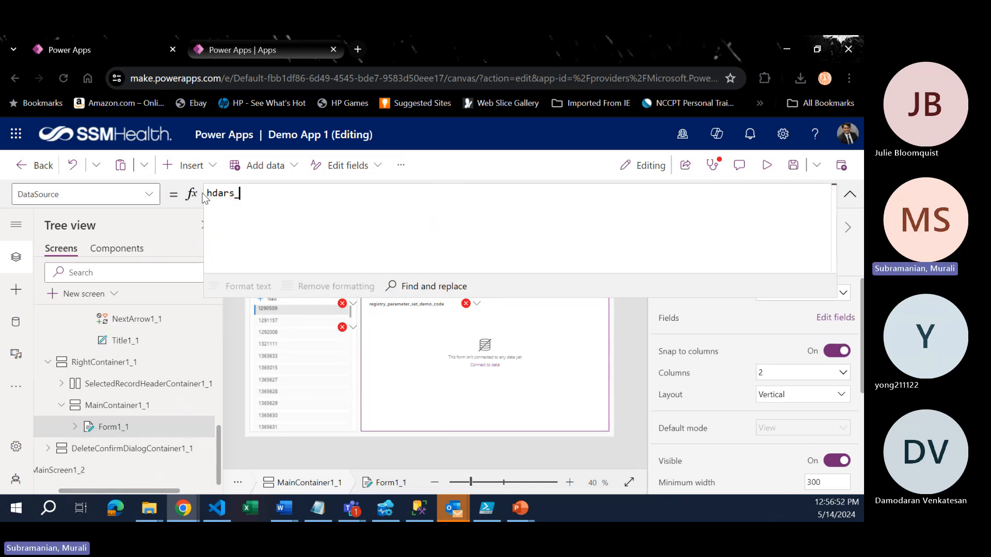
{"action": "type", "text": "report"}
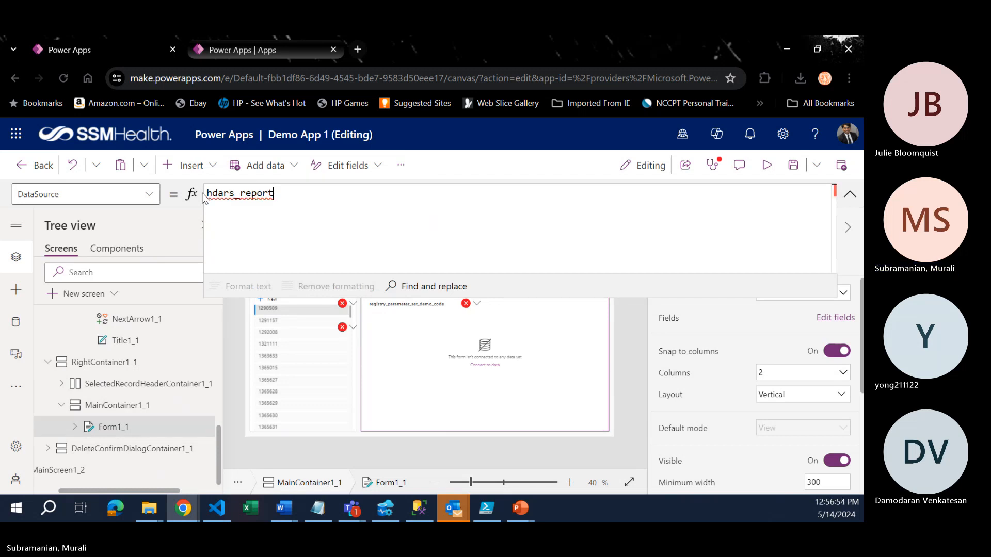
{"action": "key", "text": "BackSpace"}
{"action": "key", "text": "BackSpace"}
{"action": "key", "text": "BackSpace"}
{"action": "key", "text": "BackSpace"}
{"action": "key", "text": "BackSpace"}
{"action": "key", "text": "BackSpace"}
{"action": "key", "text": "BackSpace"}
{"action": "key", "text": "BackSpace"}
{"action": "type", "text": "s_report"}
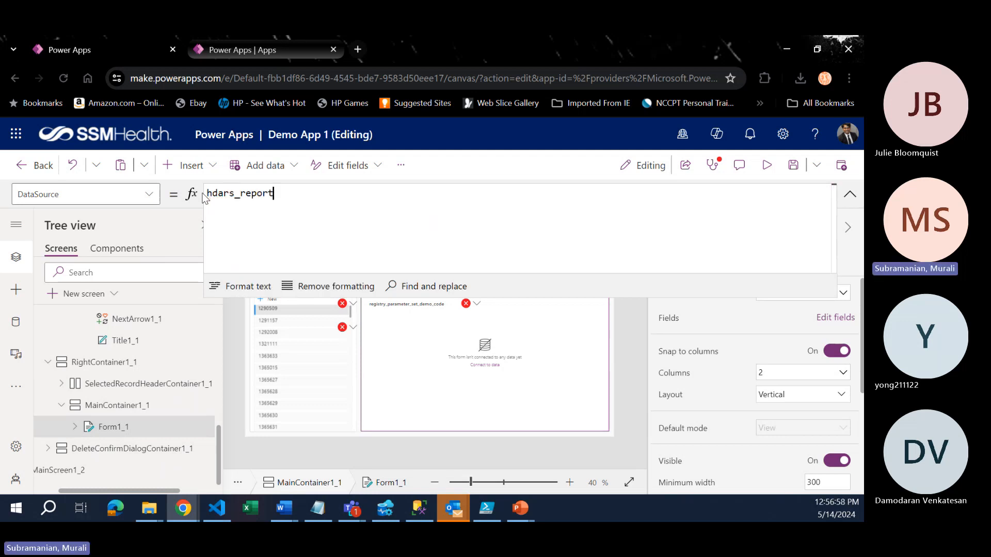
{"action": "key", "text": "Tab"}
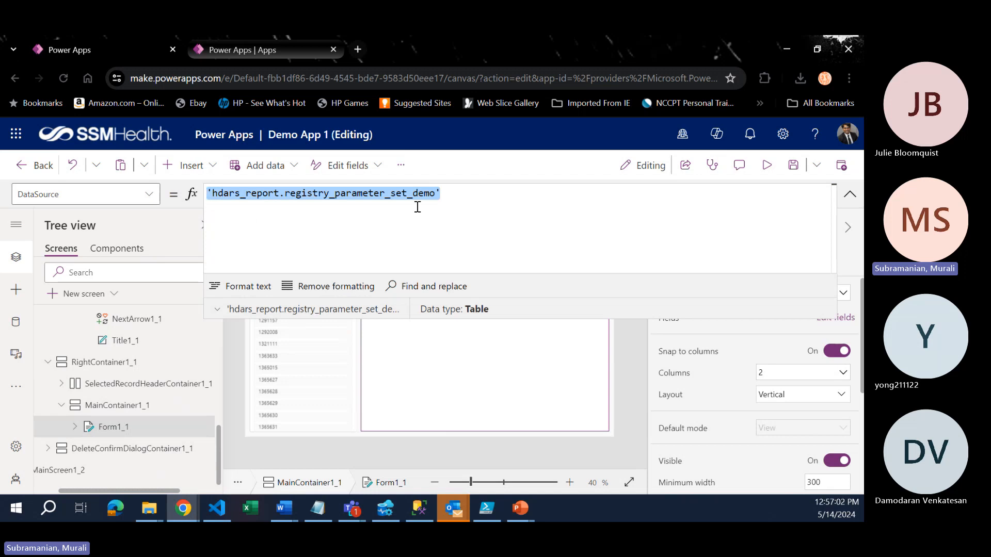
{"action": "left_click", "coordinate": [450, 201]}
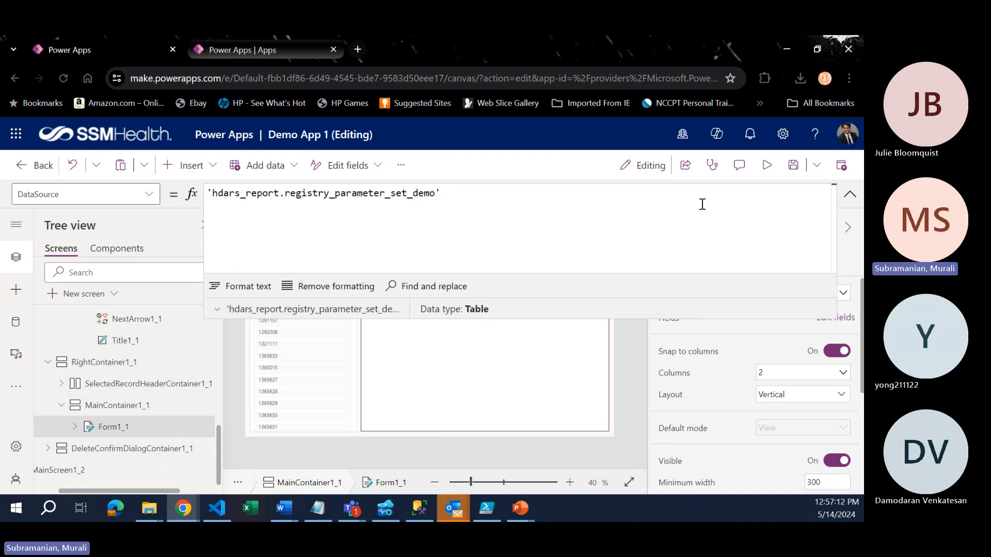
{"action": "left_click", "coordinate": [587, 376]}
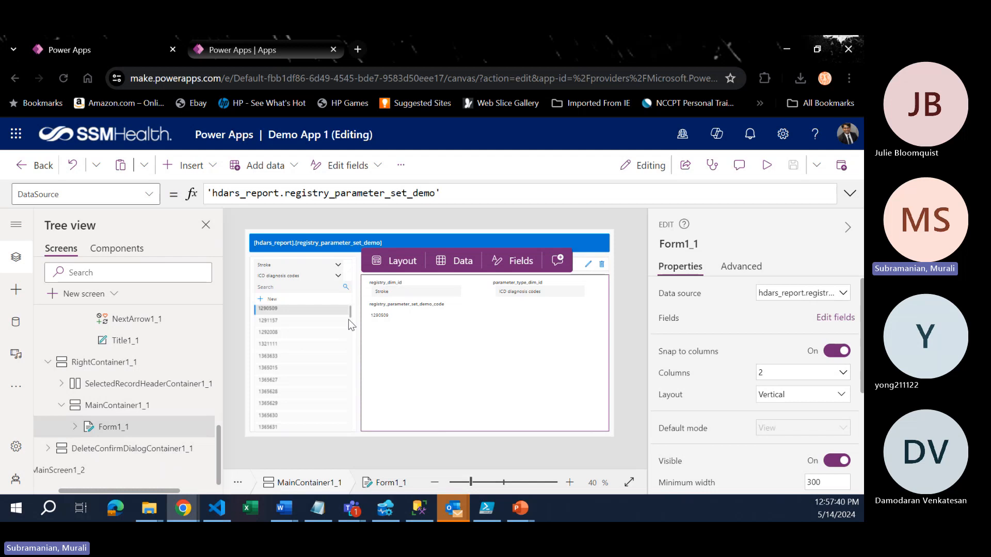
- Collapse RecordsGallery1_1 and expand Form1_1 in the screen hierarchy to examine the form's data cards
{"action": "scroll", "coordinate": [159, 351], "scroll_direction": "up", "scroll_amount": 3}
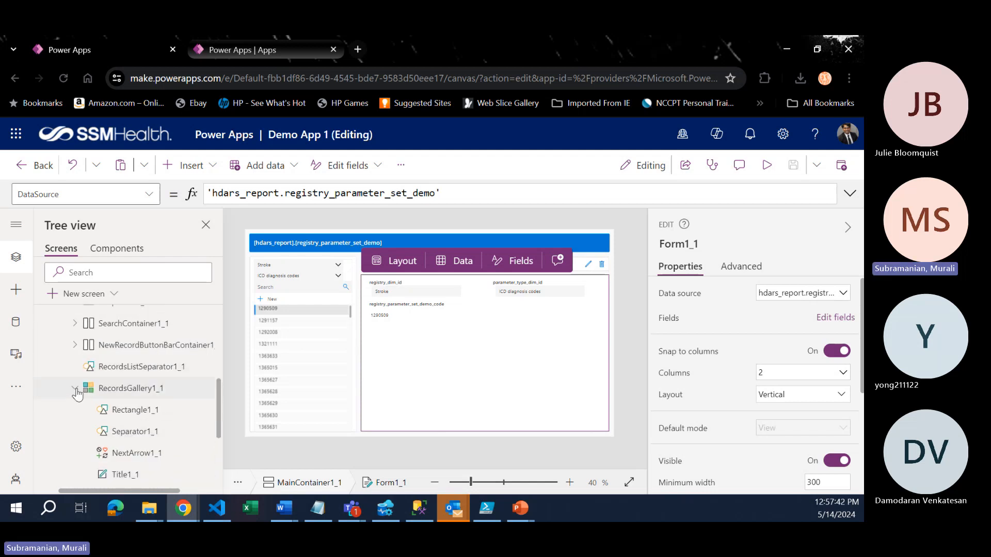
{"action": "left_click", "coordinate": [76, 388]}
{"action": "scroll", "coordinate": [77, 395], "scroll_direction": "up", "scroll_amount": 5}
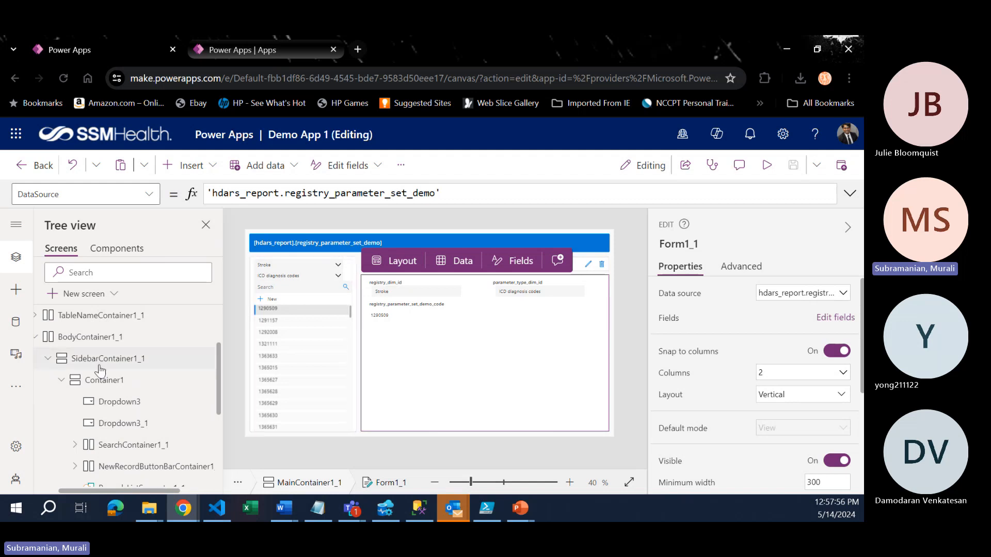
{"action": "scroll", "coordinate": [133, 380], "scroll_direction": "down", "scroll_amount": 2}
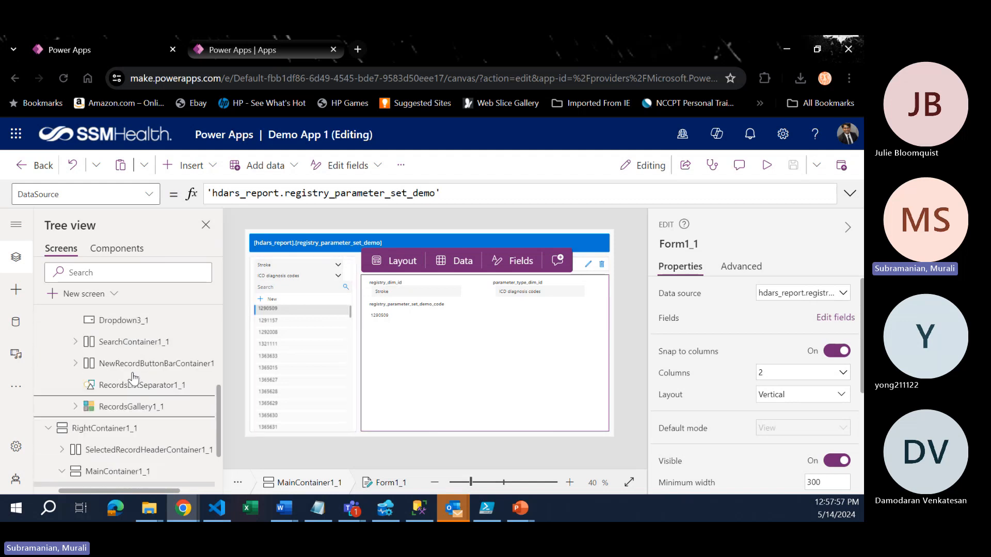
{"action": "left_click", "coordinate": [464, 340]}
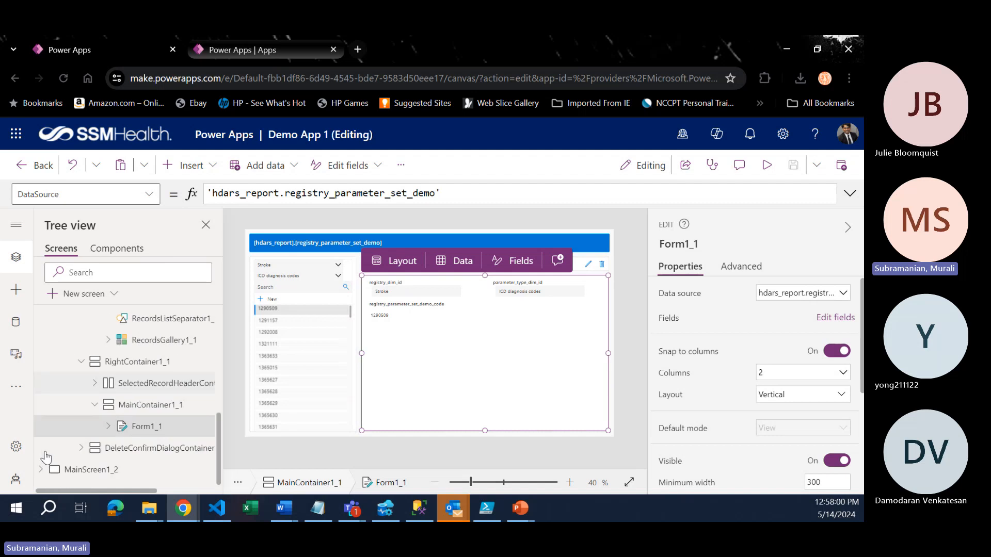
{"action": "left_click", "coordinate": [108, 427]}
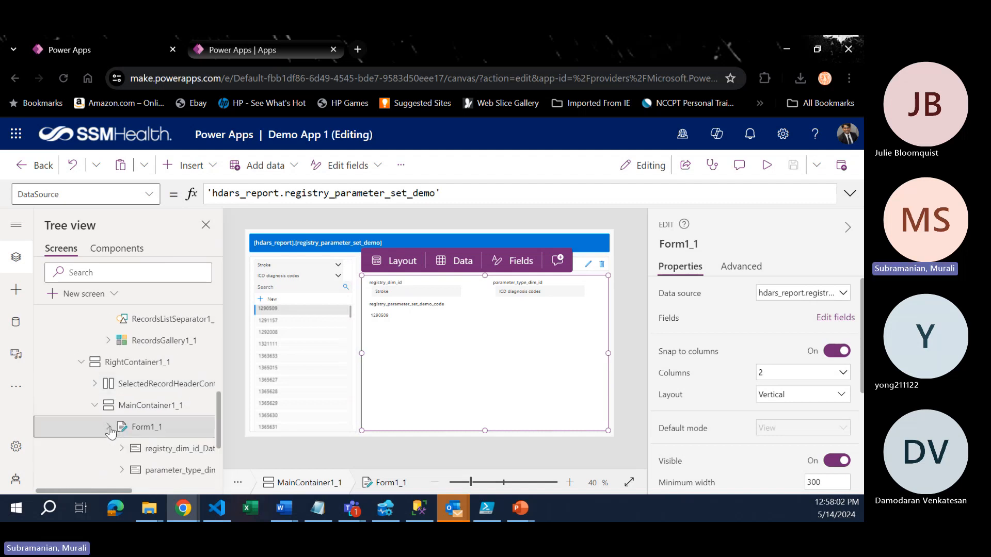
{"action": "scroll", "coordinate": [168, 385], "scroll_direction": "down", "scroll_amount": 2}
{"action": "scroll", "coordinate": [169, 385], "scroll_direction": "right", "scroll_amount": 1}
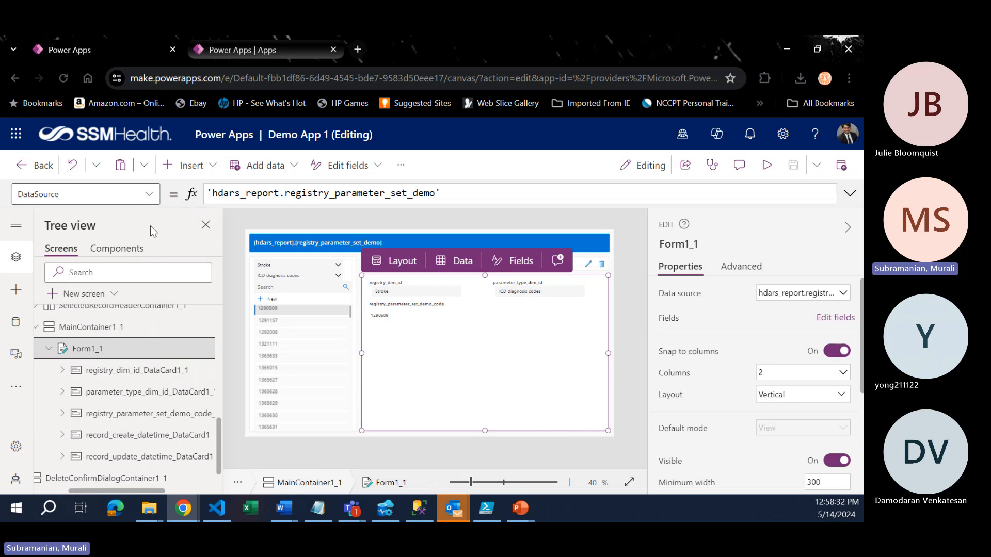
- Review Form1_1's available properties and examine its DataSource formula and data source setting
{"action": "left_click", "coordinate": [149, 196]}
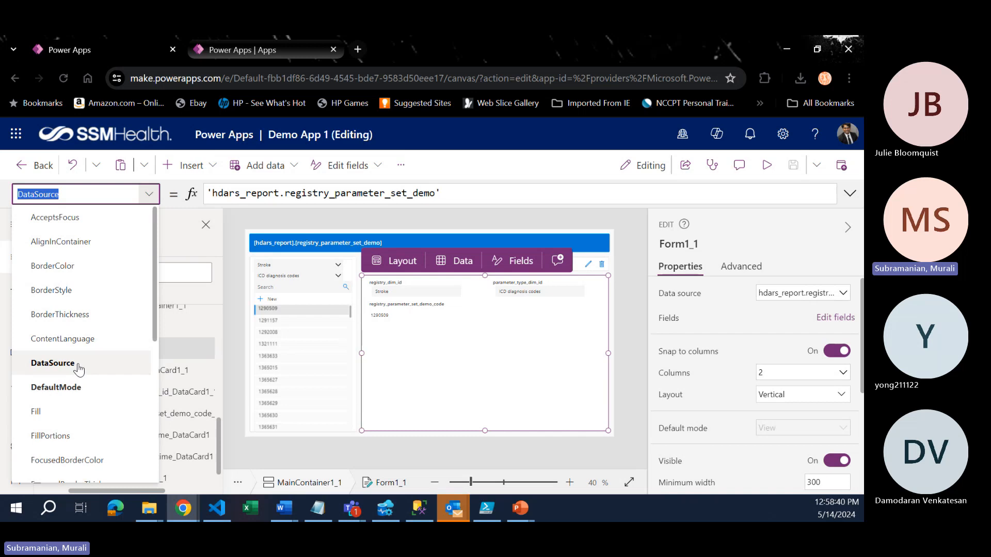
{"action": "left_click", "coordinate": [451, 191]}
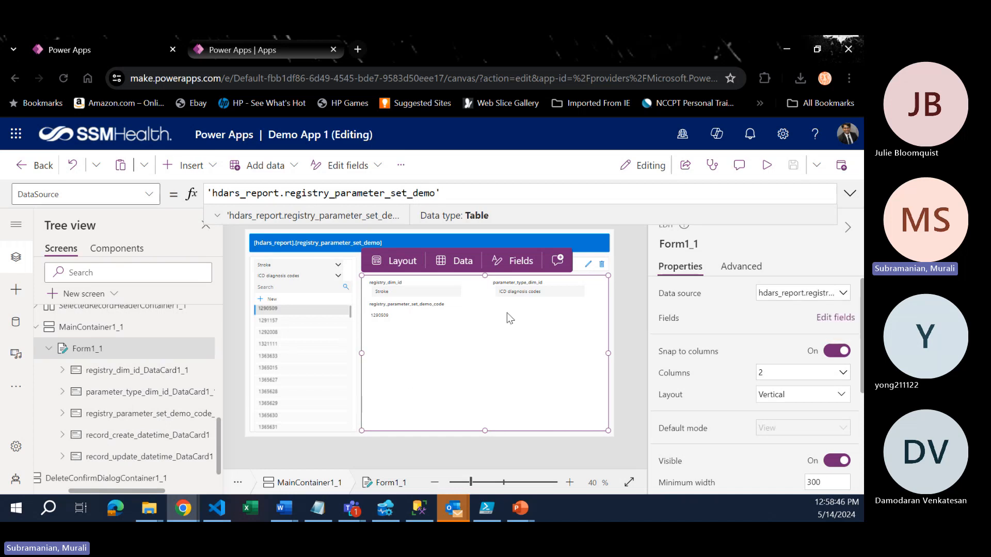
{"action": "left_click", "coordinate": [840, 294]}
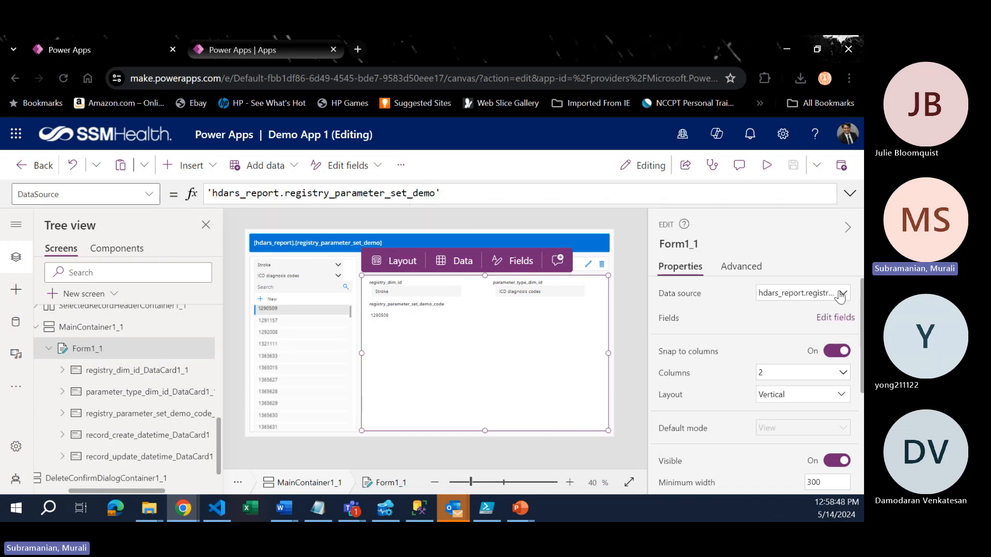
- Examine the list of data cards included in Form1_1's fields, and close the list
{"action": "left_click", "coordinate": [826, 255]}
{"action": "left_click", "coordinate": [832, 319]}
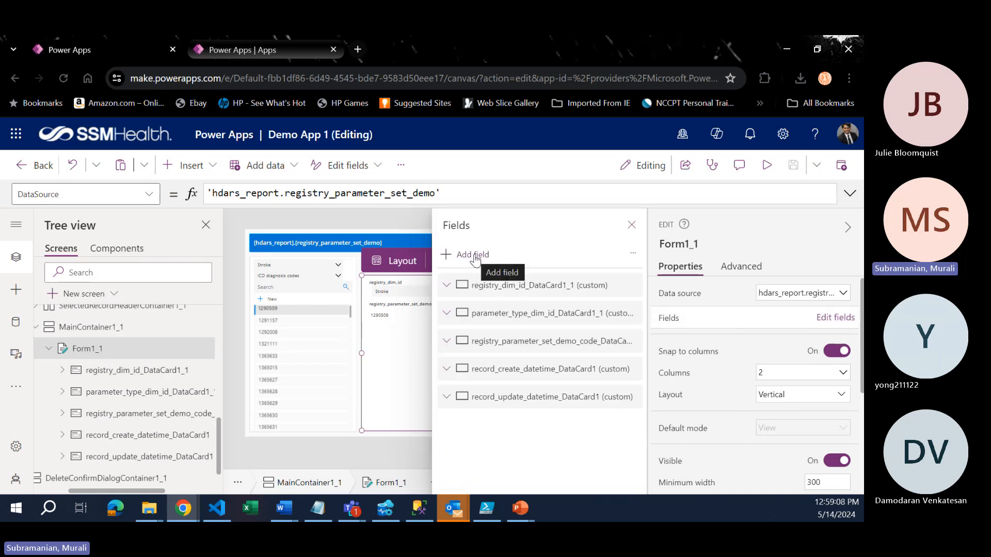
{"action": "left_click", "coordinate": [630, 227]}
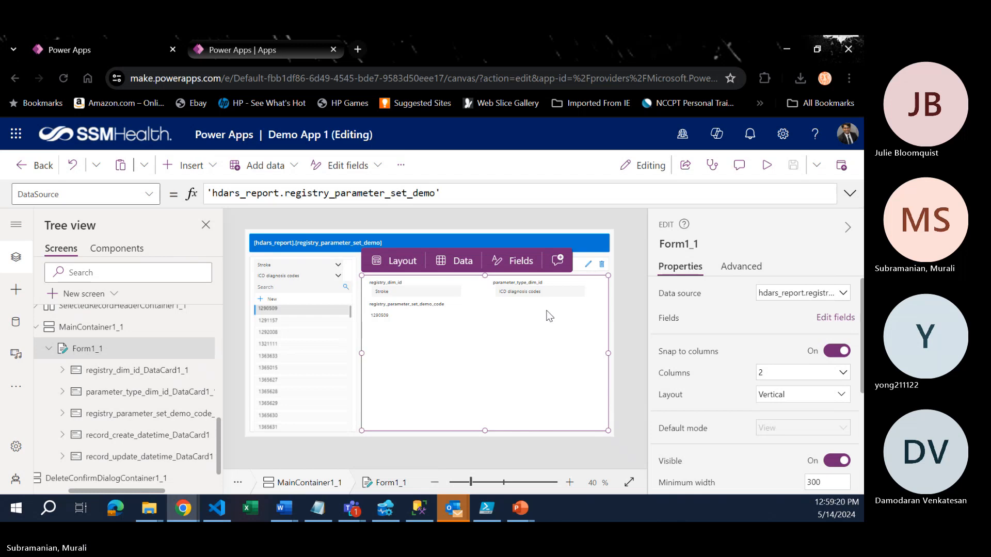
- Try a 4-column layout for Form1_1, and restore the form to 2 columns
{"action": "left_click", "coordinate": [842, 373]}
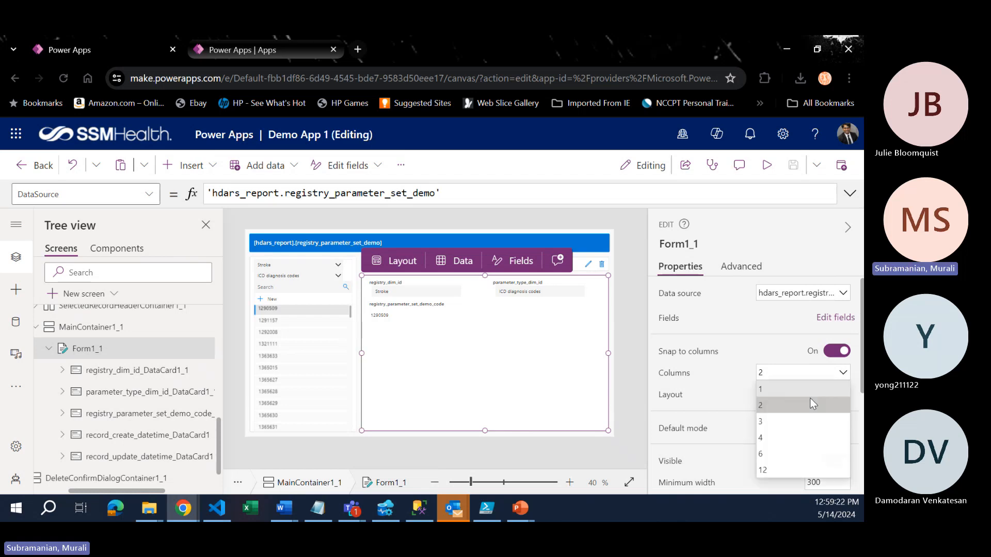
{"action": "left_click", "coordinate": [783, 437]}
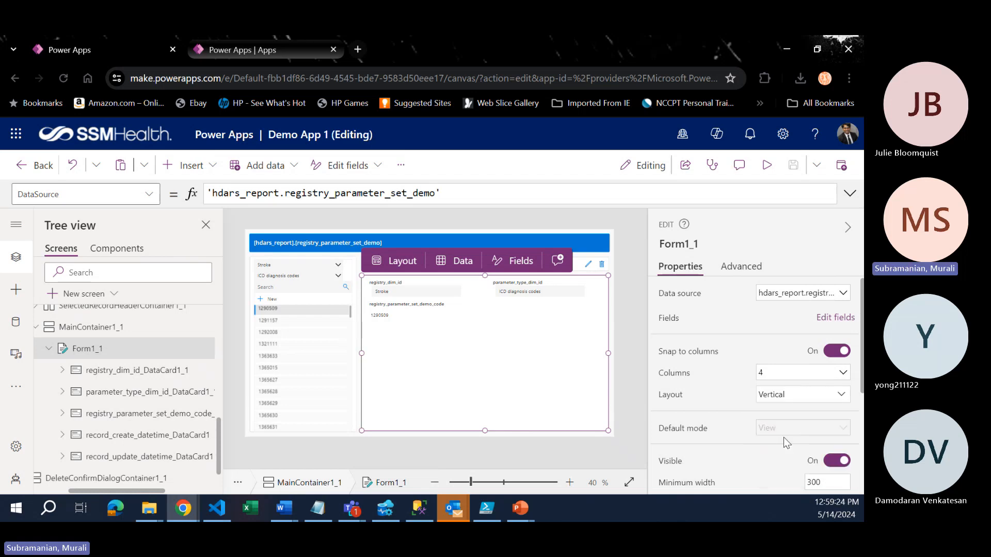
{"action": "left_click", "coordinate": [843, 374]}
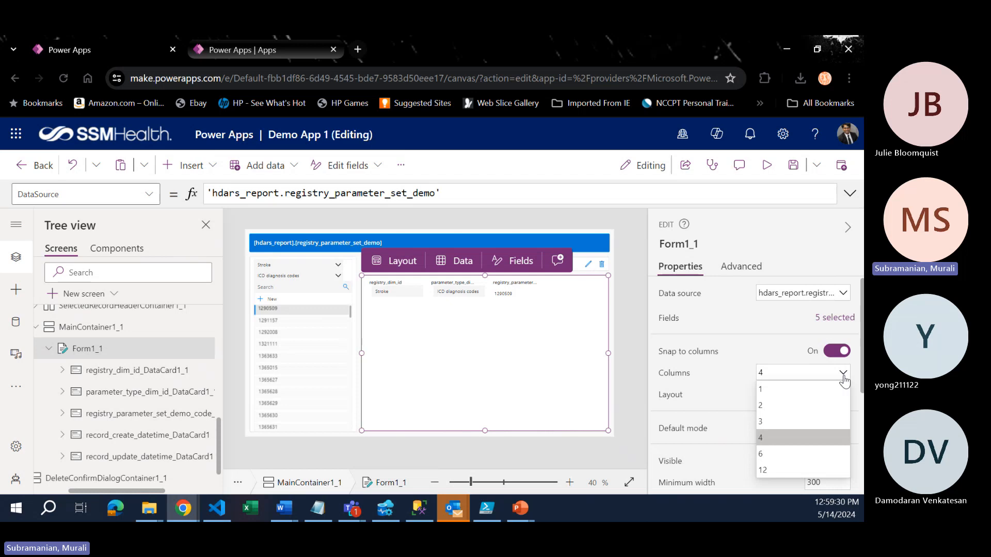
{"action": "left_click", "coordinate": [798, 405]}
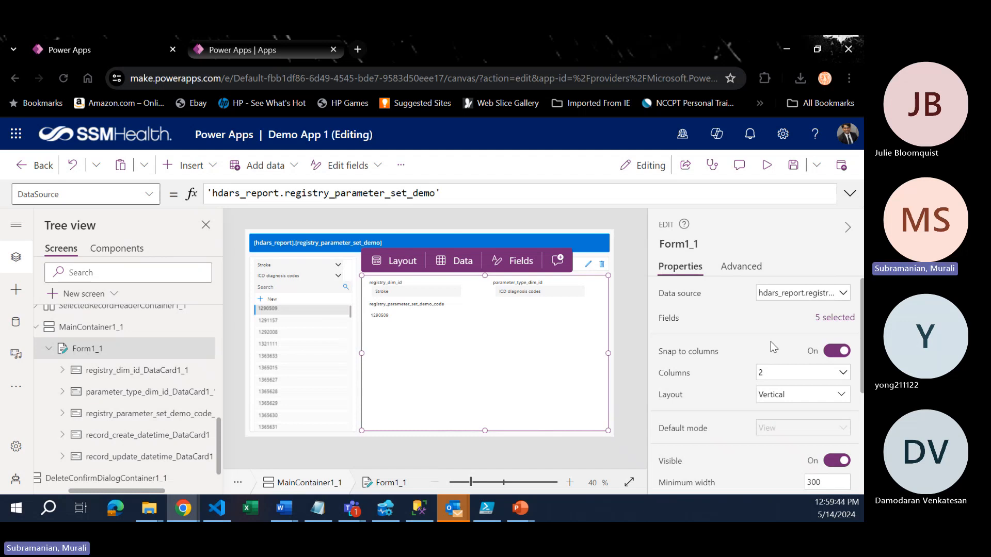
- Widen the registry_parameter_set_demo_code card across both form columns to a width of 916
{"action": "left_click", "coordinate": [425, 317]}
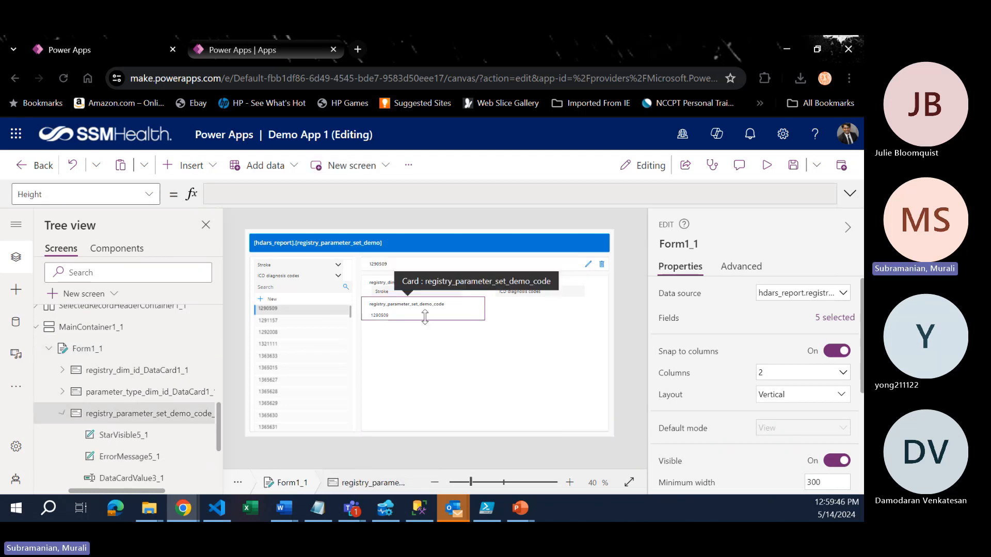
{"action": "left_click", "coordinate": [483, 329]}
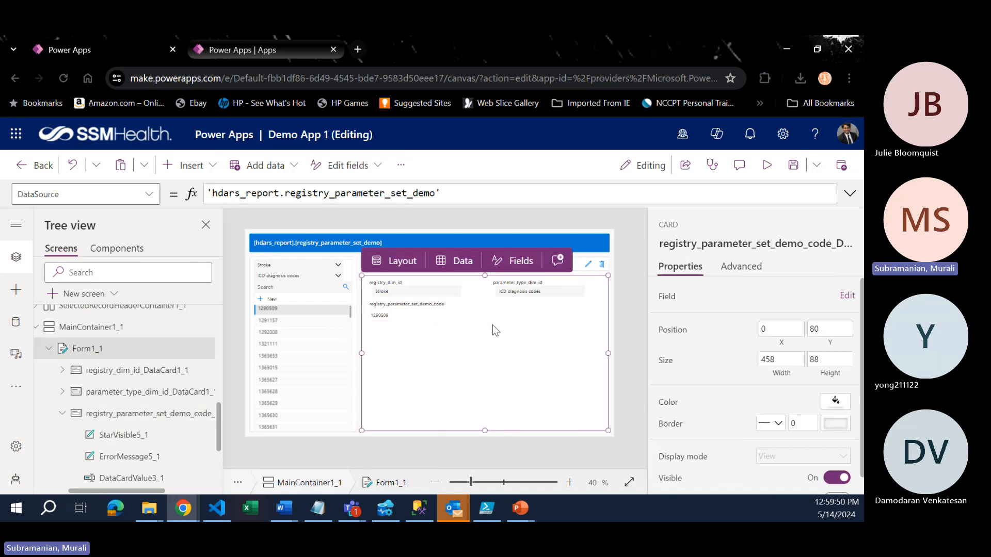
{"action": "left_click", "coordinate": [466, 319]}
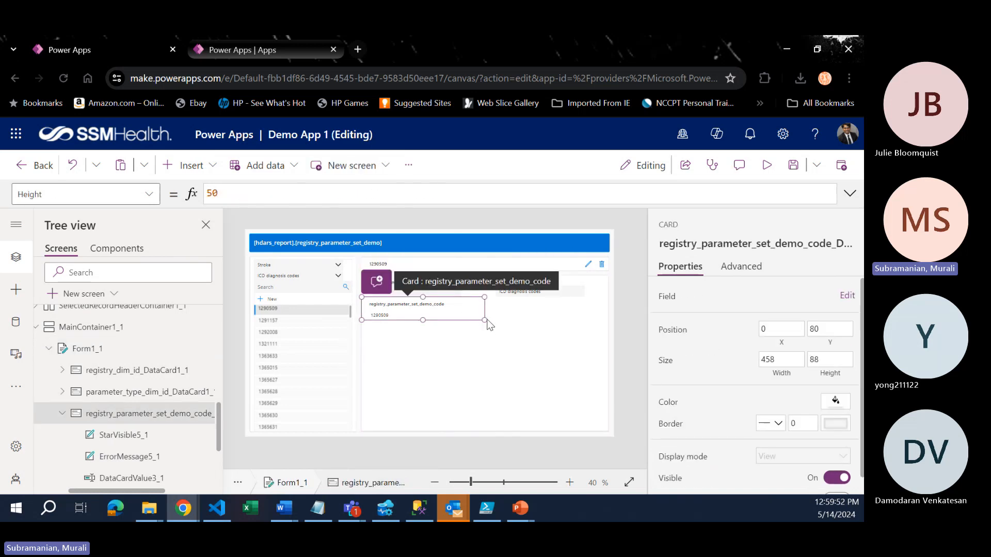
{"action": "left_click_drag", "start_coordinate": [488, 324], "coordinate": [568, 306]}
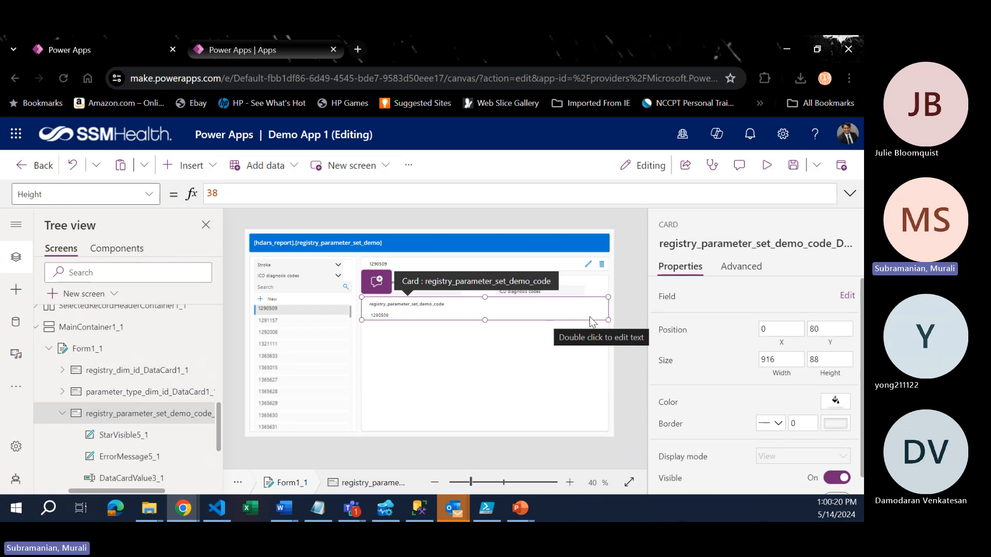
{"action": "left_click", "coordinate": [573, 378]}
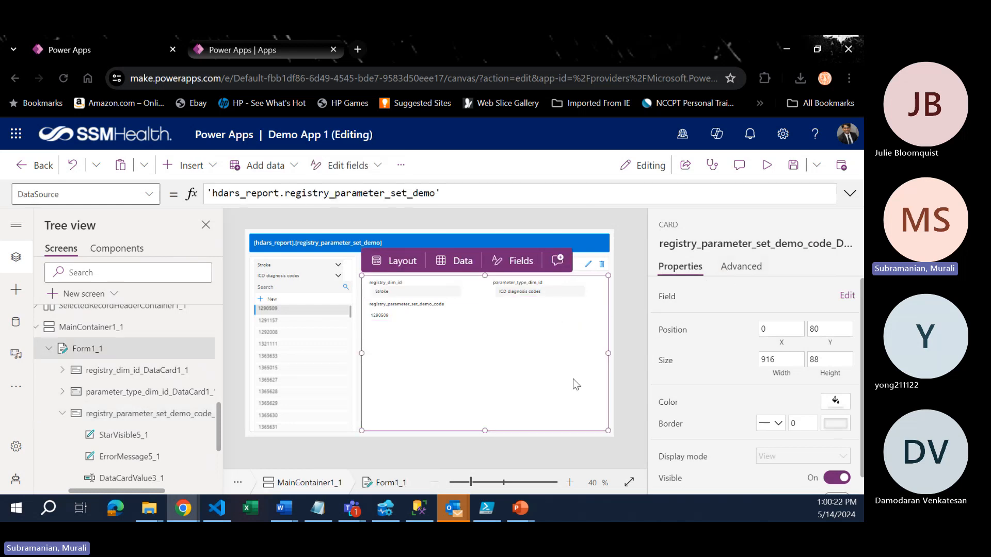
- Narrow the registry_parameter_set_demo_code card back to one form column, 458 wide, and reselect Form1_1
{"action": "left_click", "coordinate": [496, 318]}
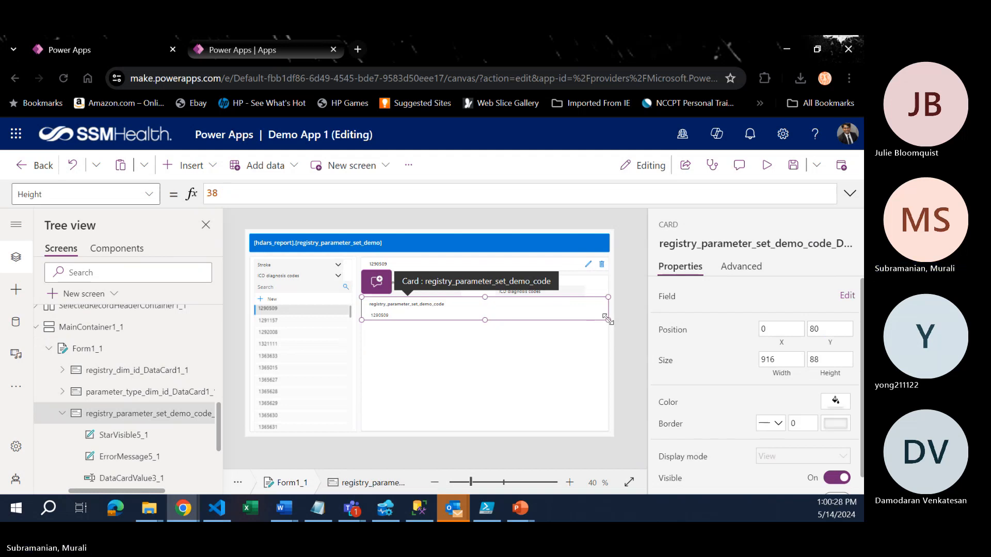
{"action": "left_click_drag", "start_coordinate": [607, 319], "coordinate": [464, 321]}
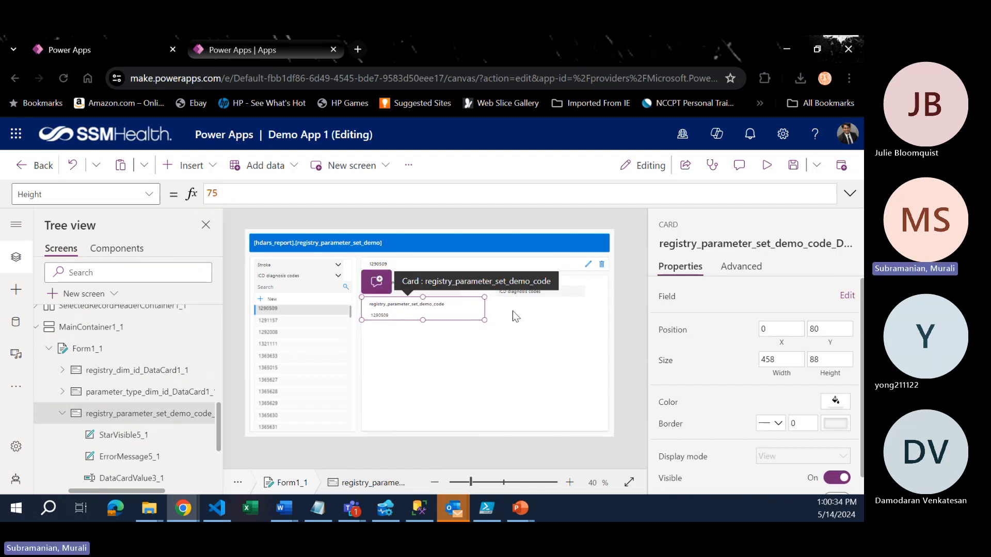
{"action": "left_click_drag", "start_coordinate": [513, 311], "coordinate": [478, 318]}
{"action": "left_click", "coordinate": [475, 352]}
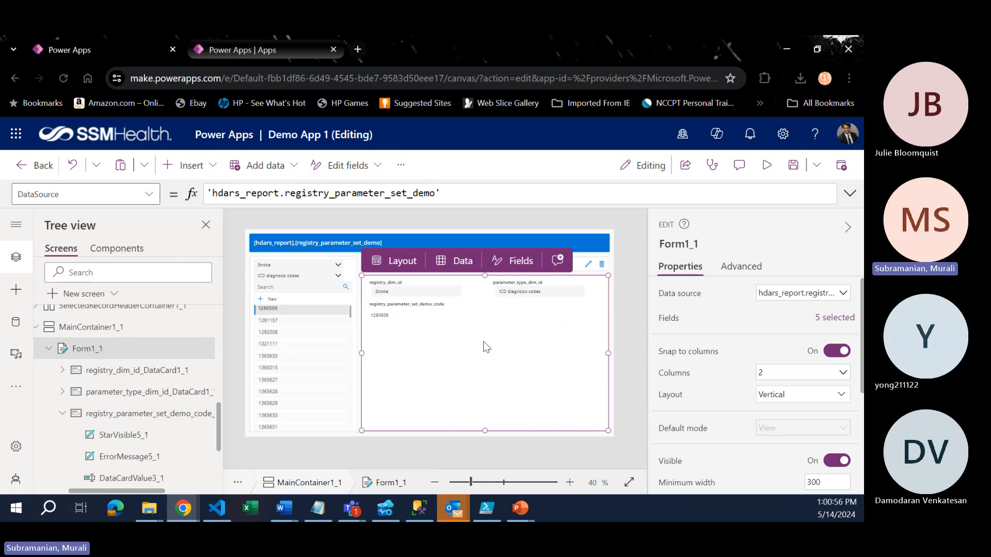
- Display Form1_1's Item formula and locate the gallery it references in the screen hierarchy
{"action": "left_click", "coordinate": [156, 195]}
{"action": "scroll", "coordinate": [74, 379], "scroll_direction": "down", "scroll_amount": 5}
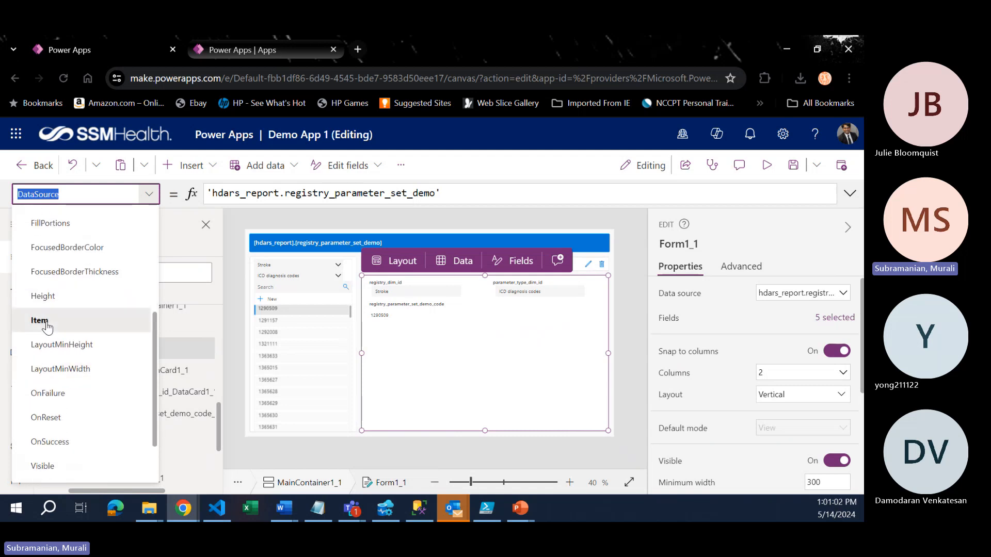
{"action": "left_click", "coordinate": [47, 322]}
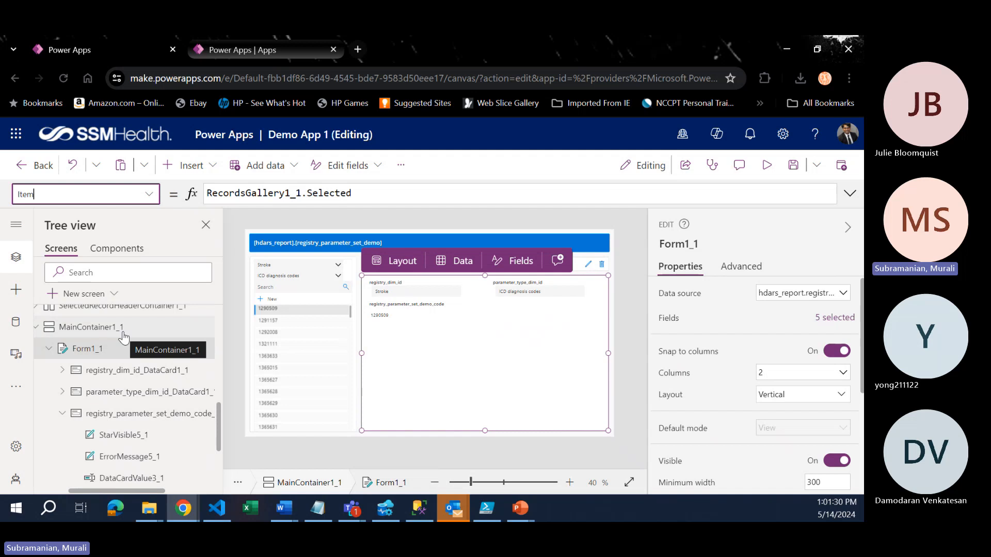
{"action": "scroll", "coordinate": [122, 346], "scroll_direction": "up", "scroll_amount": 3}
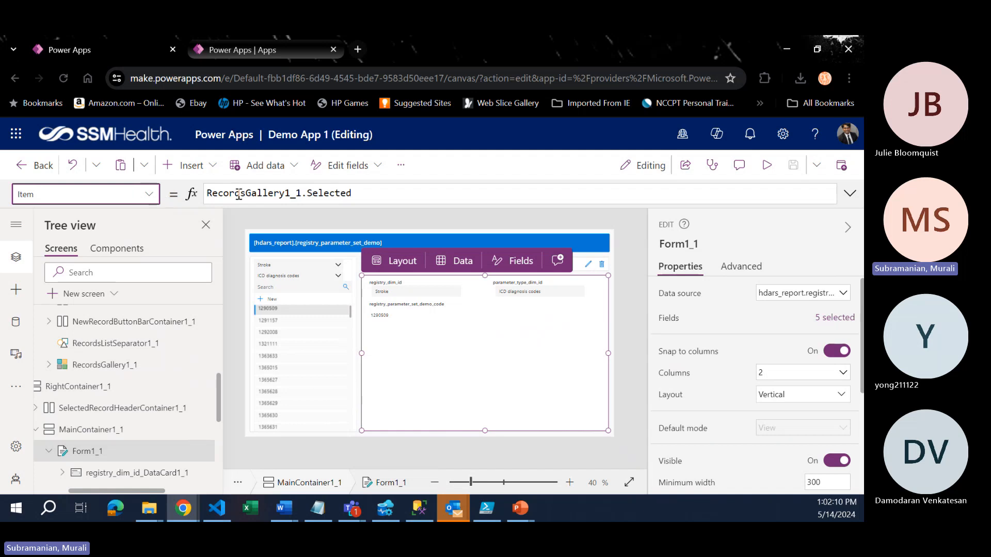
- Display Form1_1's DefaultMode formula to examine how the new, edit and view modes are chosen
{"action": "left_click", "coordinate": [148, 196]}
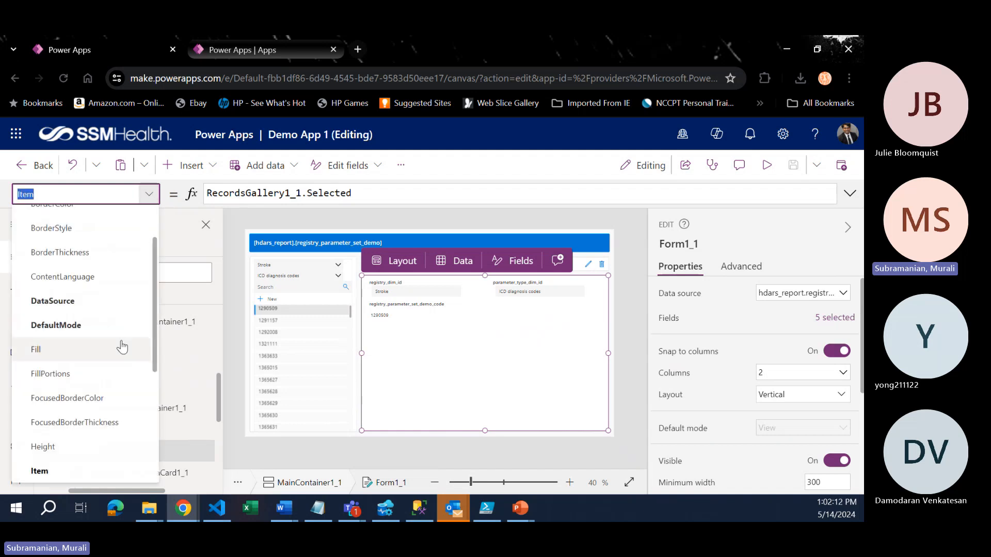
{"action": "scroll", "coordinate": [133, 429], "scroll_direction": "down", "scroll_amount": 1}
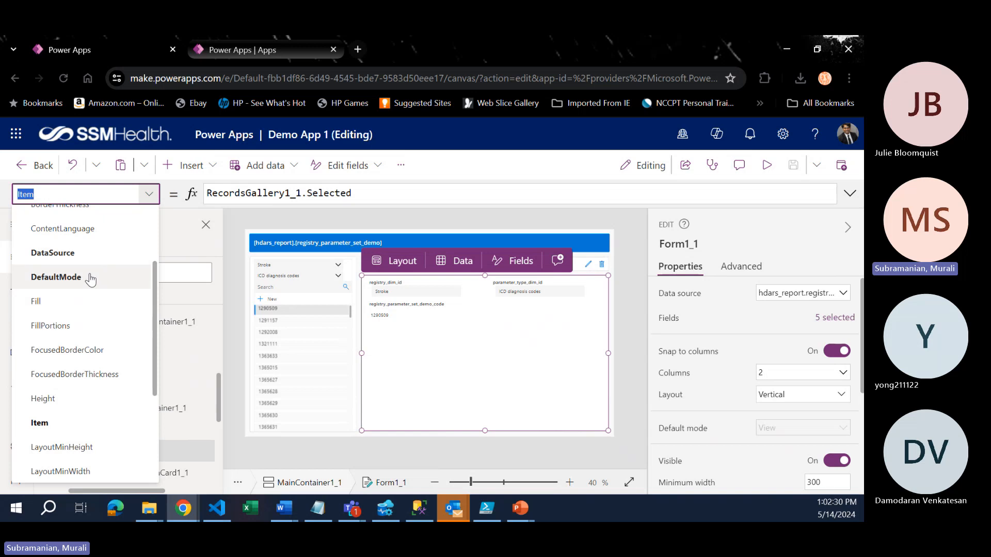
{"action": "left_click", "coordinate": [88, 277]}
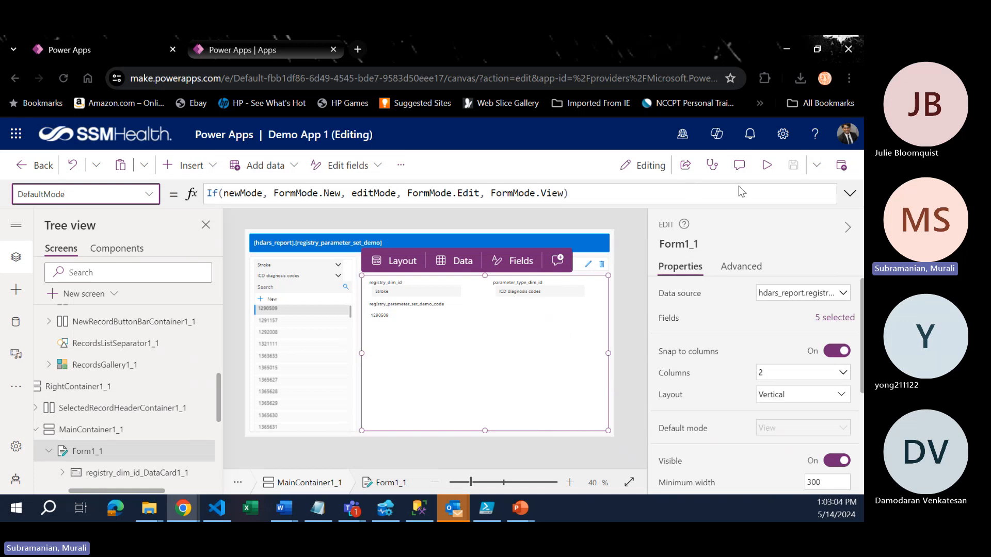
- Preview the app and switch the selected Stroke record to edit mode to examine its editable dropdowns and code field
{"action": "left_click", "coordinate": [767, 170]}
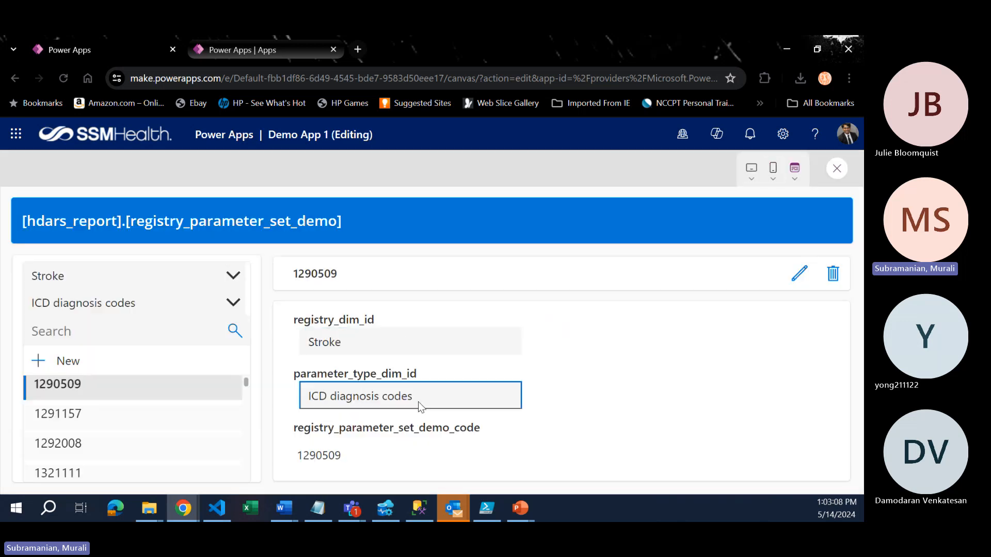
{"action": "double_click", "coordinate": [365, 457]}
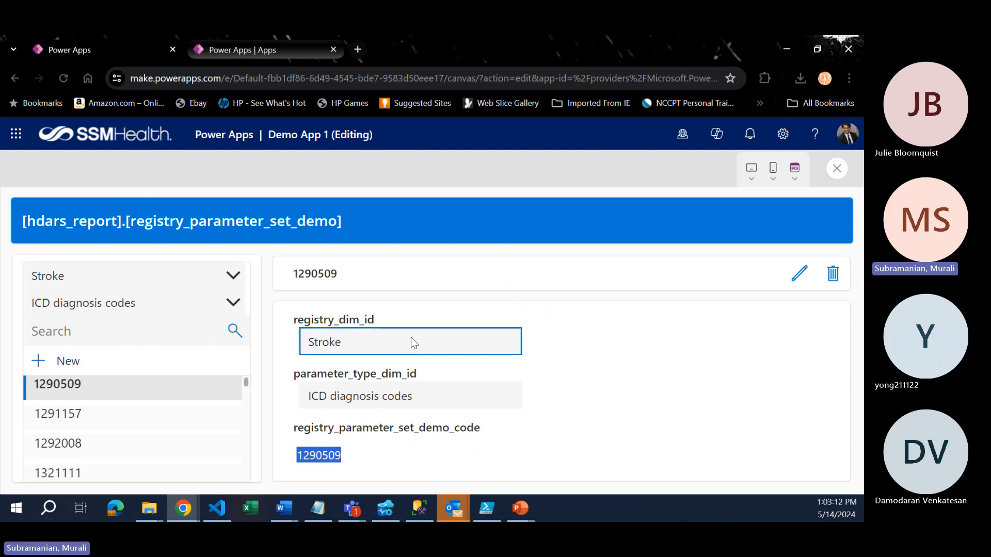
{"action": "left_click", "coordinate": [801, 278]}
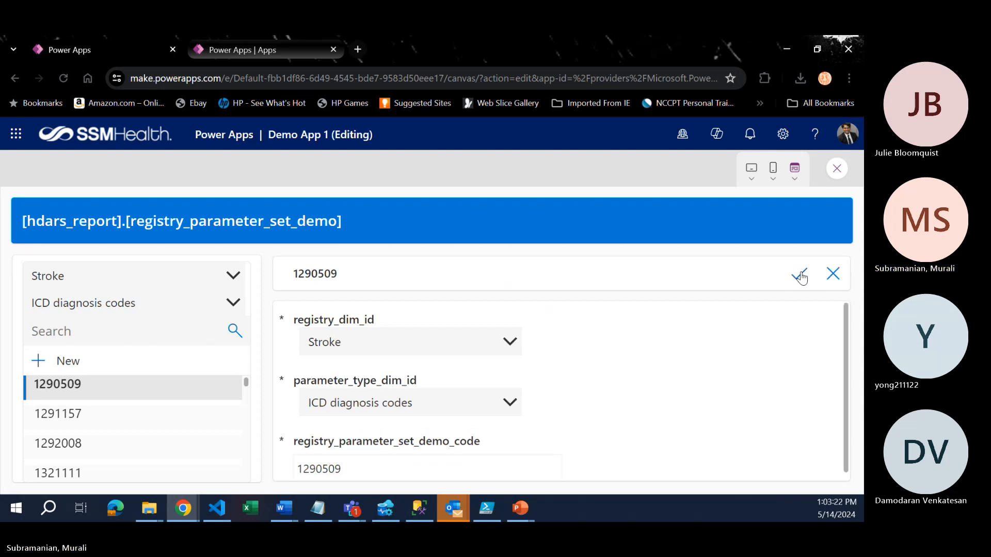
{"action": "left_click", "coordinate": [516, 343]}
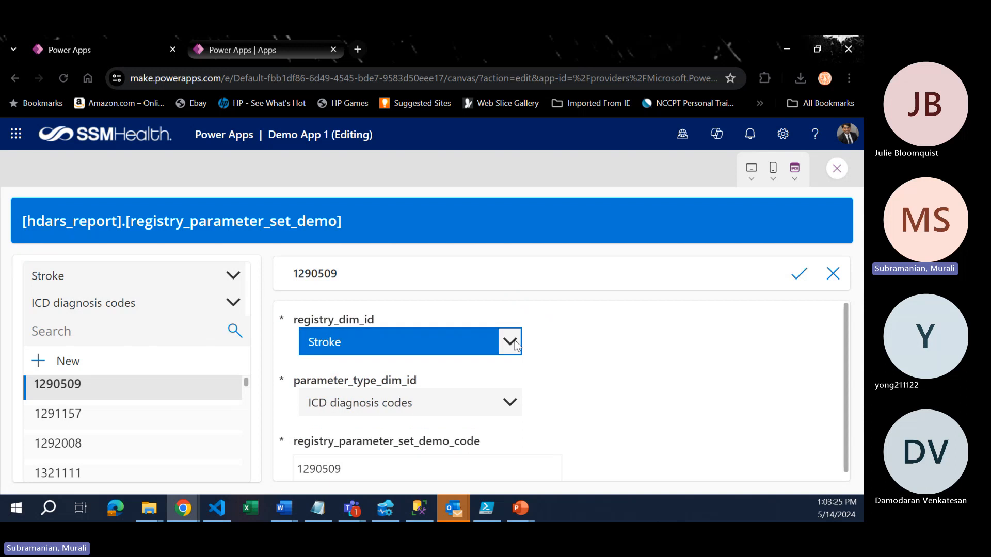
{"action": "left_click", "coordinate": [636, 396]}
{"action": "left_click", "coordinate": [398, 471]}
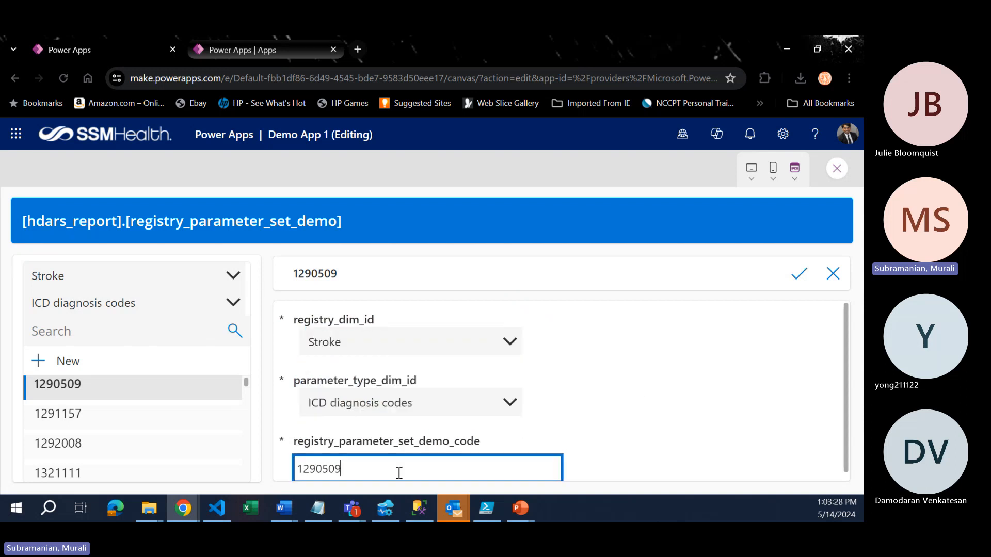
{"action": "scroll", "coordinate": [670, 428], "scroll_direction": "down", "scroll_amount": 1}
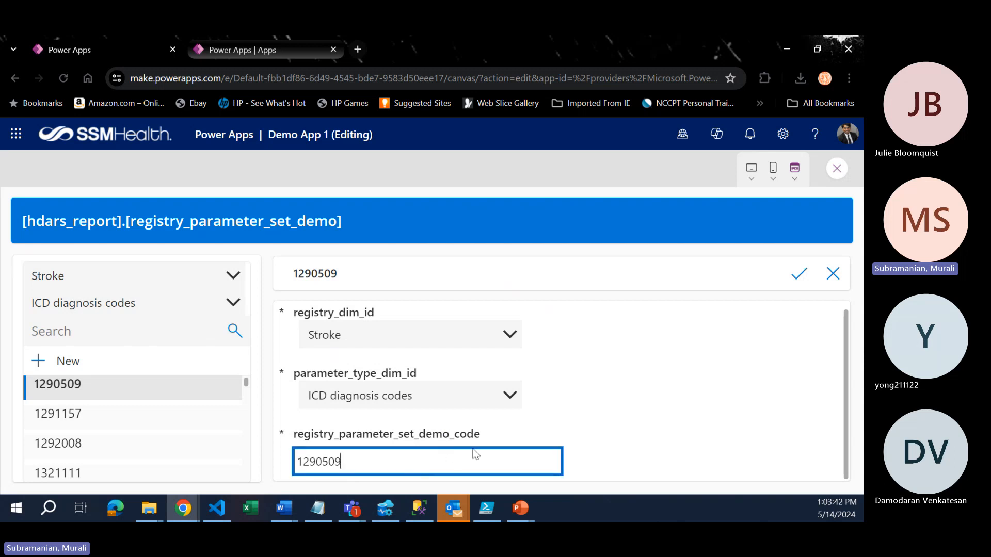
- Cancel editing the record, close the app preview, and dismiss the testing tip
{"action": "left_click", "coordinate": [833, 277]}
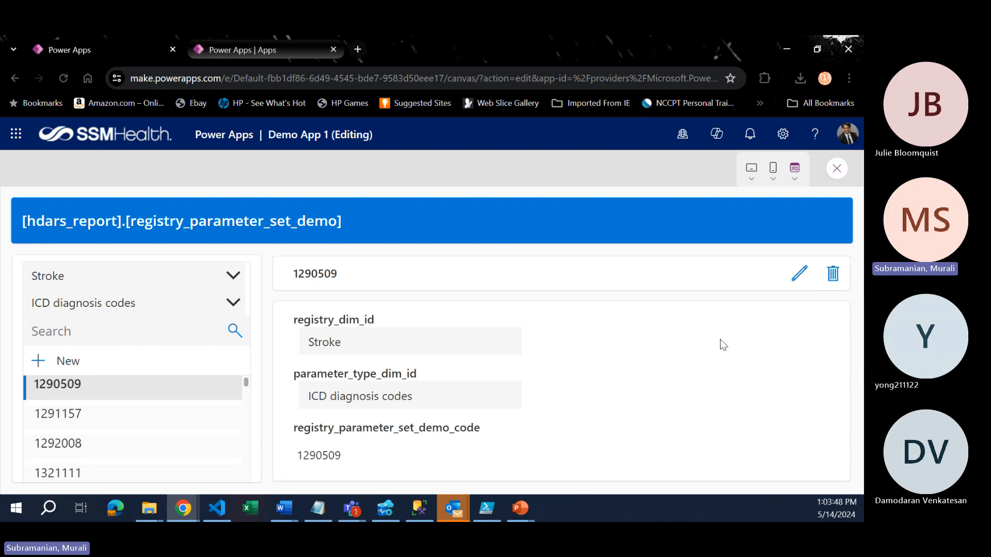
{"action": "left_click", "coordinate": [838, 169]}
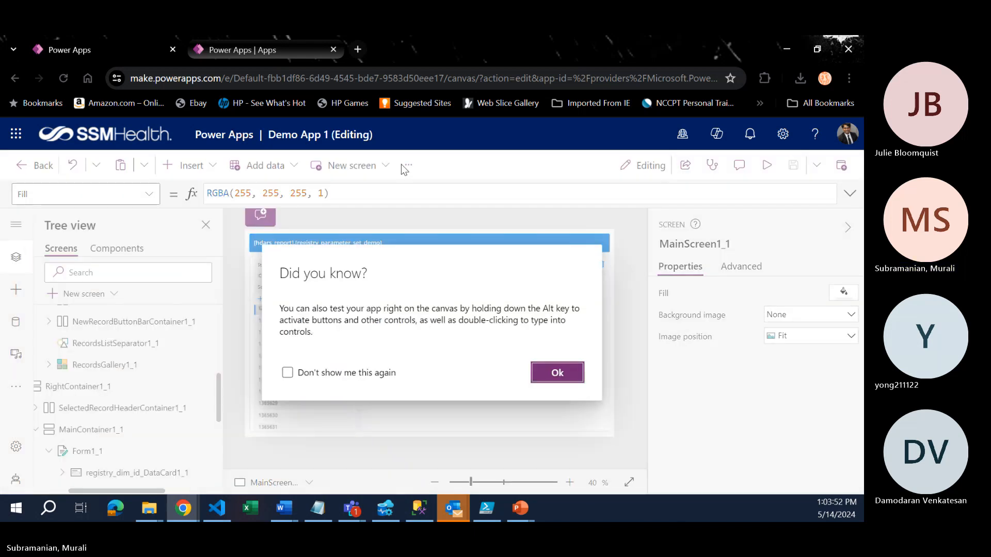
{"action": "left_click", "coordinate": [561, 372]}
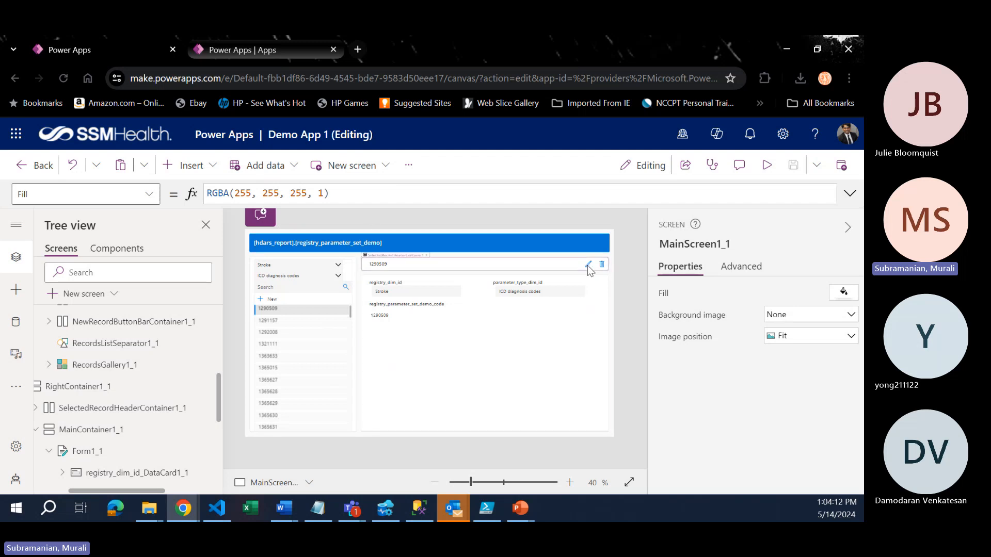
- Compare the OnSelect formulas of EditIconButton1_1 and DeleteIconButton1_1, and return to Form1_1 in the hierarchy
{"action": "scroll", "coordinate": [125, 408], "scroll_direction": "down", "scroll_amount": 3}
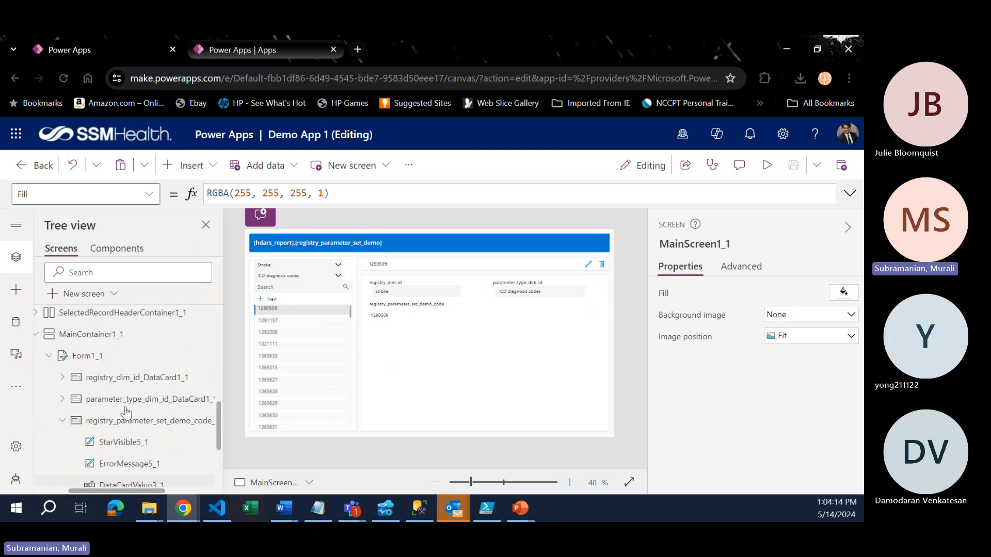
{"action": "scroll", "coordinate": [125, 411], "scroll_direction": "up", "scroll_amount": 1}
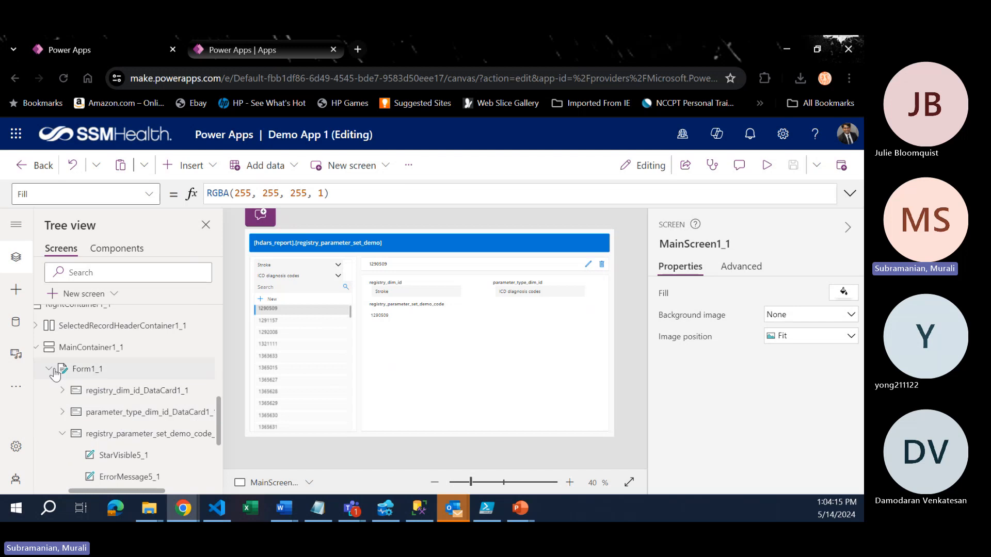
{"action": "left_click", "coordinate": [588, 266]}
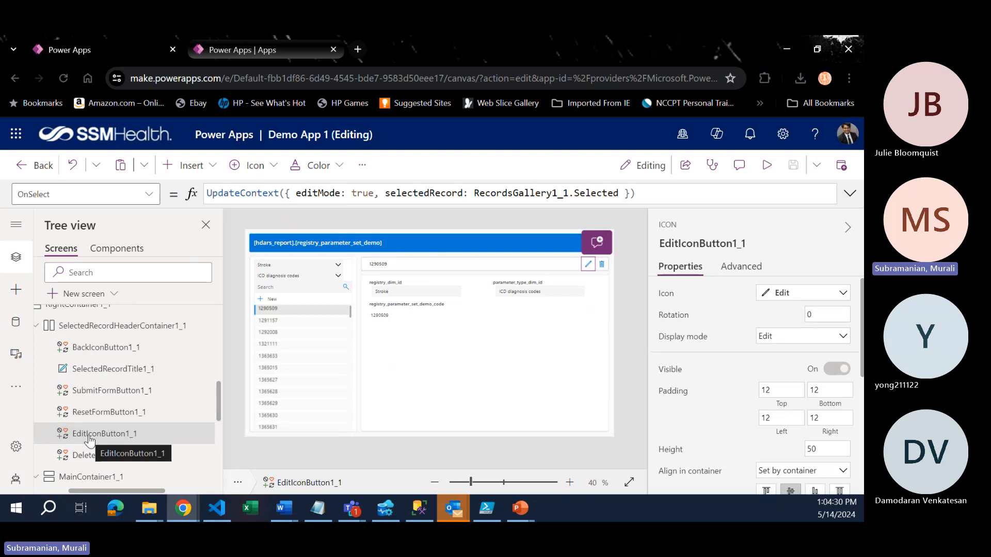
{"action": "left_click", "coordinate": [101, 466]}
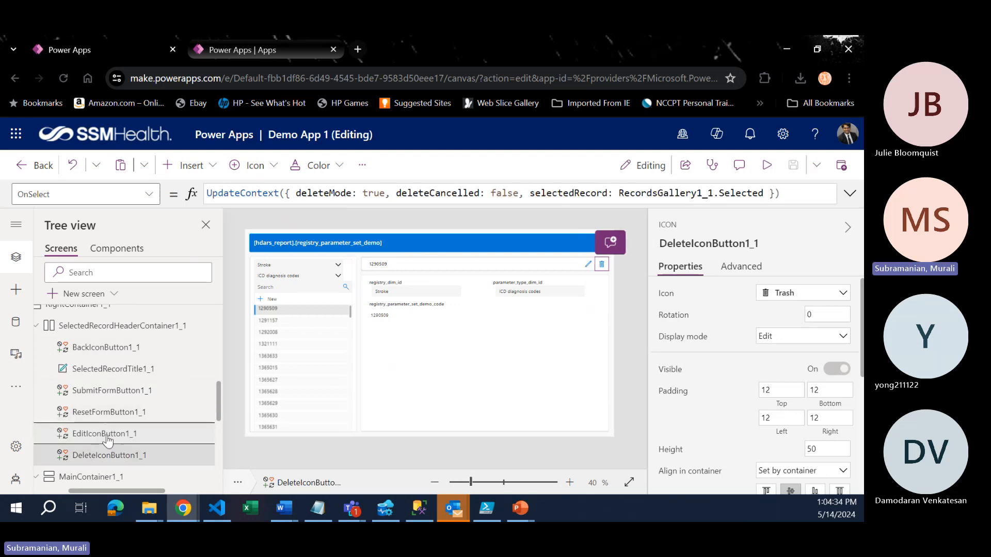
{"action": "left_click", "coordinate": [107, 439]}
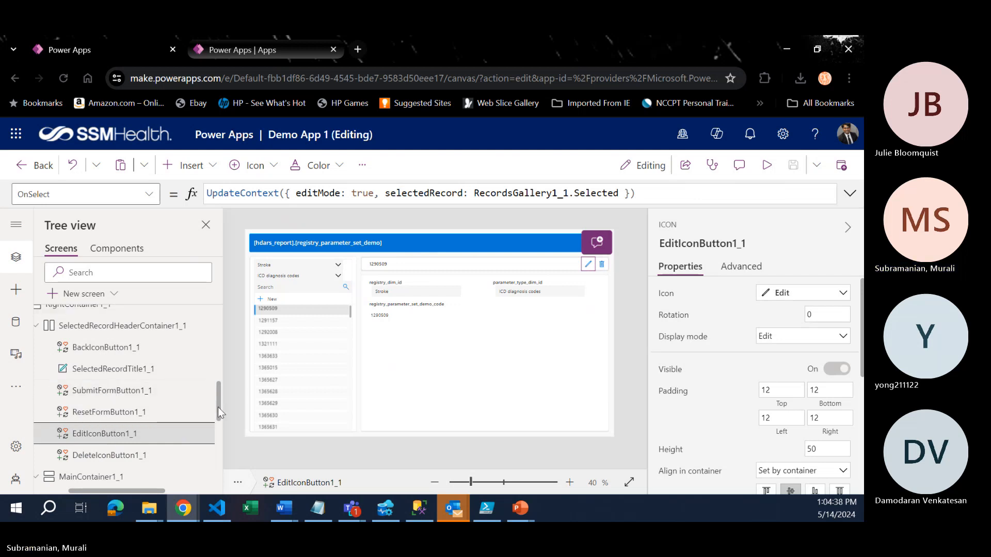
{"action": "left_click_drag", "start_coordinate": [219, 407], "coordinate": [220, 437]}
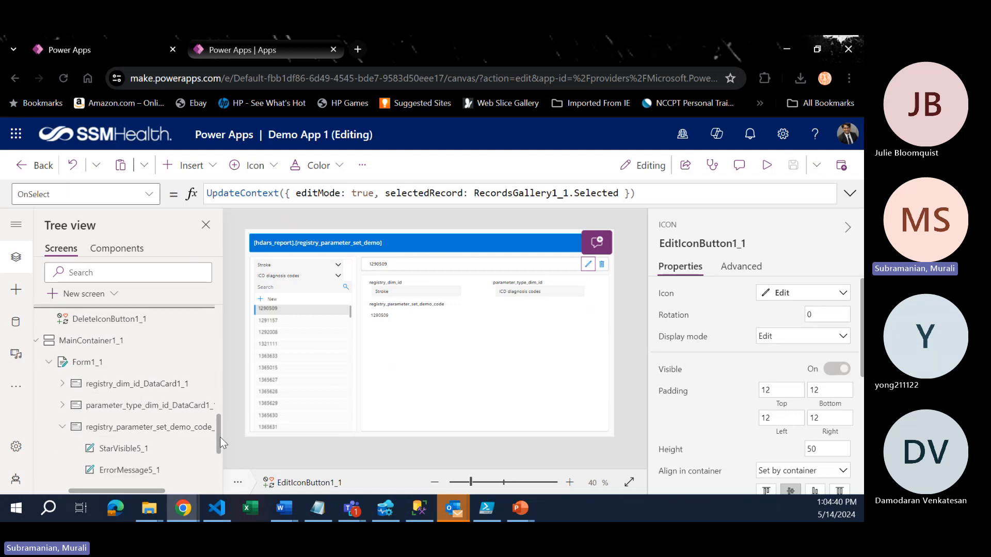
- Display the DataField property of registry_dim_id_DataCard1_1 in Form1_1, collapsing the expanded registry_parameter_set_demo_code card
{"action": "left_click", "coordinate": [83, 364]}
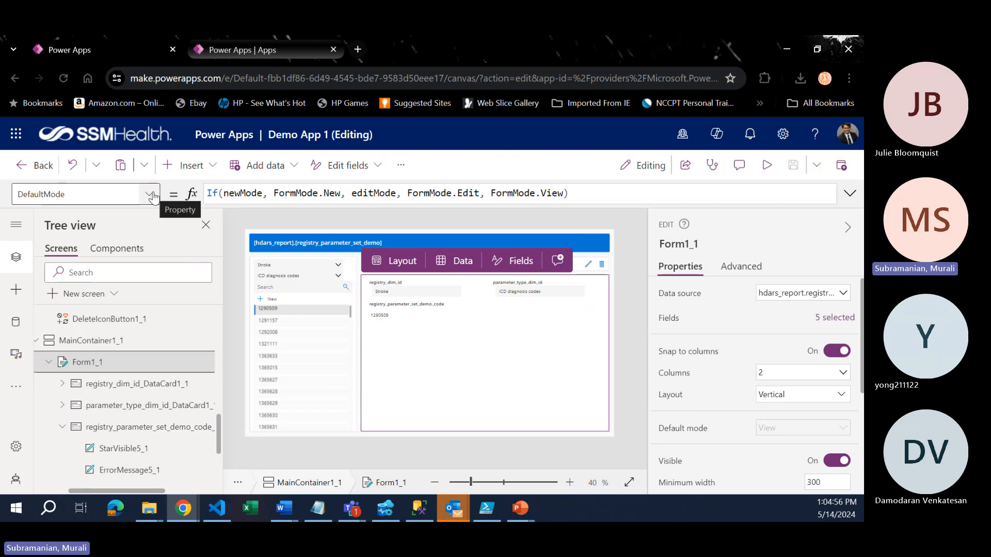
{"action": "left_click", "coordinate": [63, 428]}
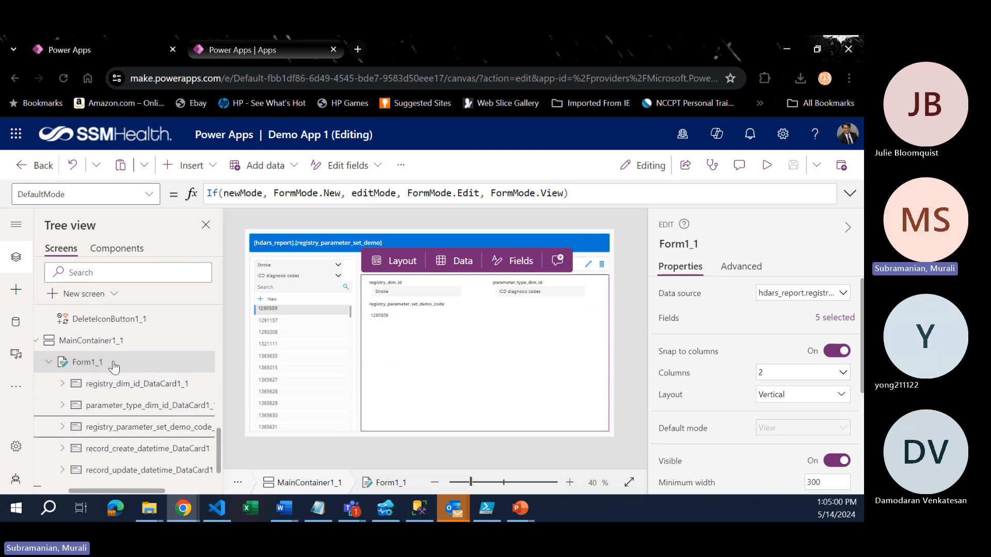
{"action": "left_click", "coordinate": [140, 388]}
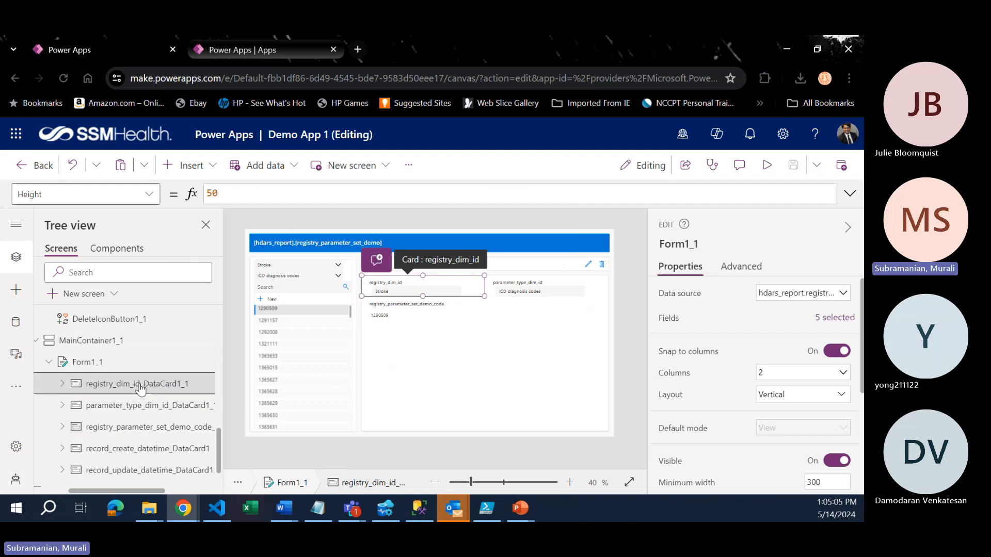
{"action": "left_click", "coordinate": [149, 195]}
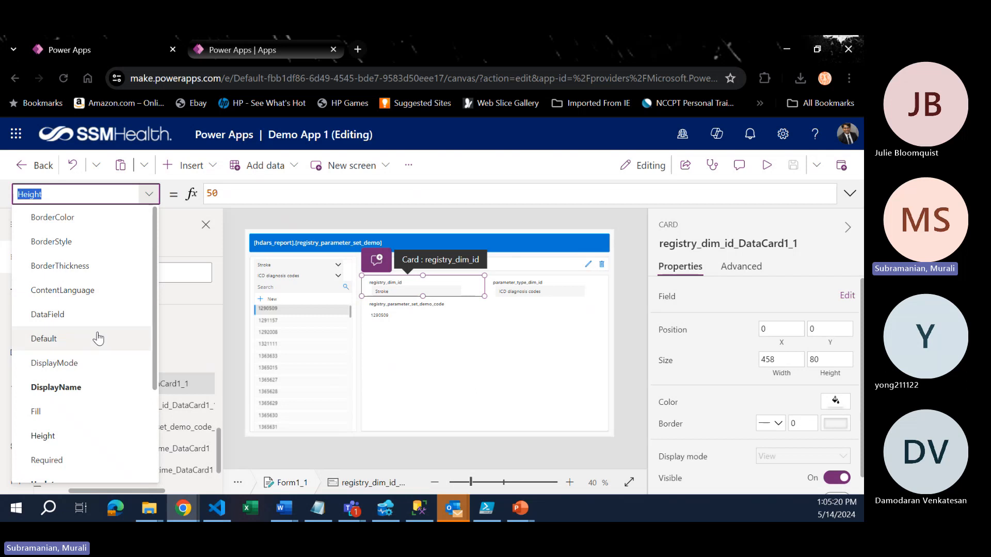
{"action": "scroll", "coordinate": [98, 336], "scroll_direction": "down", "scroll_amount": 2}
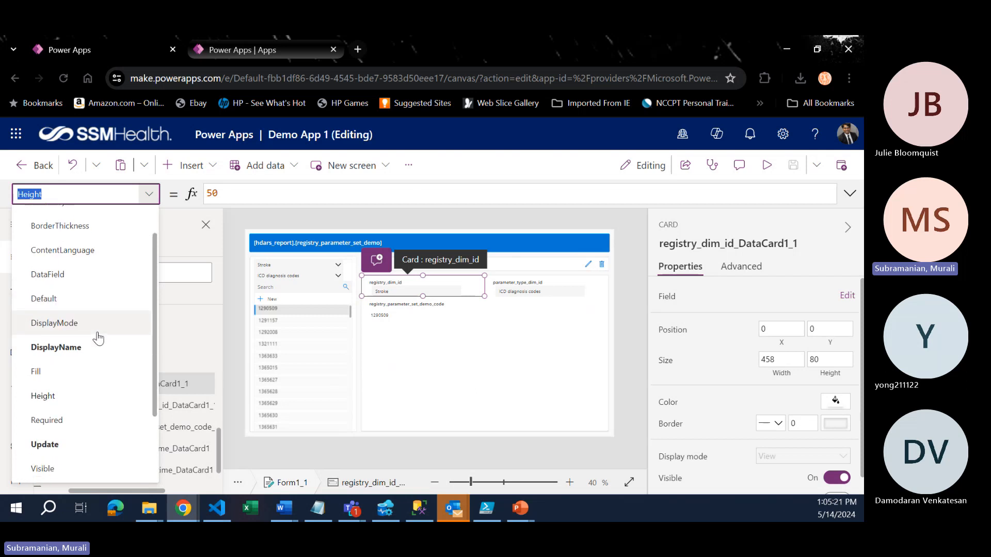
{"action": "left_click", "coordinate": [71, 274]}
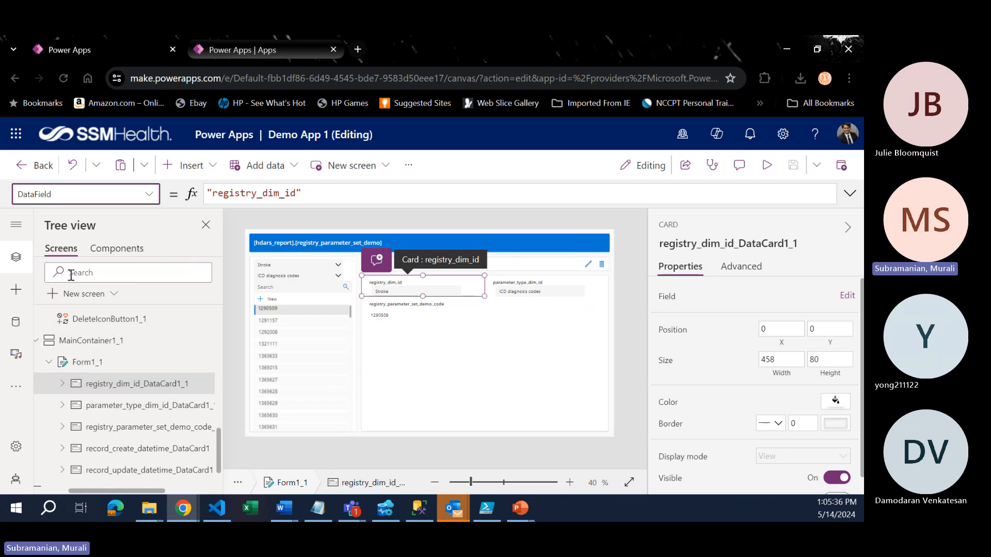
- Display the Update formula of registry_dim_id_DataCard1_1 and expand the card to examine its child controls
{"action": "left_click", "coordinate": [151, 195]}
{"action": "scroll", "coordinate": [83, 361], "scroll_direction": "down", "scroll_amount": 3}
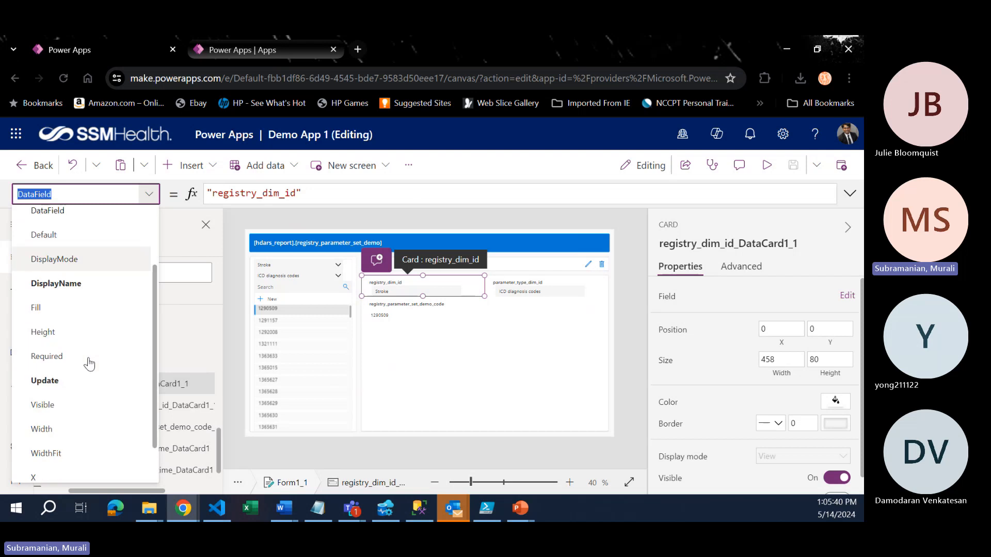
{"action": "left_click", "coordinate": [59, 350]}
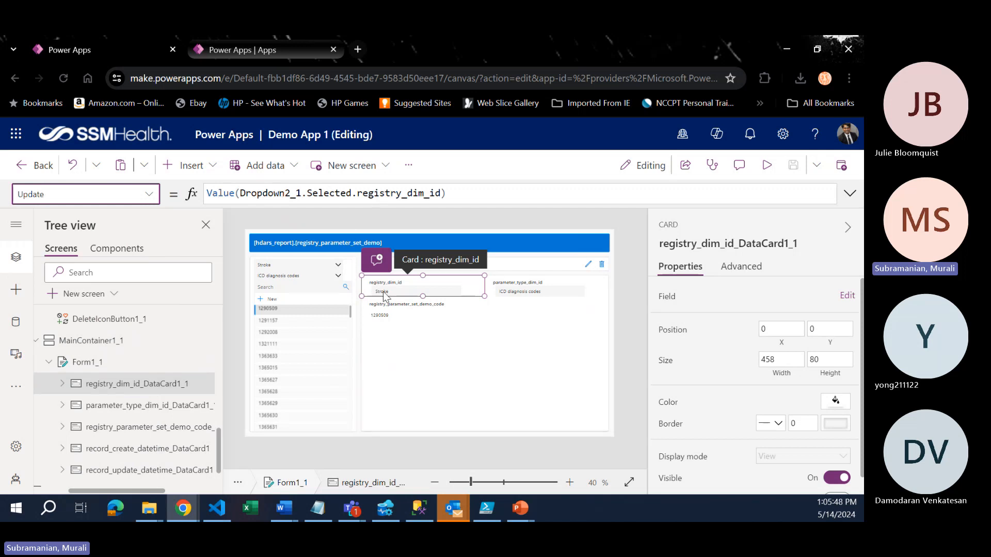
{"action": "left_click", "coordinate": [62, 386]}
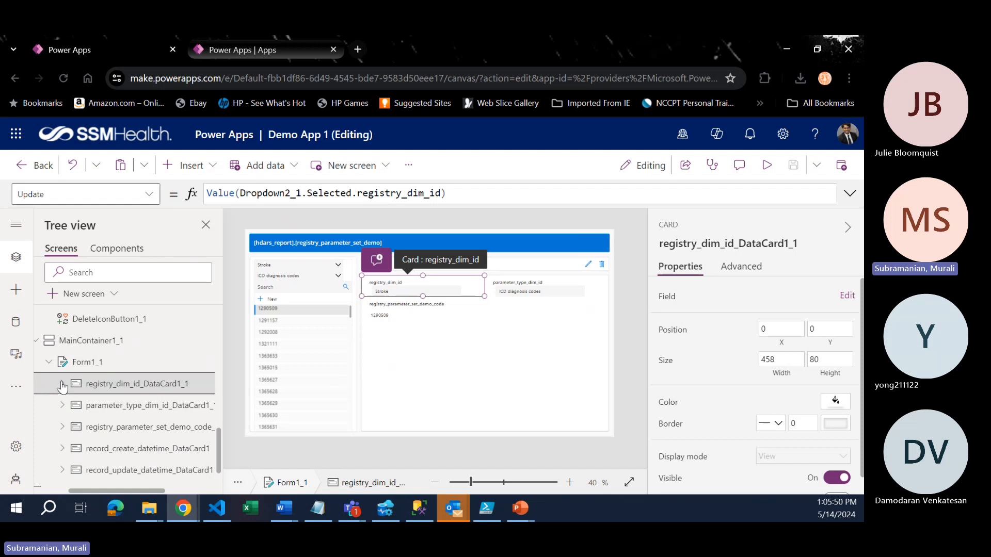
{"action": "left_click", "coordinate": [62, 385]}
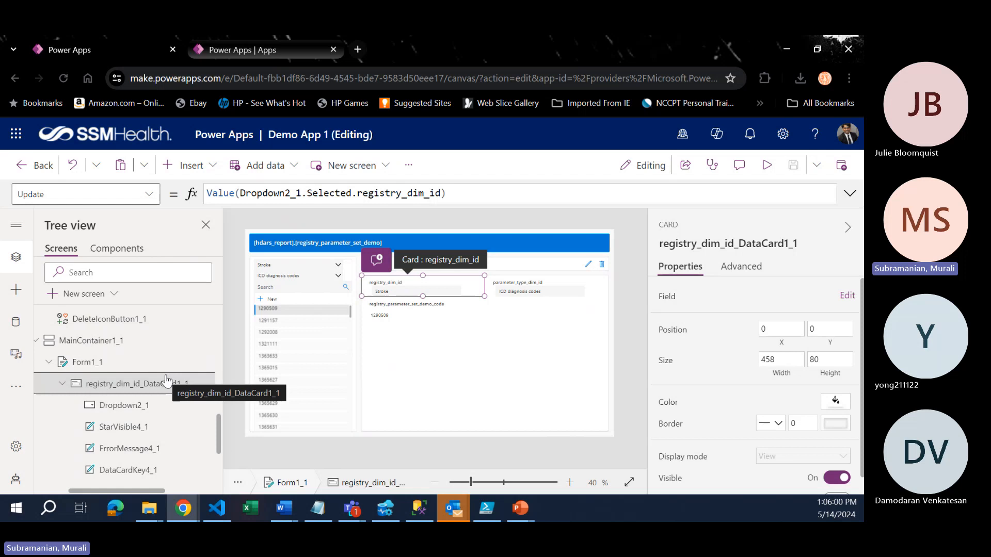
- Examine Dropdown2_1's Items source and its Default lookup formula
{"action": "left_click", "coordinate": [132, 409]}
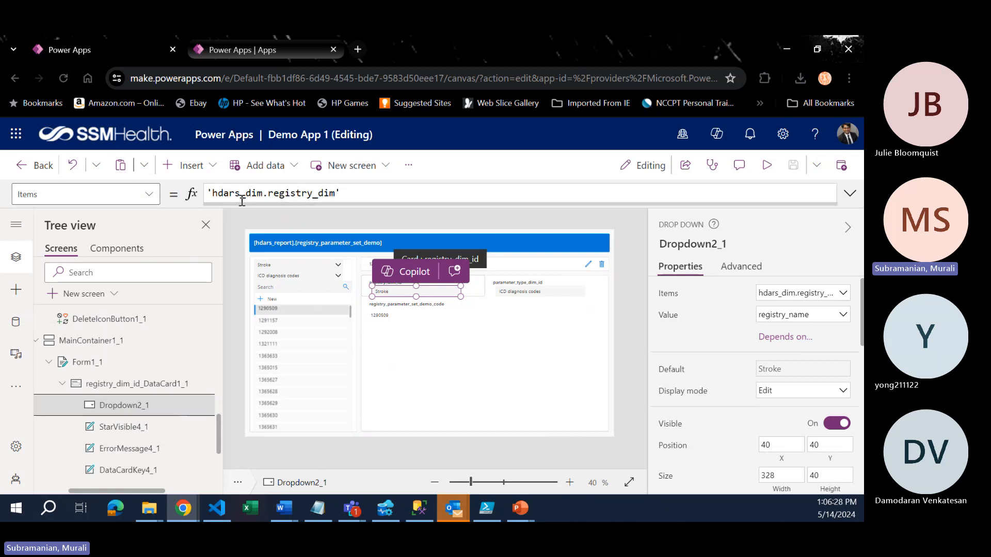
{"action": "left_click", "coordinate": [149, 194]}
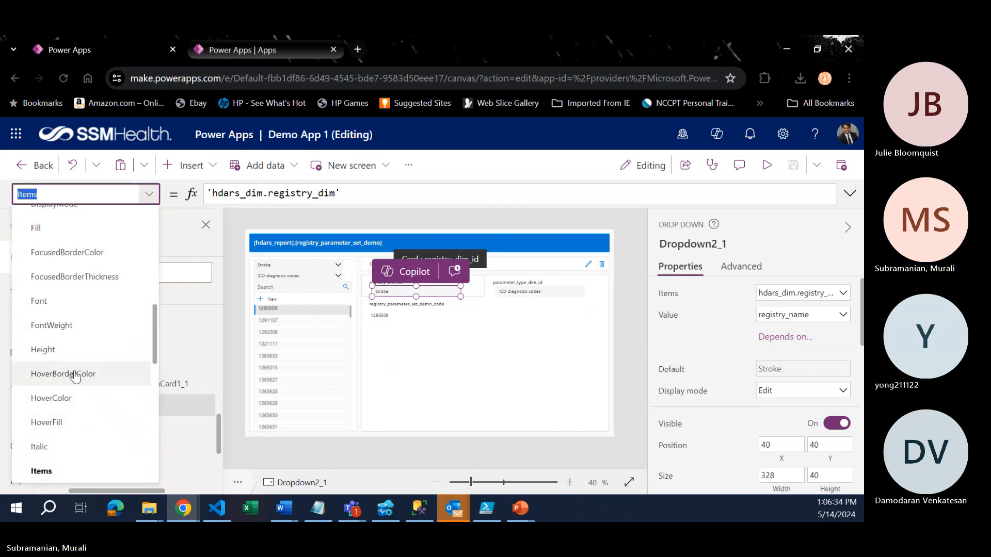
{"action": "scroll", "coordinate": [78, 374], "scroll_direction": "up", "scroll_amount": 3}
{"action": "left_click", "coordinate": [76, 285]}
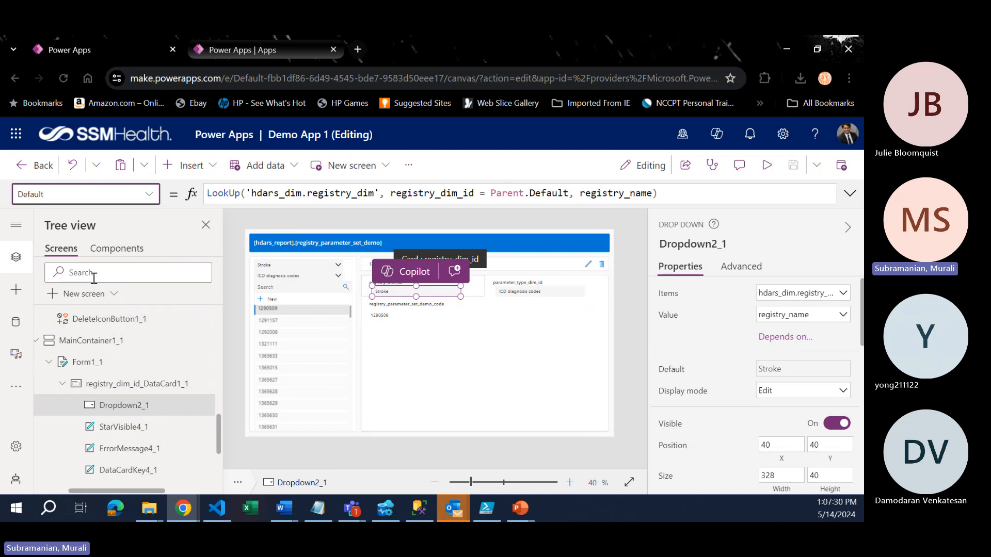
- Compare the registry_dim_id card's Update formula with Dropdown2_1's Default formula, and examine DataCardKey4_1's Text formula
{"action": "left_click", "coordinate": [138, 385]}
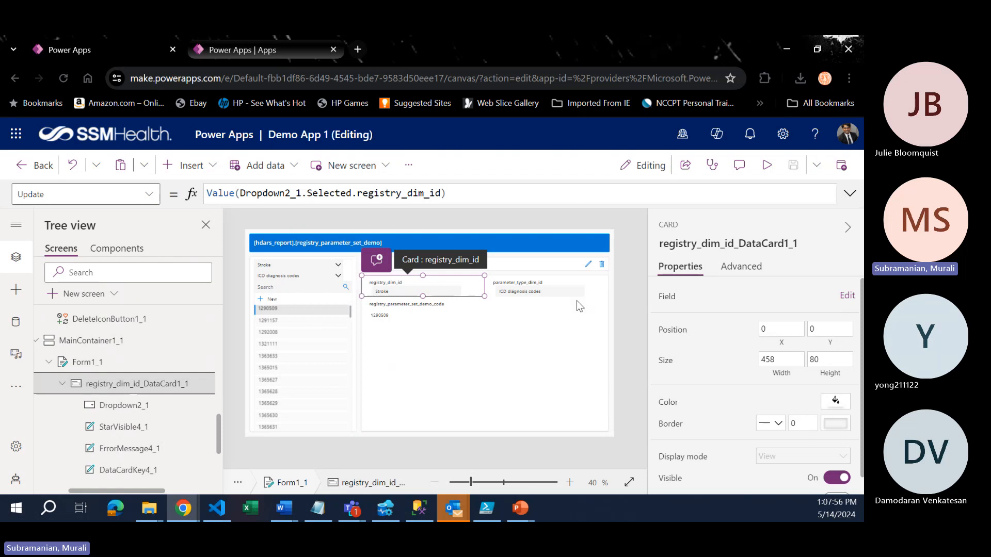
{"action": "left_click", "coordinate": [425, 384]}
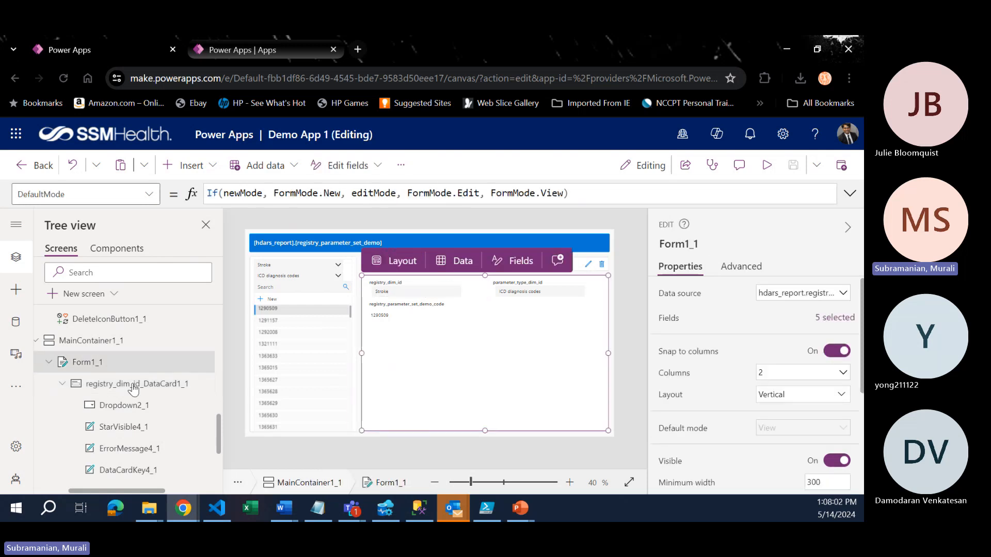
{"action": "left_click", "coordinate": [124, 406]}
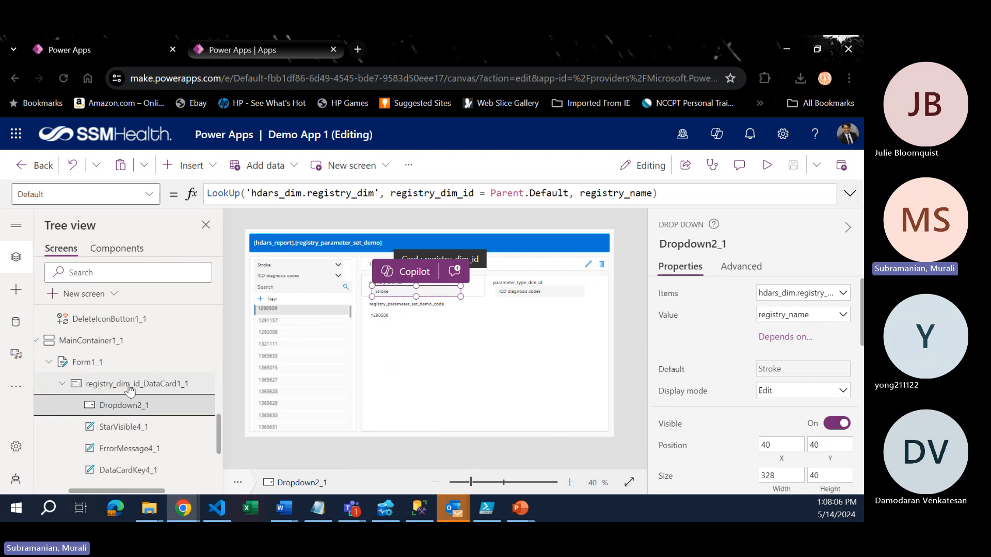
{"action": "left_click", "coordinate": [114, 471]}
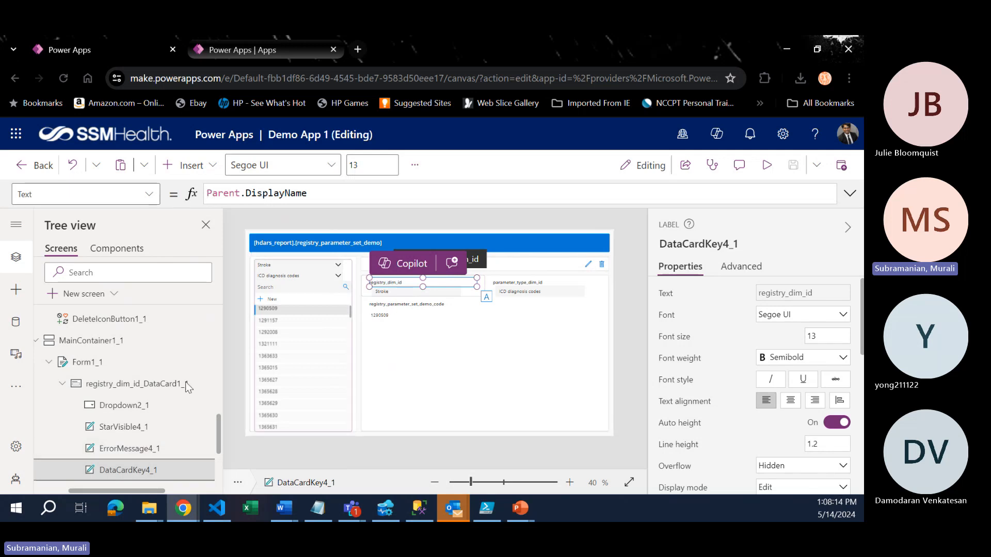
- Set the DisplayName of registry_dim_id_DataCard1_1 to "Registry", keeping the original DataSourceInfo formula commented out behind it
{"action": "left_click", "coordinate": [116, 385]}
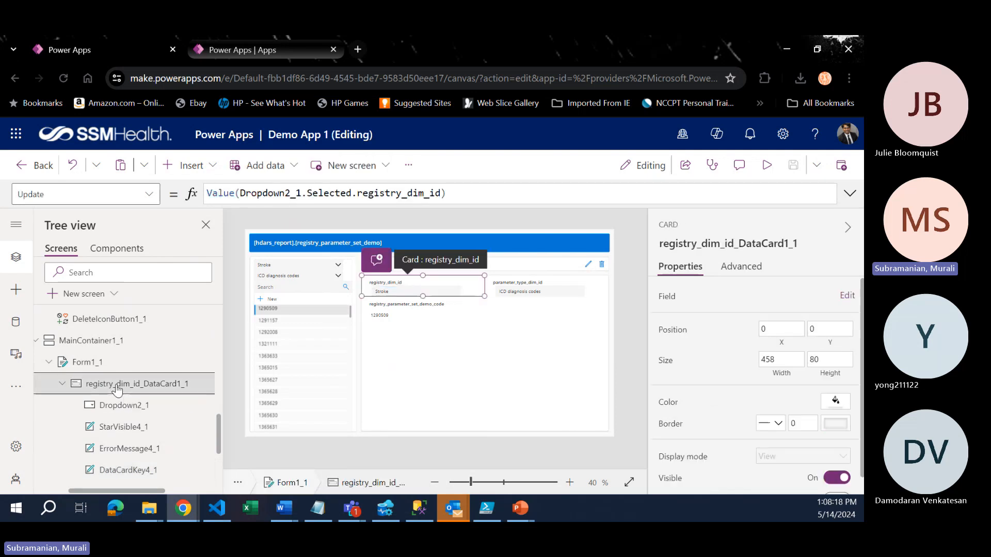
{"action": "left_click", "coordinate": [150, 195]}
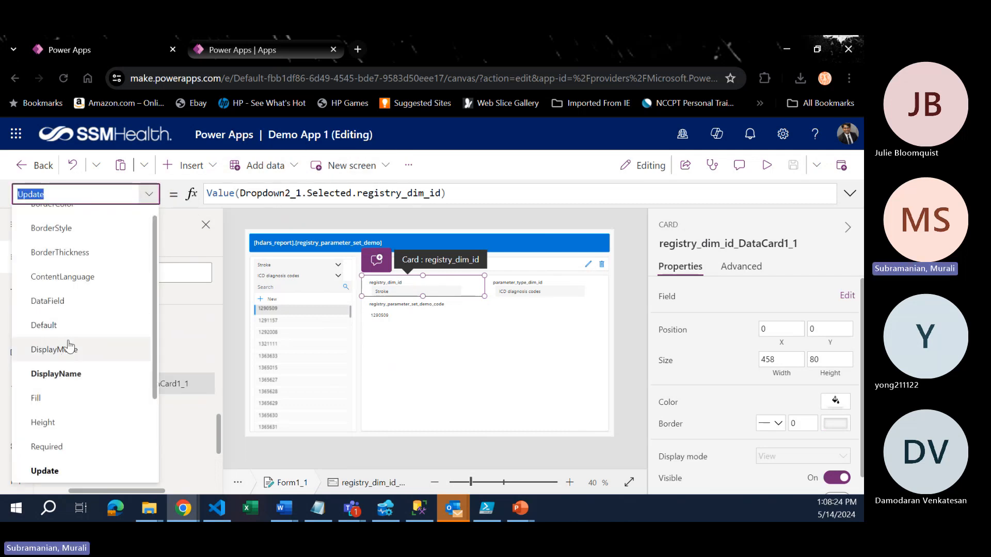
{"action": "left_click", "coordinate": [69, 372]}
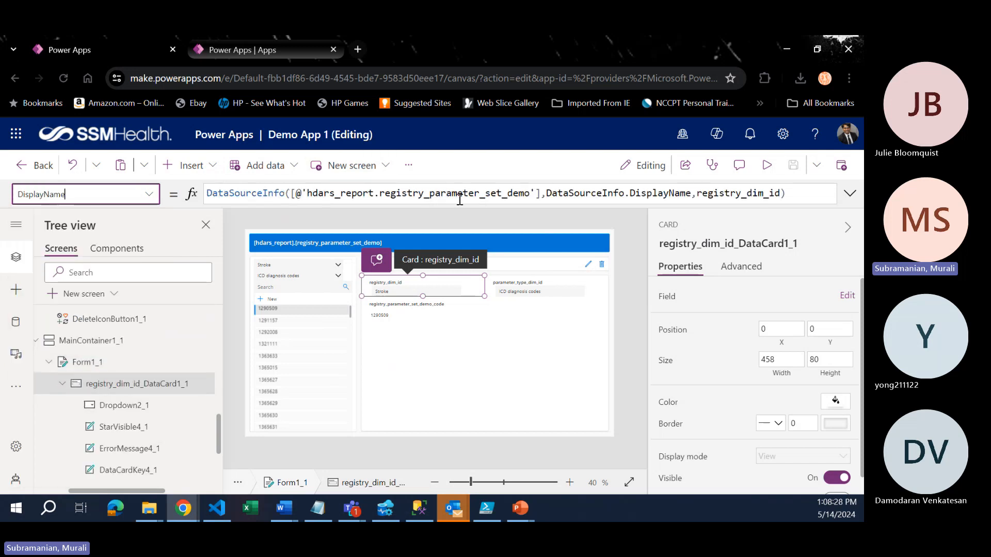
{"action": "left_click", "coordinate": [208, 192]}
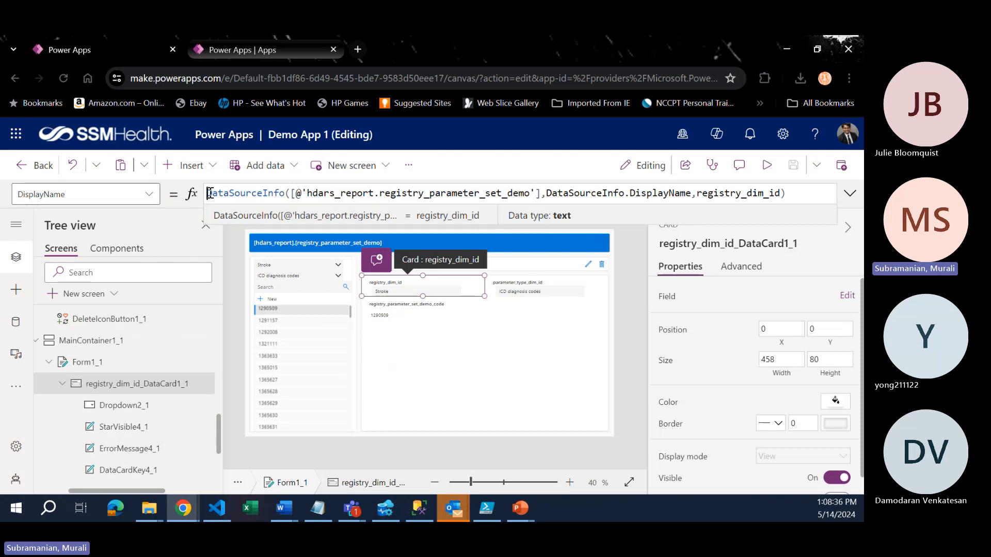
{"action": "type", "text": "//"}
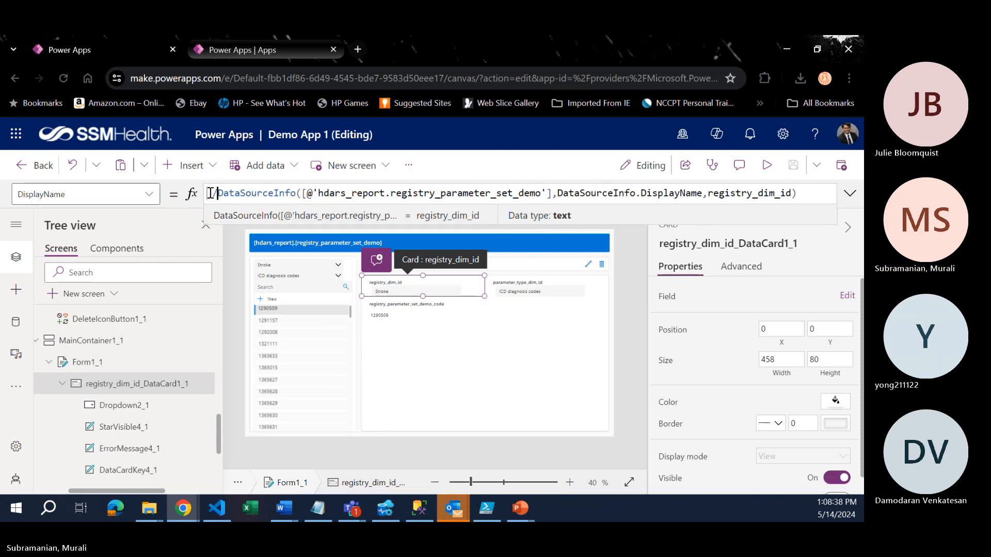
{"action": "type", "text": "\"\" "}
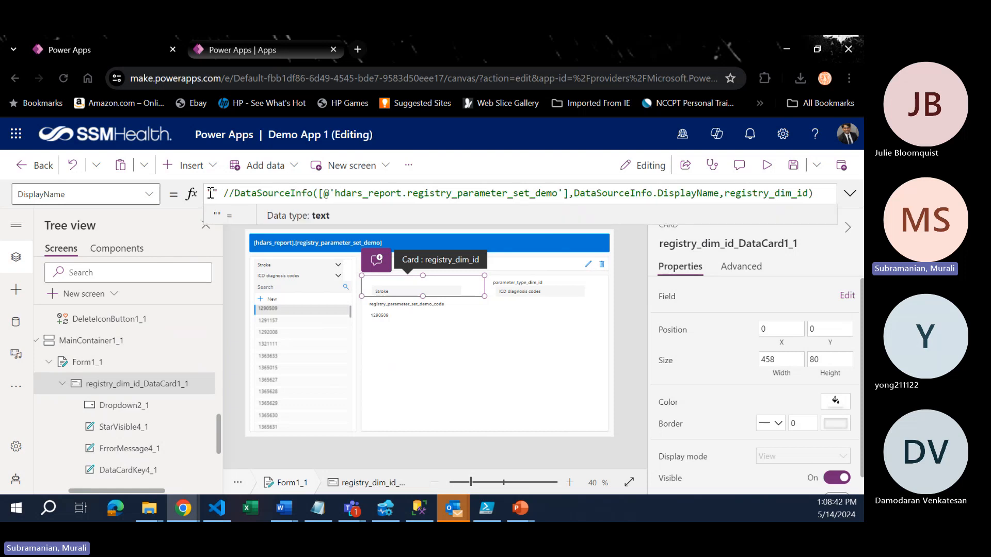
{"action": "type", "text": "REgi"}
{"action": "key", "text": "BackSpace"}
{"action": "key", "text": "BackSpace"}
{"action": "key", "text": "BackSpace"}
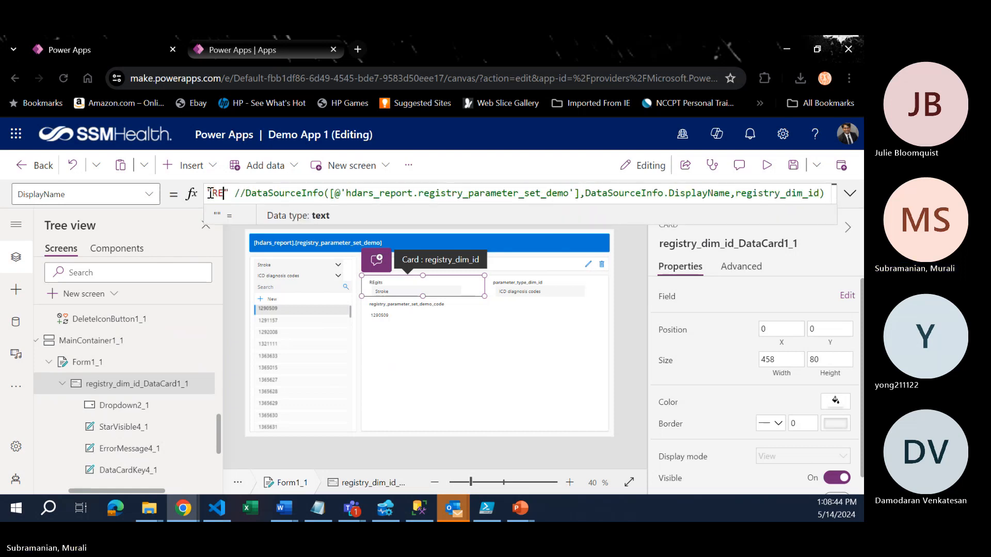
{"action": "type", "text": "egistry"}
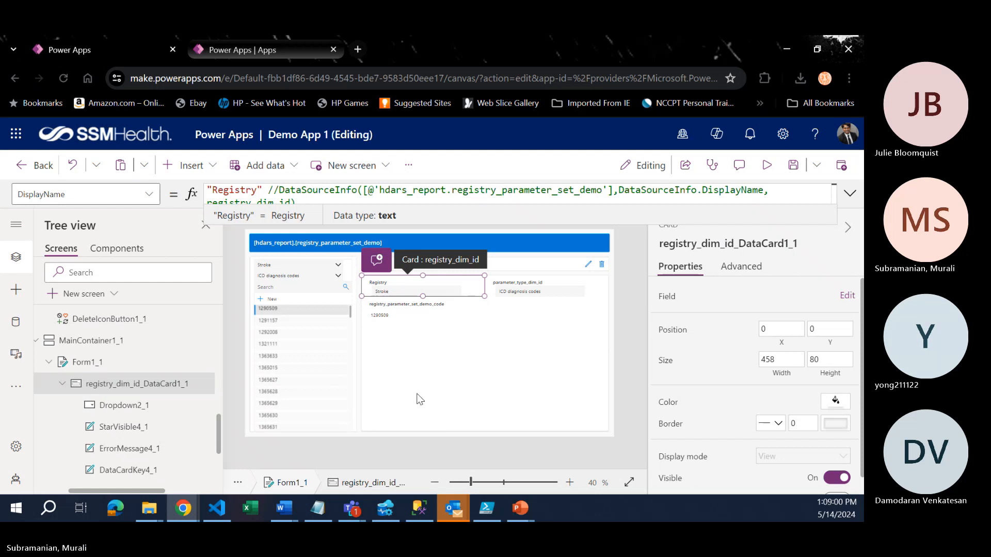
- Examine the structure of Form1_1's data cards, expanding the registry_dim_id and registry_parameter_set_demo_code cards
{"action": "left_click", "coordinate": [63, 385]}
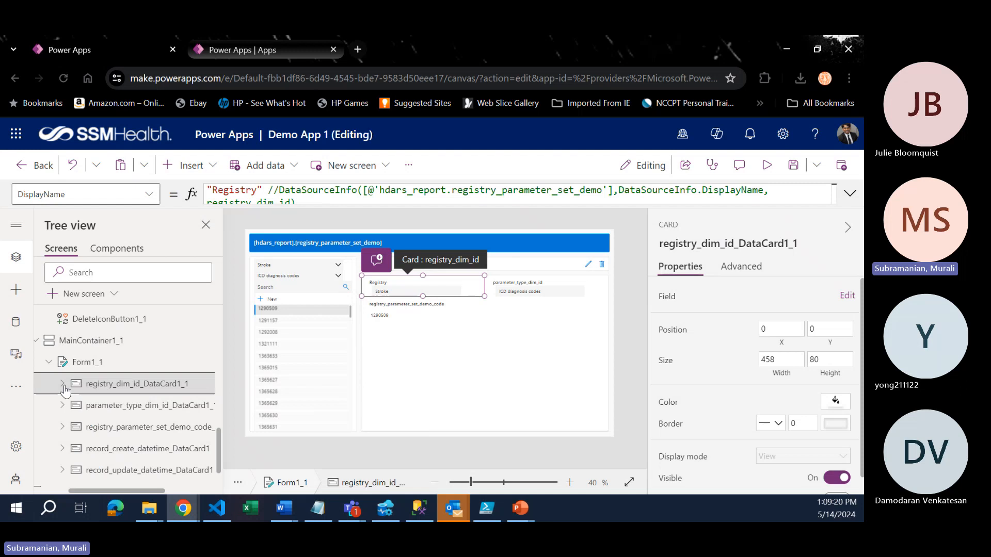
{"action": "left_click", "coordinate": [62, 385]}
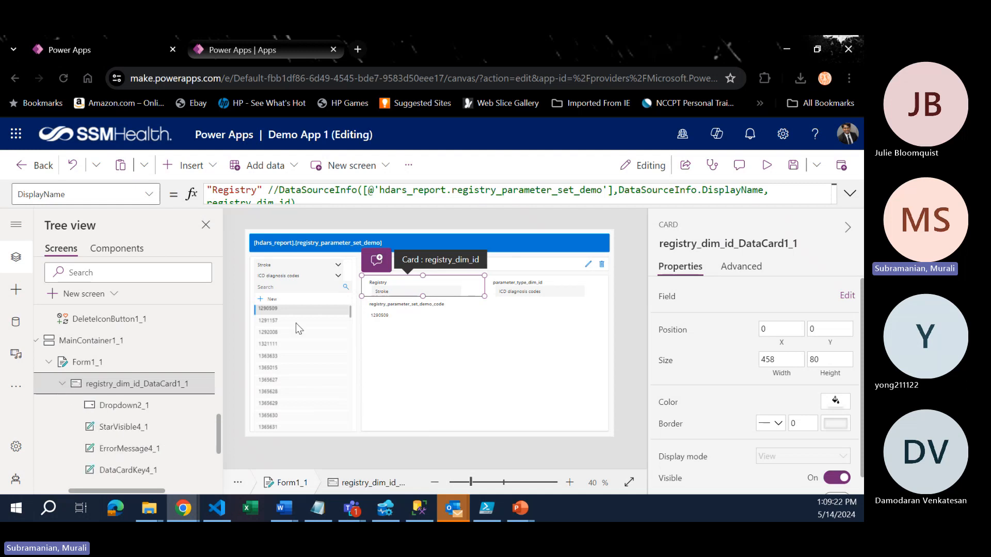
{"action": "left_click", "coordinate": [62, 385]}
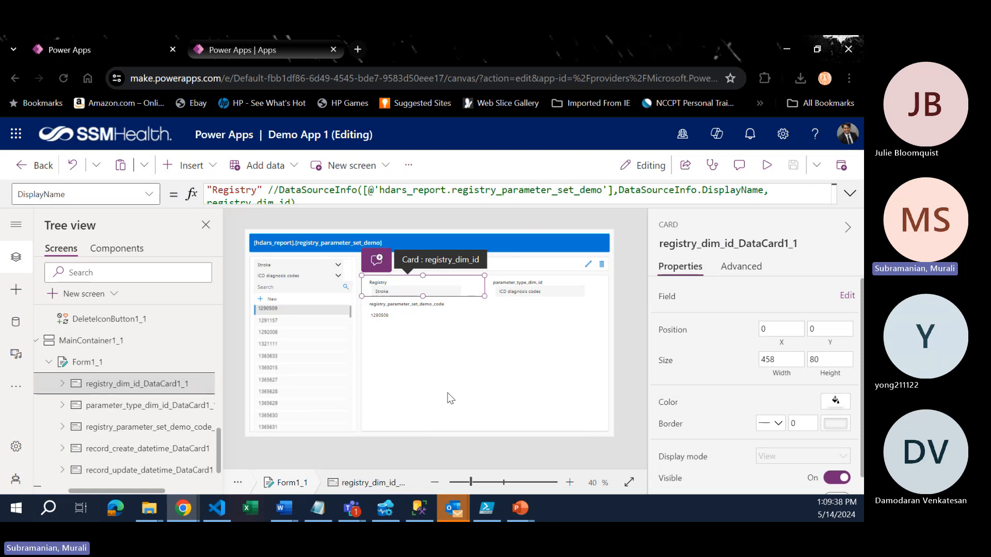
{"action": "left_click", "coordinate": [62, 385]}
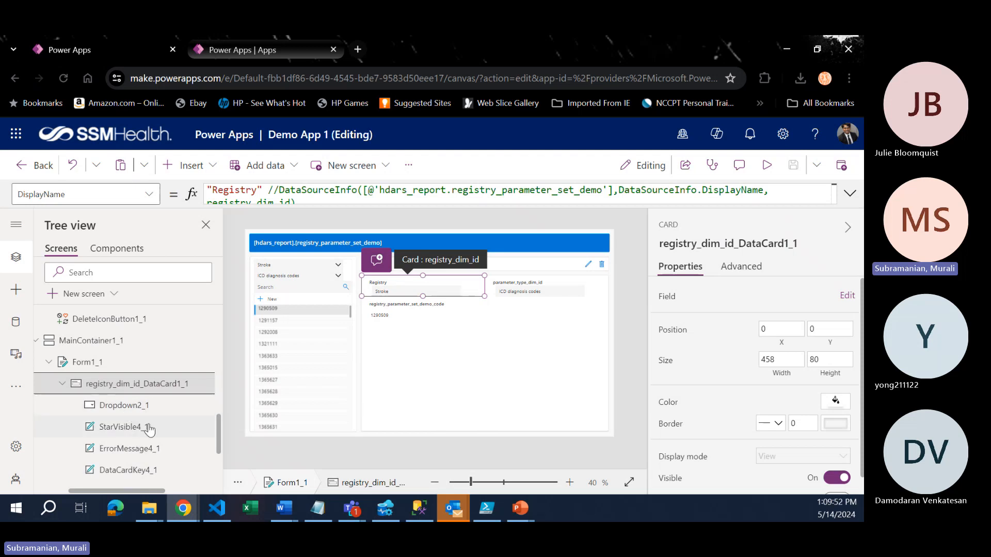
{"action": "scroll", "coordinate": [143, 408], "scroll_direction": "down", "scroll_amount": 2}
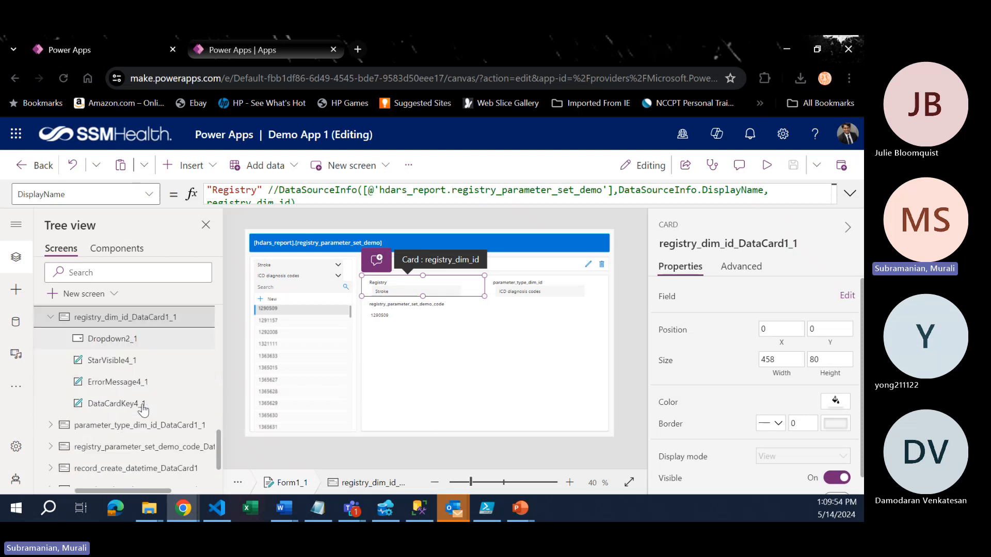
{"action": "scroll", "coordinate": [143, 408], "scroll_direction": "down", "scroll_amount": 2}
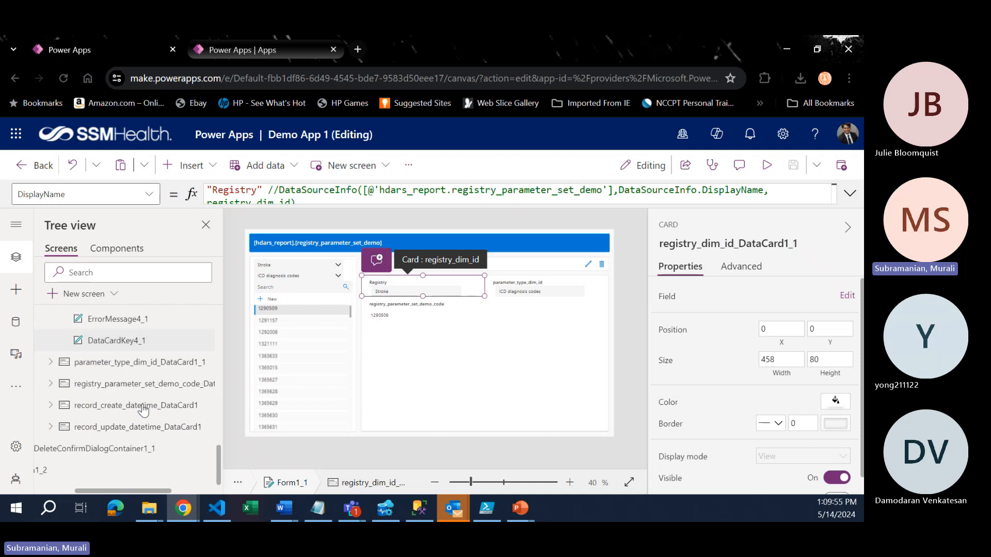
{"action": "left_click", "coordinate": [52, 384]}
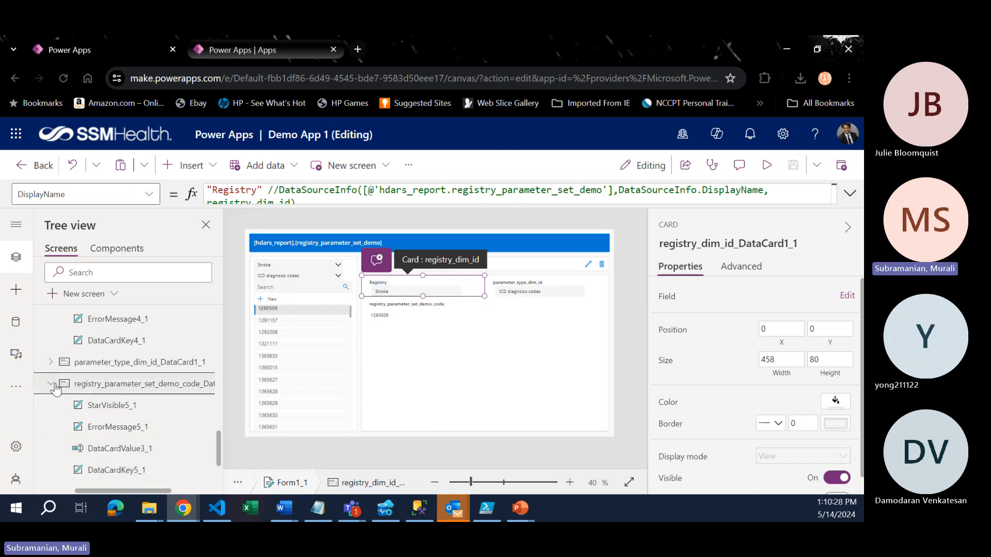
- Add the parameter_type_dim_id field to Form1_1
{"action": "left_click", "coordinate": [519, 378]}
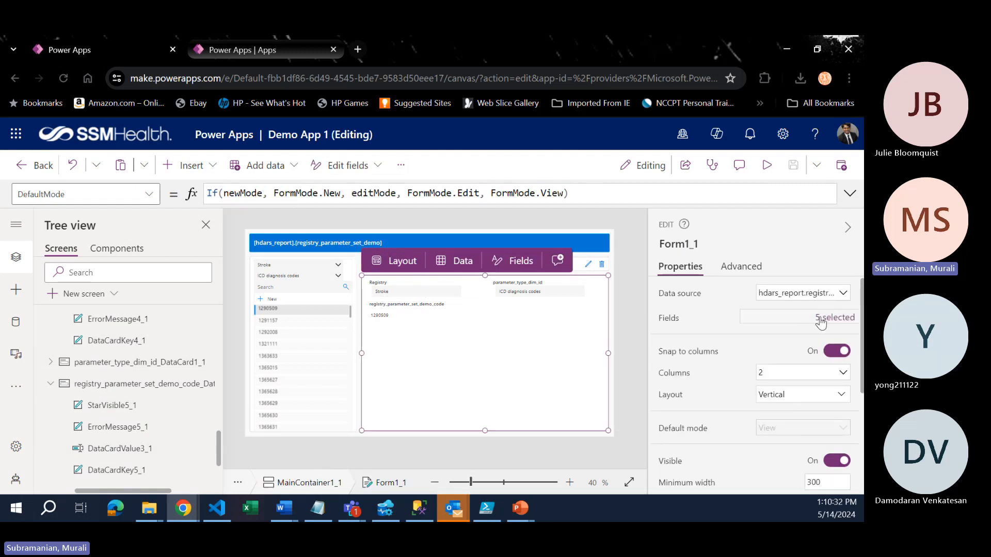
{"action": "left_click", "coordinate": [819, 321]}
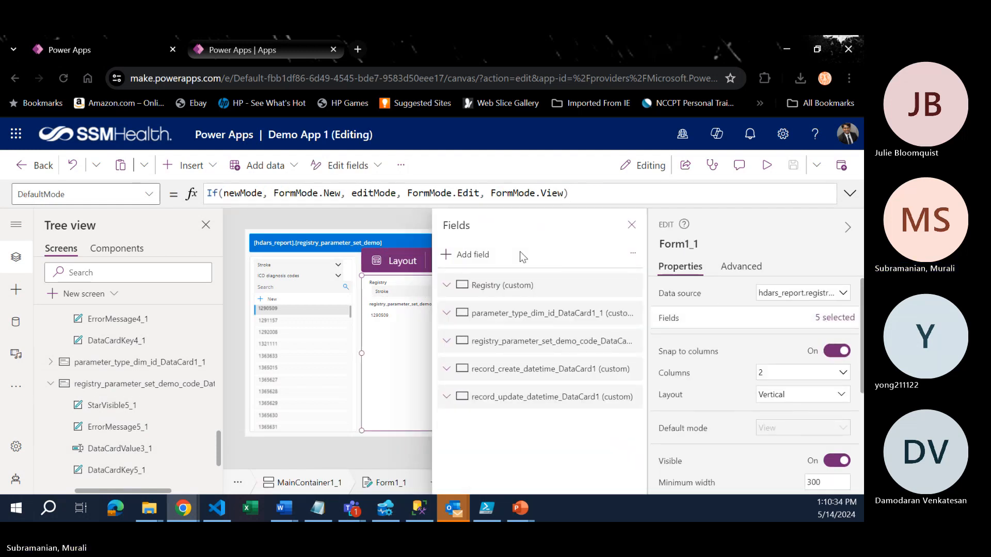
{"action": "left_click", "coordinate": [466, 254]}
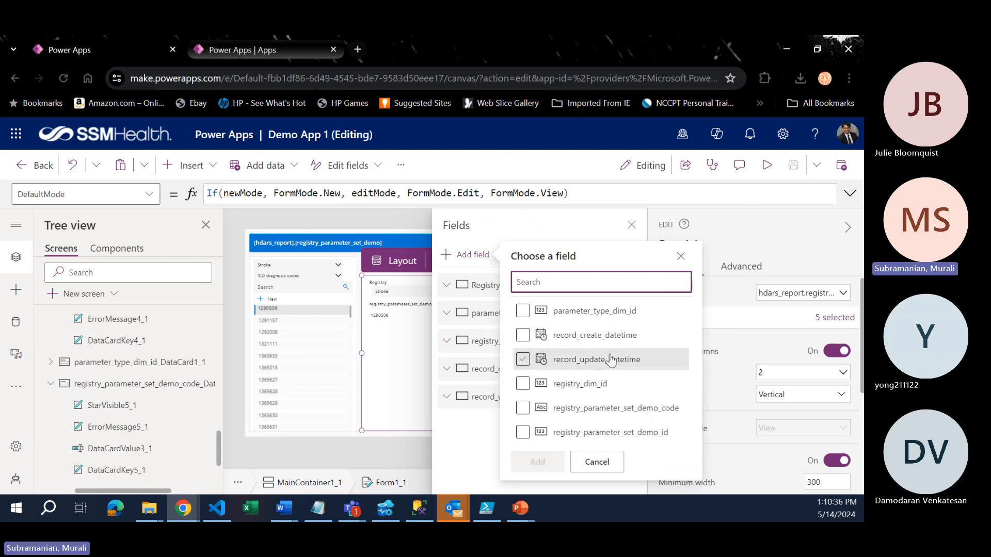
{"action": "left_click", "coordinate": [524, 312]}
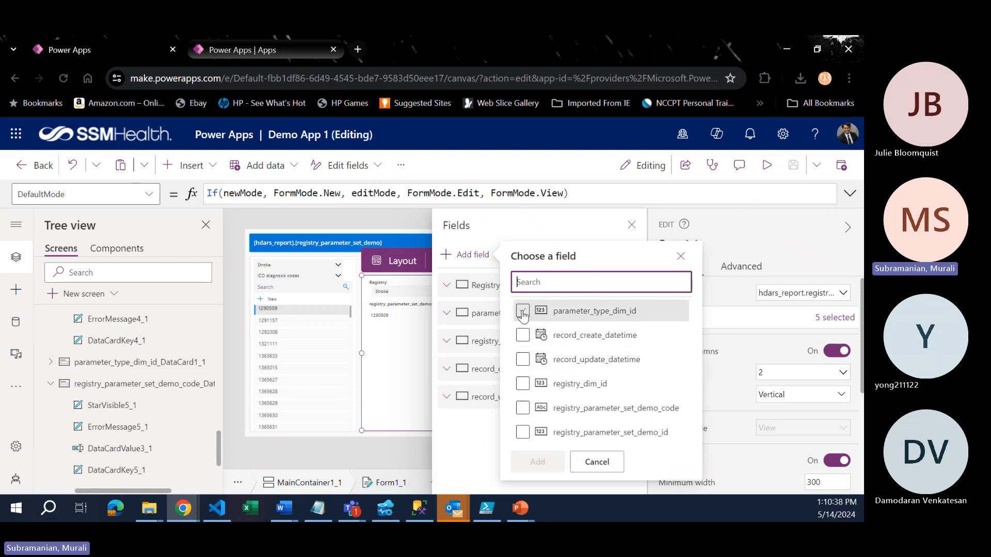
{"action": "left_click", "coordinate": [524, 312]}
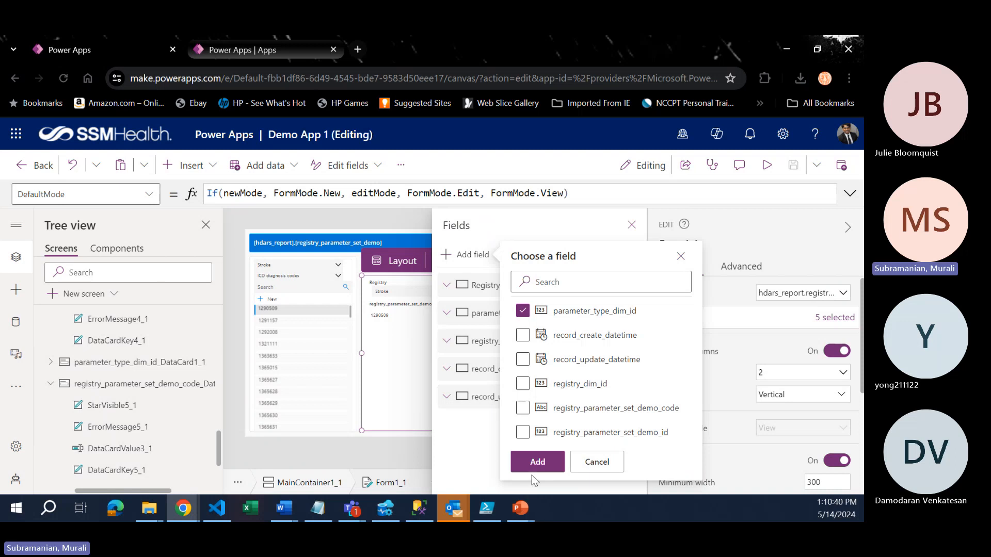
{"action": "left_click", "coordinate": [535, 461]}
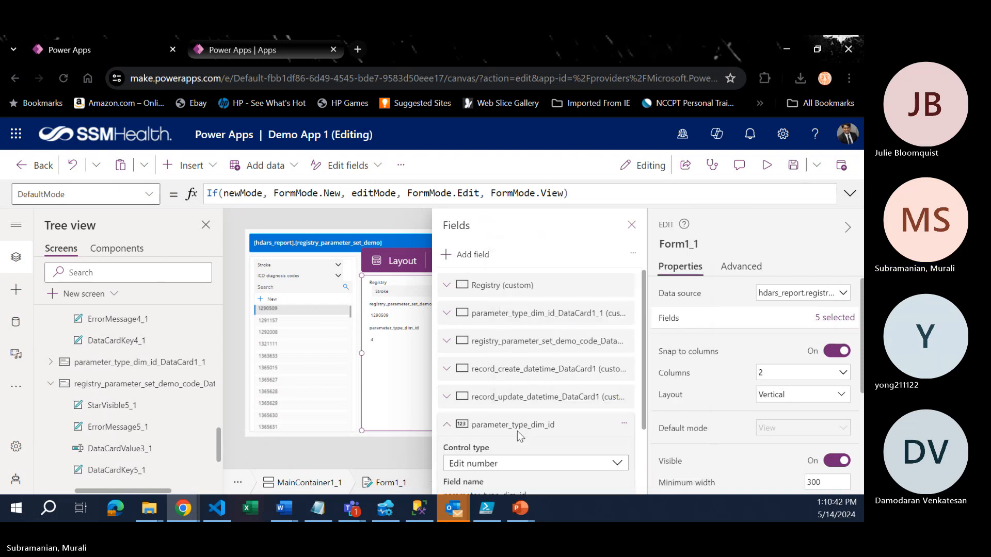
- Review the control types available for the newly added parameter_type_dim_id field, keeping Edit number, and close the field list
{"action": "scroll", "coordinate": [511, 422], "scroll_direction": "down", "scroll_amount": 2}
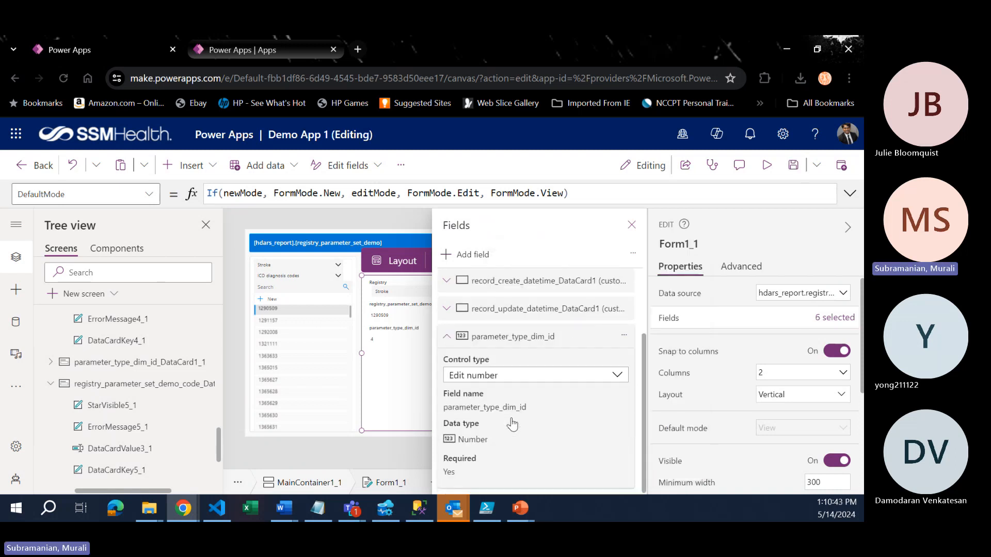
{"action": "left_click", "coordinate": [498, 378]}
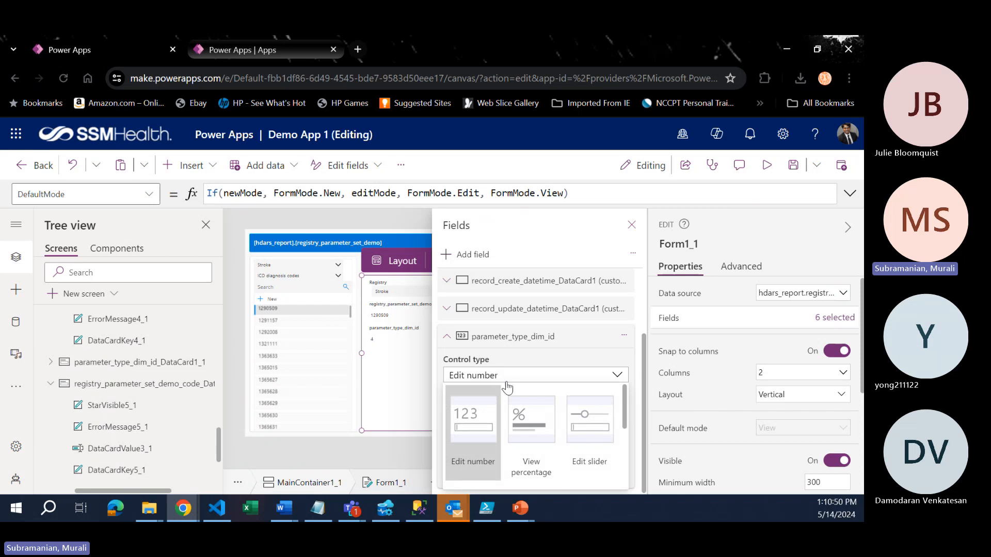
{"action": "scroll", "coordinate": [569, 422], "scroll_direction": "down", "scroll_amount": 1}
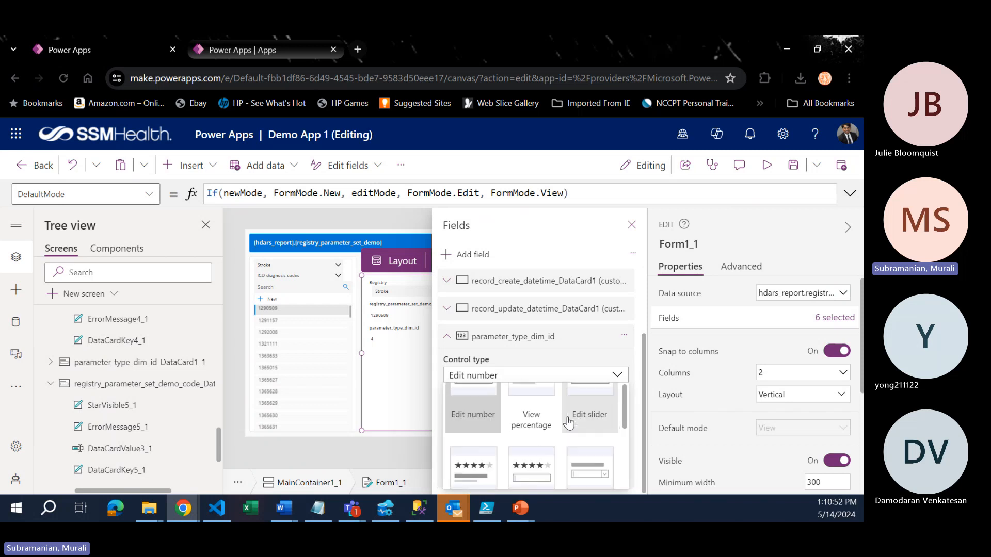
{"action": "scroll", "coordinate": [568, 422], "scroll_direction": "down", "scroll_amount": 1}
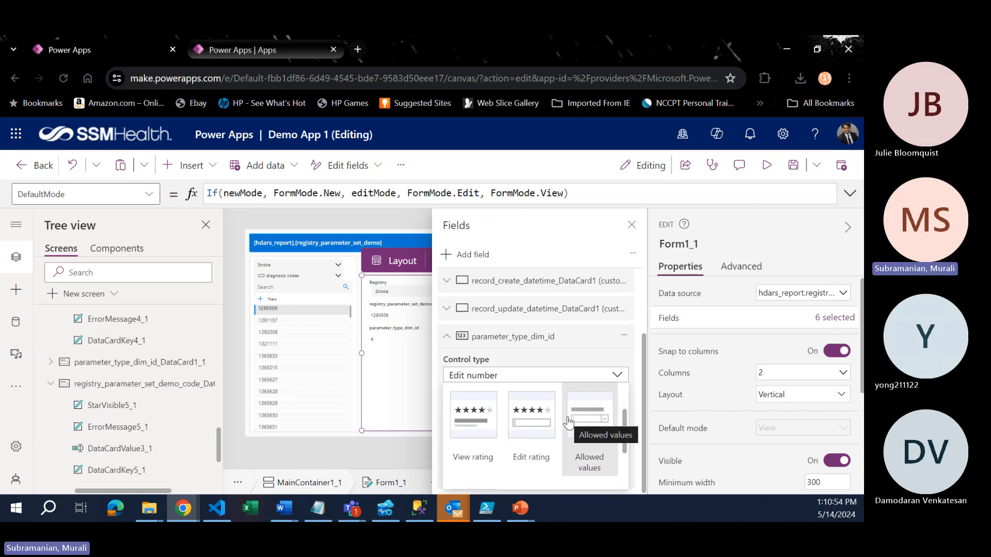
{"action": "scroll", "coordinate": [513, 422], "scroll_direction": "down", "scroll_amount": 1}
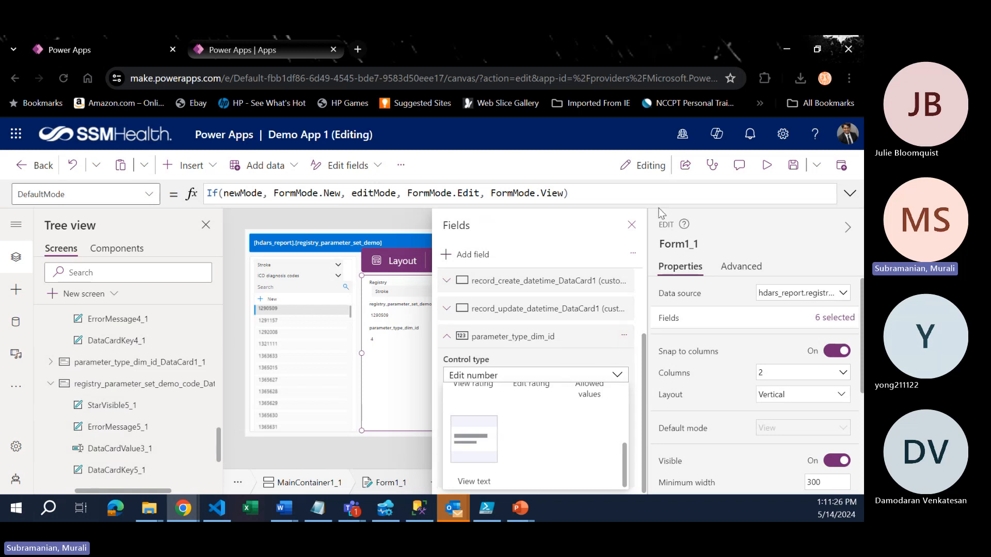
{"action": "left_click", "coordinate": [632, 225]}
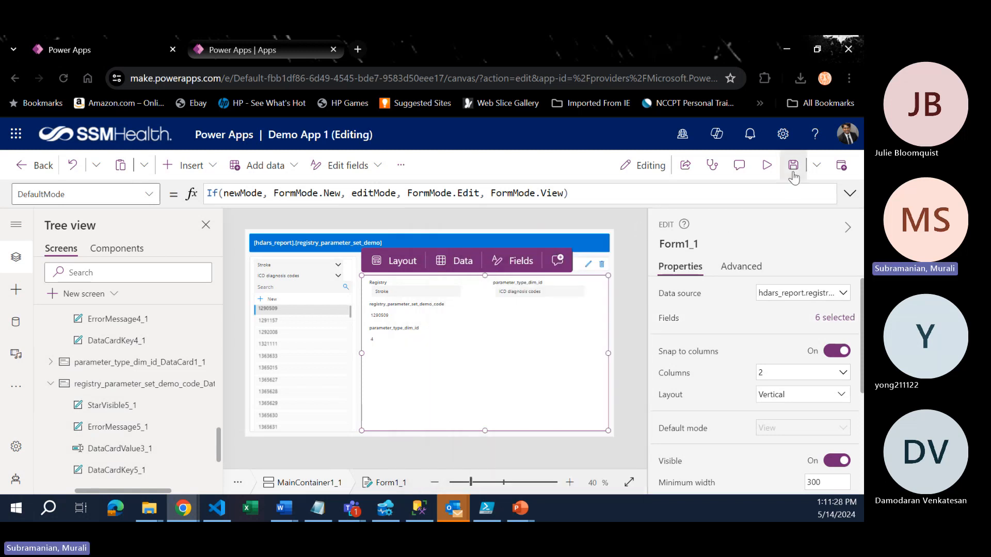
- Preview the app, put record 1290509 into edit mode and check the choices offered for Registry
{"action": "left_click", "coordinate": [768, 166]}
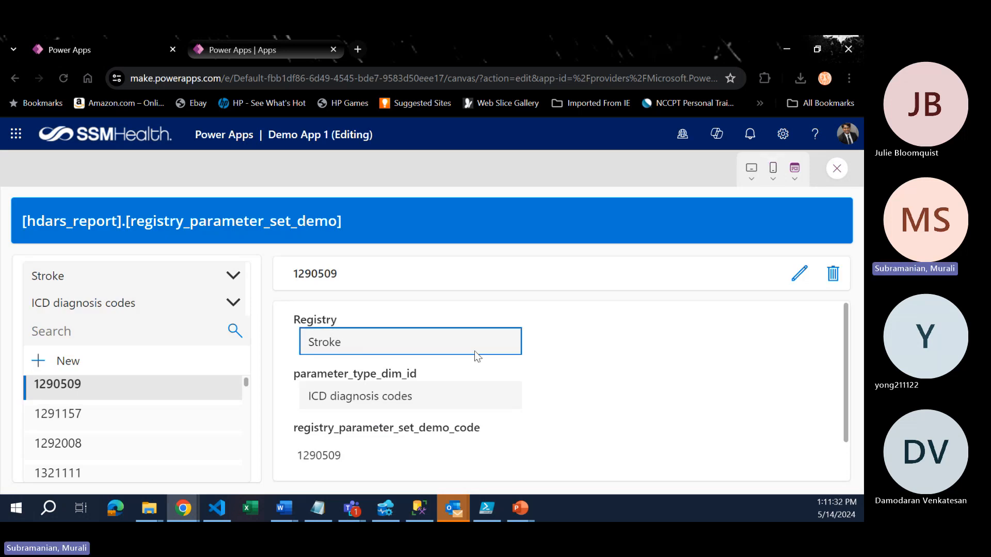
{"action": "left_click", "coordinate": [799, 274]}
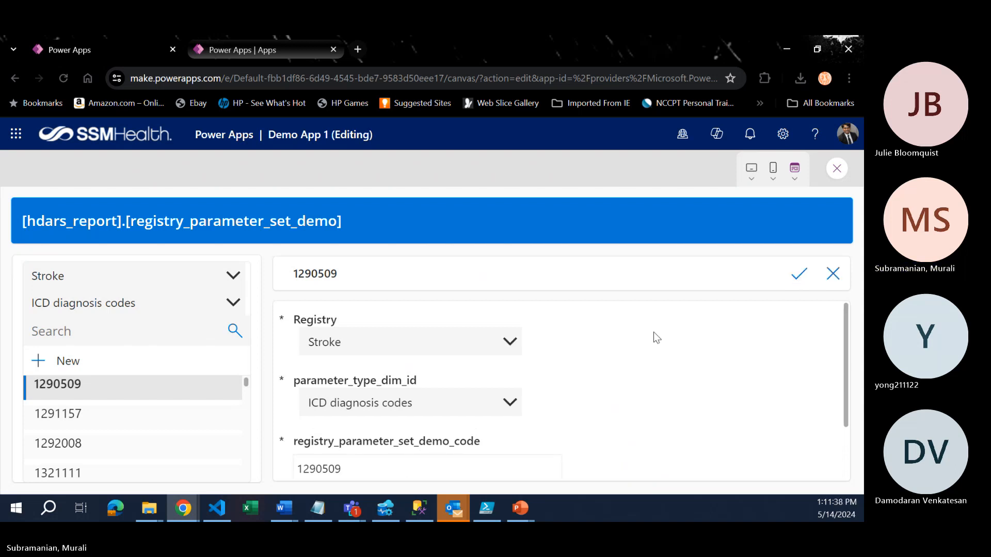
{"action": "left_click", "coordinate": [506, 350]}
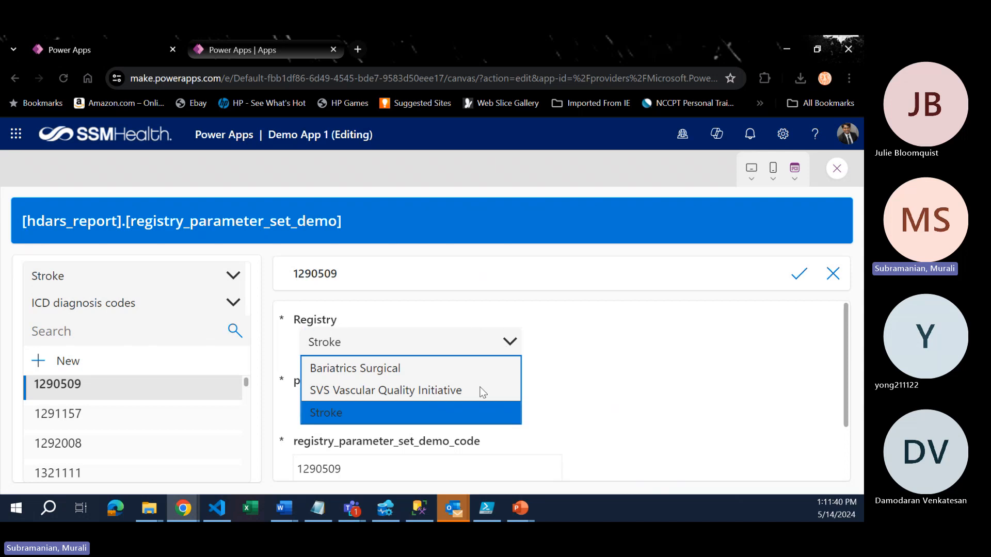
{"action": "left_click", "coordinate": [577, 369]}
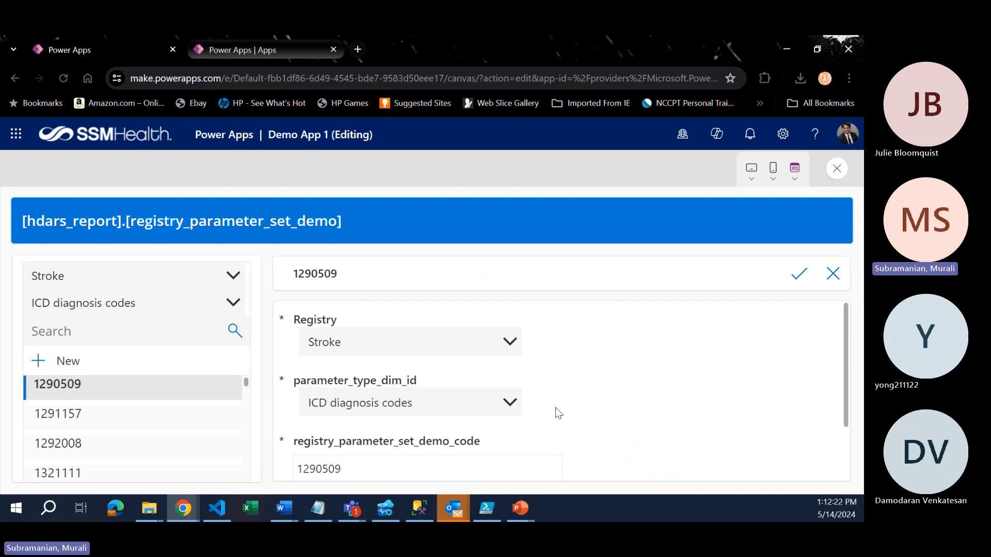
- Check the choices offered for parameter_type_dim_id, cancel editing the record and exit the preview
{"action": "left_click", "coordinate": [510, 403]}
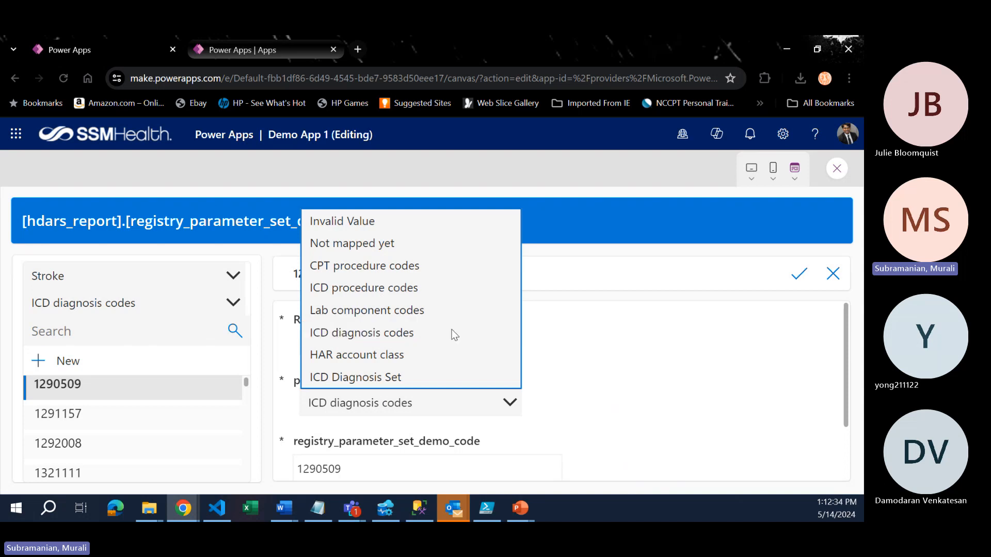
{"action": "left_click", "coordinate": [626, 390]}
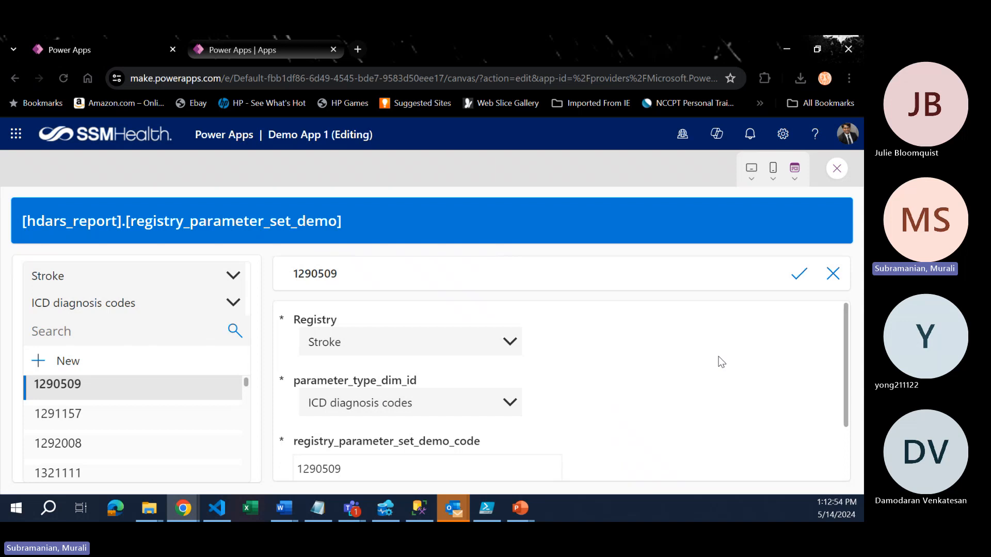
{"action": "scroll", "coordinate": [720, 361], "scroll_direction": "down", "scroll_amount": 1}
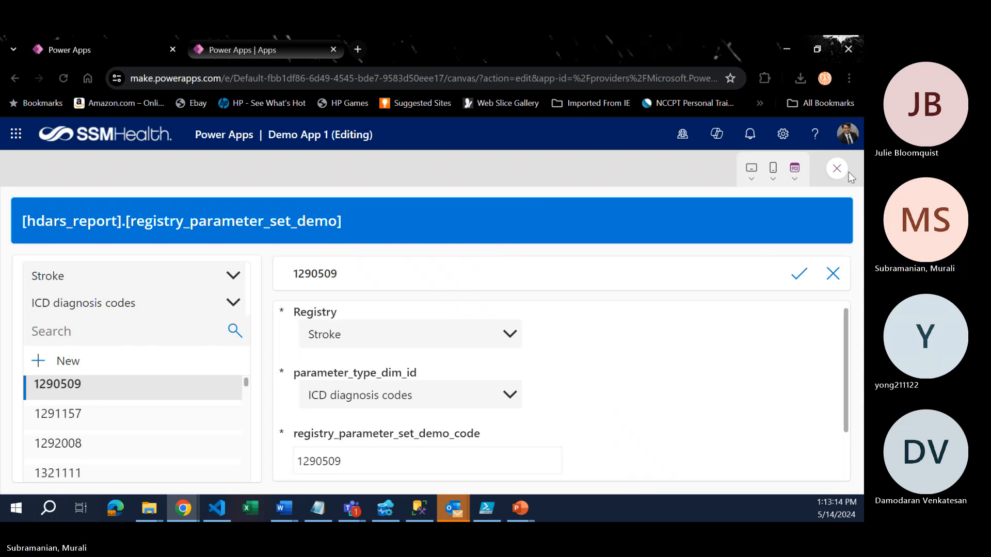
{"action": "left_click", "coordinate": [833, 275]}
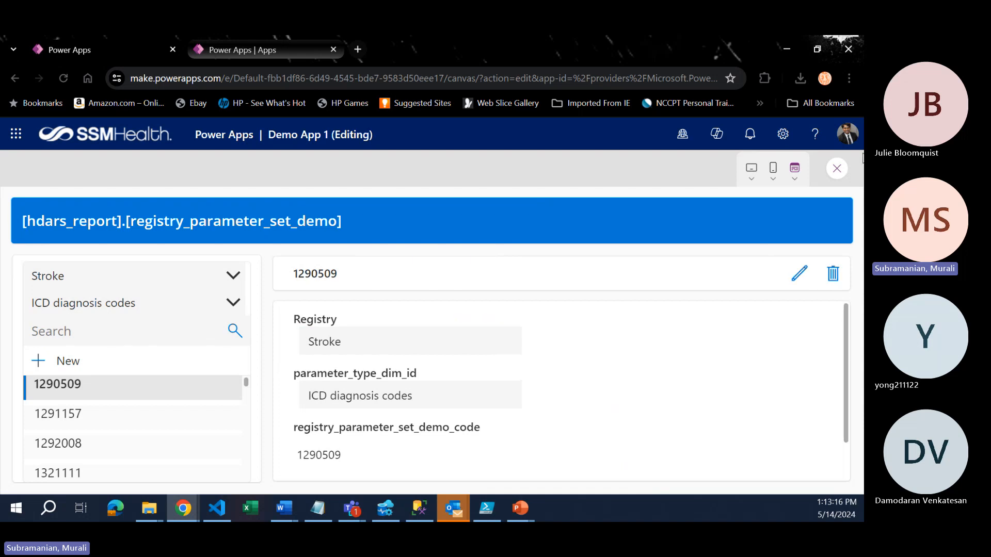
{"action": "left_click", "coordinate": [837, 167]}
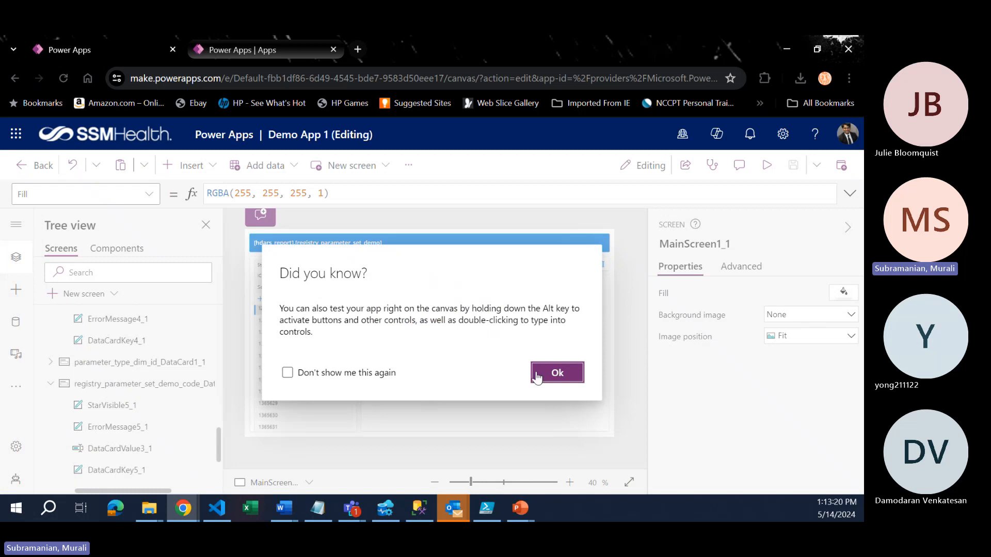
{"action": "left_click", "coordinate": [558, 372]}
- Select Dropdown2_1 in the registry_dim_id card and examine its Default lookup formula
{"action": "scroll", "coordinate": [110, 431], "scroll_direction": "down", "scroll_amount": 1}
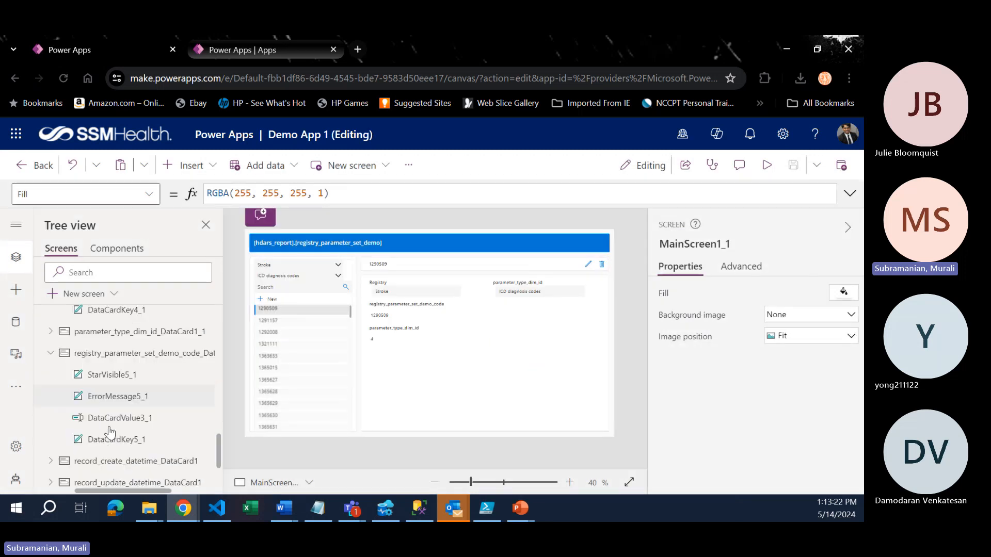
{"action": "scroll", "coordinate": [110, 431], "scroll_direction": "up", "scroll_amount": 3}
{"action": "scroll", "coordinate": [110, 431], "scroll_direction": "up", "scroll_amount": 2}
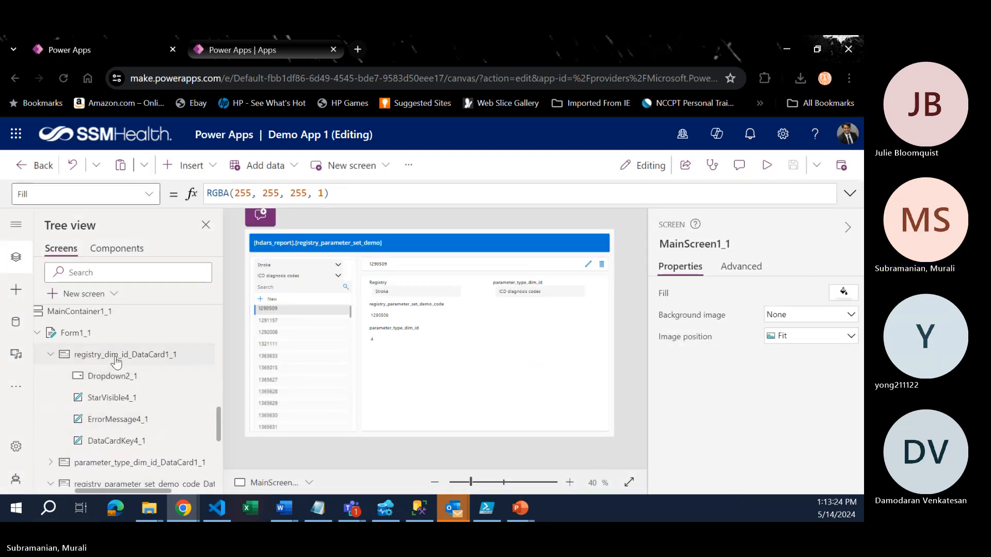
{"action": "left_click", "coordinate": [122, 376]}
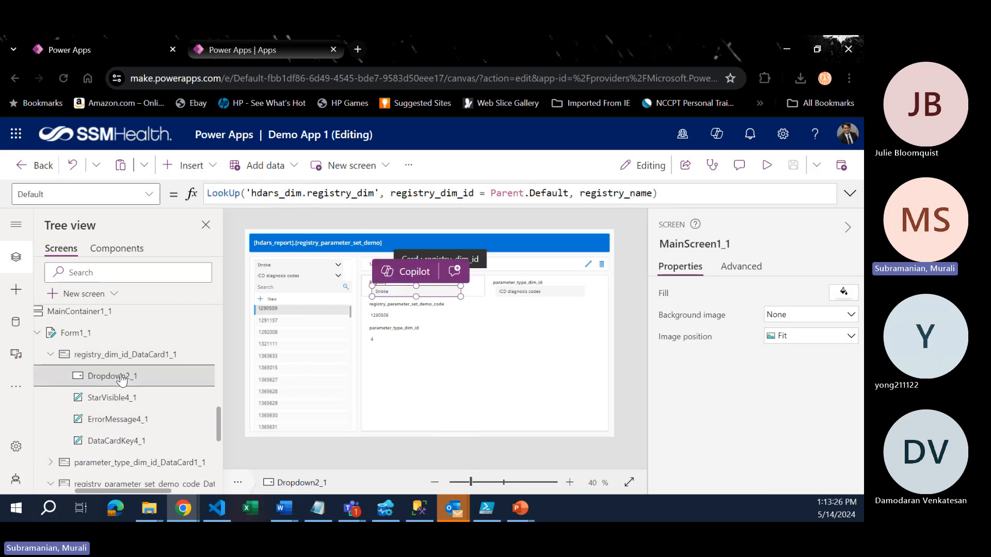
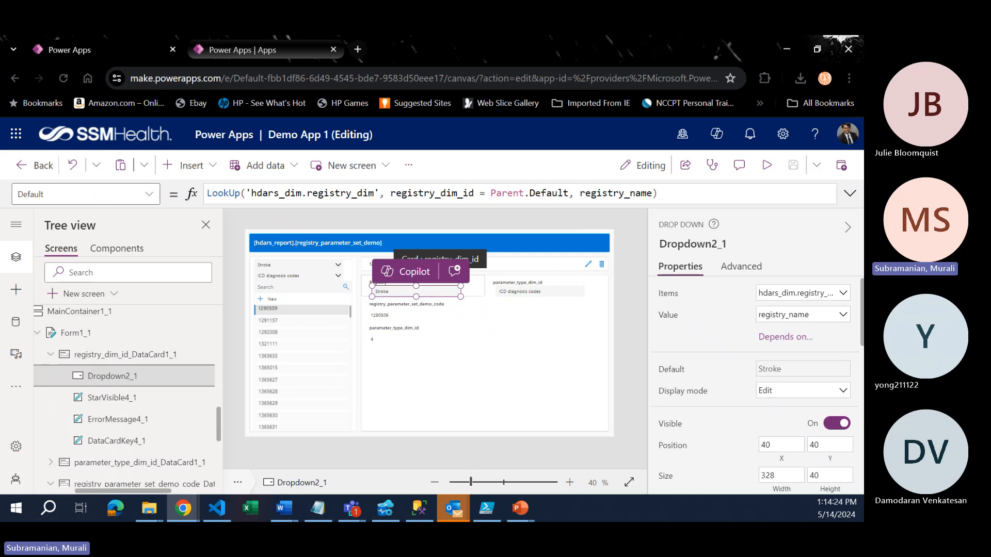
- Switch to SQL Server Management Studio, inspect the registry_dim_id and parameter_type_dim_id values in the query results, and return to Power Apps
{"action": "key", "text": "alt+Tab"}
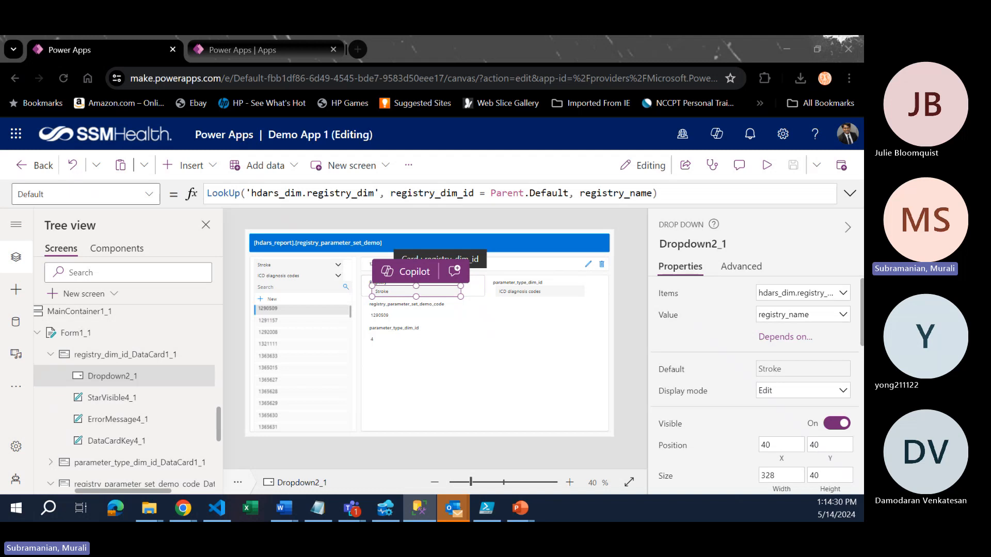
{"action": "left_click_drag", "start_coordinate": [0, 62], "coordinate": [213, 37]}
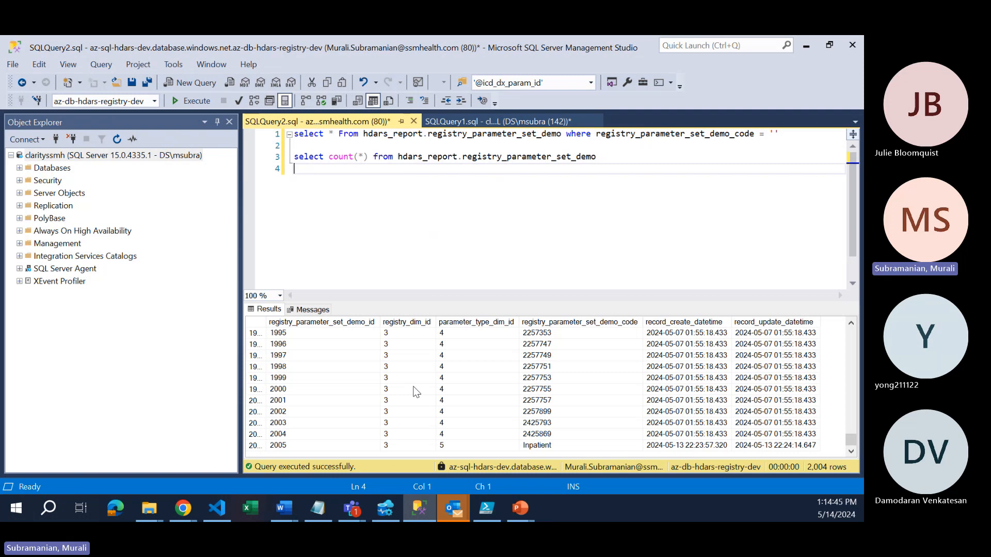
{"action": "left_click_drag", "start_coordinate": [415, 392], "coordinate": [795, 91]}
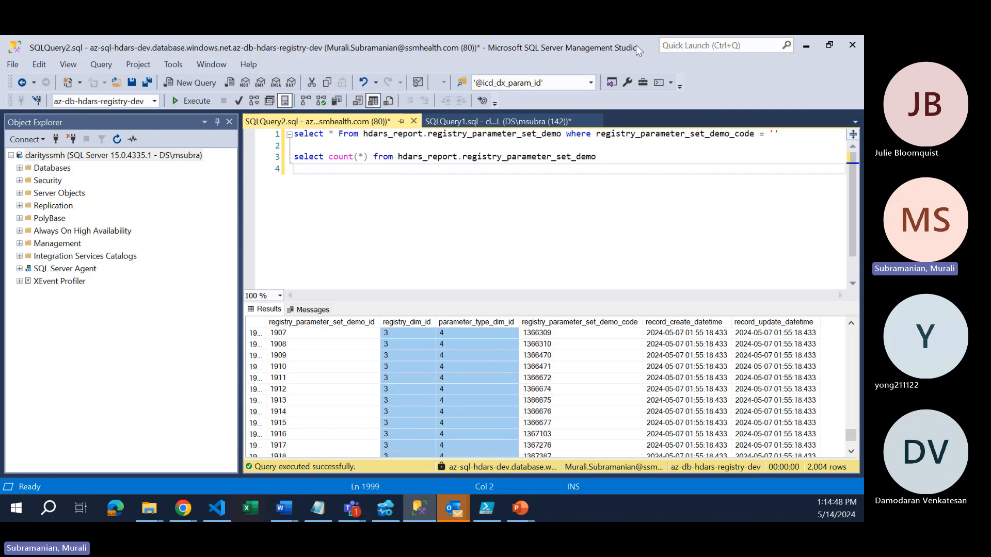
{"action": "left_click_drag", "start_coordinate": [636, 45], "coordinate": [0, 165]}
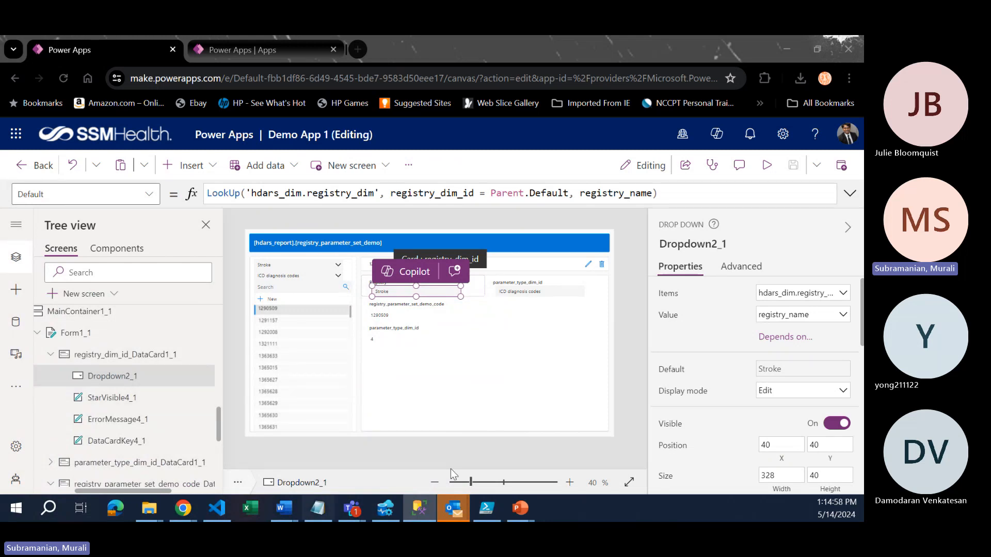
- Select the registry_dim_id data card in the form and look over its available properties
{"action": "left_click", "coordinate": [481, 456]}
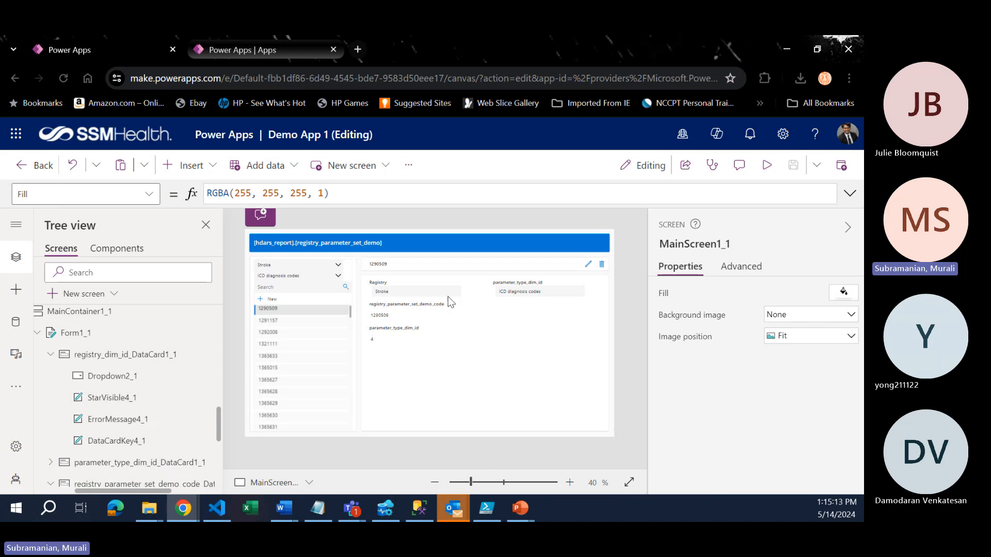
{"action": "left_click", "coordinate": [475, 293]}
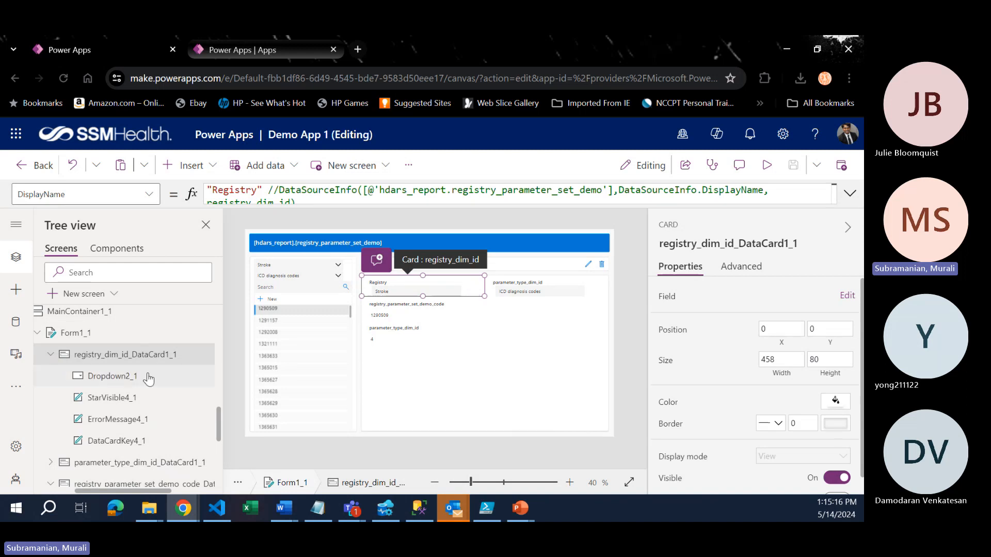
{"action": "left_click", "coordinate": [149, 197]}
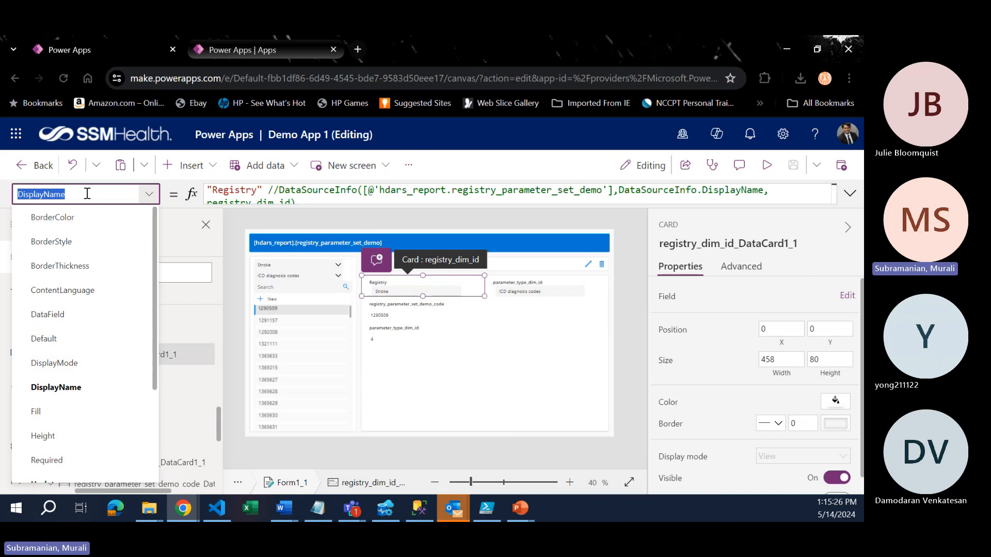
{"action": "left_click", "coordinate": [473, 293]}
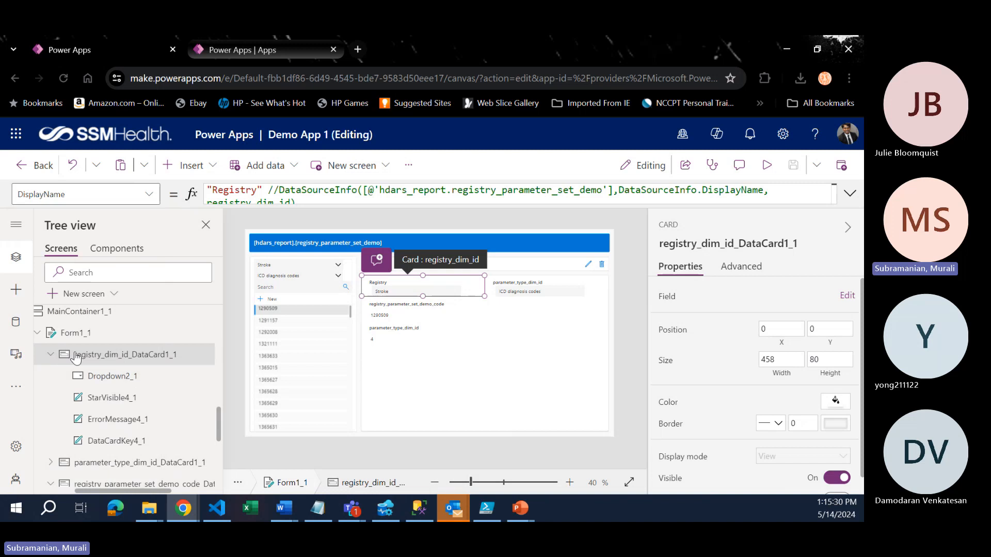
- Select Dropdown2_1 inside the registry_dim_id card and browse its available properties, including Default and BorderThickness
{"action": "left_click", "coordinate": [111, 379]}
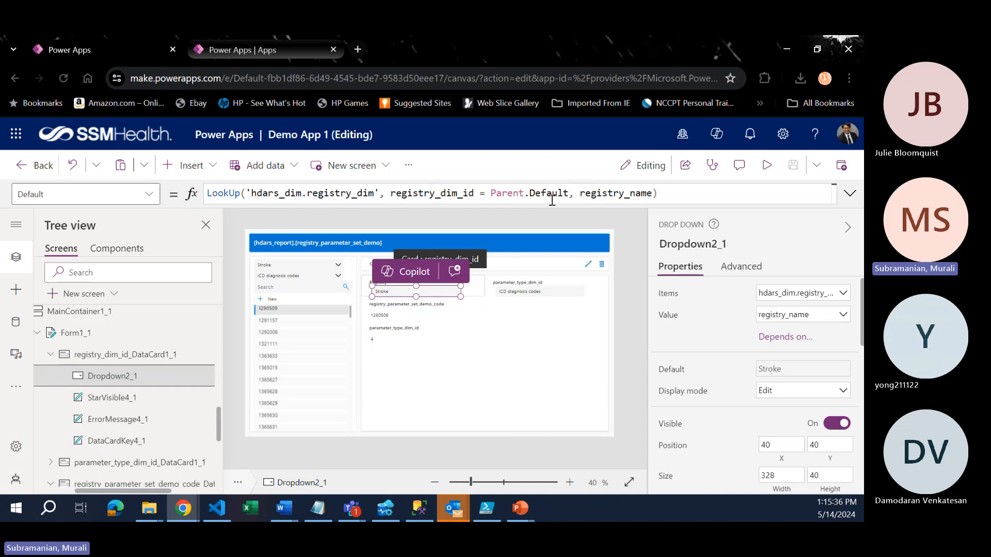
{"action": "left_click", "coordinate": [150, 194]}
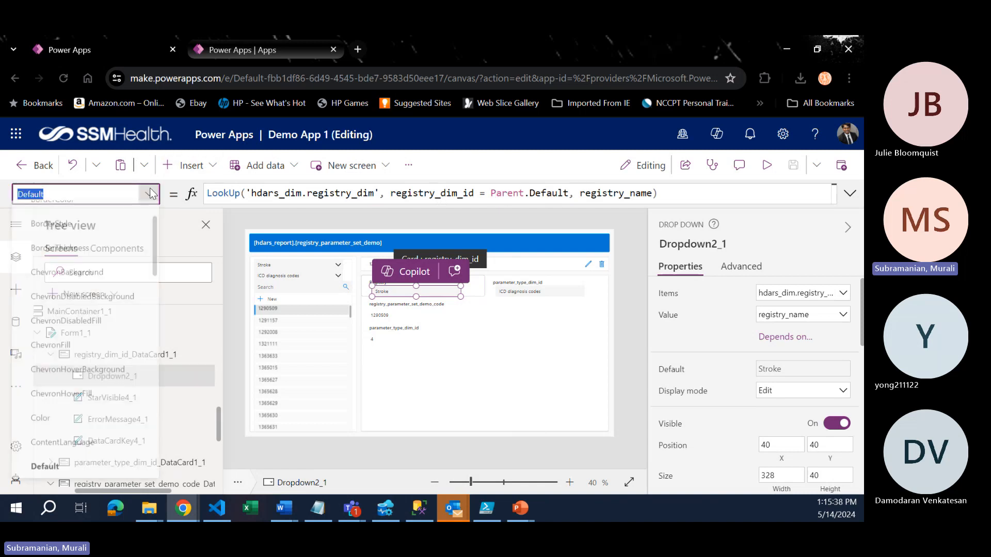
{"action": "scroll", "coordinate": [70, 323], "scroll_direction": "down", "scroll_amount": 4}
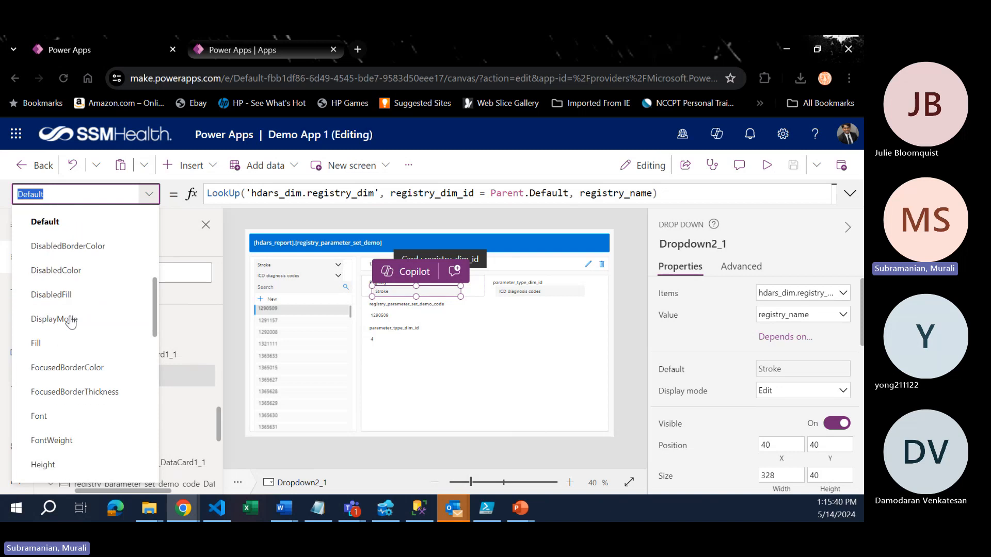
{"action": "scroll", "coordinate": [71, 322], "scroll_direction": "up", "scroll_amount": 5}
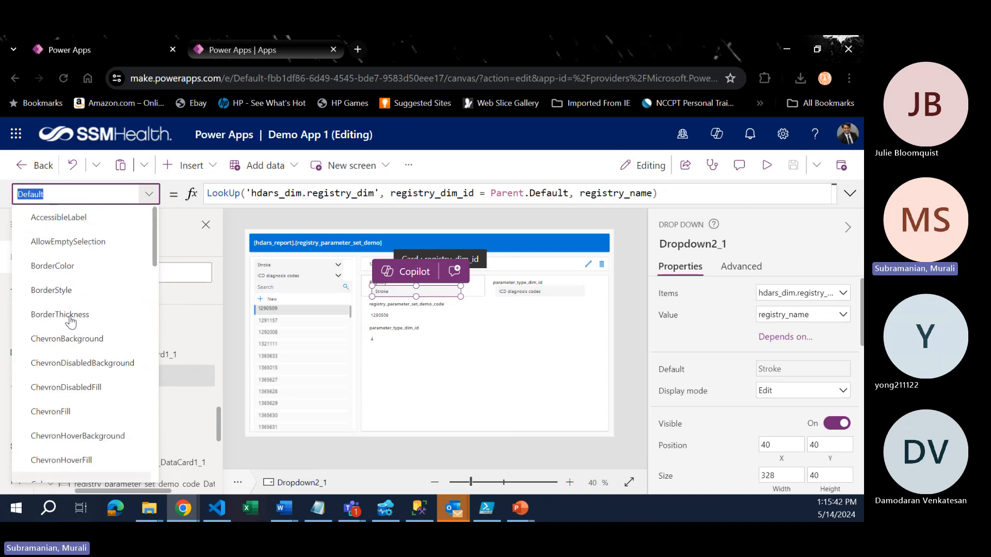
{"action": "scroll", "coordinate": [71, 323], "scroll_direction": "down", "scroll_amount": 4}
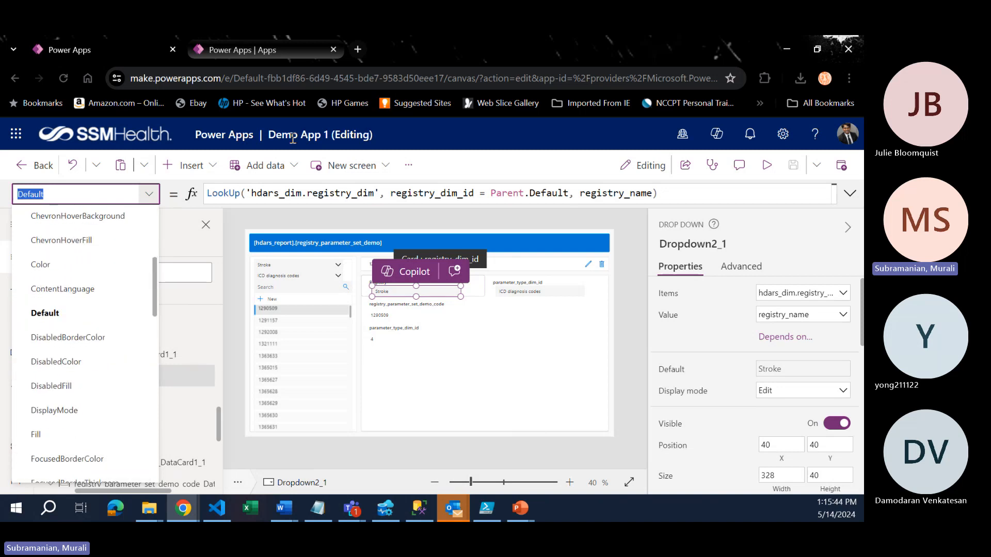
{"action": "left_click", "coordinate": [722, 194]}
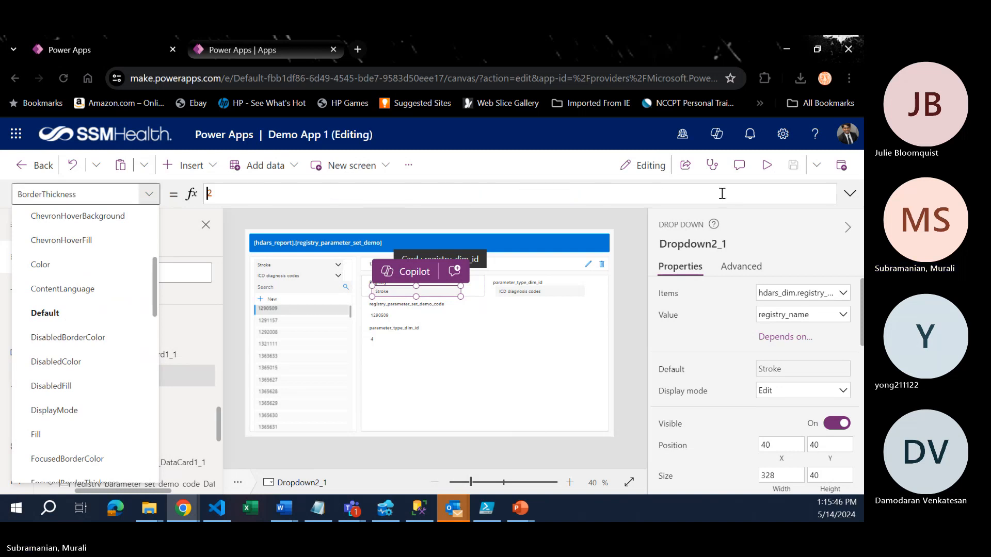
{"action": "left_click", "coordinate": [143, 198]}
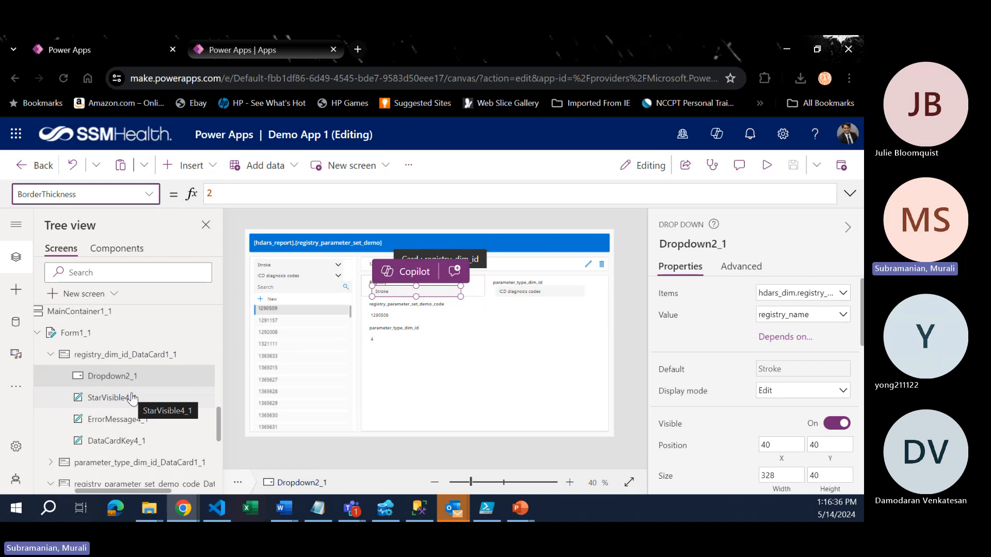
- Go back to registry_dim_id_DataCard1_1 and compare its property list with that of its dropdown
{"action": "left_click", "coordinate": [124, 354]}
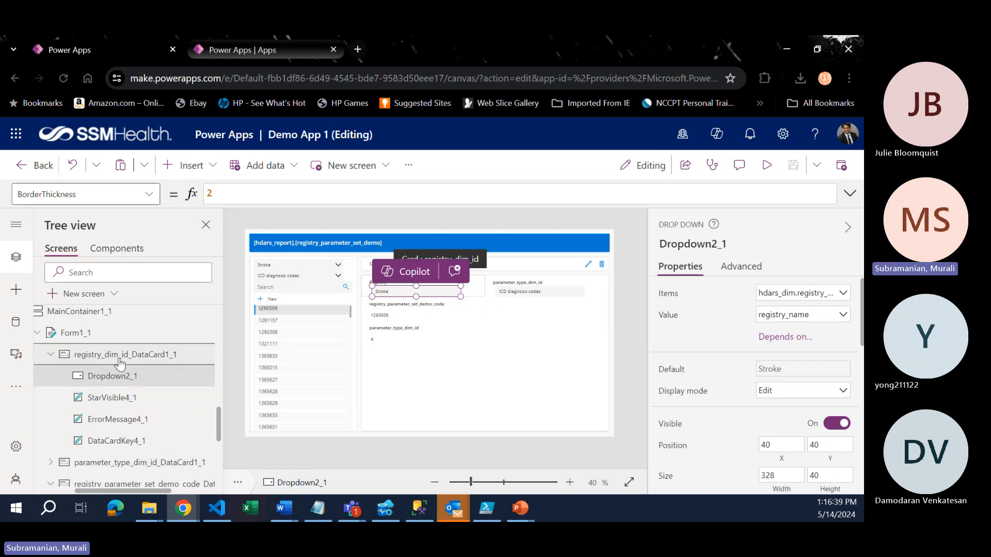
{"action": "left_click", "coordinate": [149, 196]}
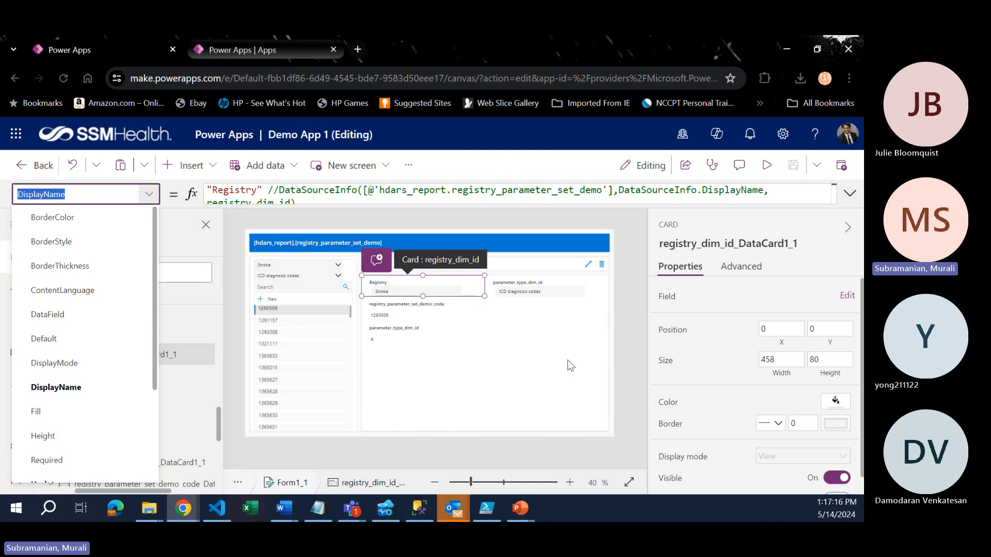
{"action": "left_click", "coordinate": [478, 293]}
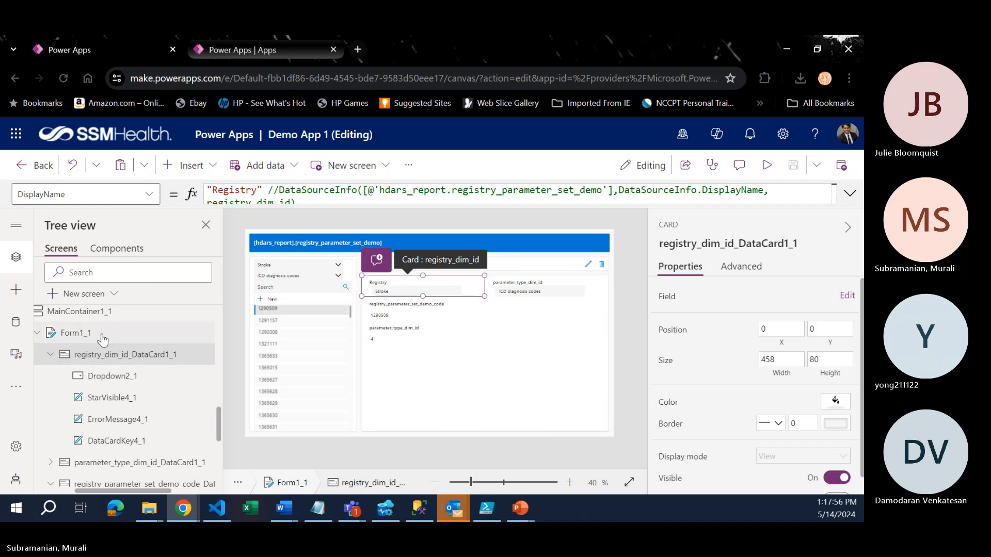
- Check Dropdown2_1 again, then display the Update formula of its parent registry_dim_id data card
{"action": "left_click", "coordinate": [94, 378]}
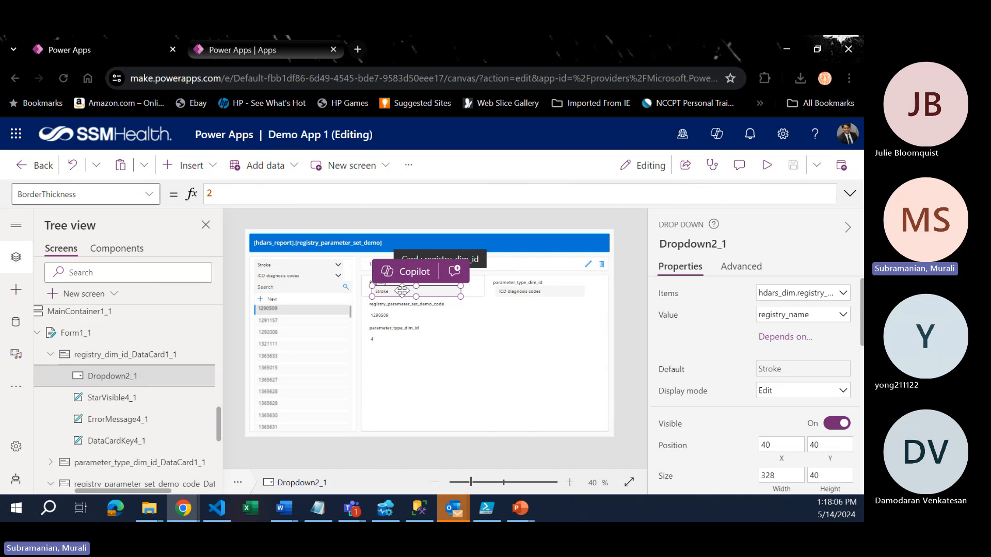
{"action": "left_click", "coordinate": [165, 357]}
{"action": "left_click", "coordinate": [149, 194]}
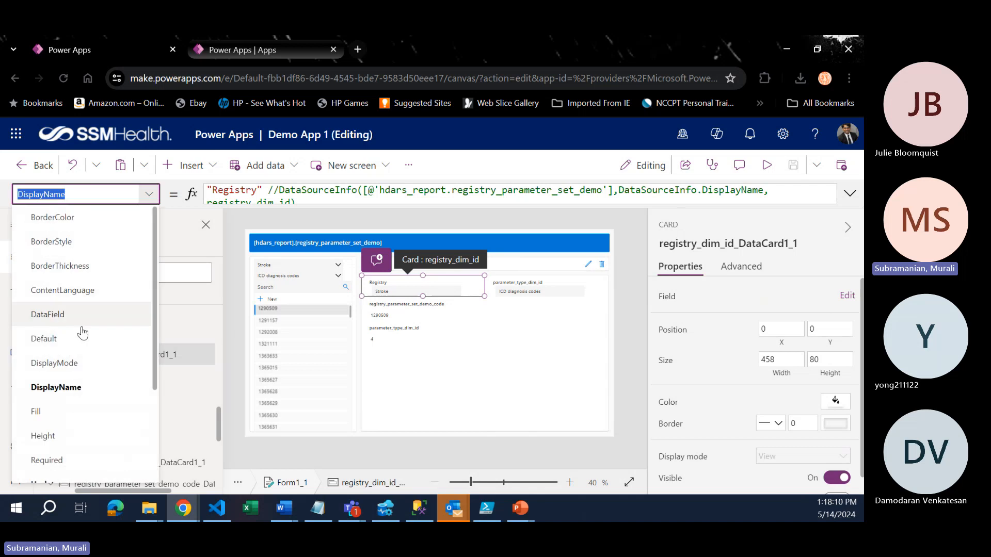
{"action": "scroll", "coordinate": [70, 436], "scroll_direction": "down", "scroll_amount": 3}
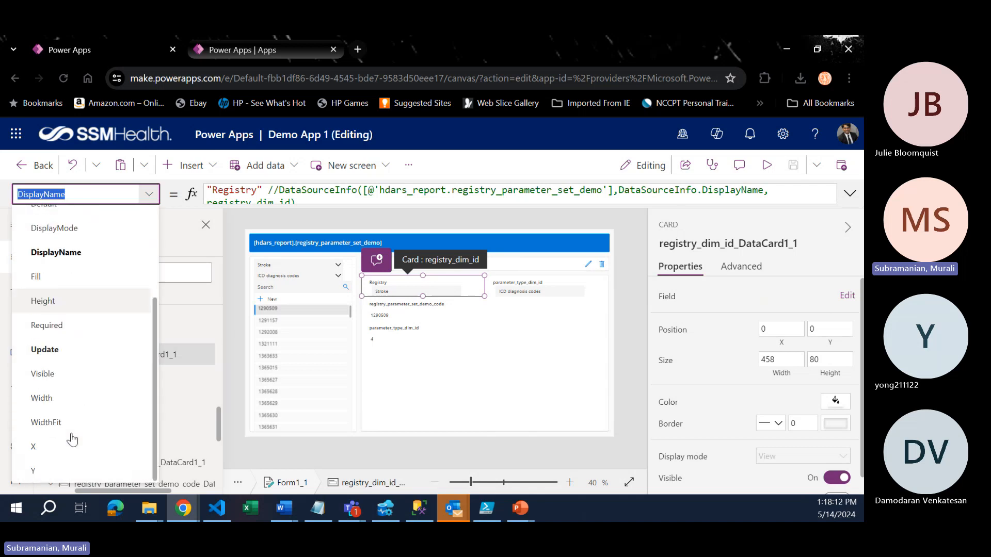
{"action": "left_click", "coordinate": [71, 353]}
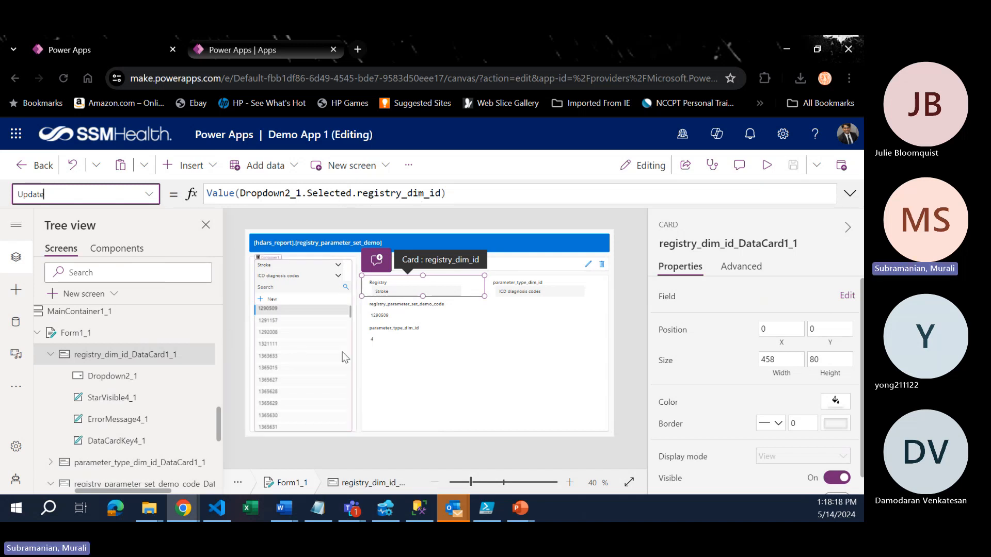
- Check the form's DefaultMode formula, then examine the full OnSelect formula of the record's edit icon
{"action": "left_click", "coordinate": [485, 382]}
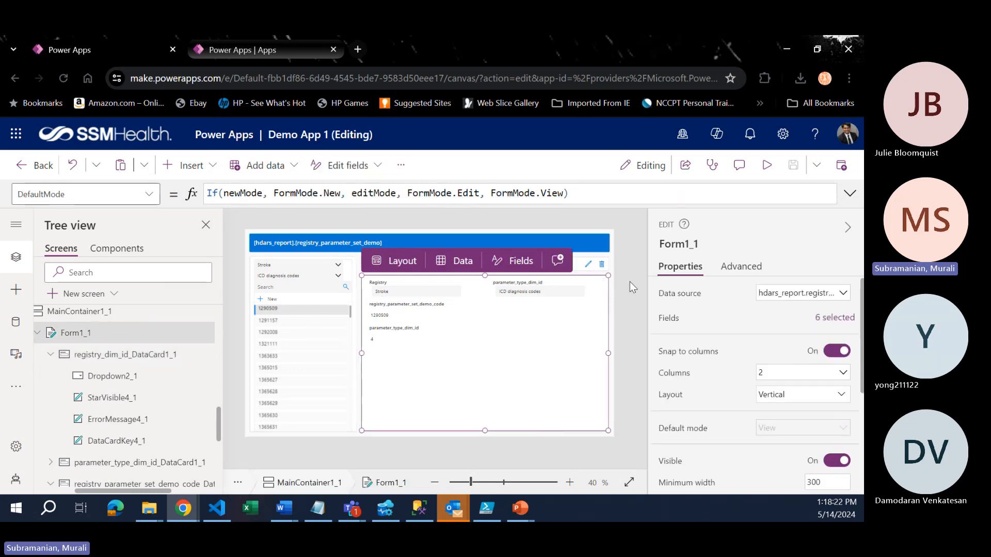
{"action": "left_click", "coordinate": [589, 264]}
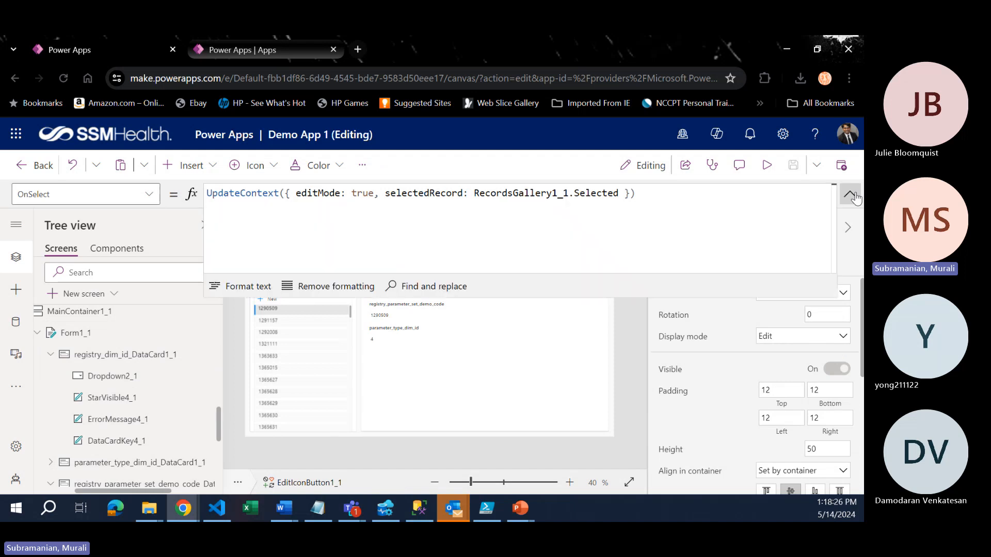
{"action": "left_click", "coordinate": [850, 194]}
{"action": "left_click", "coordinate": [850, 195]}
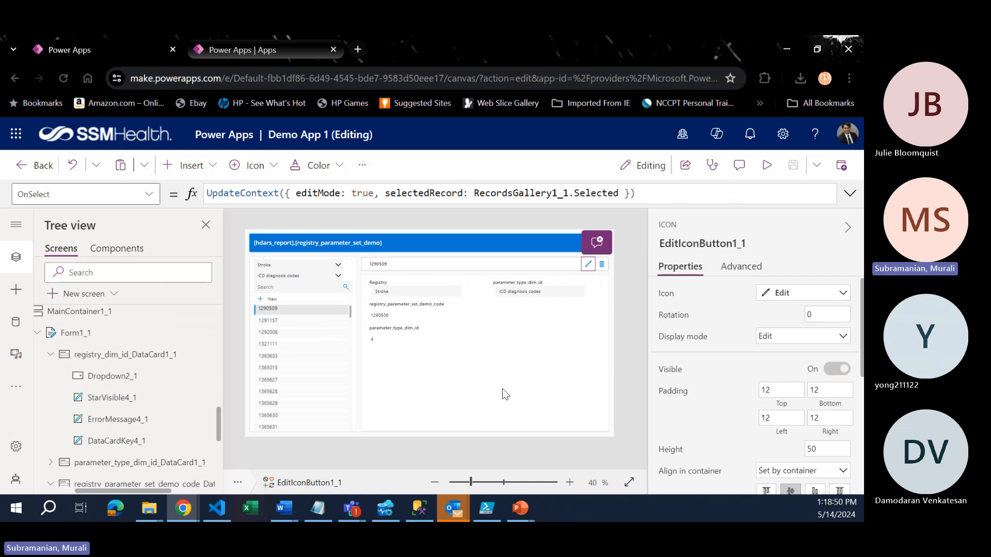
- Select Form1_1, look through its properties and display its Visible setting
{"action": "left_click", "coordinate": [154, 198]}
{"action": "left_click", "coordinate": [464, 376]}
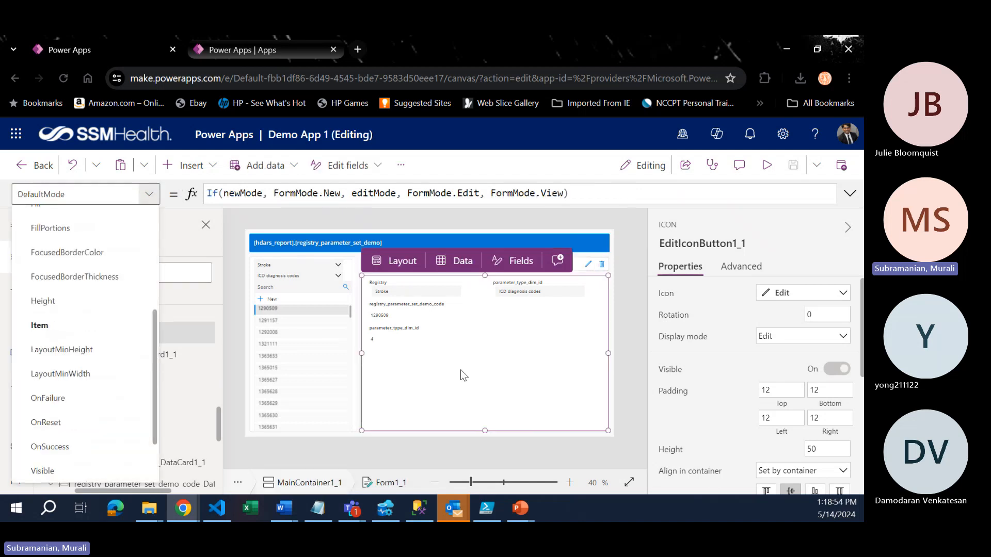
{"action": "scroll", "coordinate": [100, 409], "scroll_direction": "down", "scroll_amount": 1}
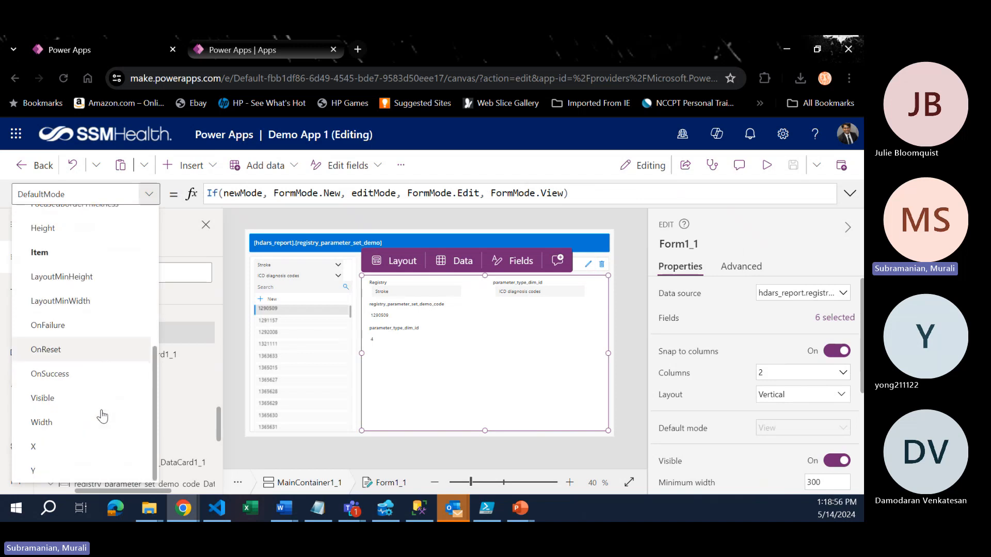
{"action": "left_click", "coordinate": [72, 402]}
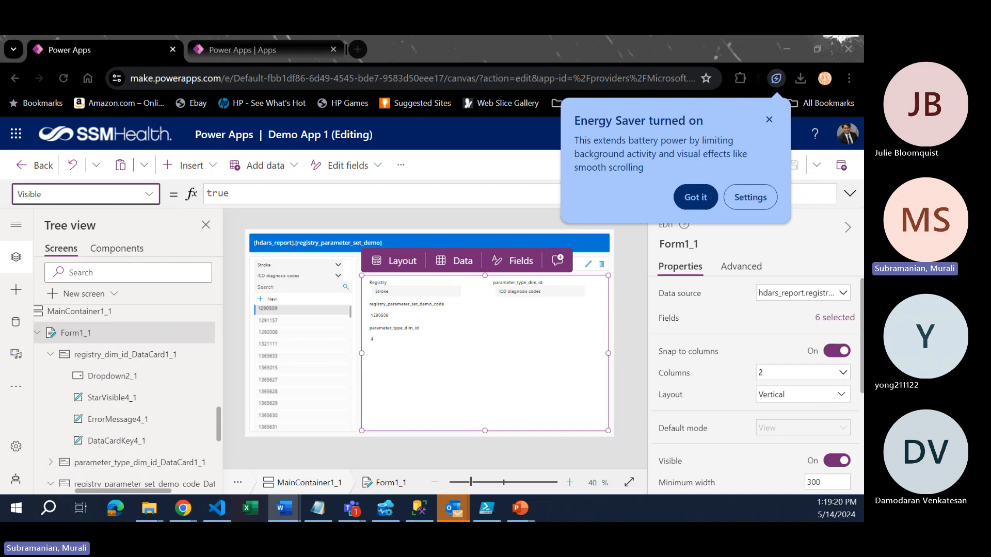
- Switch to Word, read through the sample Set, Patch, ClearCollect and LookUp code in Document2, and return to Power Apps
{"action": "left_click_drag", "start_coordinate": [1, 54], "coordinate": [460, 94]}
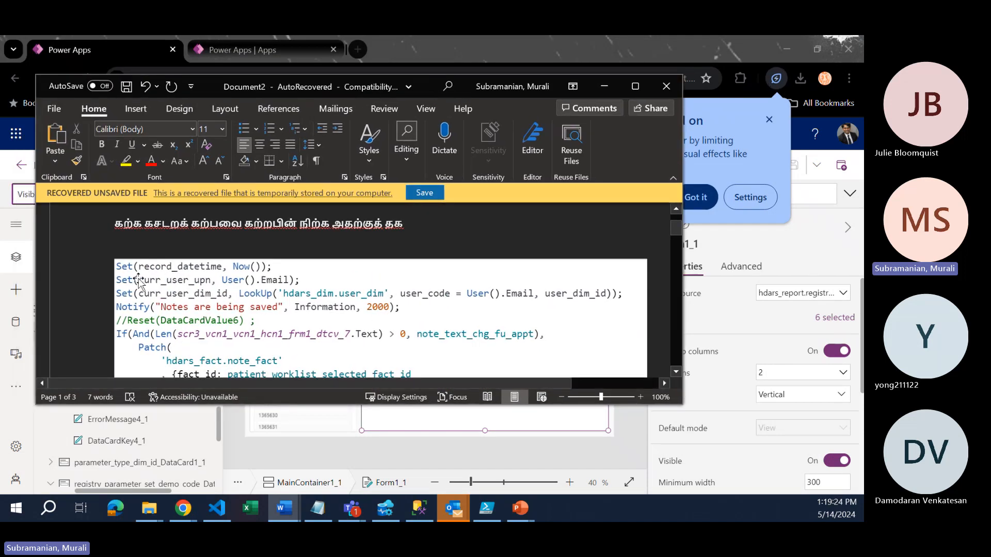
{"action": "scroll", "coordinate": [161, 283], "scroll_direction": "down", "scroll_amount": 1}
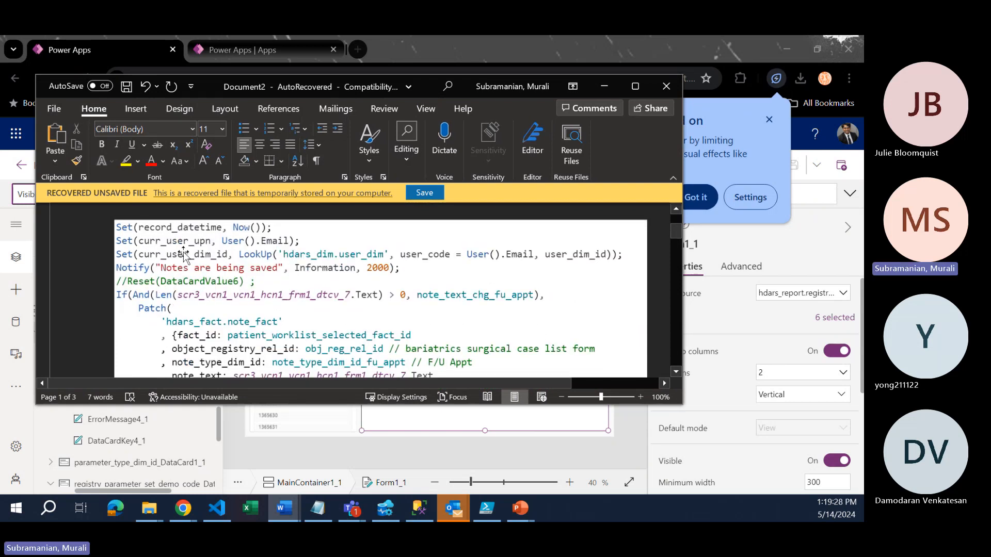
{"action": "scroll", "coordinate": [175, 264], "scroll_direction": "down", "scroll_amount": 5}
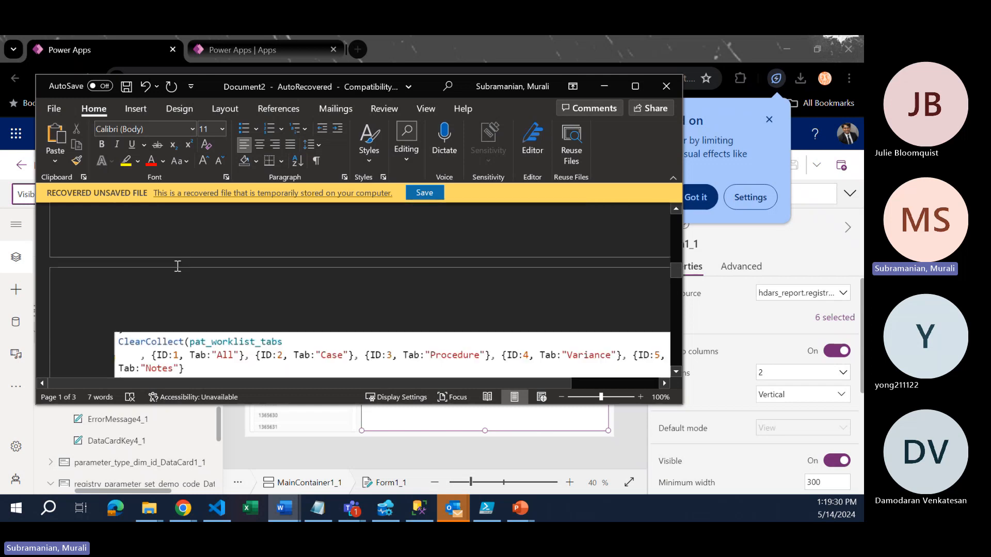
{"action": "scroll", "coordinate": [178, 265], "scroll_direction": "down", "scroll_amount": 5}
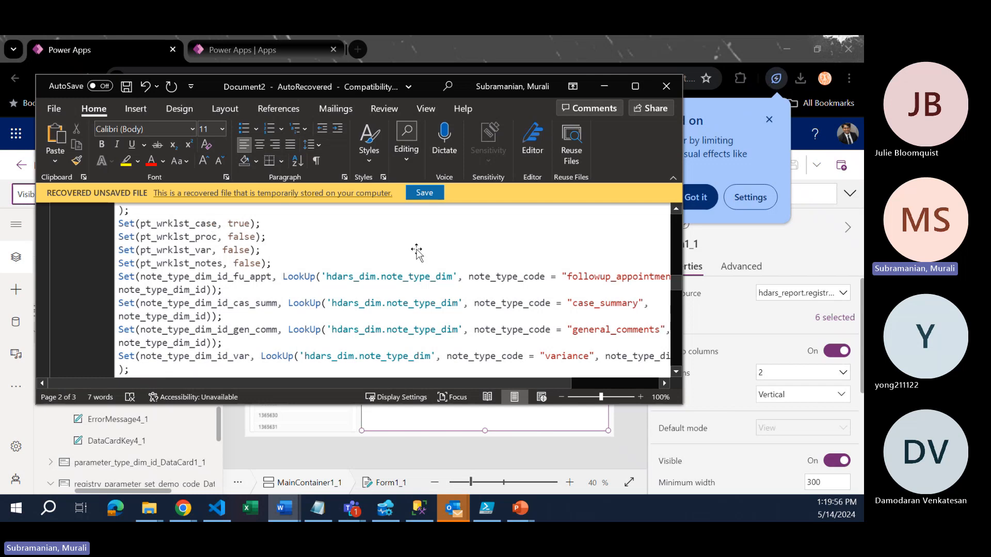
{"action": "left_click", "coordinate": [763, 252]}
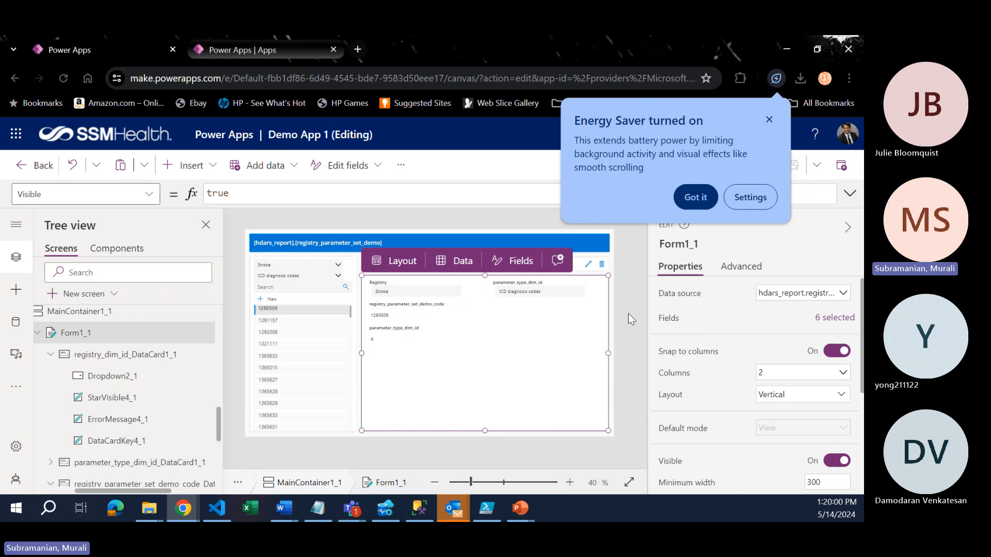
- Open the OnSelect formula of EditIconButton1_1 and dismiss the Energy Saver notice
{"action": "left_click", "coordinate": [588, 265]}
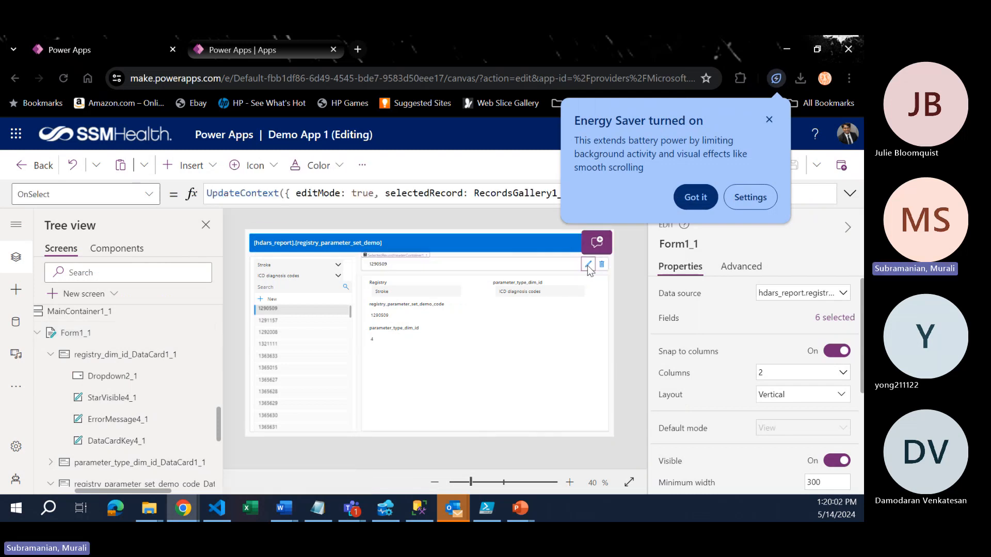
{"action": "left_click", "coordinate": [770, 119]}
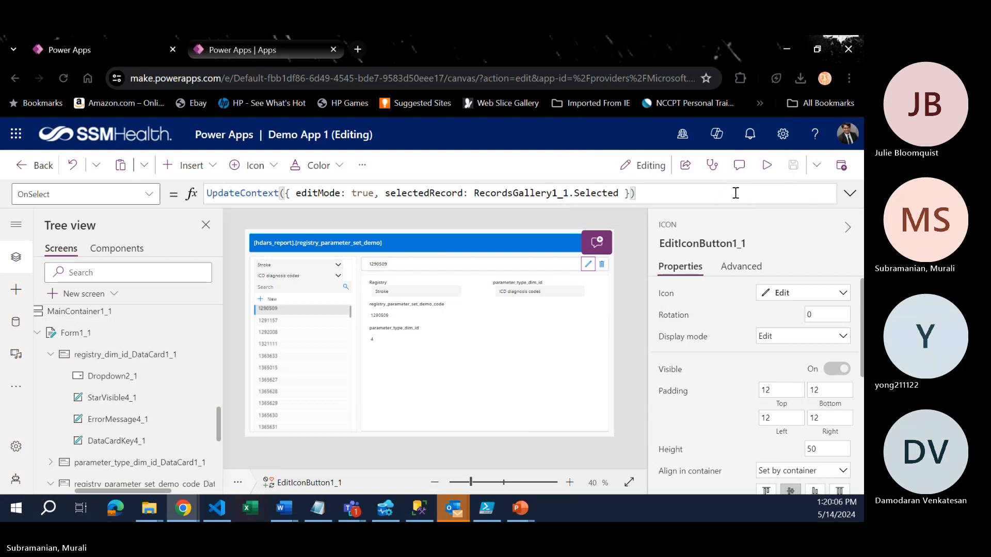
{"action": "scroll", "coordinate": [736, 194], "scroll_direction": "down", "scroll_amount": 1}
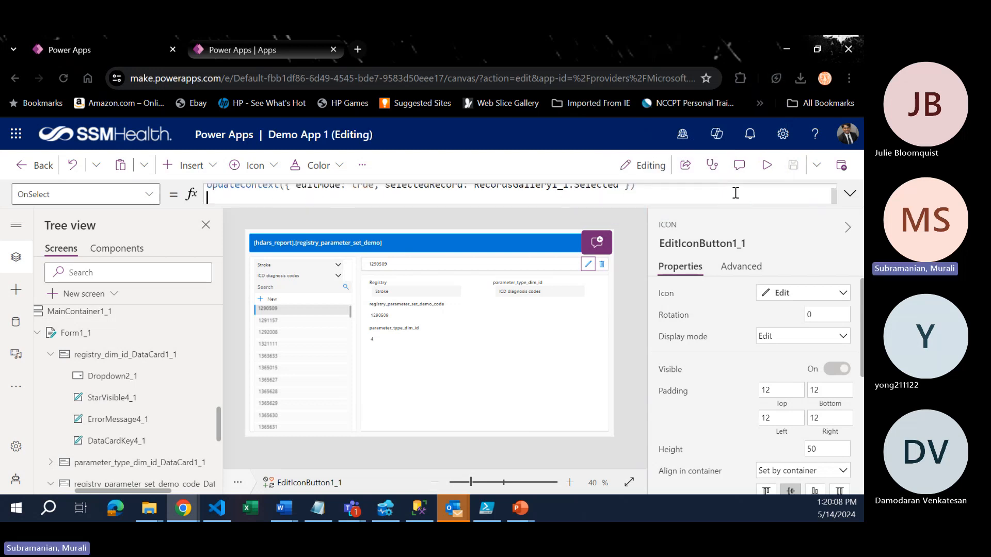
{"action": "type", "text": "set"}
{"action": "key", "text": "BackSpace"}
{"action": "key", "text": "BackSpace"}
{"action": "key", "text": "BackSpace"}
{"action": "key", "text": "BackSpace"}
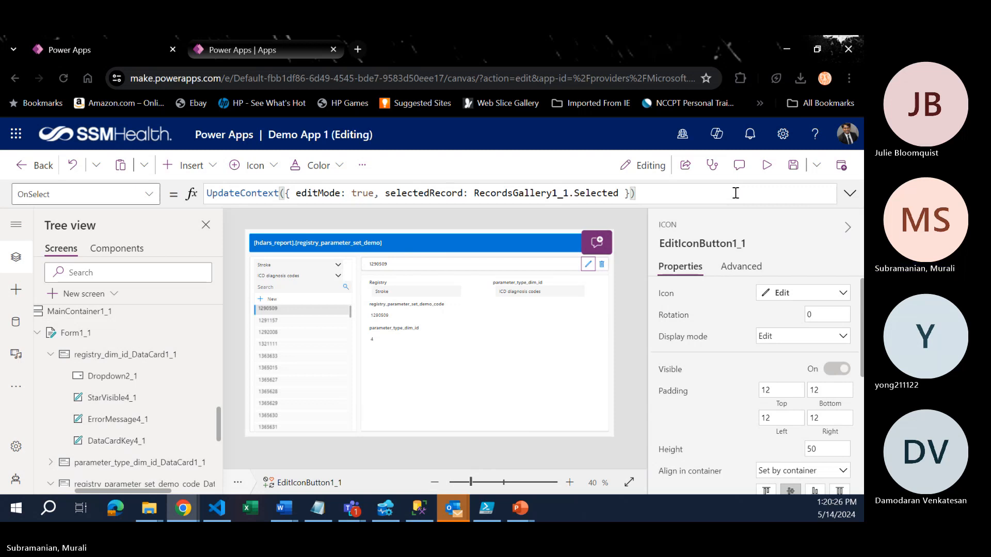
- Add a second statement, set(demo_disp_Var, true), to the edit icon's OnSelect formula, separated and closed with semicolons
{"action": "key", "text": "shift+Return"}
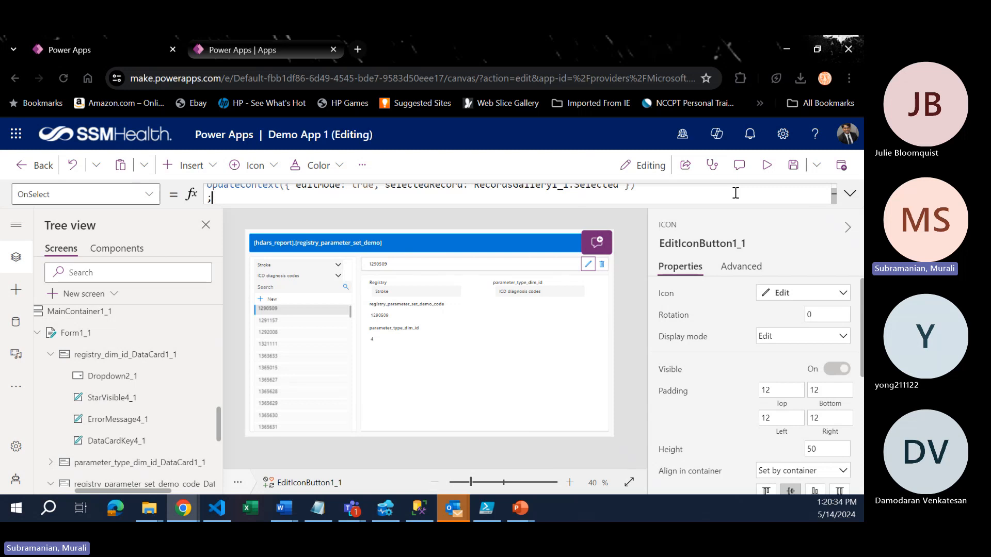
{"action": "key", "text": "shift+Return"}
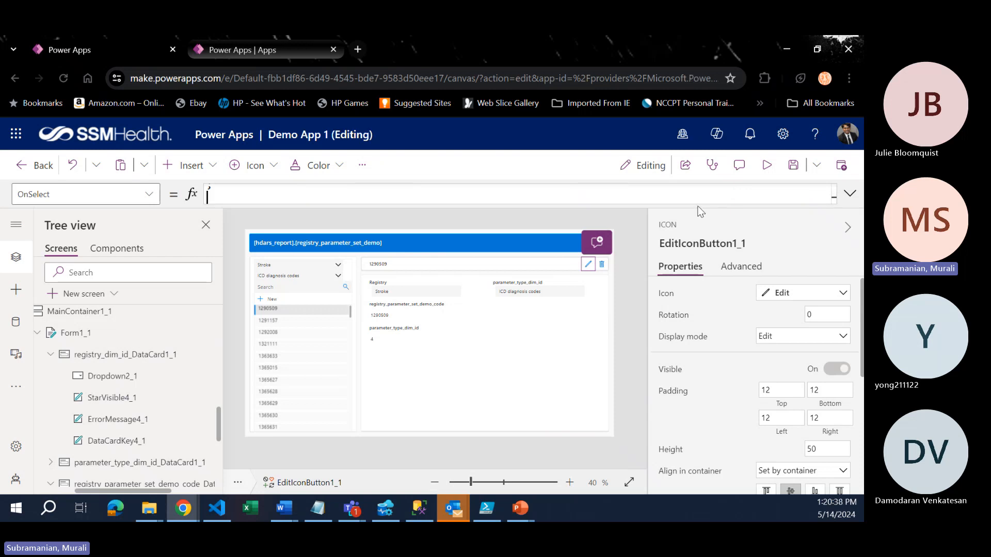
{"action": "left_click_drag", "start_coordinate": [700, 206], "coordinate": [595, 305]}
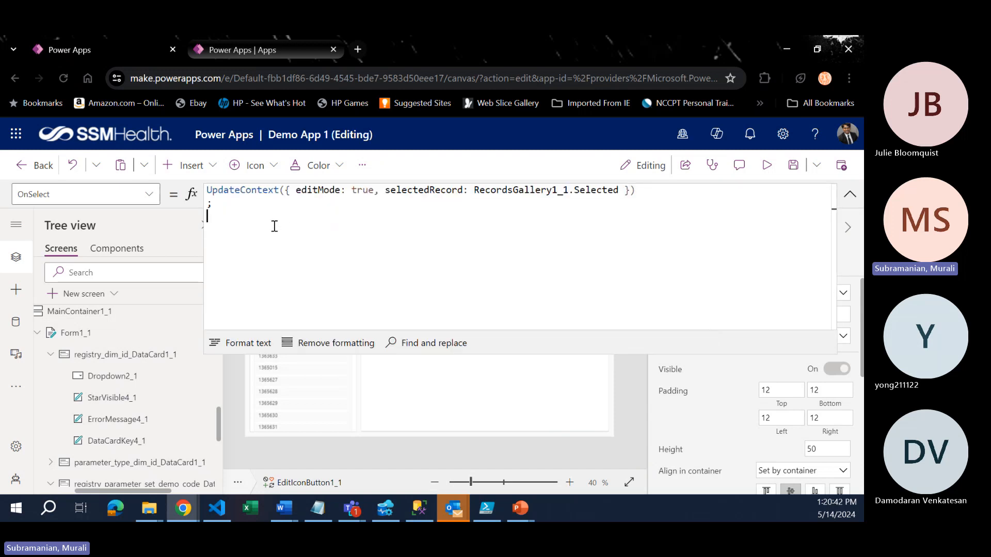
{"action": "type", "text": "set("}
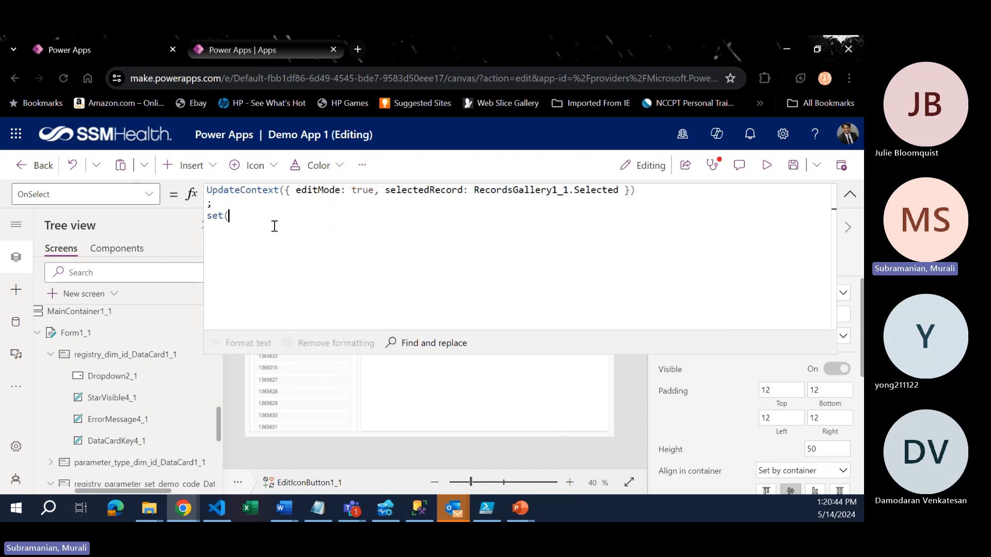
{"action": "type", "text": "demo_"}
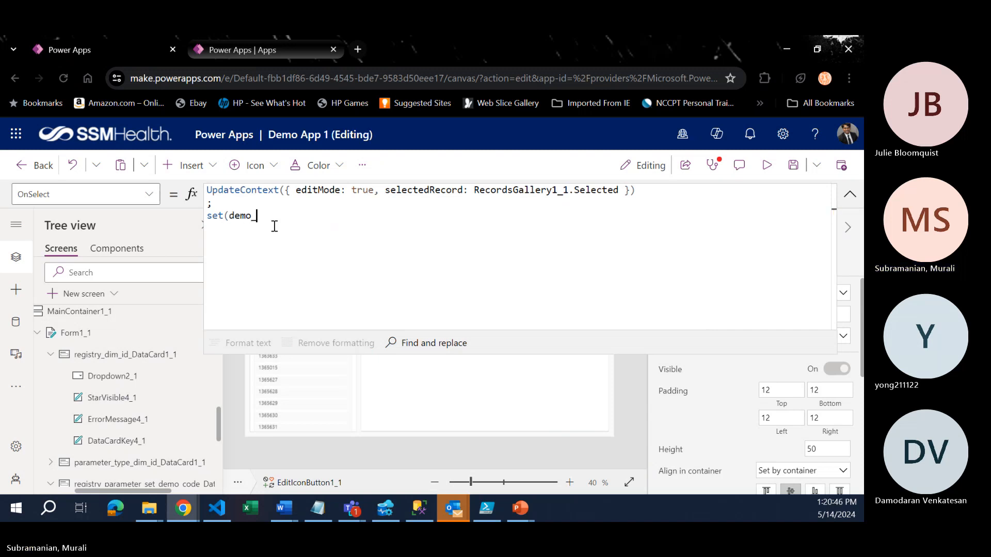
{"action": "type", "text": "disp_Var, true)"}
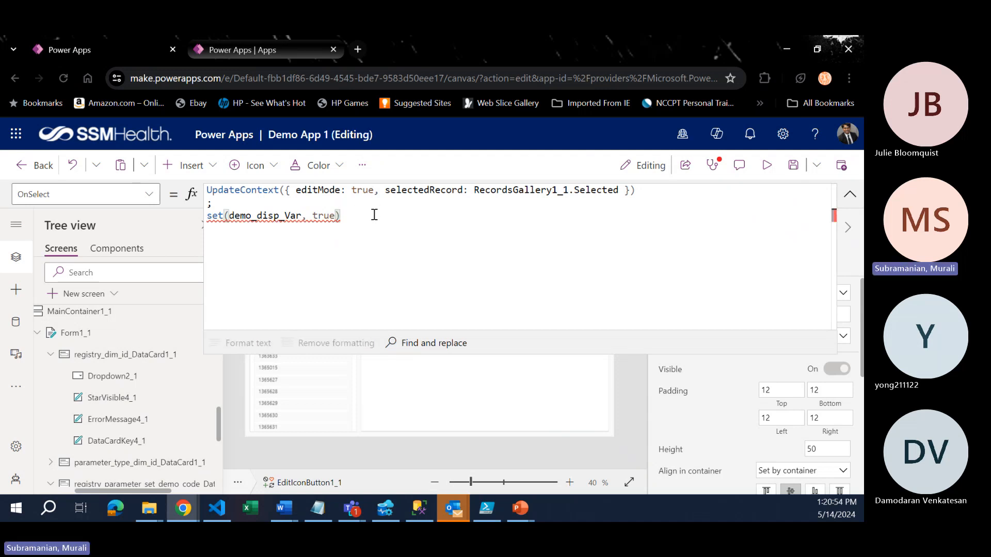
{"action": "key", "text": "Return"}
{"action": "type", "text": ";"}
{"action": "left_click_drag", "start_coordinate": [211, 230], "coordinate": [197, 215]}
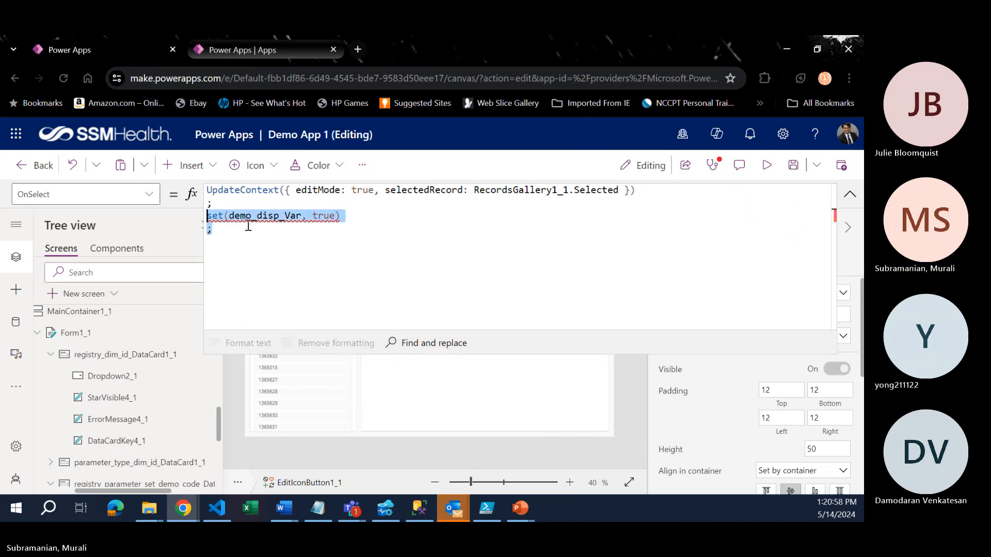
- Correct the capitalization of the added statement to Set(demo_disp_Var, True)
{"action": "left_click", "coordinate": [319, 221]}
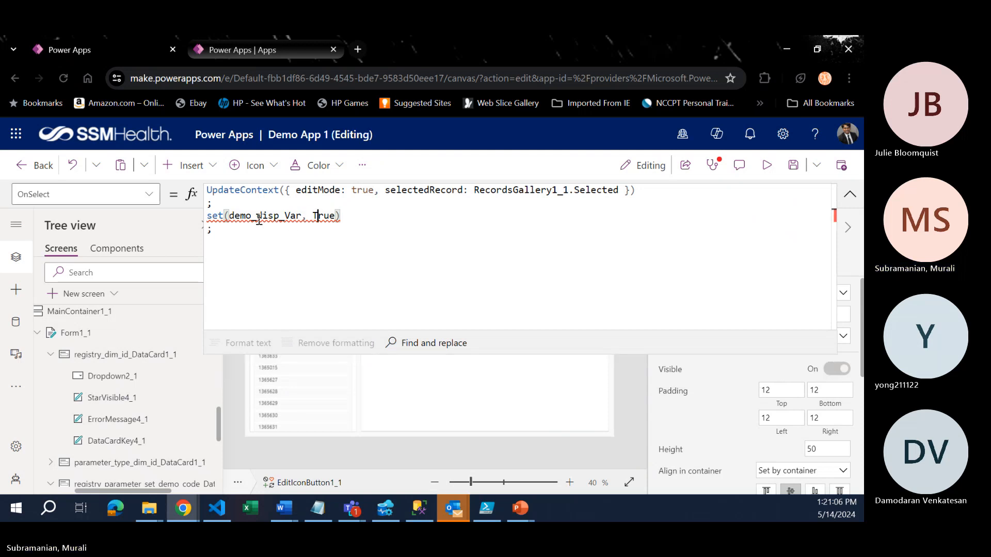
{"action": "mouse_move", "coordinate": [210, 217]}
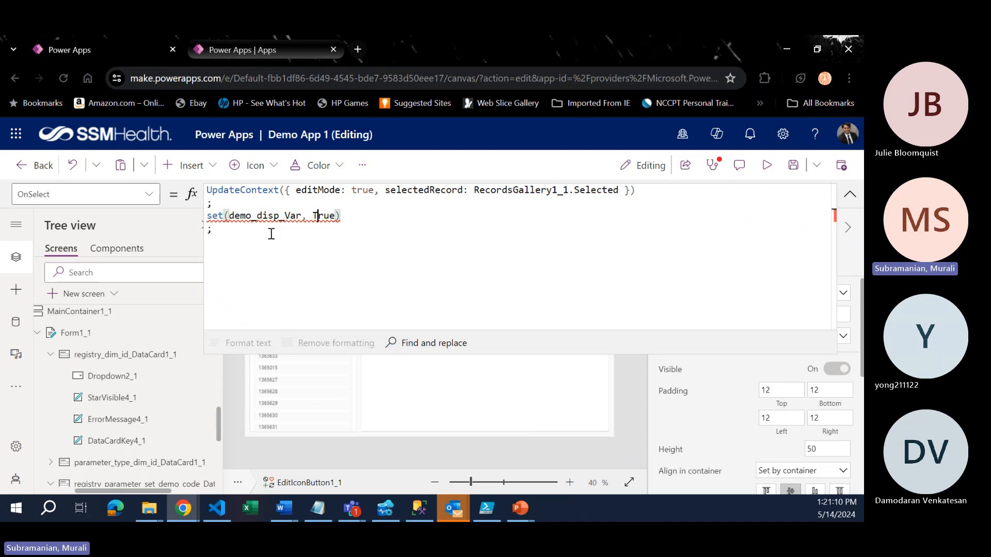
{"action": "left_click", "coordinate": [209, 218]}
{"action": "key", "text": "Delete"}
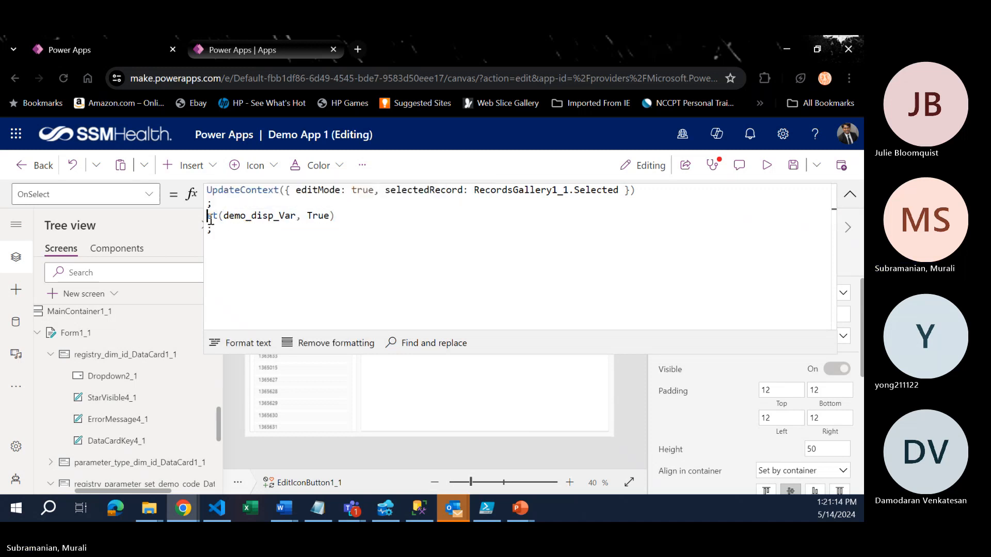
{"action": "type", "text": "S"}
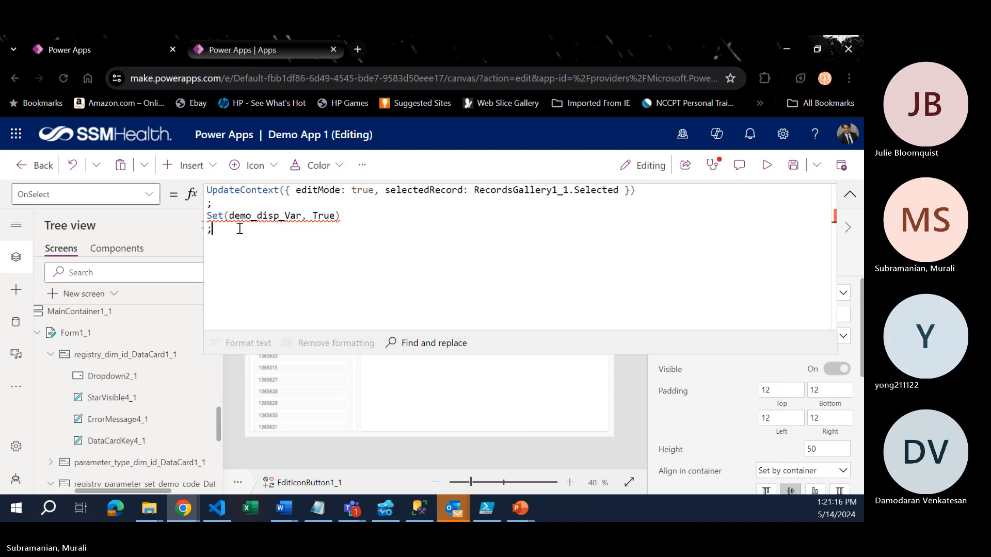
- Switch to Word to check the sample Set statements in Document2, and return to Power Apps
{"action": "key", "text": "alt+Tab"}
{"action": "key", "text": "alt+Tab"}
{"action": "key", "text": "alt+Tab"}
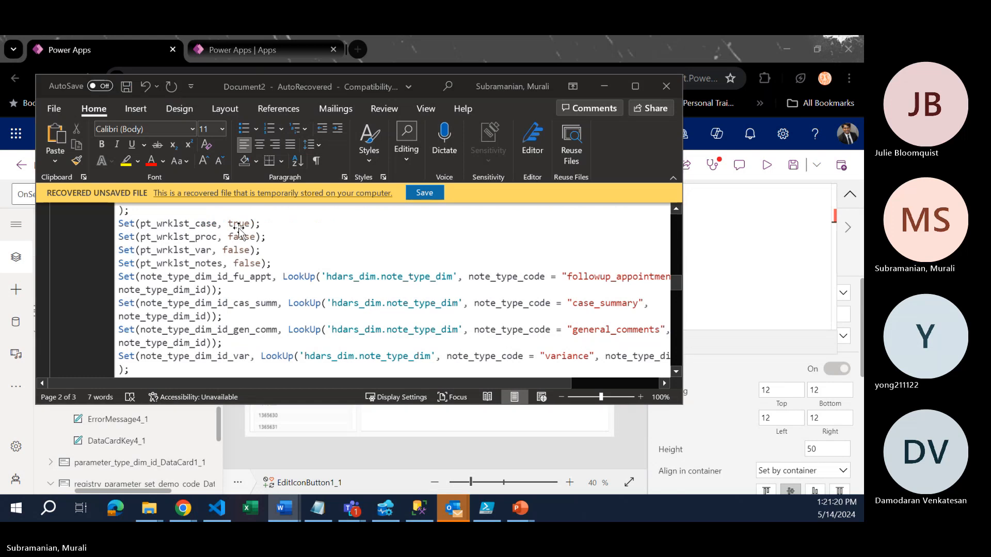
{"action": "key", "text": "alt+Tab"}
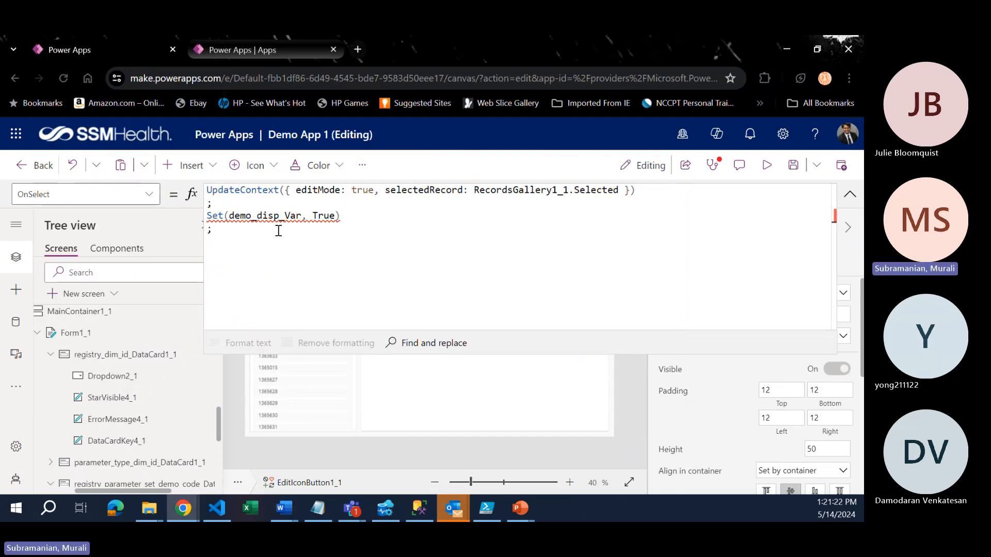
- Delete the Set(demo_disp_Var, True) statement from the edit icon's OnSelect formula and collapse the formula editor
{"action": "left_click_drag", "start_coordinate": [278, 230], "coordinate": [208, 216]}
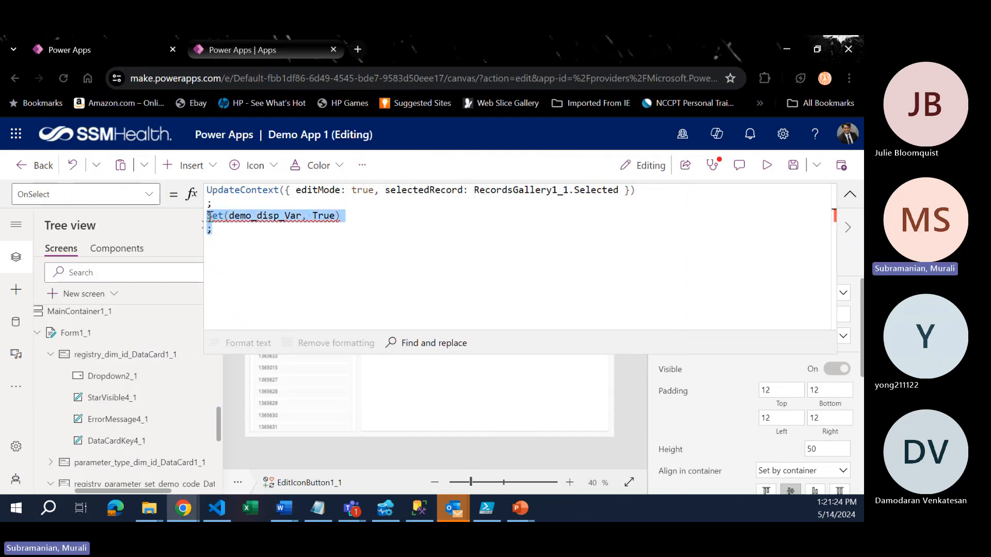
{"action": "key", "text": "BackSpace"}
{"action": "key", "text": "BackSpace"}
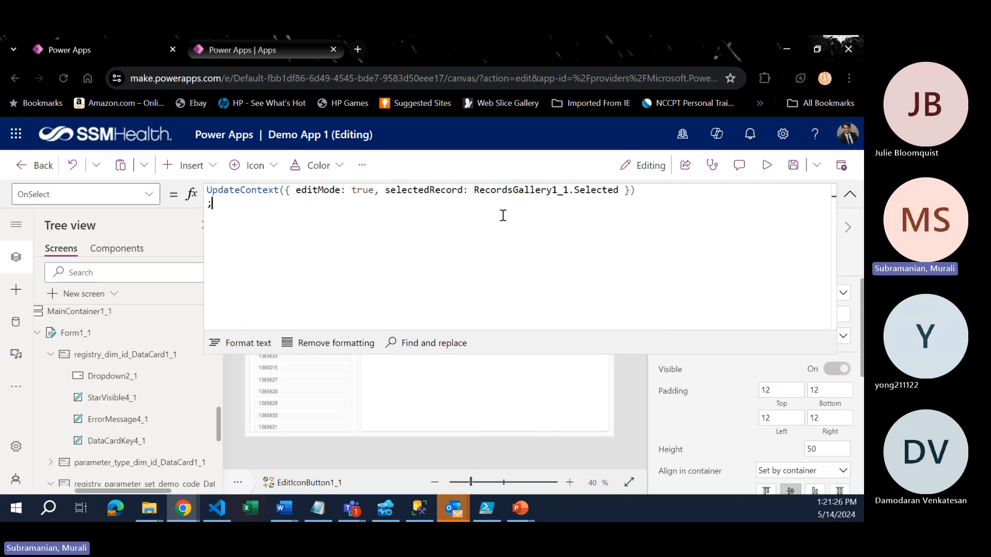
{"action": "left_click", "coordinate": [849, 197]}
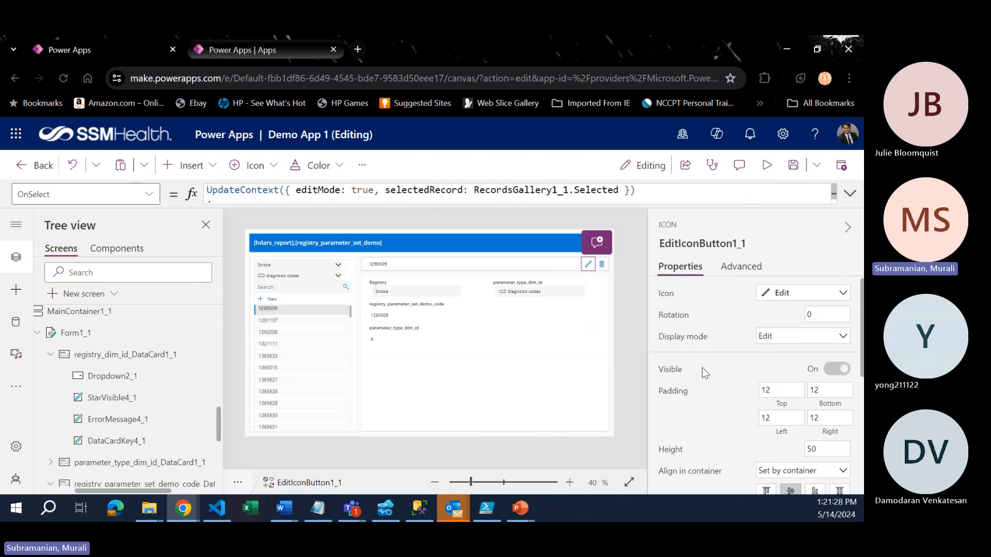
{"action": "left_click", "coordinate": [608, 358]}
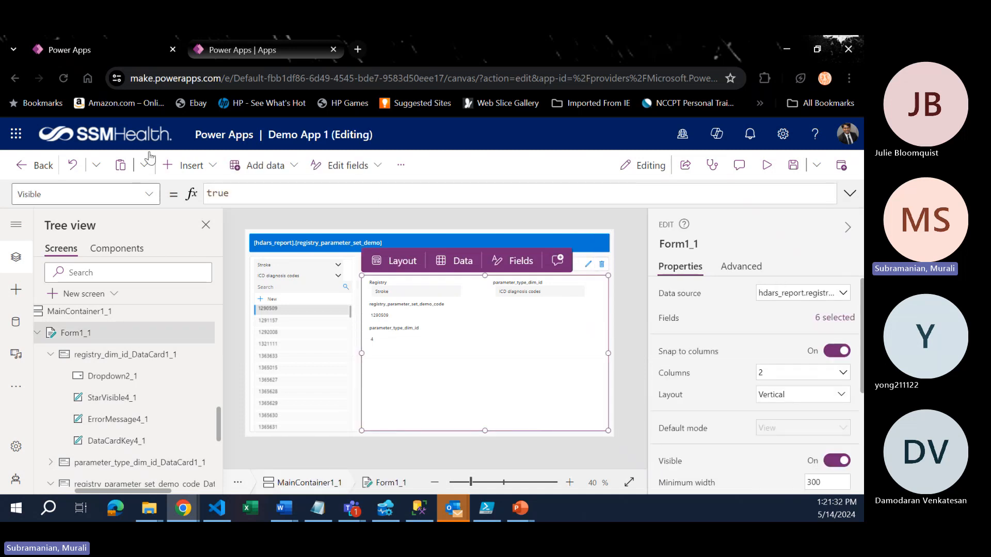
{"action": "left_click", "coordinate": [216, 168]}
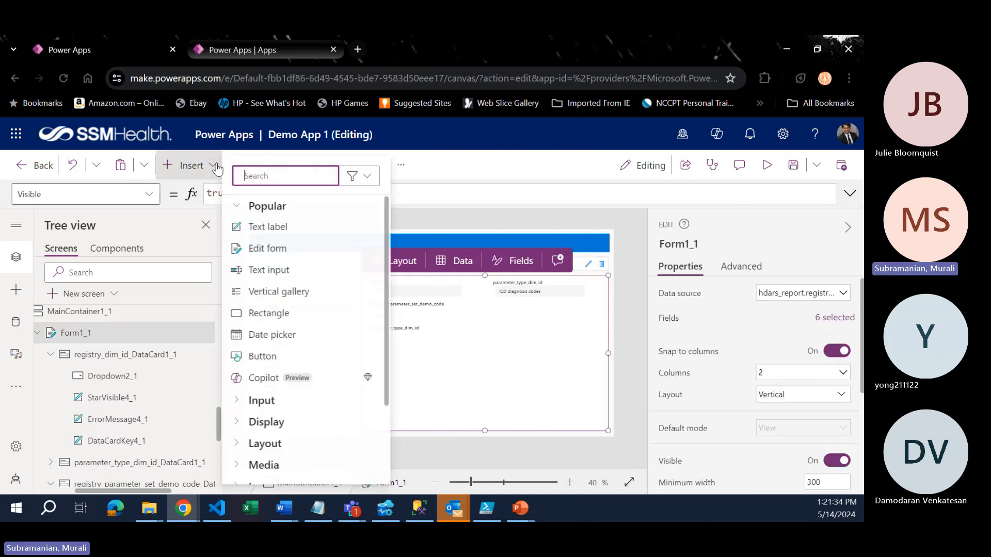
{"action": "left_click", "coordinate": [572, 463]}
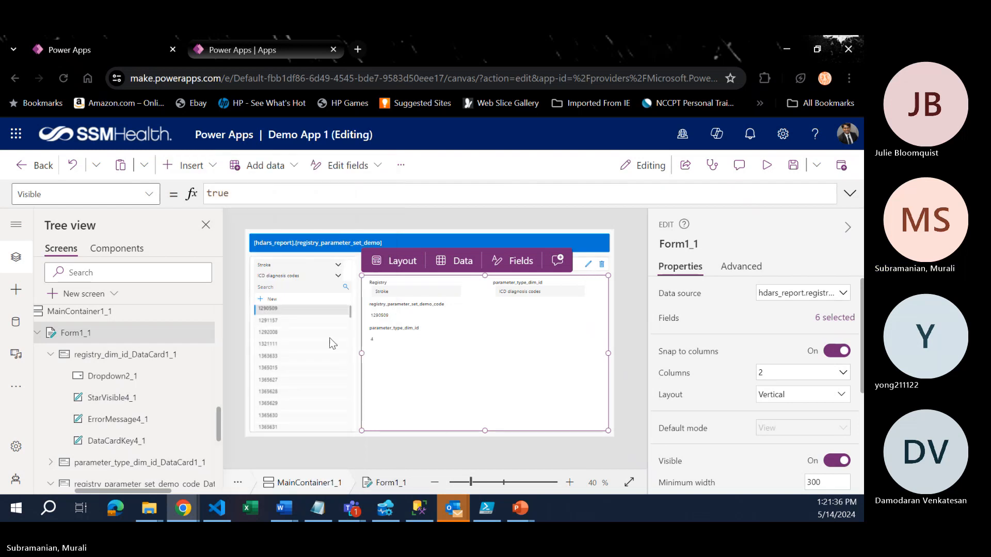
- Insert two buttons on MainScreen1_1 and place them in the blue header bar at about X 705 and X 1047, Y 40
{"action": "scroll", "coordinate": [108, 336], "scroll_direction": "up", "scroll_amount": 10}
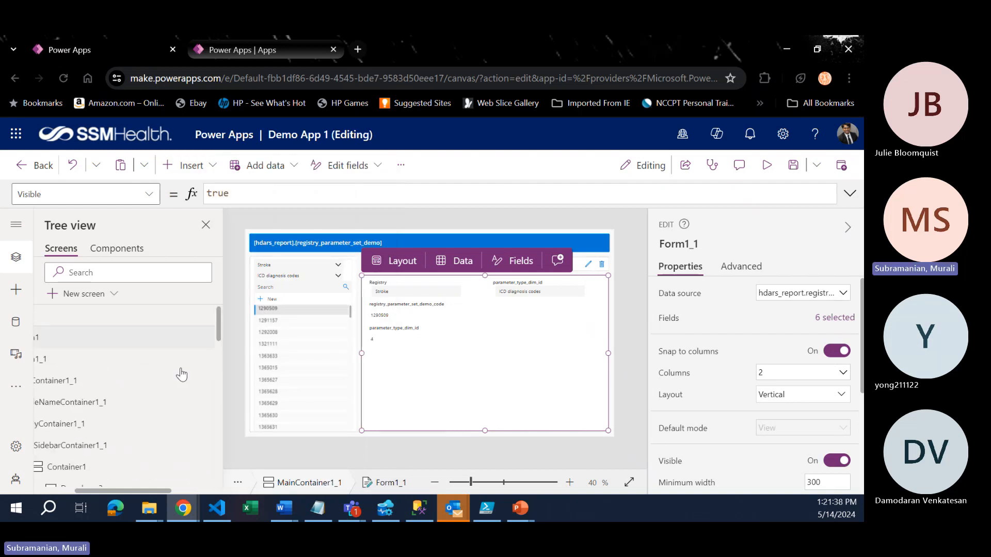
{"action": "left_click_drag", "start_coordinate": [144, 490], "coordinate": [107, 501]}
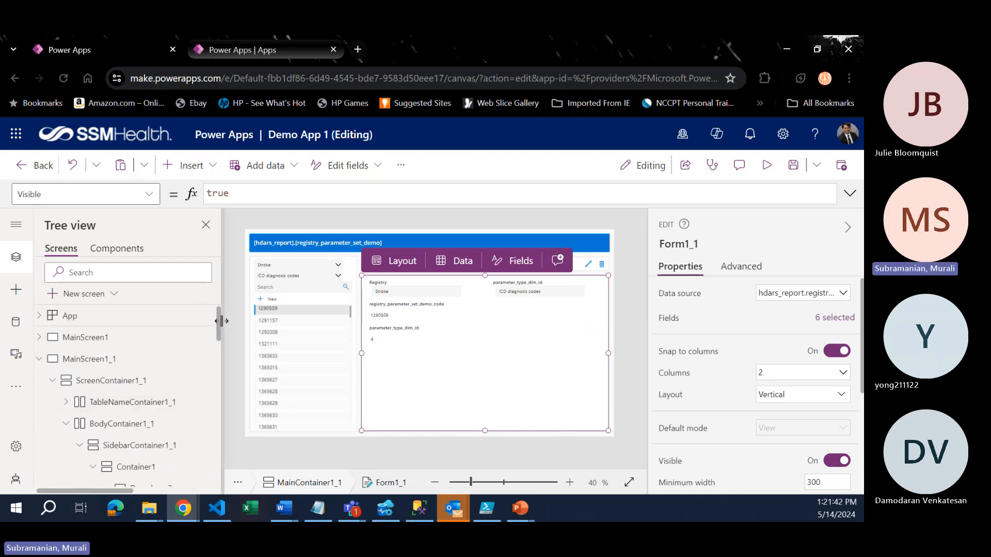
{"action": "left_click", "coordinate": [103, 359]}
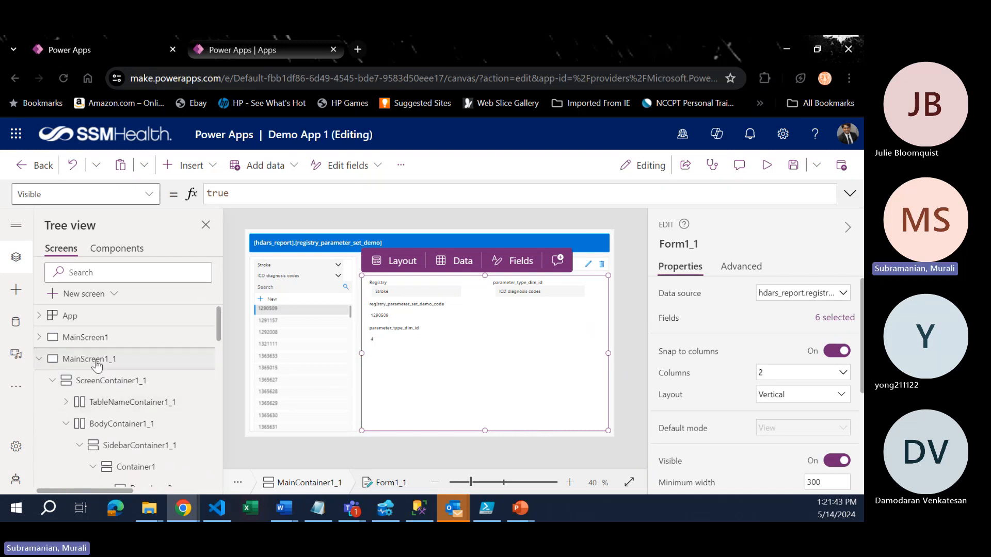
{"action": "left_click", "coordinate": [211, 164]}
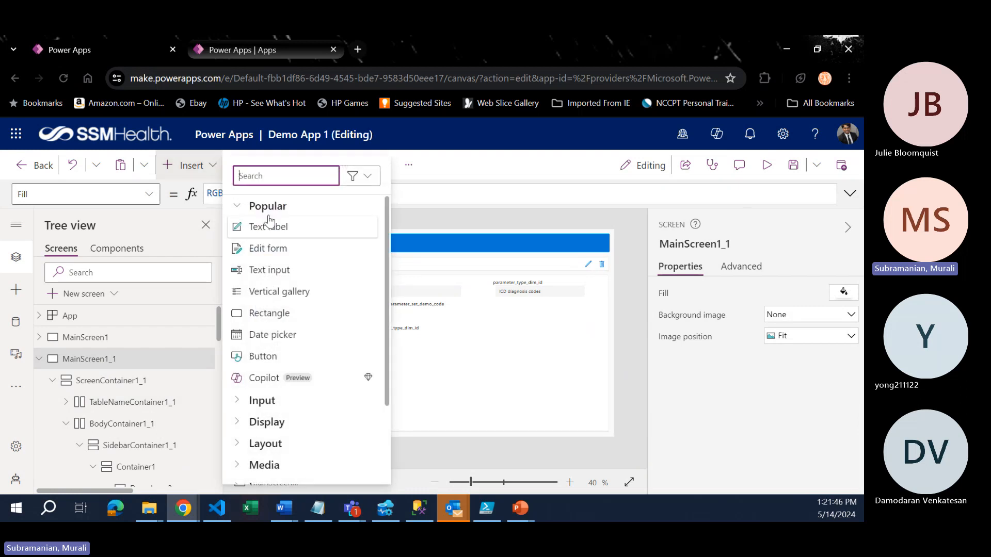
{"action": "left_click", "coordinate": [274, 357]}
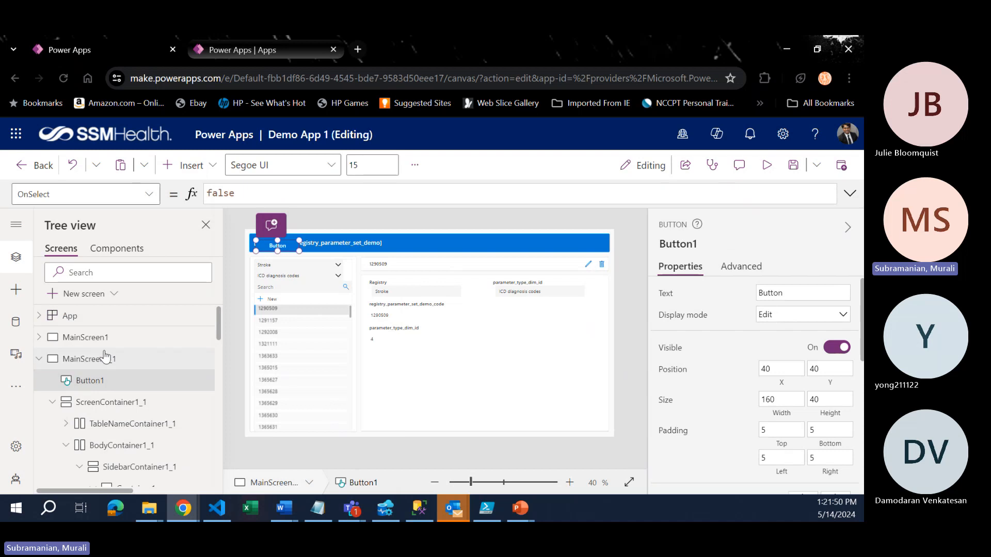
{"action": "left_click", "coordinate": [106, 359]}
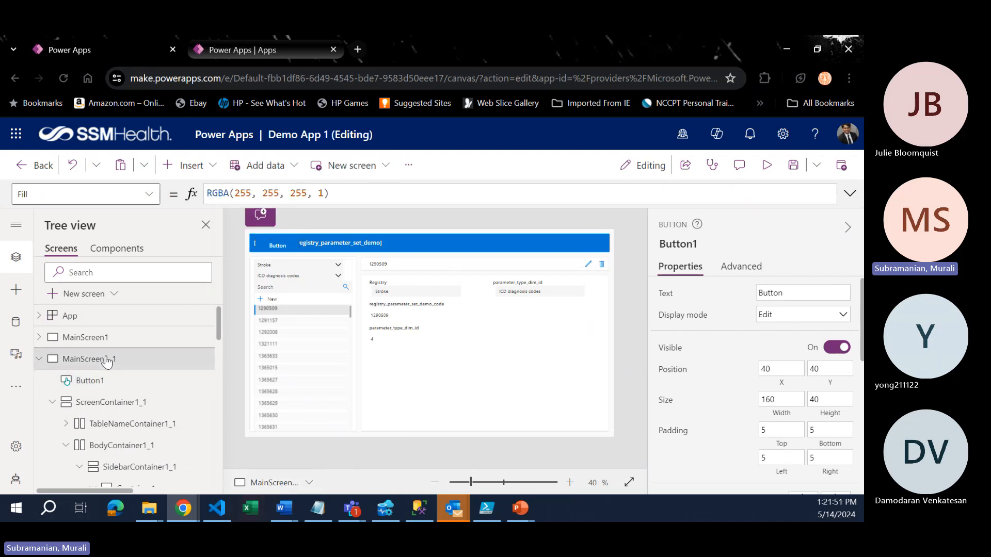
{"action": "left_click", "coordinate": [207, 166]}
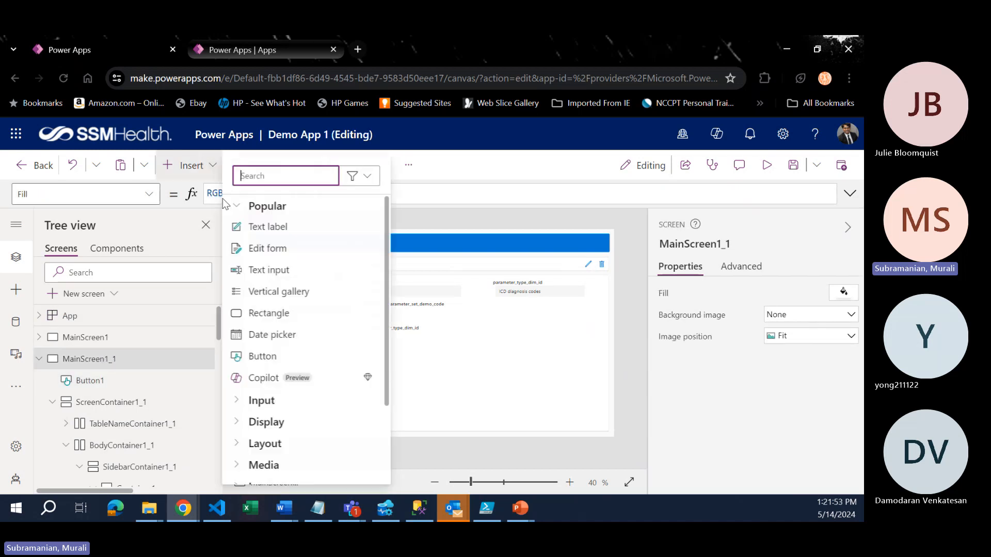
{"action": "left_click", "coordinate": [266, 362]}
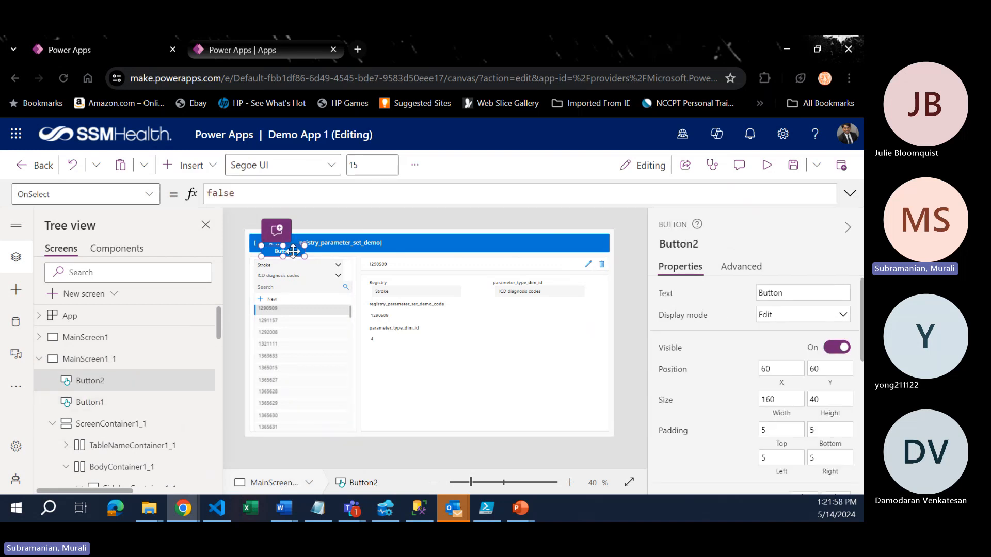
{"action": "left_click_drag", "start_coordinate": [293, 251], "coordinate": [468, 248]}
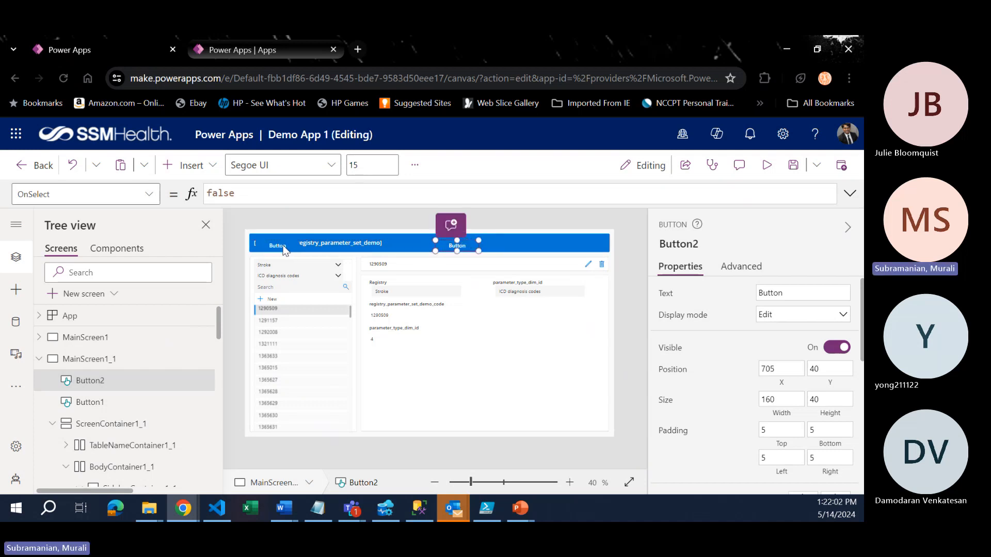
{"action": "left_click_drag", "start_coordinate": [284, 251], "coordinate": [554, 250]}
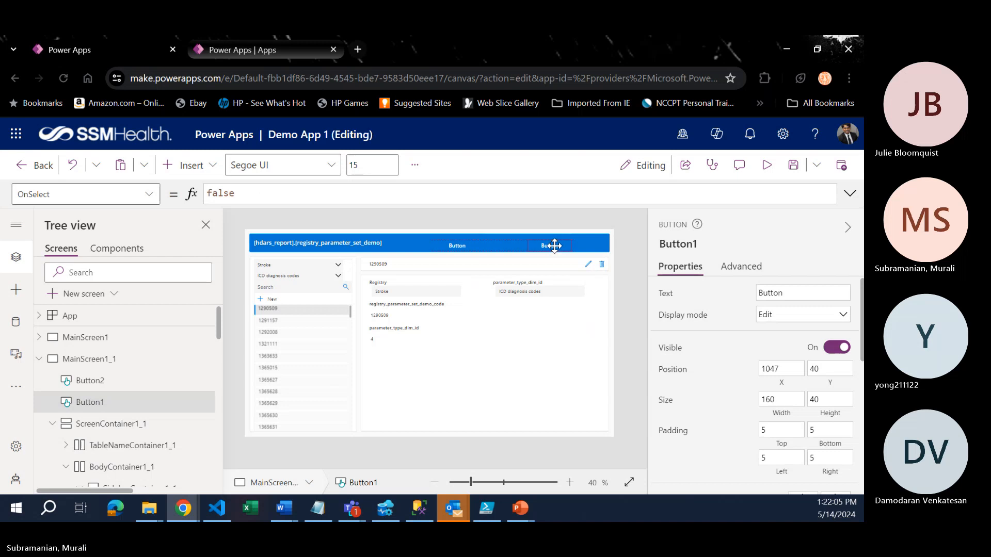
- Replace the OnSelect formula of Button2 in the blue header with Set(demo_disp_Var, true)
{"action": "left_click", "coordinate": [462, 250]}
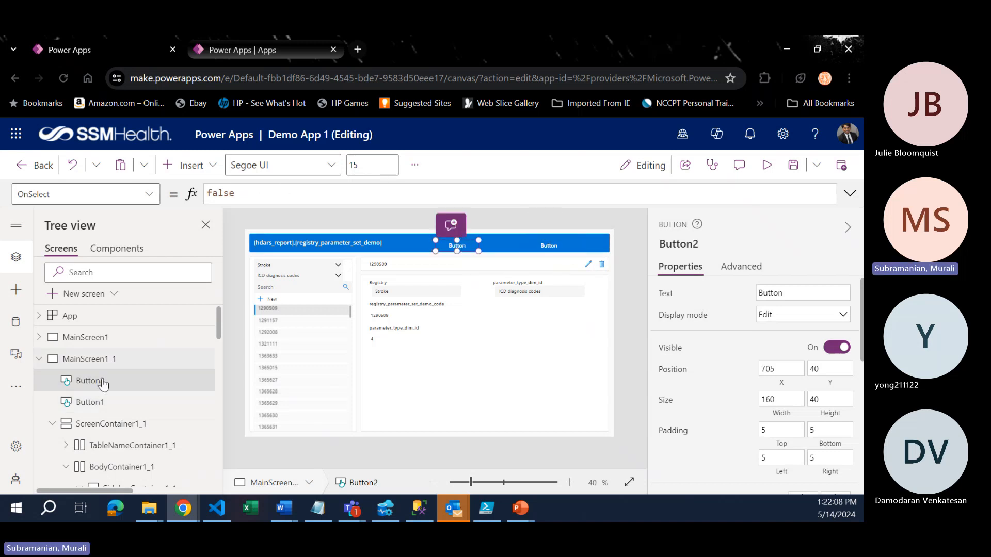
{"action": "left_click", "coordinate": [235, 194]}
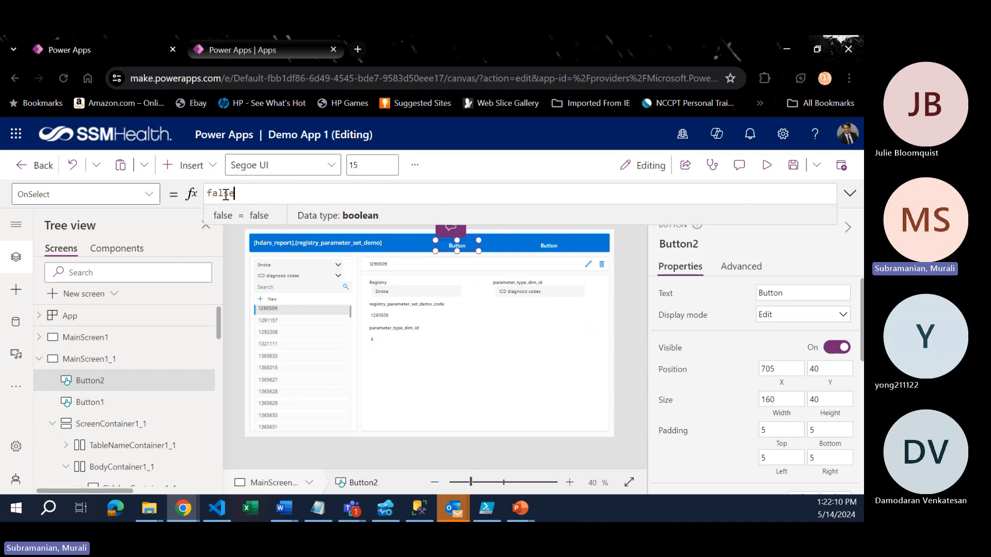
{"action": "double_click", "coordinate": [225, 195]}
{"action": "key", "text": "BackSpace"}
{"action": "type", "text": "Set"}
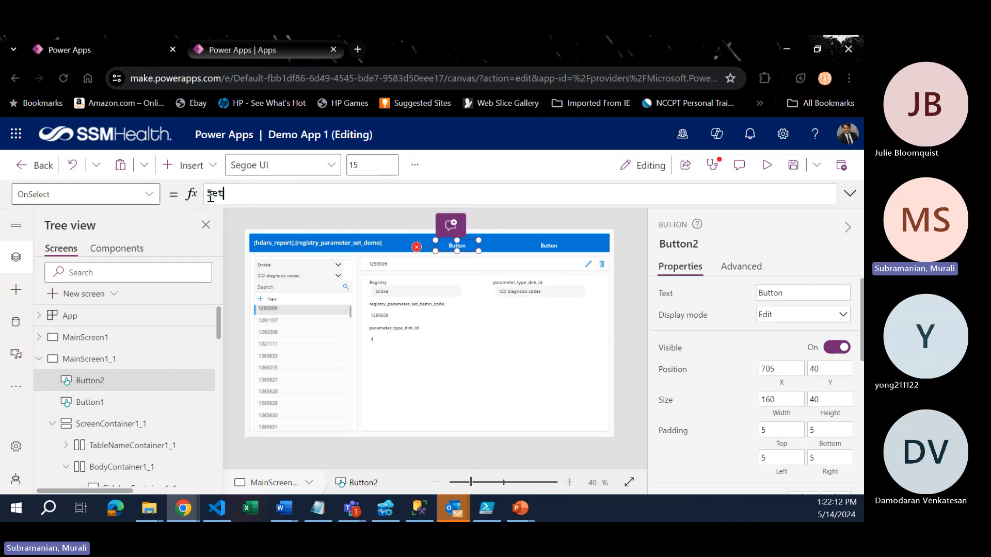
{"action": "type", "text": "("}
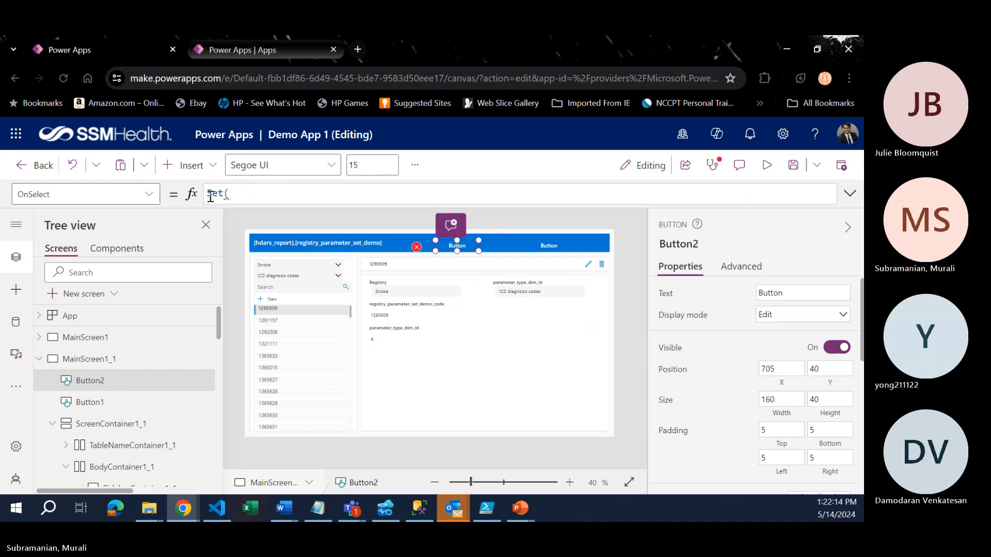
{"action": "type", "text": "Set(demo_disp_var, true)"}
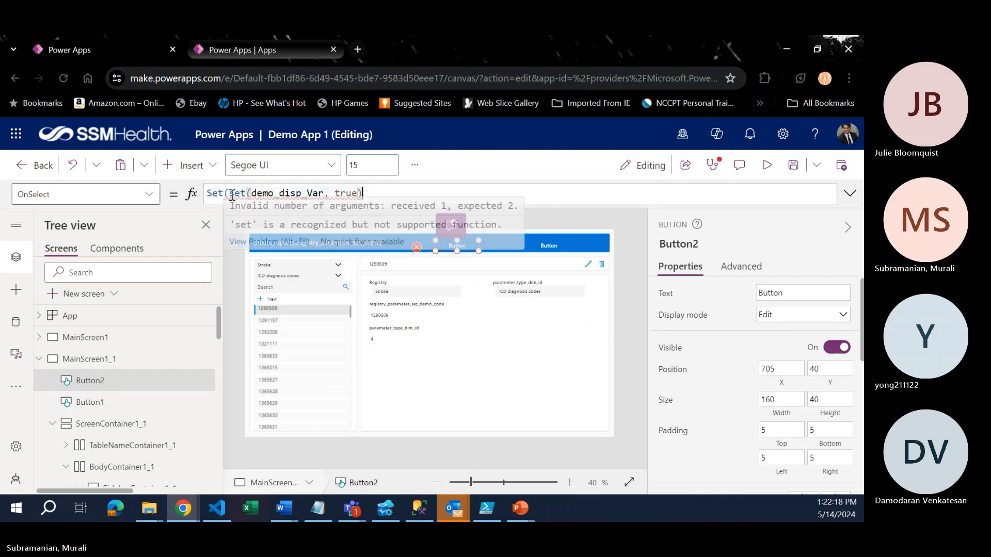
{"action": "left_click_drag", "start_coordinate": [228, 195], "coordinate": [251, 195]}
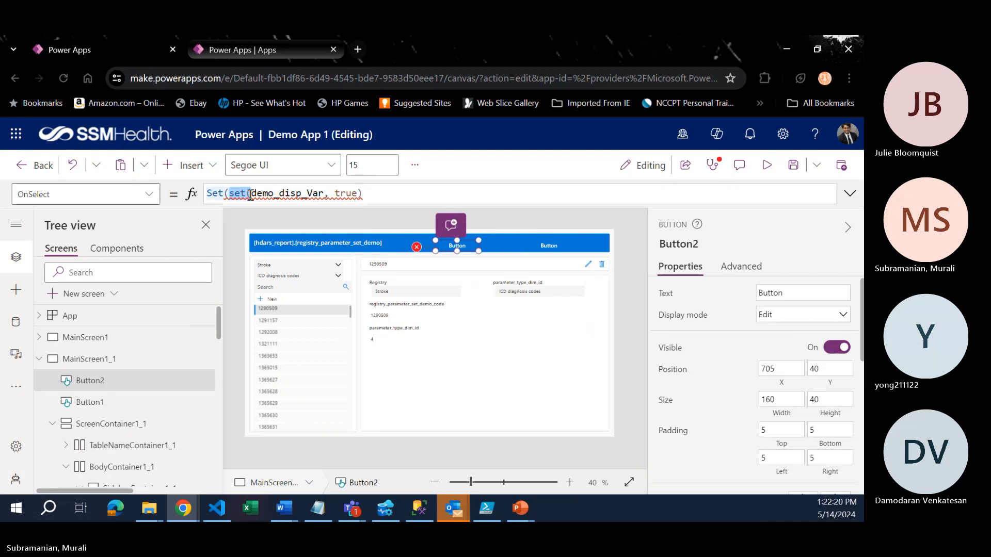
{"action": "key", "text": "BackSpace"}
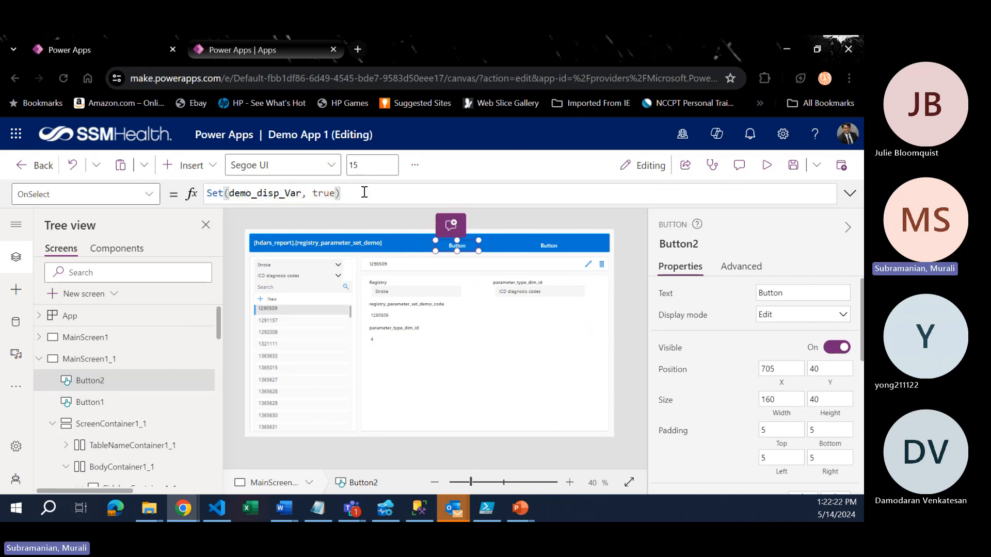
- Copy Button2's OnSelect formula to Button1 and change its value so it reads Set(demo_disp_Var, false)
{"action": "key", "text": "ctrl+a"}
{"action": "key", "text": "ctrl+c"}
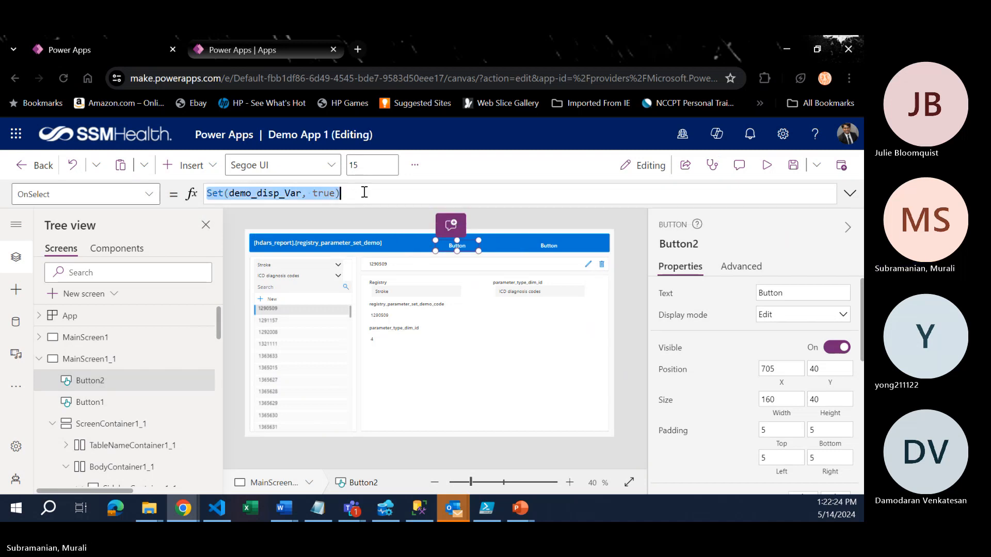
{"action": "left_click", "coordinate": [534, 243]}
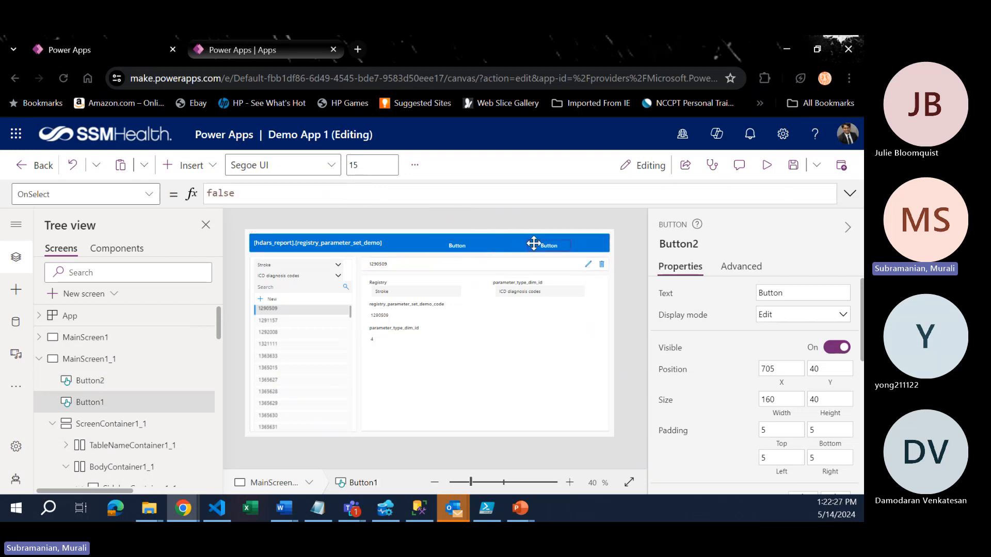
{"action": "double_click", "coordinate": [220, 194]}
{"action": "key", "text": "ctrl+v"}
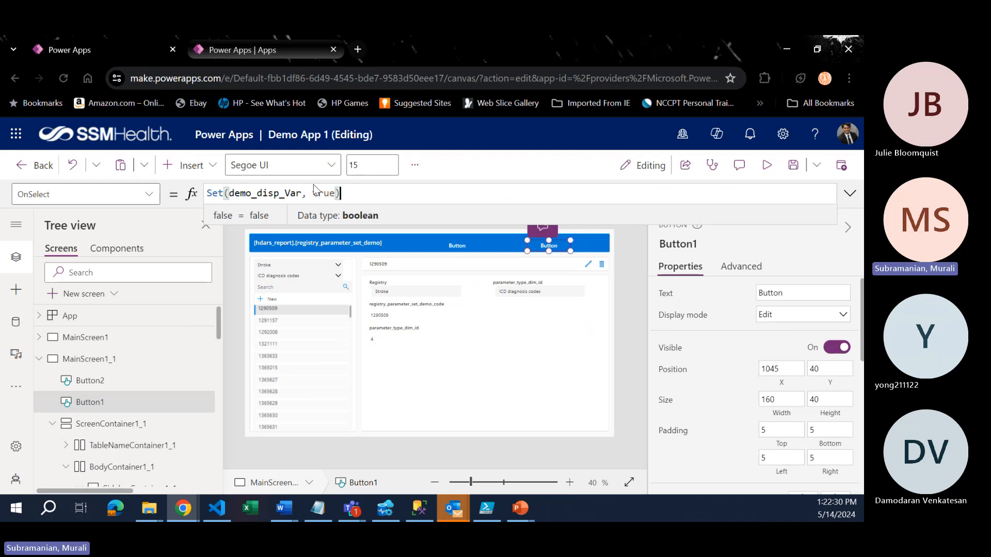
{"action": "double_click", "coordinate": [330, 192]}
{"action": "type", "text": "false"}
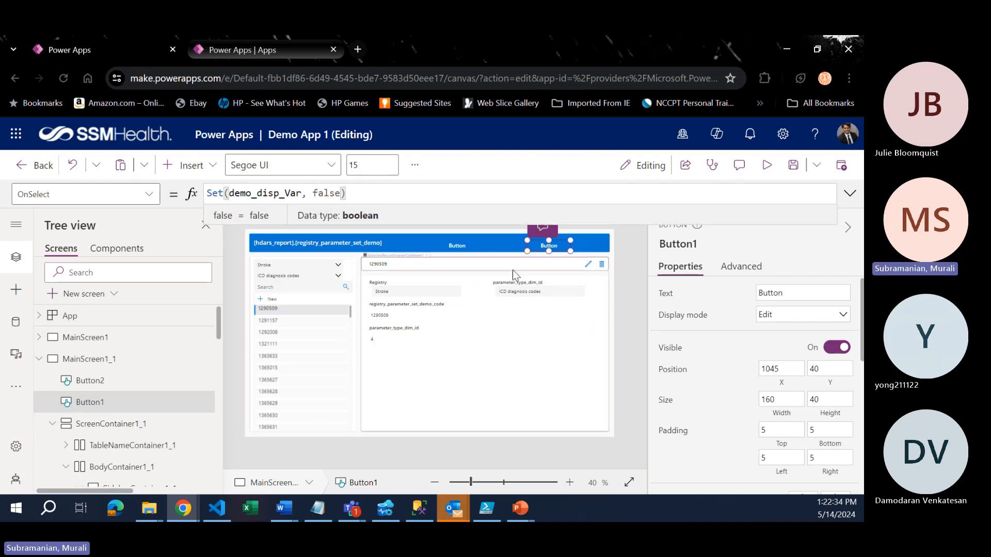
- Set the Visible property of the record form Form1_1 to the variable demo_disp_Var
{"action": "left_click", "coordinate": [488, 359]}
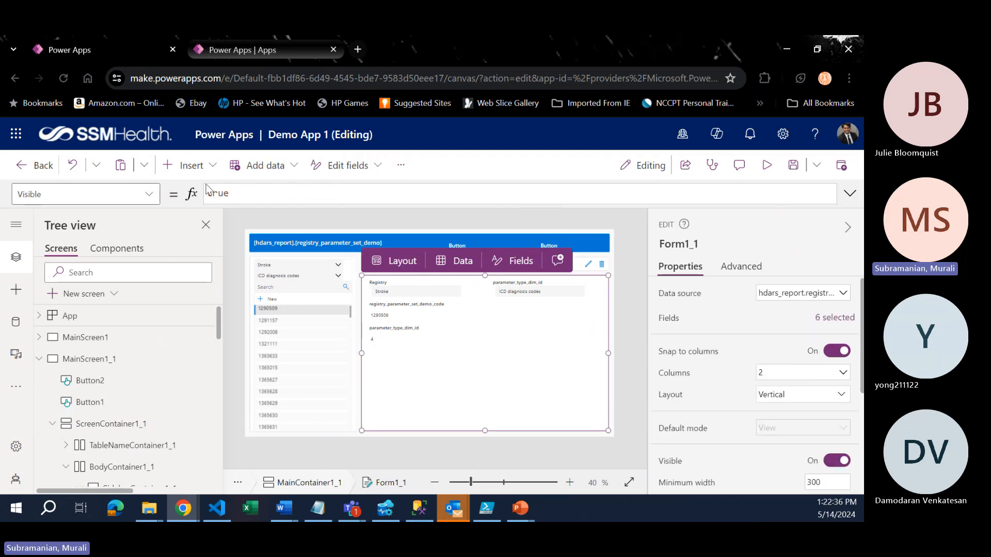
{"action": "double_click", "coordinate": [222, 193]}
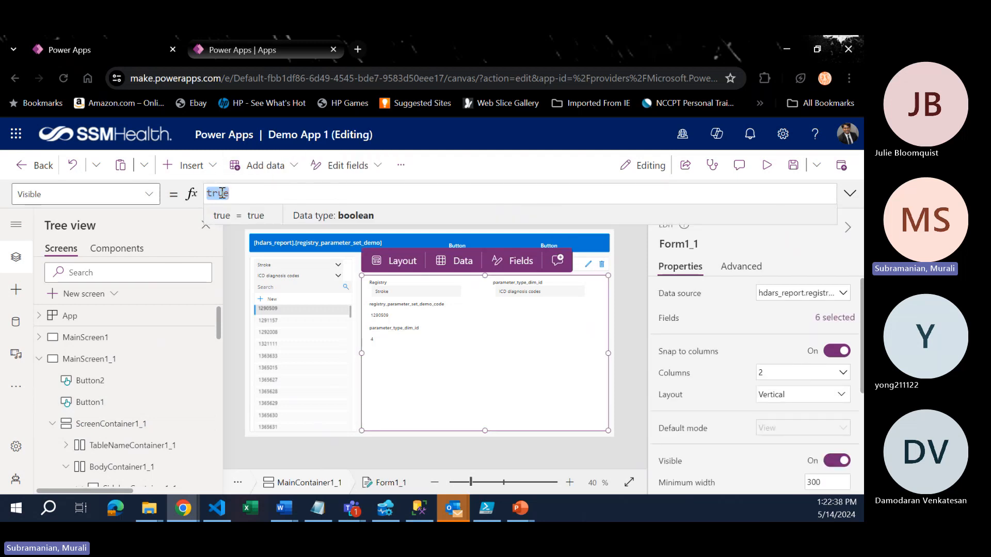
{"action": "type", "text": "Set(demo_disp_Var, true)"}
{"action": "left_click_drag", "start_coordinate": [230, 193], "coordinate": [208, 193]}
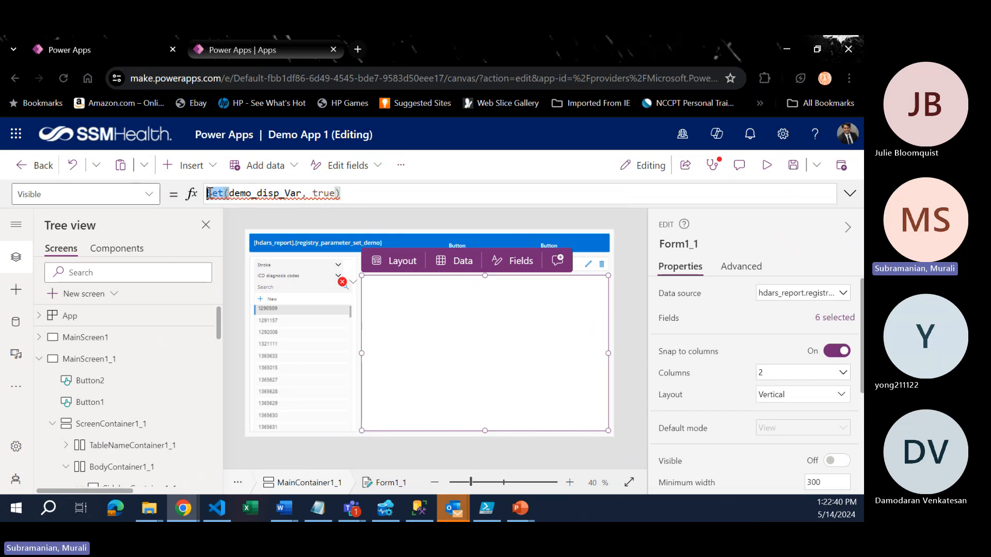
{"action": "key", "text": "BackSpace"}
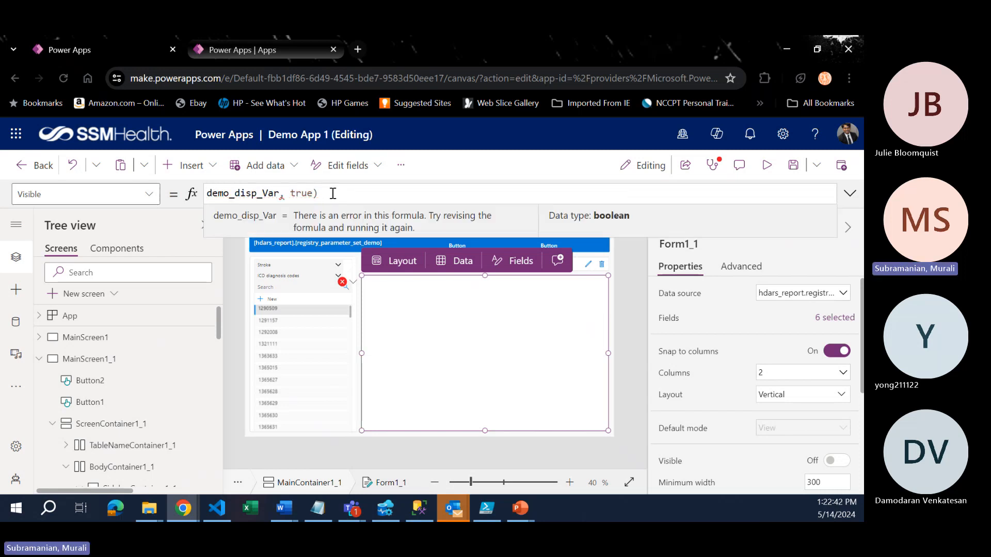
{"action": "key", "text": "BackSpace"}
{"action": "key", "text": "BackSpace"}
{"action": "key", "text": "BackSpace"}
{"action": "key", "text": "BackSpace"}
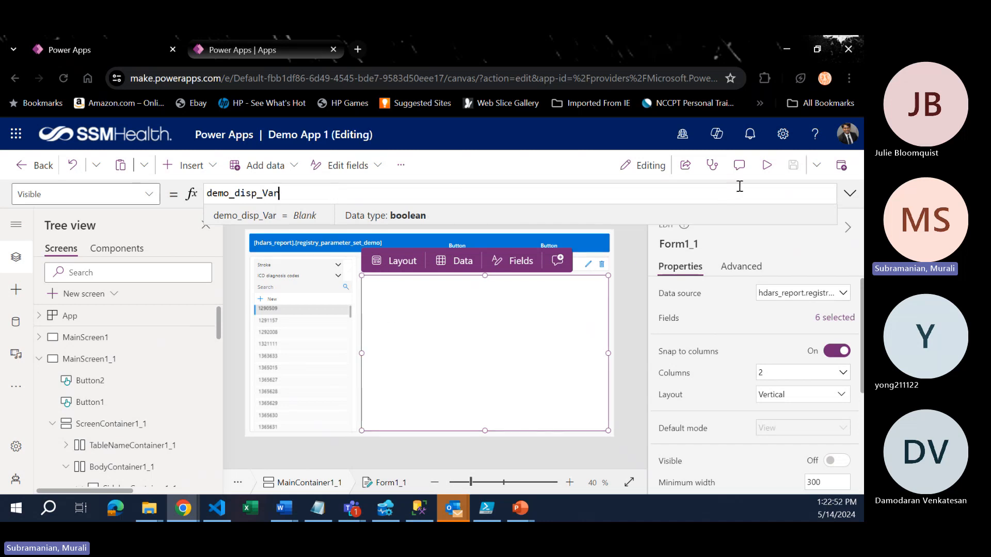
- Preview the app to test the header buttons' effect on the form's visibility, and return to the editor
{"action": "left_click", "coordinate": [766, 166]}
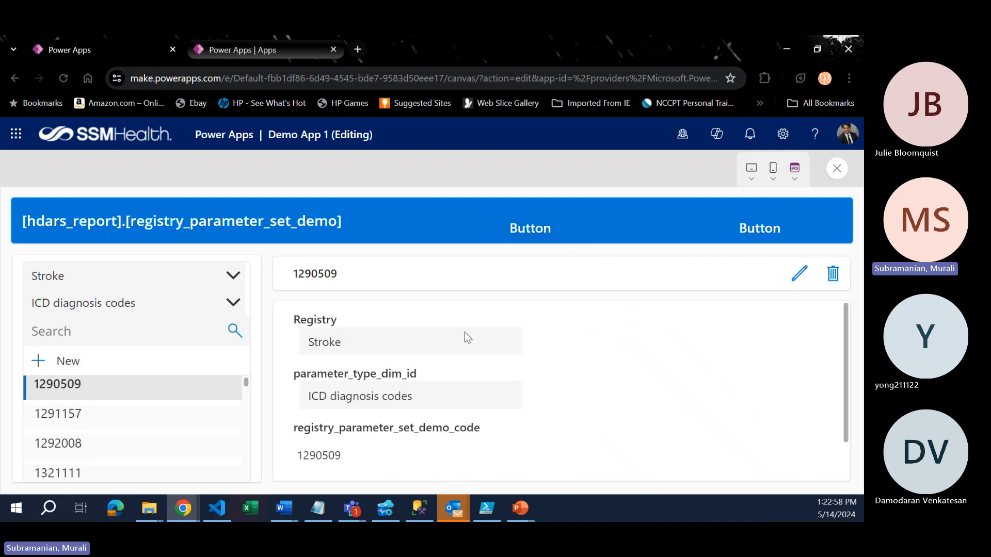
{"action": "left_click", "coordinate": [752, 232]}
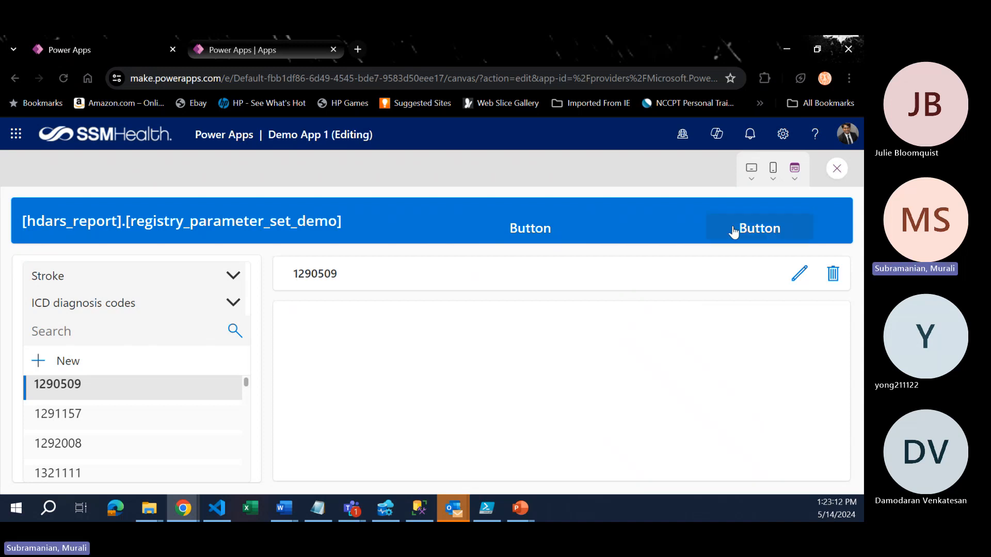
{"action": "left_click", "coordinate": [836, 171]}
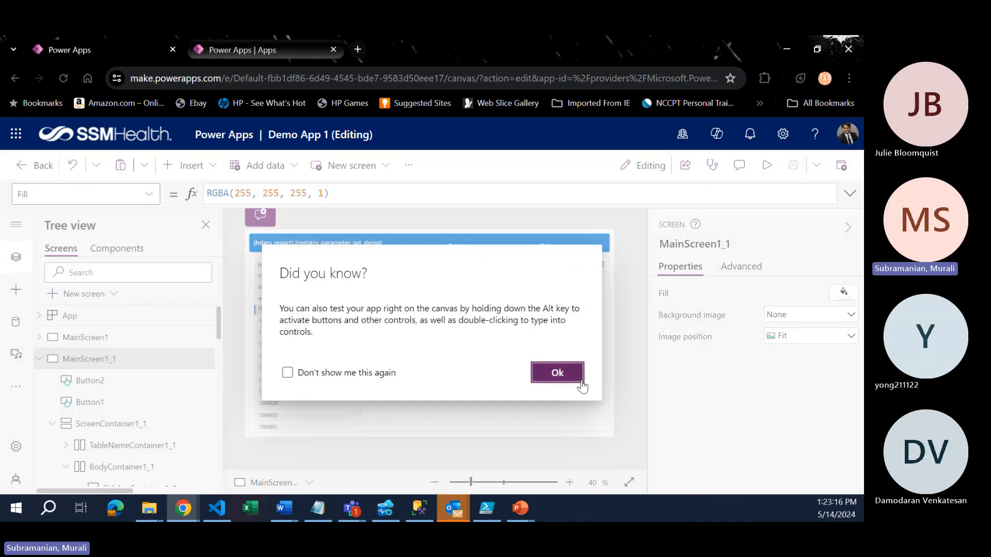
{"action": "left_click", "coordinate": [558, 372]}
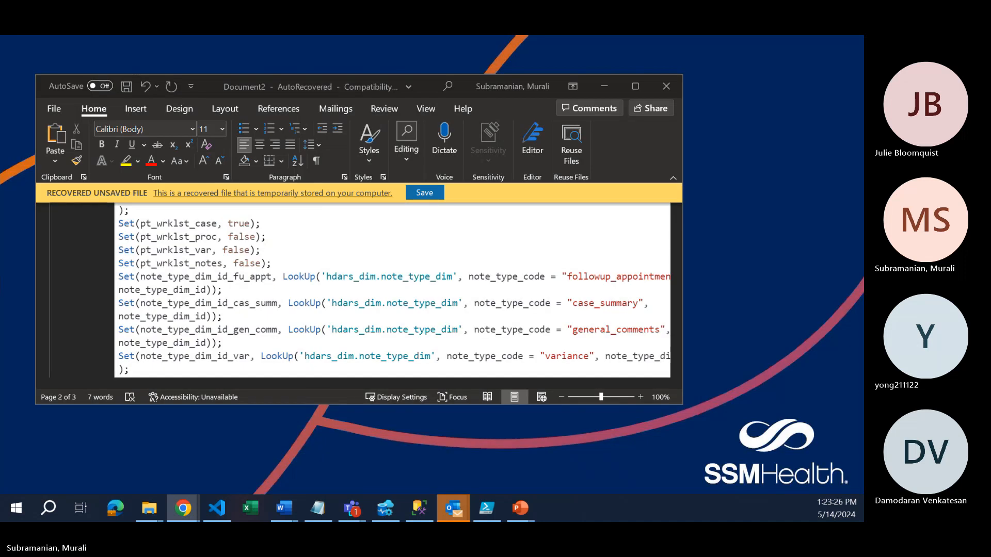
- Switch to Word to examine the sample Patch formula in Document2, and return to Power Apps
{"action": "key", "text": "alt+Tab"}
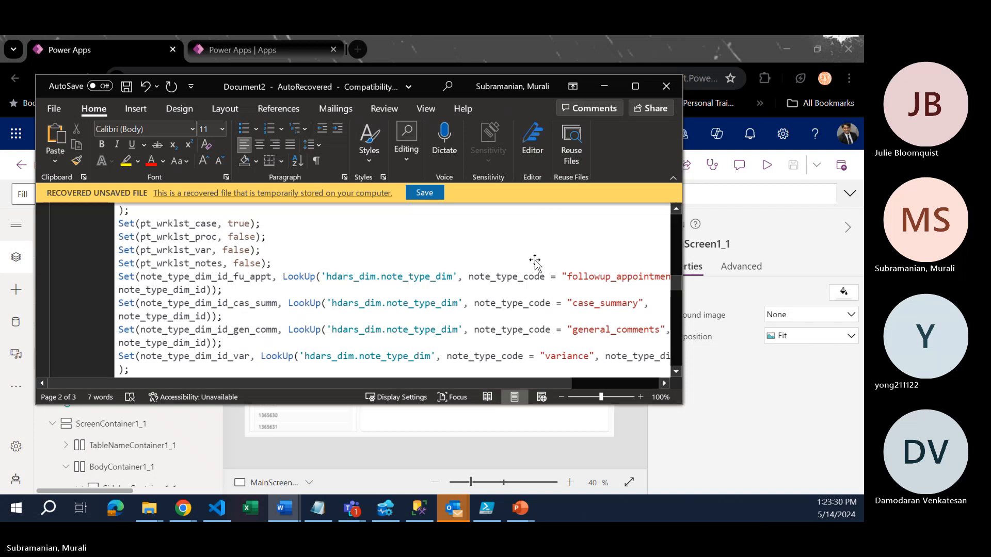
{"action": "scroll", "coordinate": [534, 260], "scroll_direction": "down", "scroll_amount": 8}
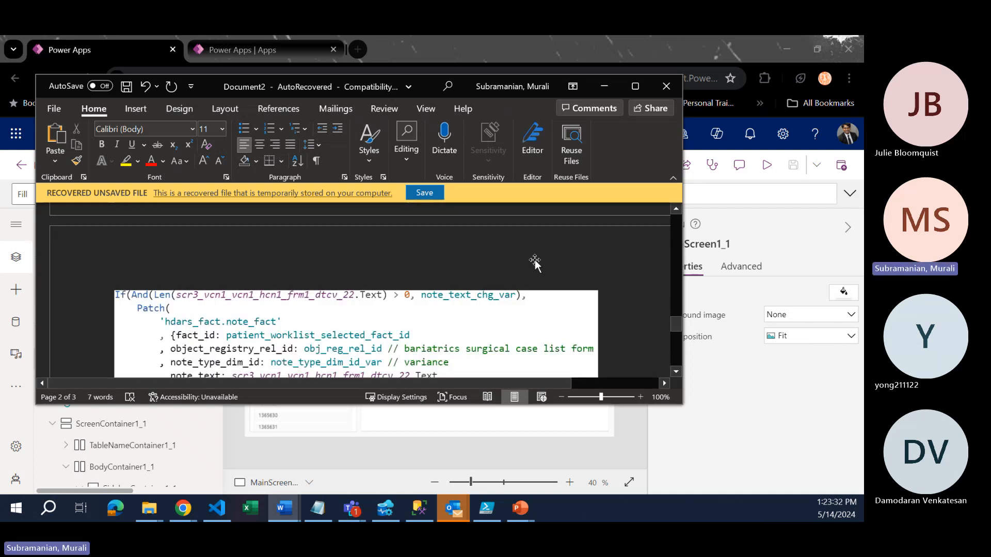
{"action": "scroll", "coordinate": [535, 263], "scroll_direction": "down", "scroll_amount": 5}
{"action": "scroll", "coordinate": [533, 261], "scroll_direction": "up", "scroll_amount": 1}
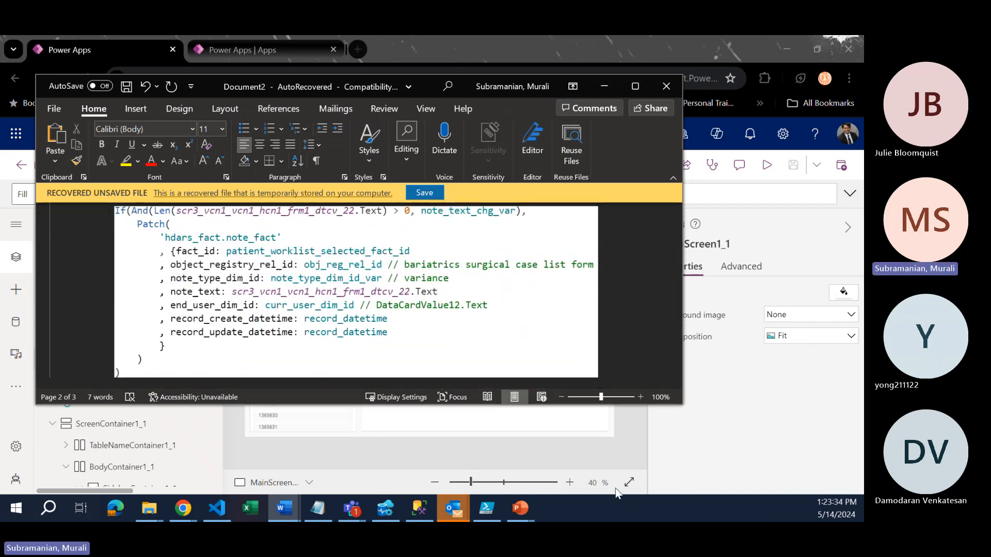
{"action": "left_click", "coordinate": [578, 460]}
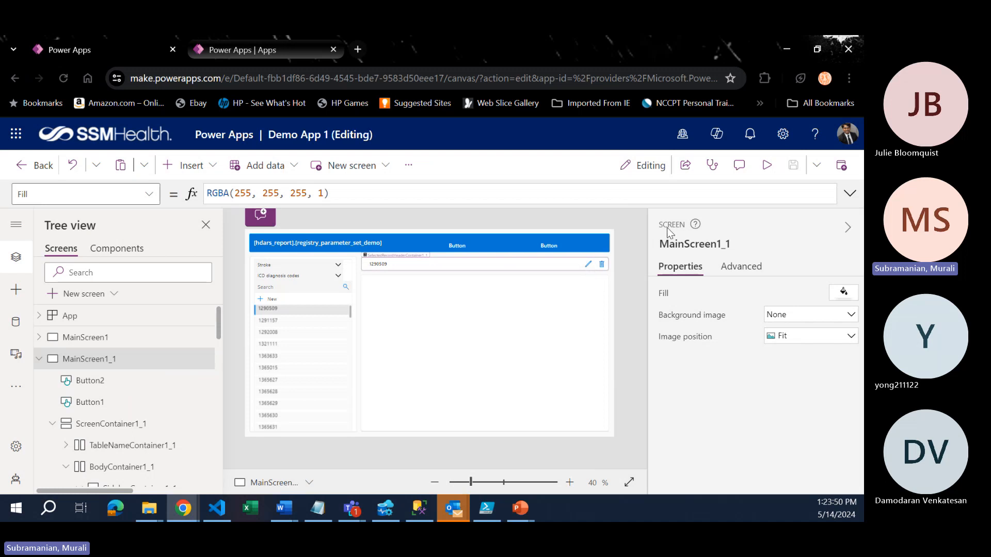
- Put the selected record into edit mode in the app preview, and inspect the check icon's OnSelect formula back in the editor
{"action": "left_click", "coordinate": [766, 165]}
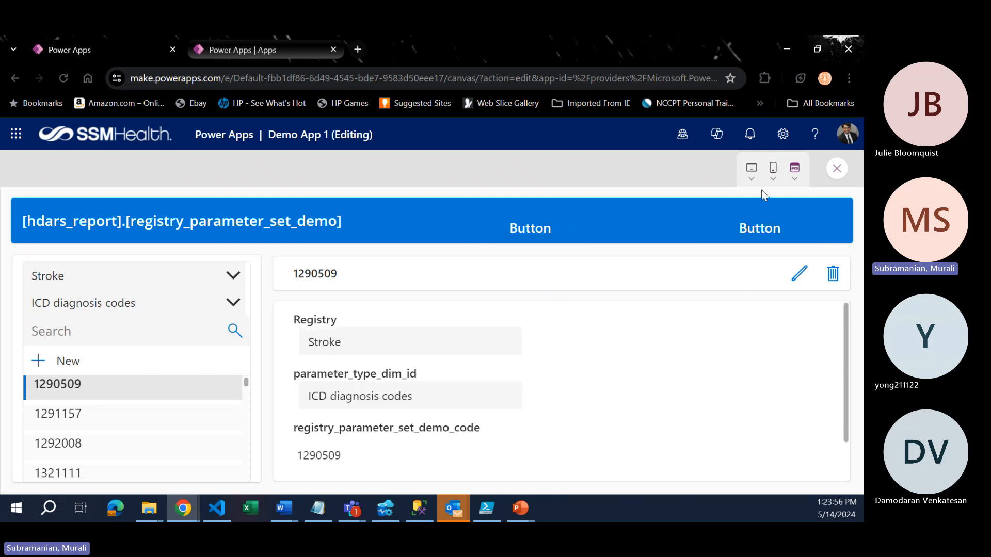
{"action": "left_click", "coordinate": [803, 273]}
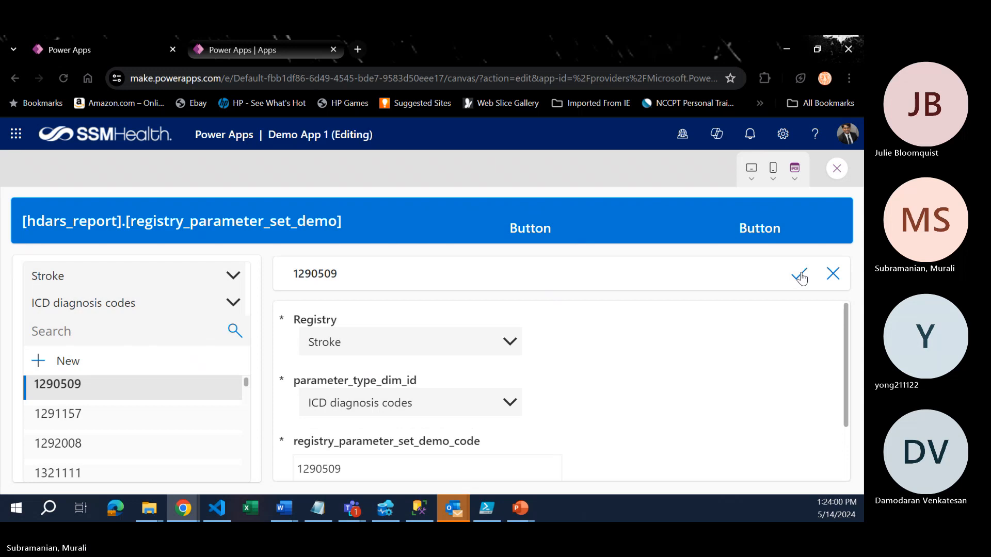
{"action": "left_click", "coordinate": [837, 169]}
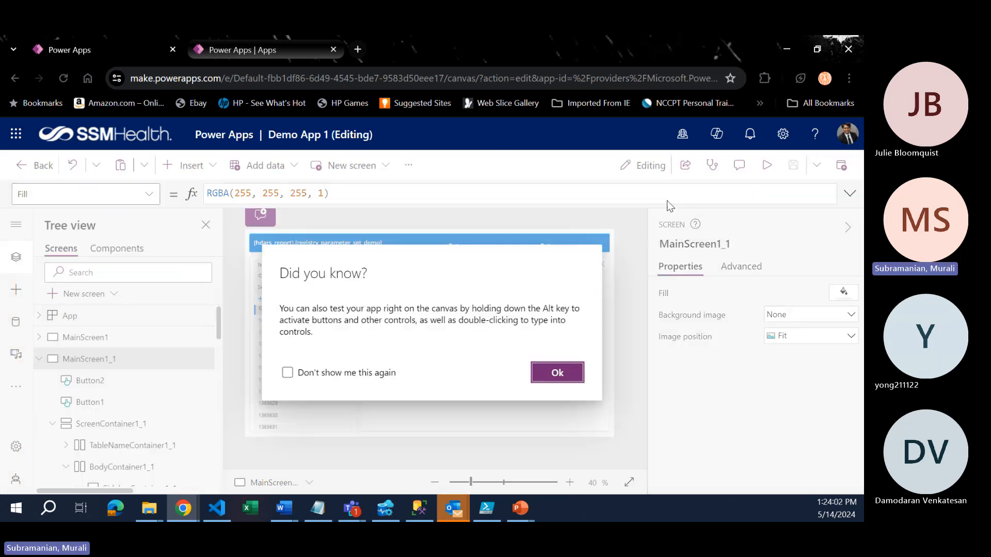
{"action": "left_click", "coordinate": [562, 371]}
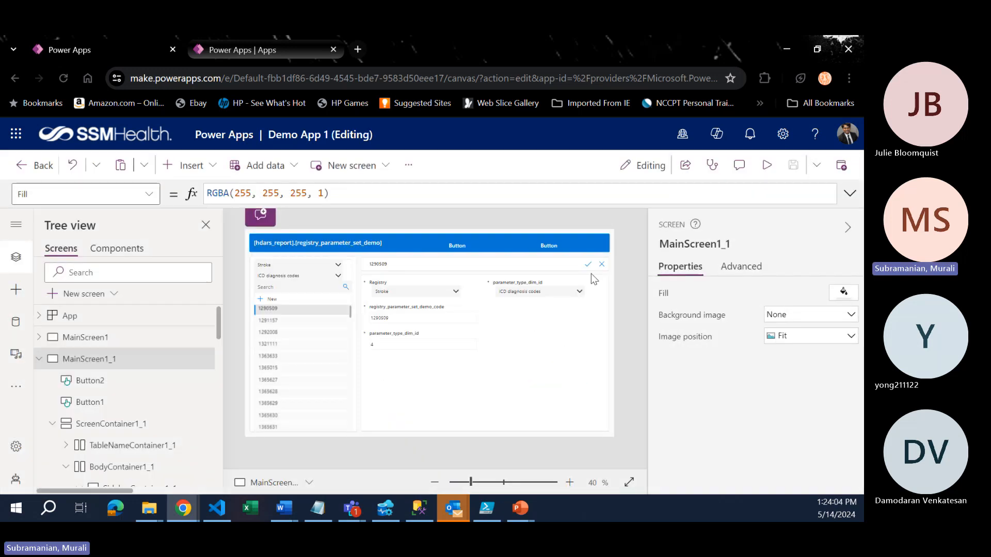
{"action": "left_click", "coordinate": [588, 264]}
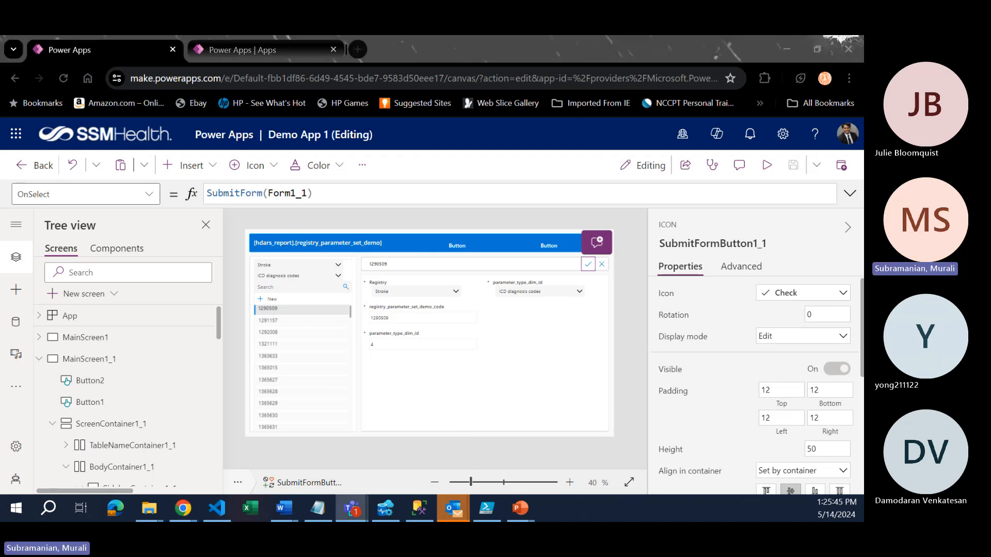
- Switch to Word, maximize Document2 and examine the sample If and Patch formula with its Notify, SubmitForm and Set statements
{"action": "left_click", "coordinate": [787, 49]}
{"action": "key", "text": "alt+Tab"}
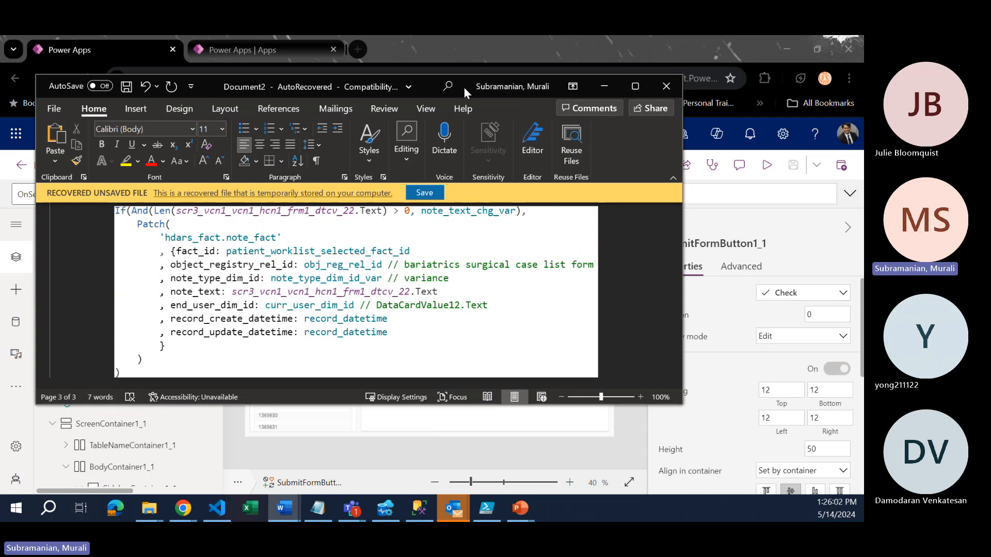
{"action": "left_click_drag", "start_coordinate": [464, 87], "coordinate": [517, 150]}
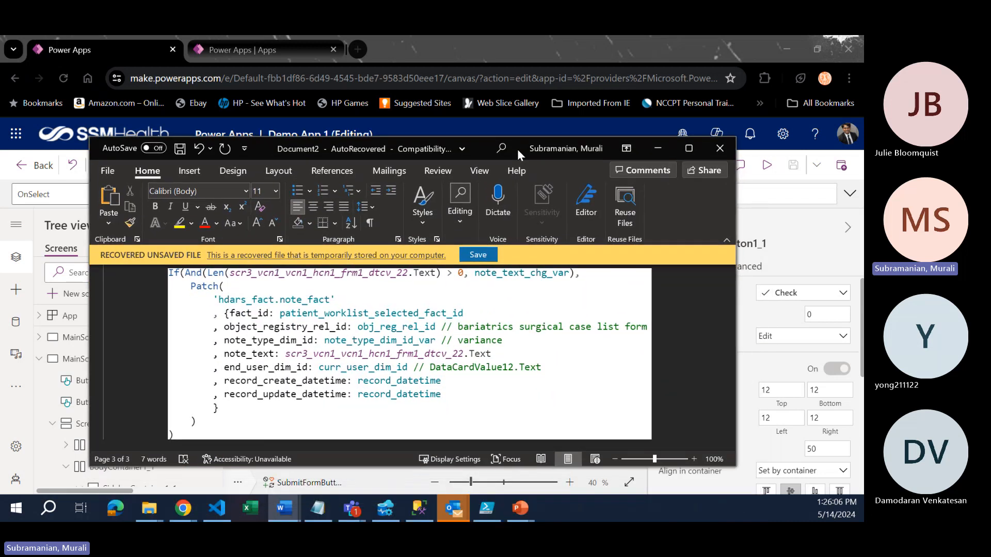
{"action": "left_click", "coordinate": [680, 150]}
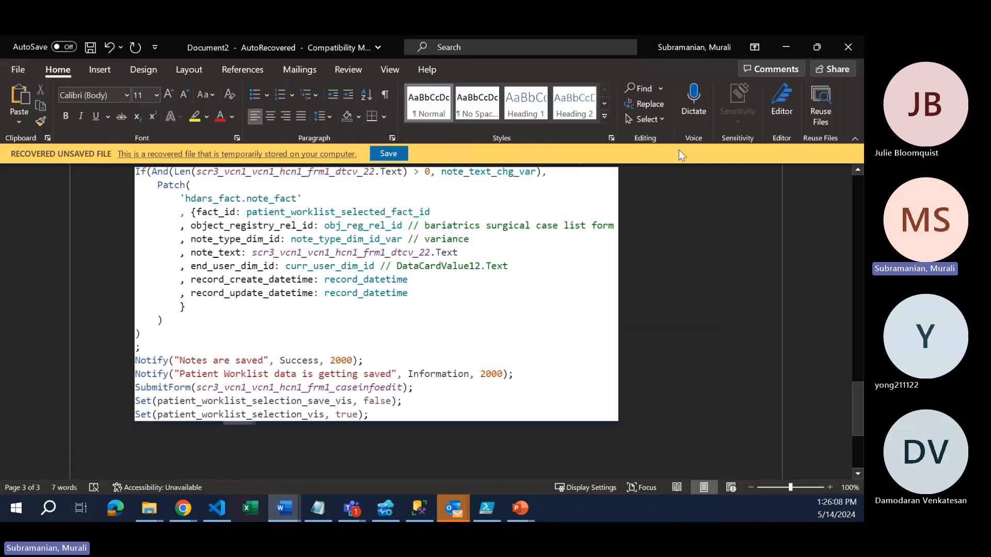
{"action": "scroll", "coordinate": [349, 228], "scroll_direction": "up", "scroll_amount": 2}
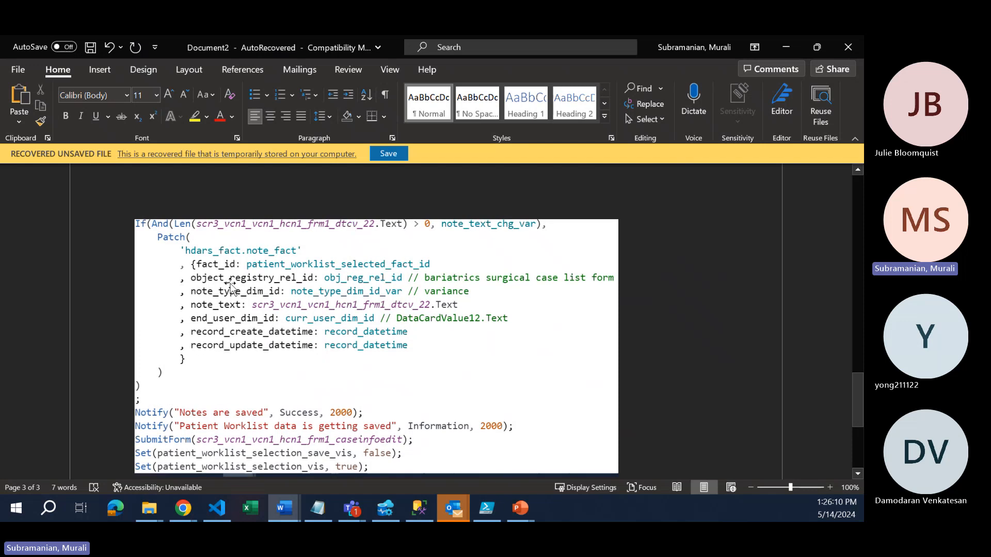